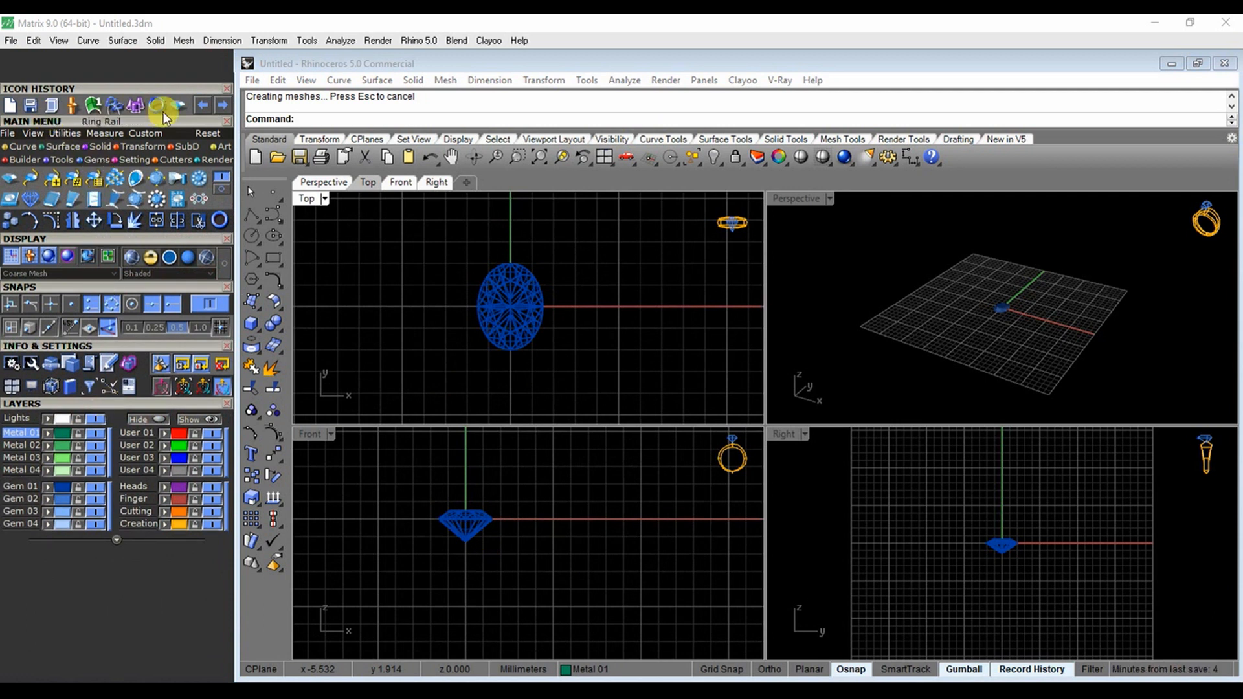
Create a ring rail with a diameter of 1.8 mm
click(11, 177)
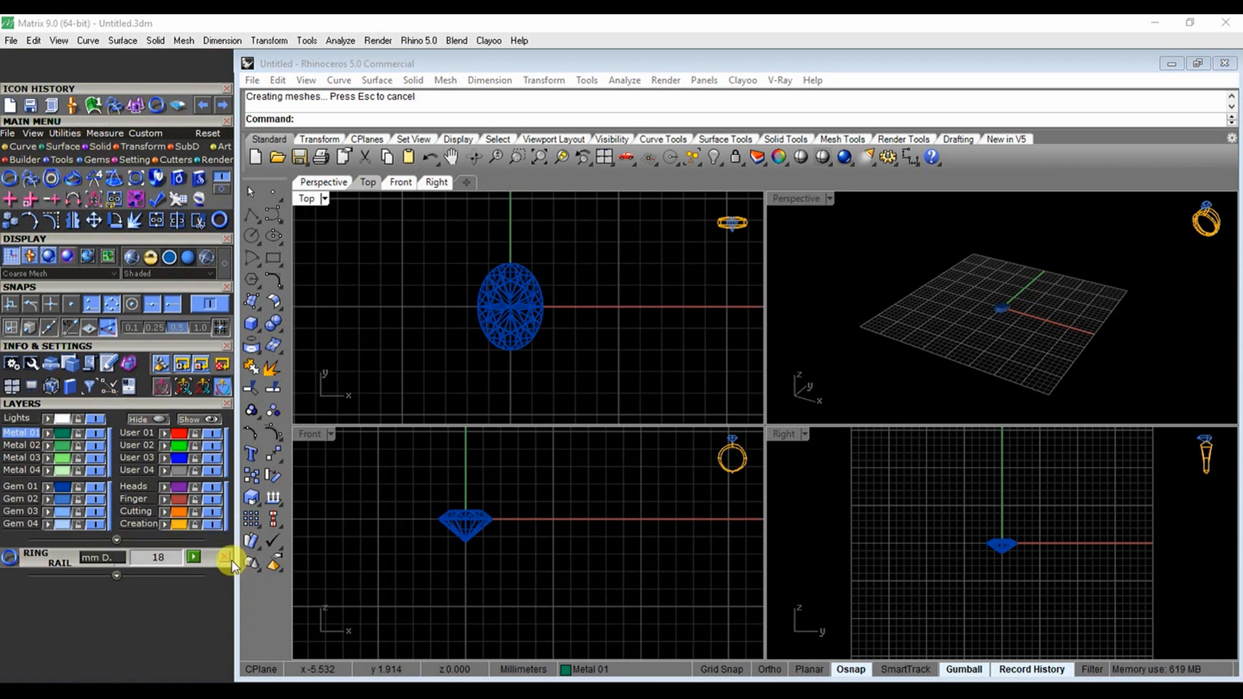
click(158, 558)
text(.)
click(194, 558)
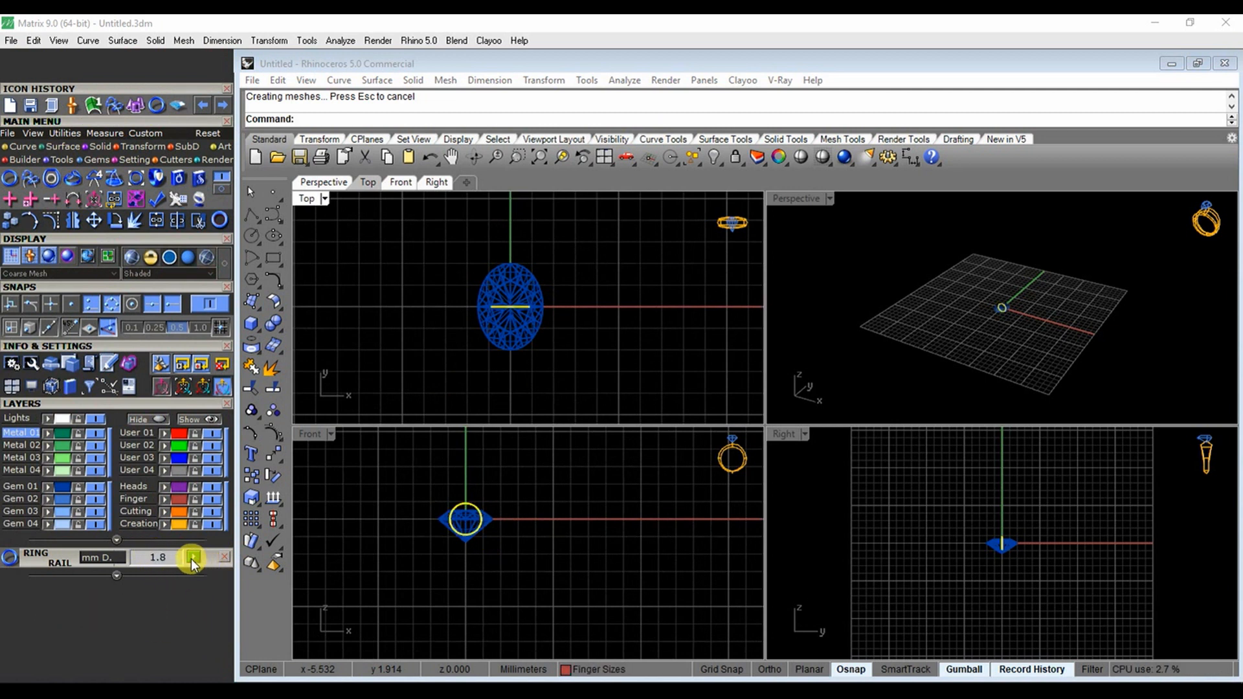
Apply a custom ring size measured as diameter in millimetres and resize the ring rail to 18 mm
click(106, 562)
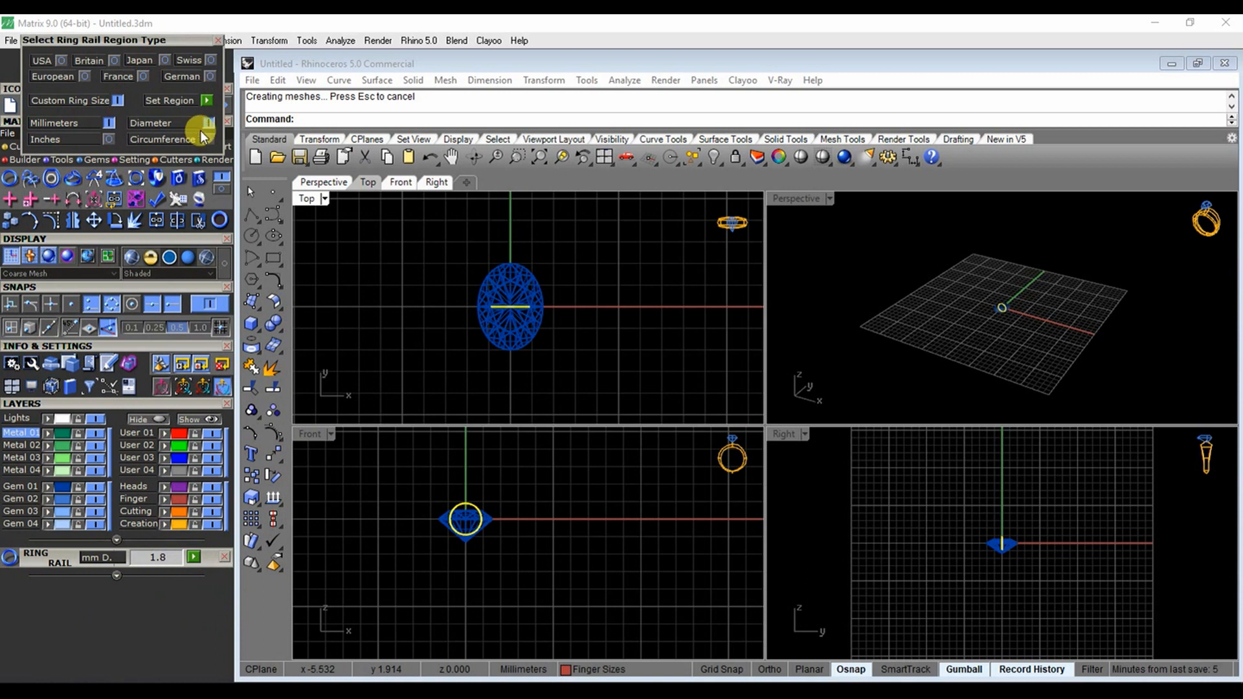
click(206, 100)
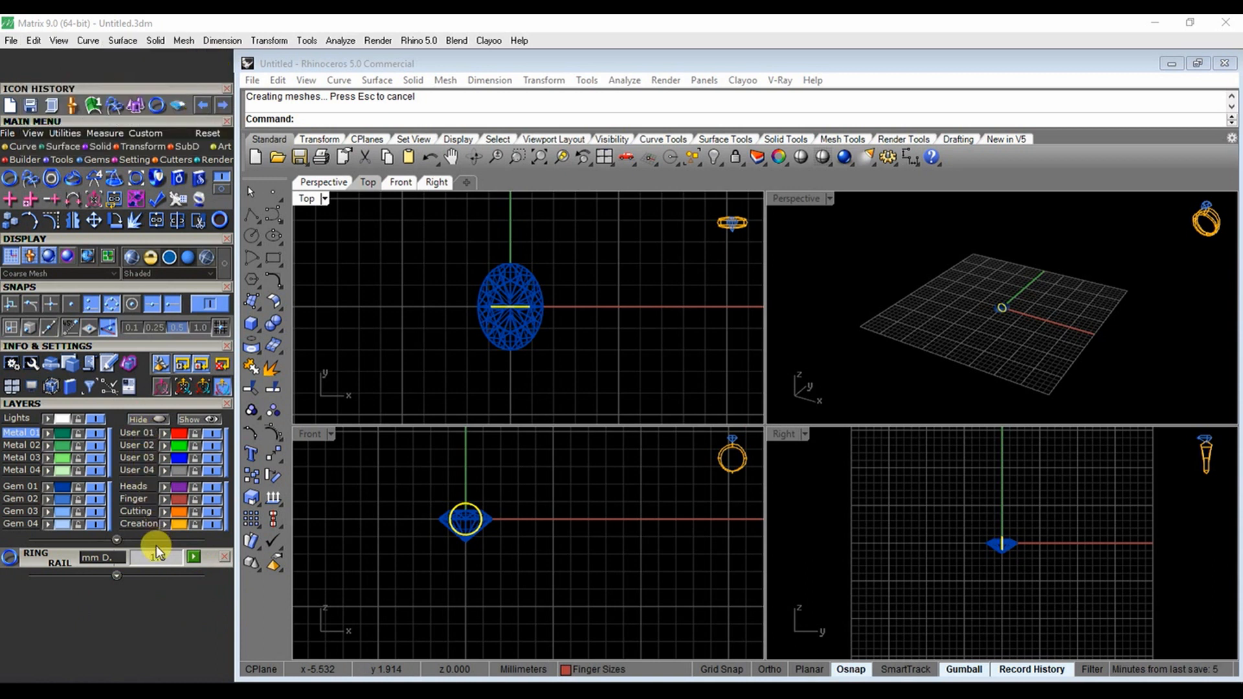
drag(167, 561, 132, 550)
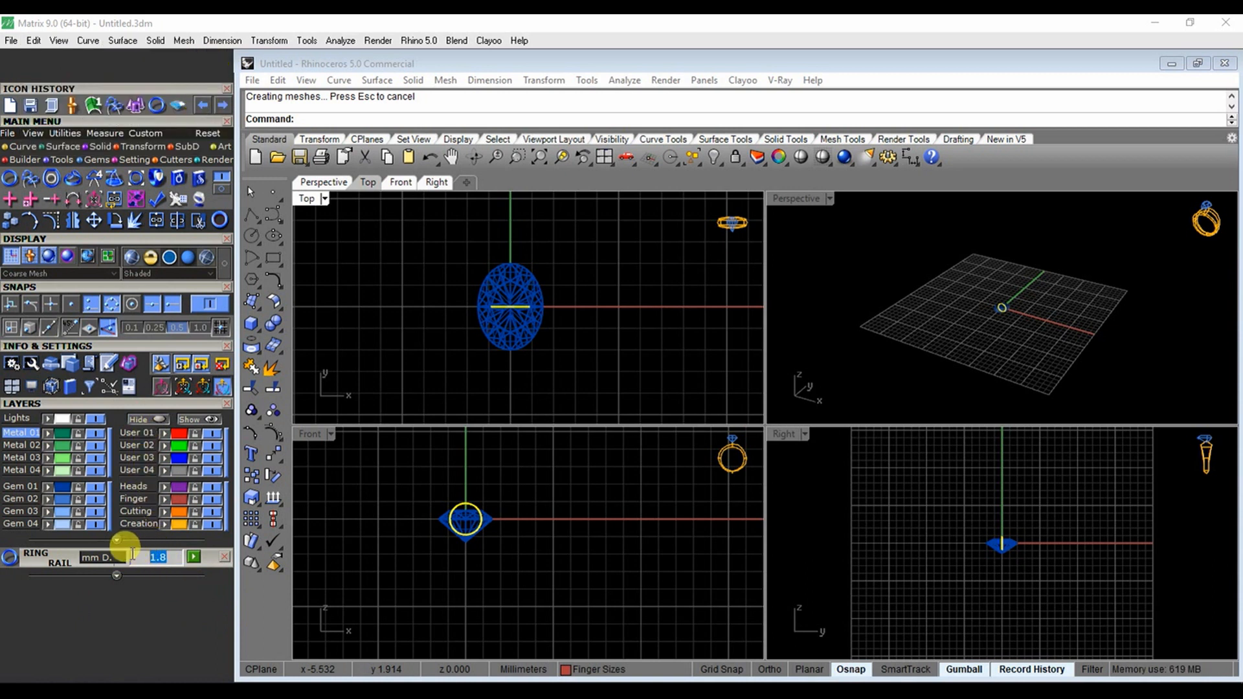
click(195, 557)
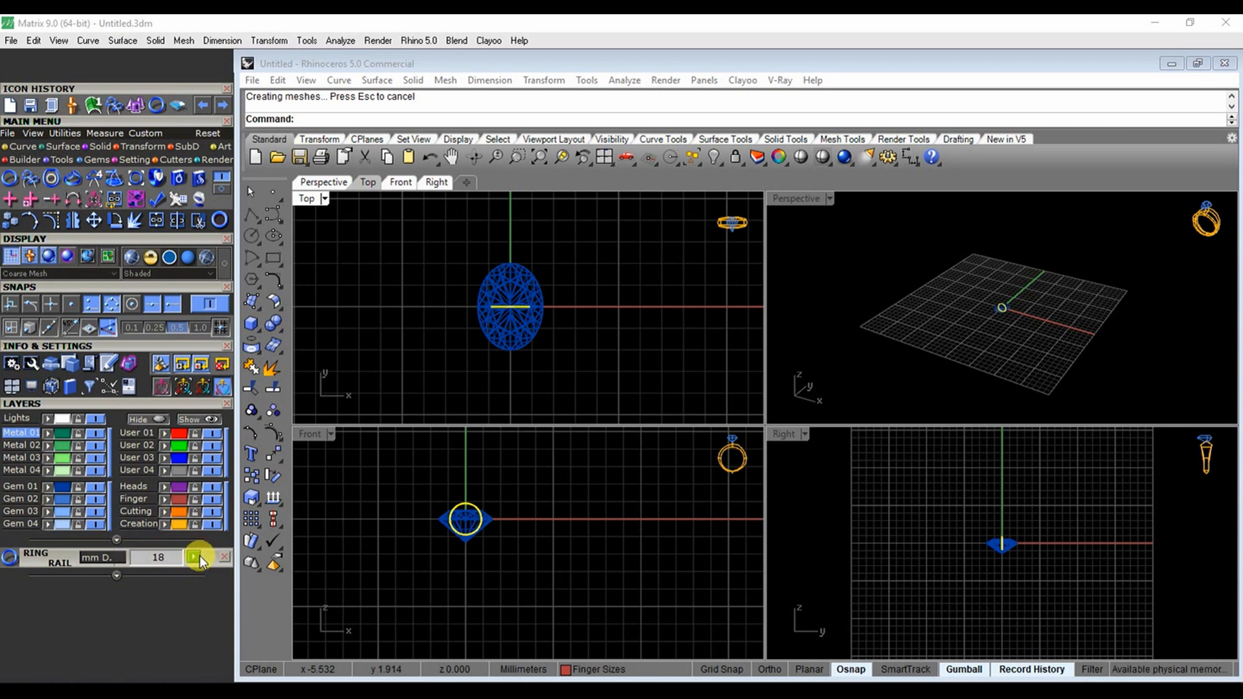
click(551, 379)
scroll(607, 541, down, 1)
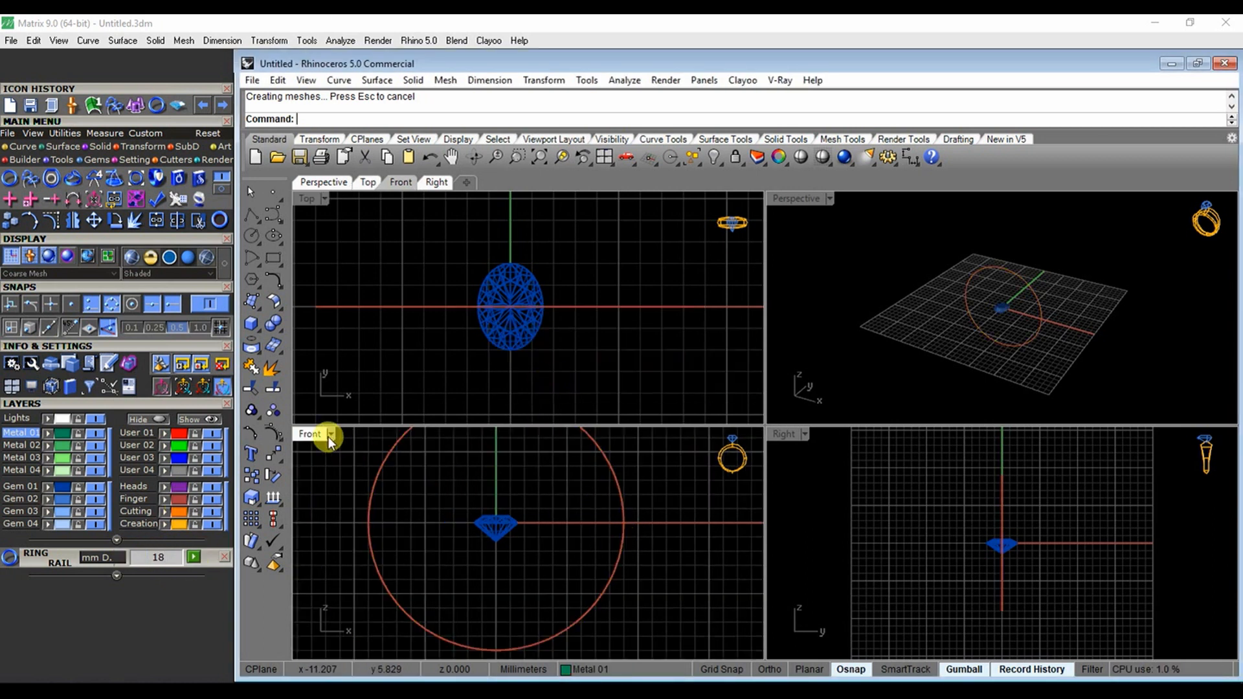
Create a gem profile curve for the oval gem in the top view
click(330, 435)
double_click(307, 441)
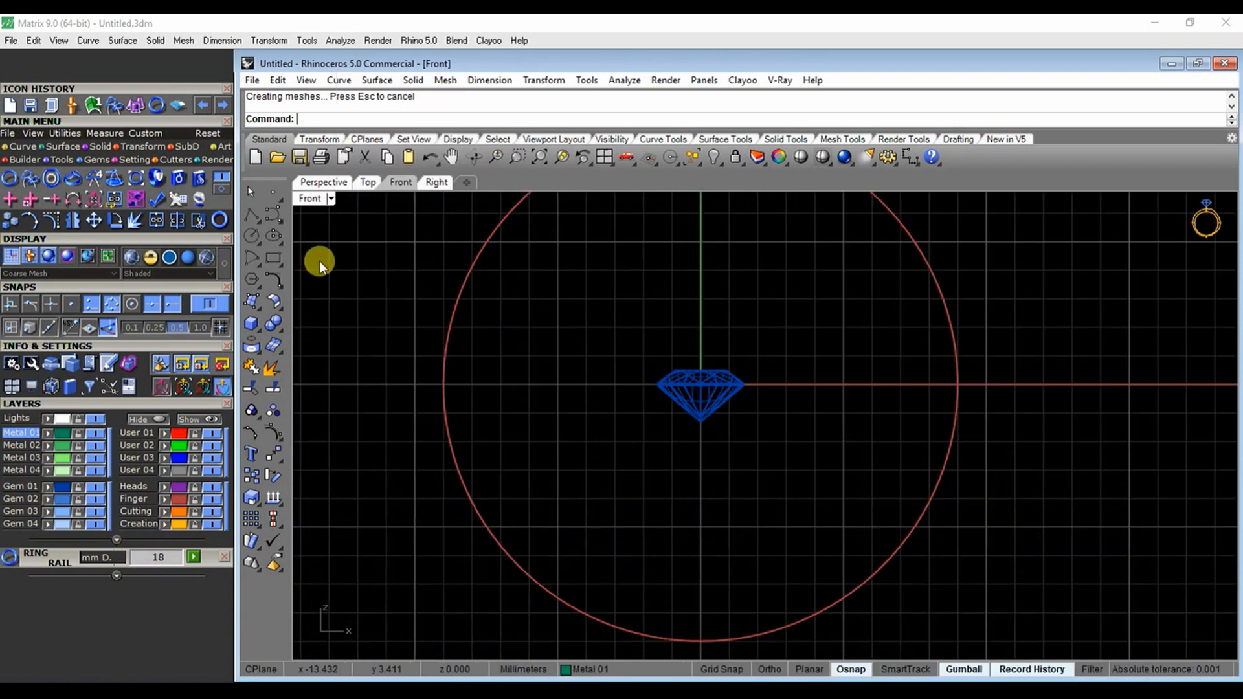
key(ctrl+F1)
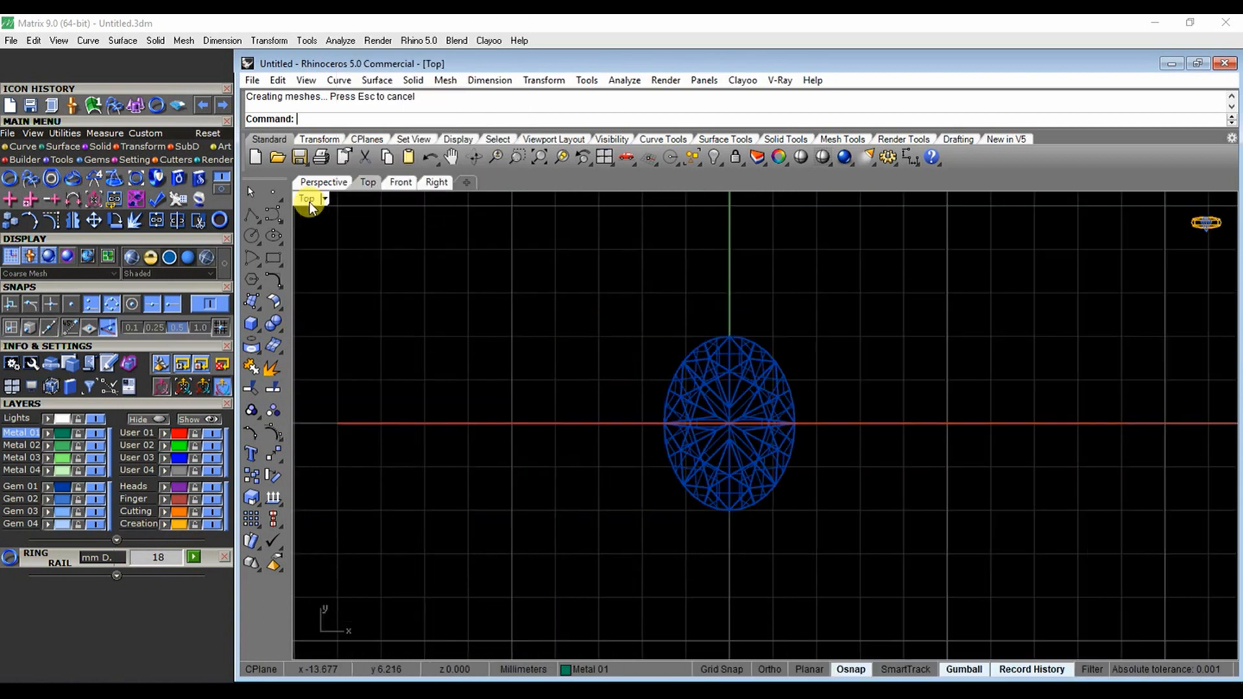
click(95, 160)
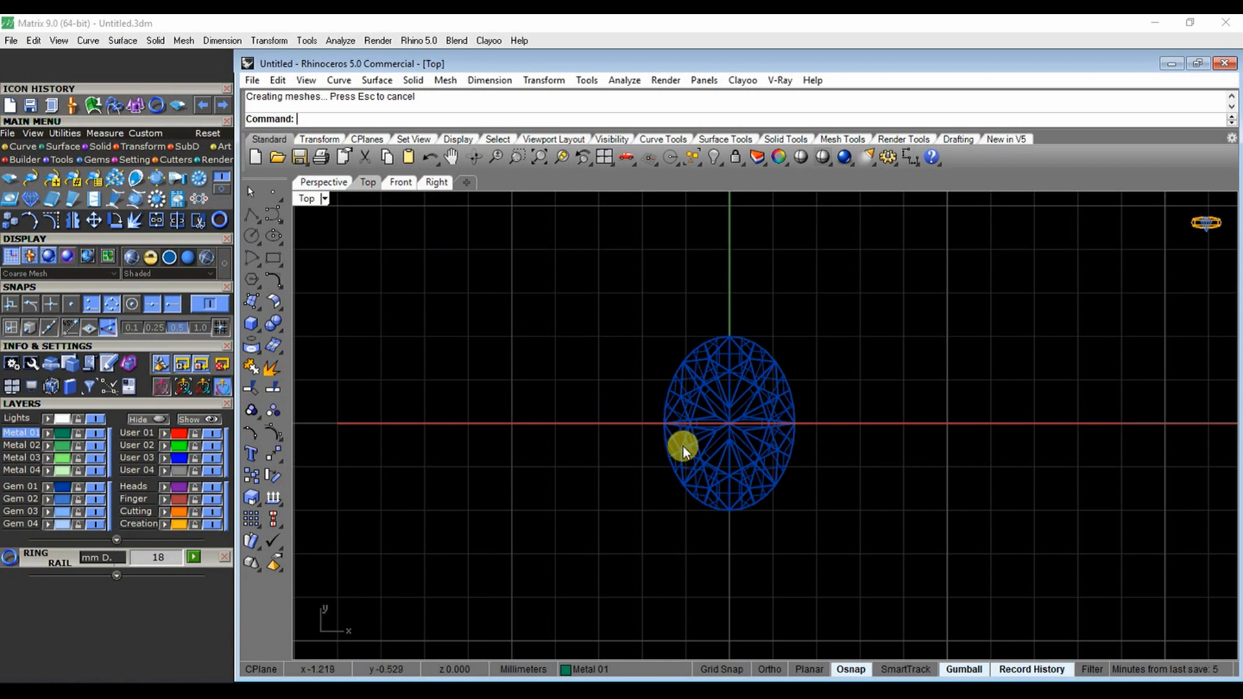
click(137, 179)
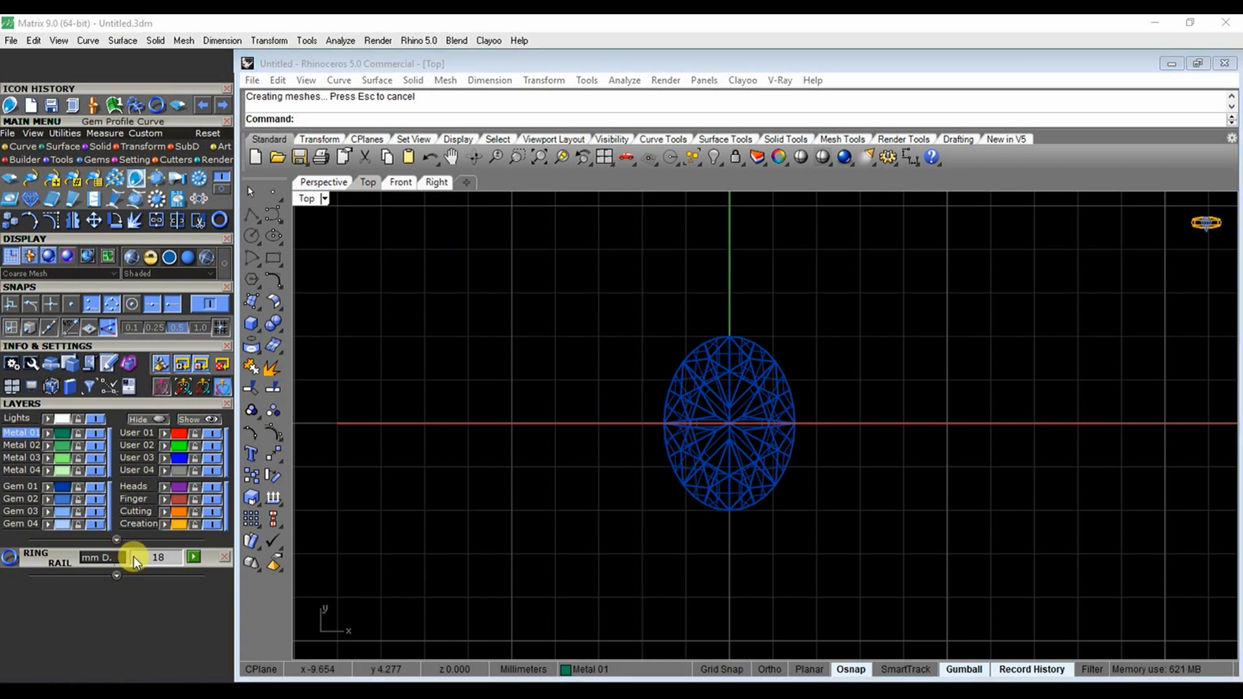
click(680, 388)
click(67, 475)
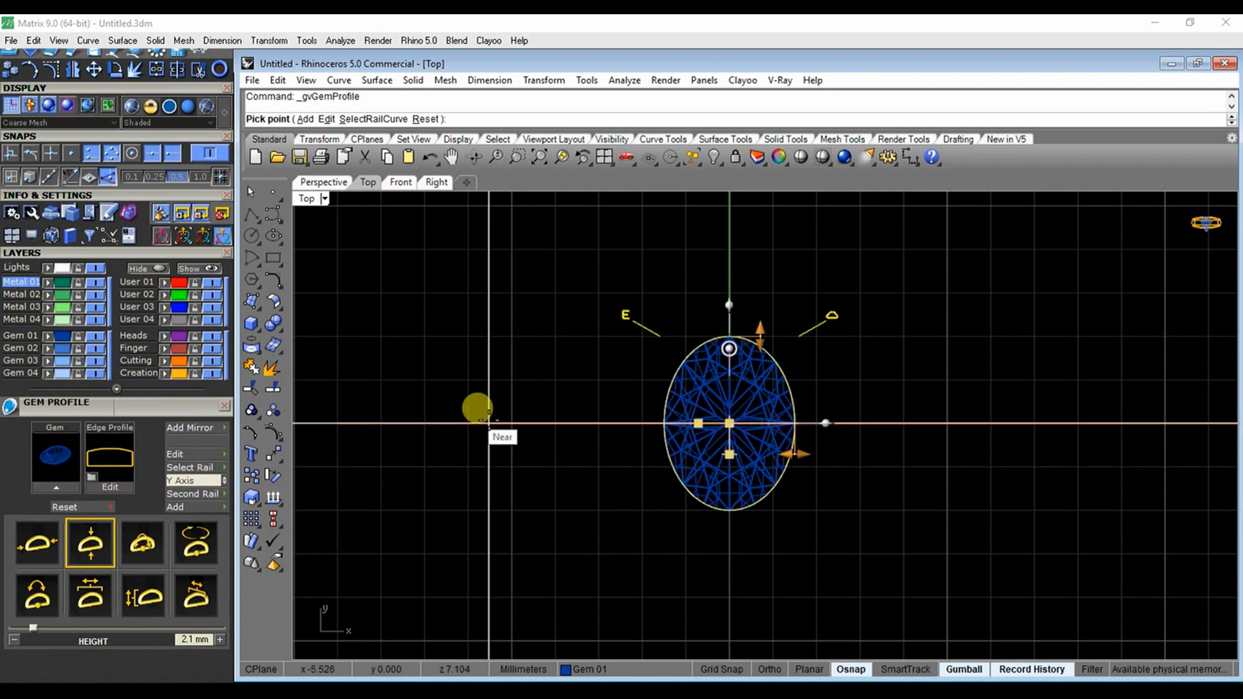
click(489, 423)
Offset the gem's oval outline curve inward by 0.75 mm and add the inner oval to the selection
double_click(316, 198)
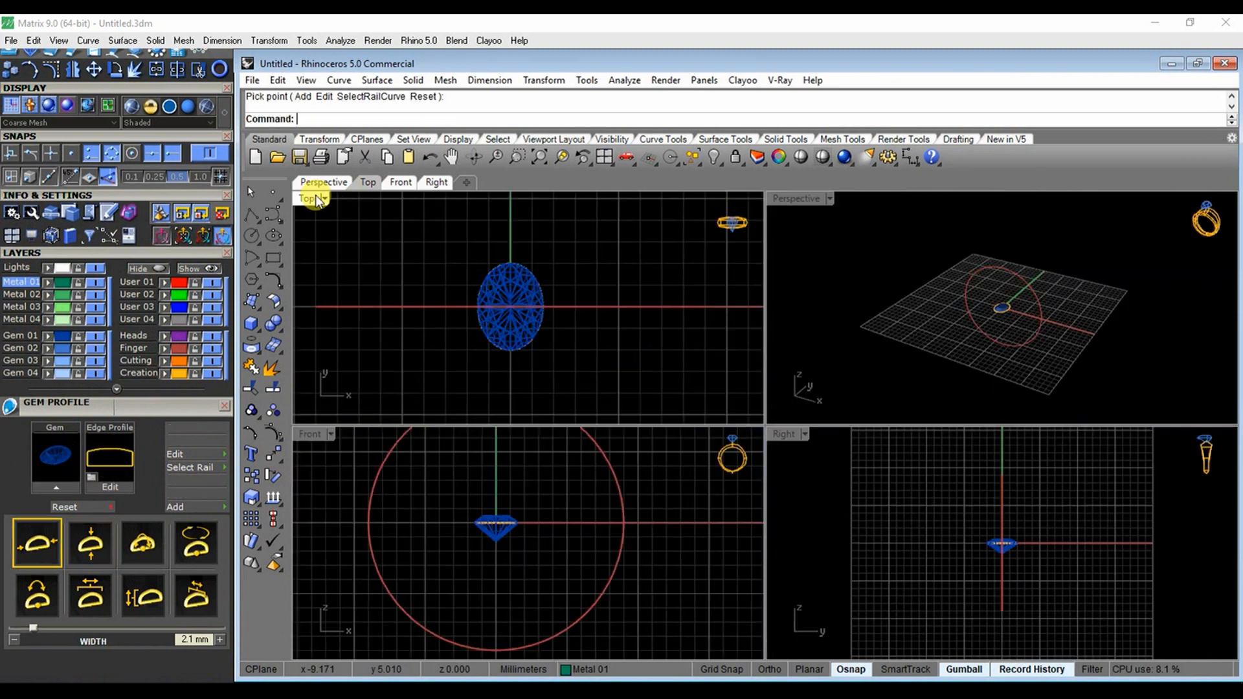
double_click(317, 201)
scroll(751, 385, up, 3)
click(681, 333)
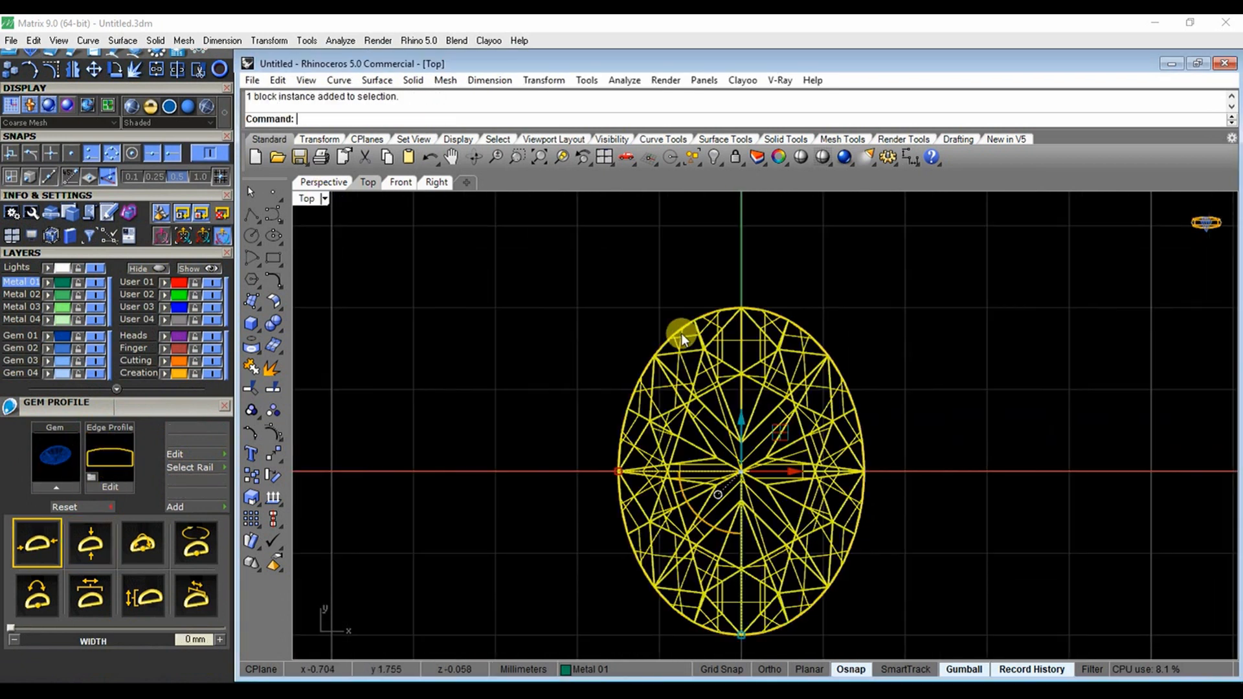
click(679, 332)
key(Return)
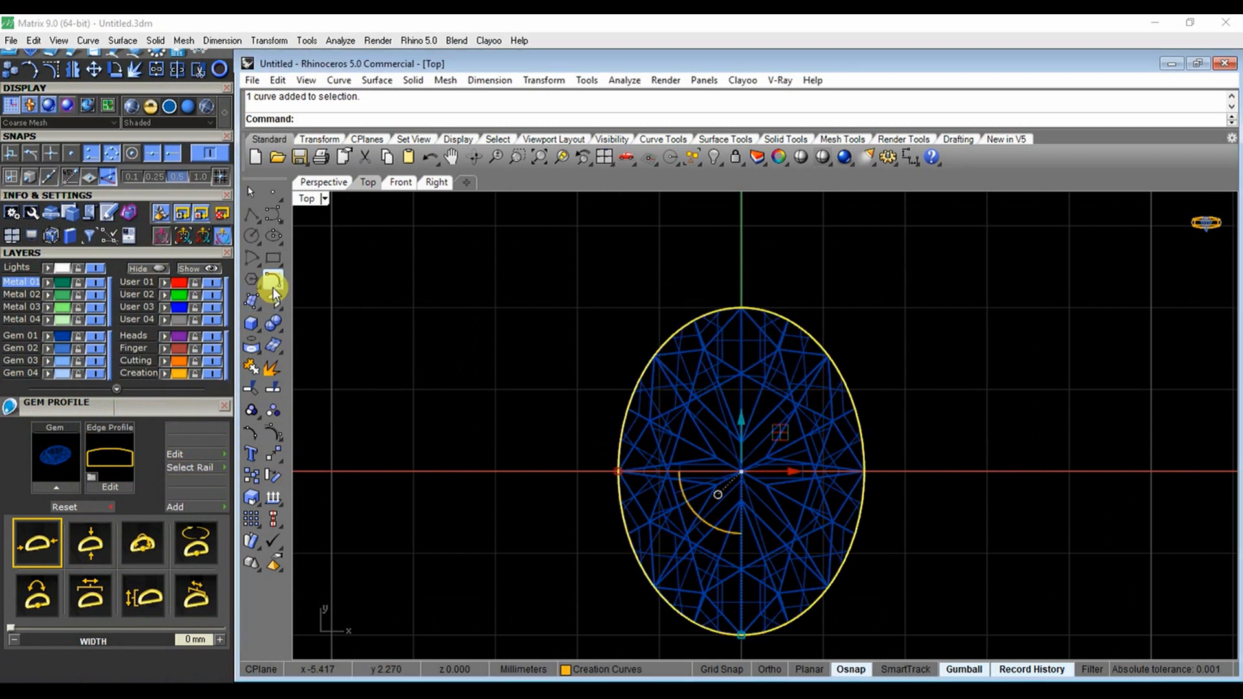
click(281, 289)
click(338, 311)
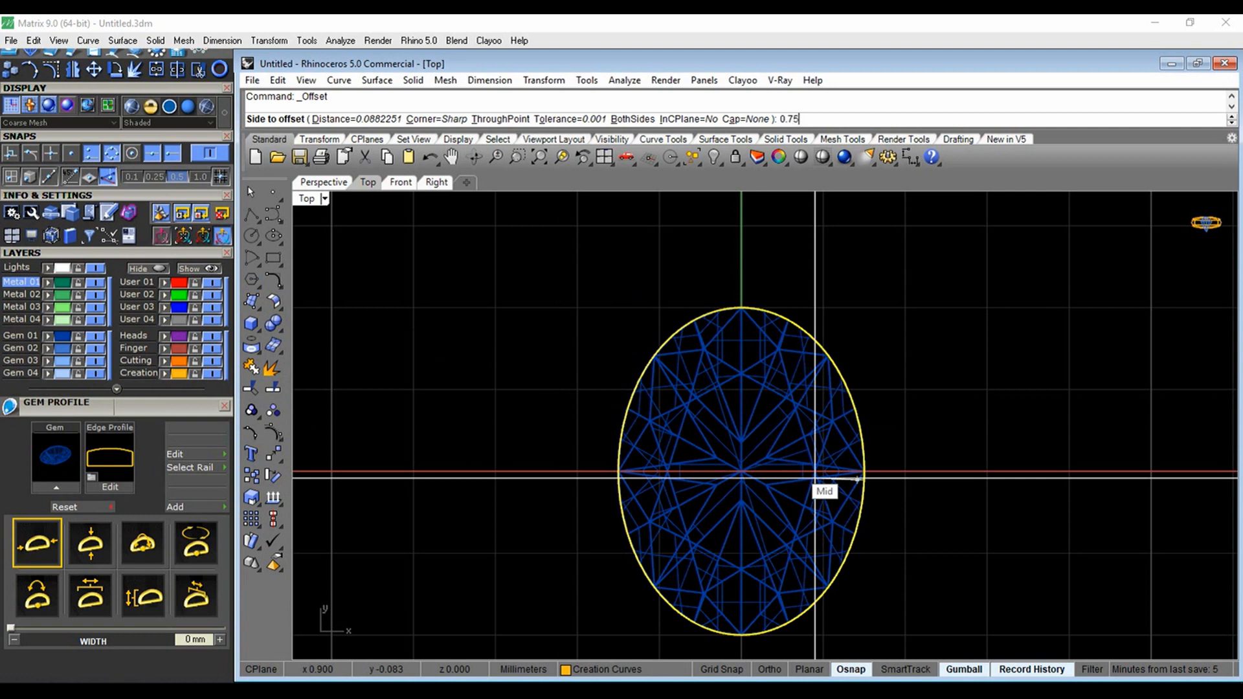
text(0.75)
key(Return)
click(798, 473)
click(787, 472)
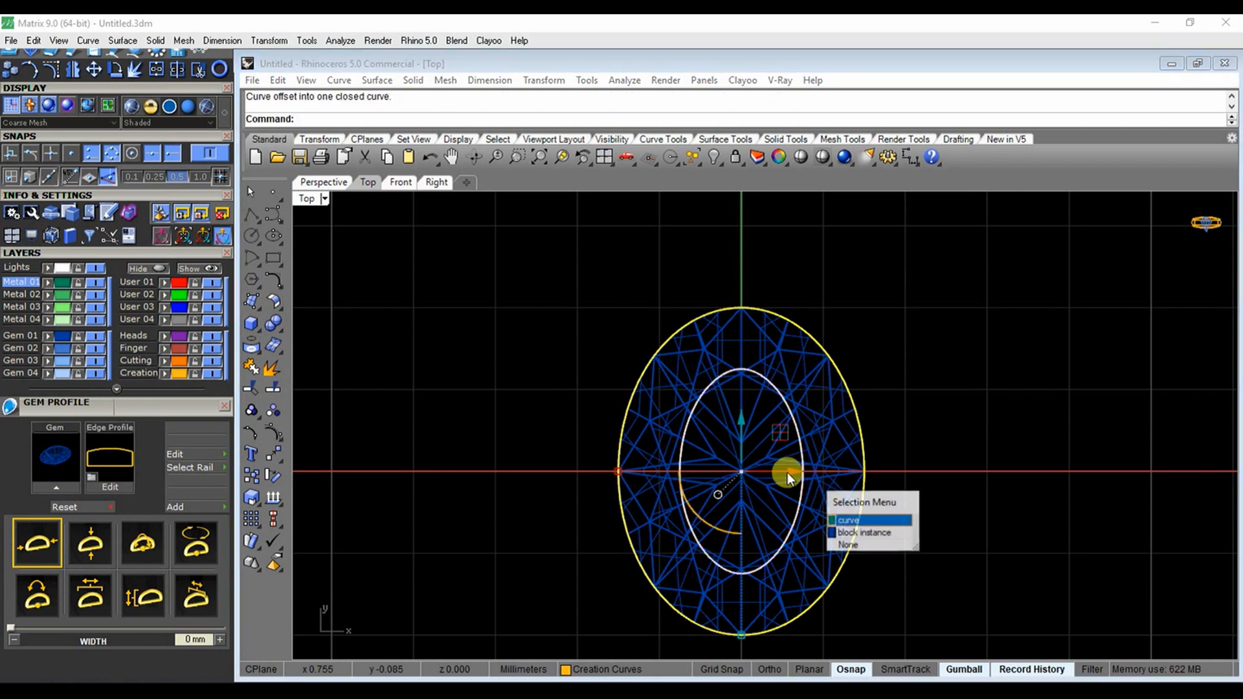
key(Return)
Offset the ring rail circle outward by 0.8 mm in the front view
click(321, 201)
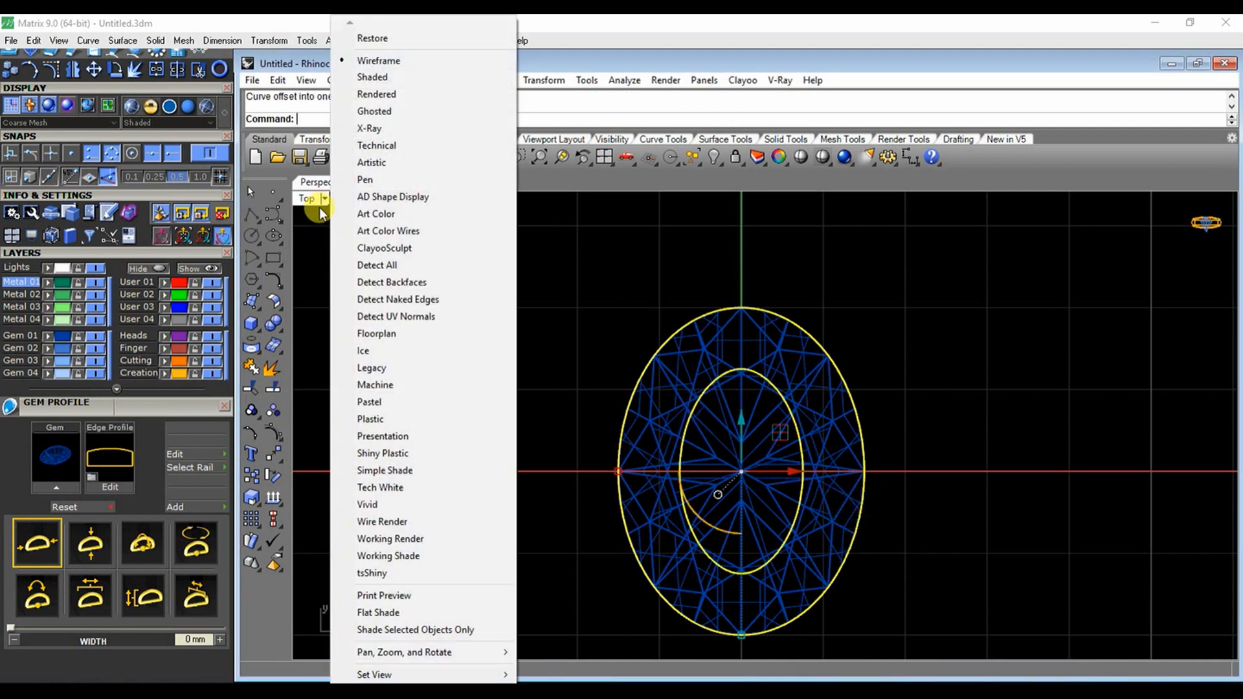
double_click(319, 198)
double_click(324, 443)
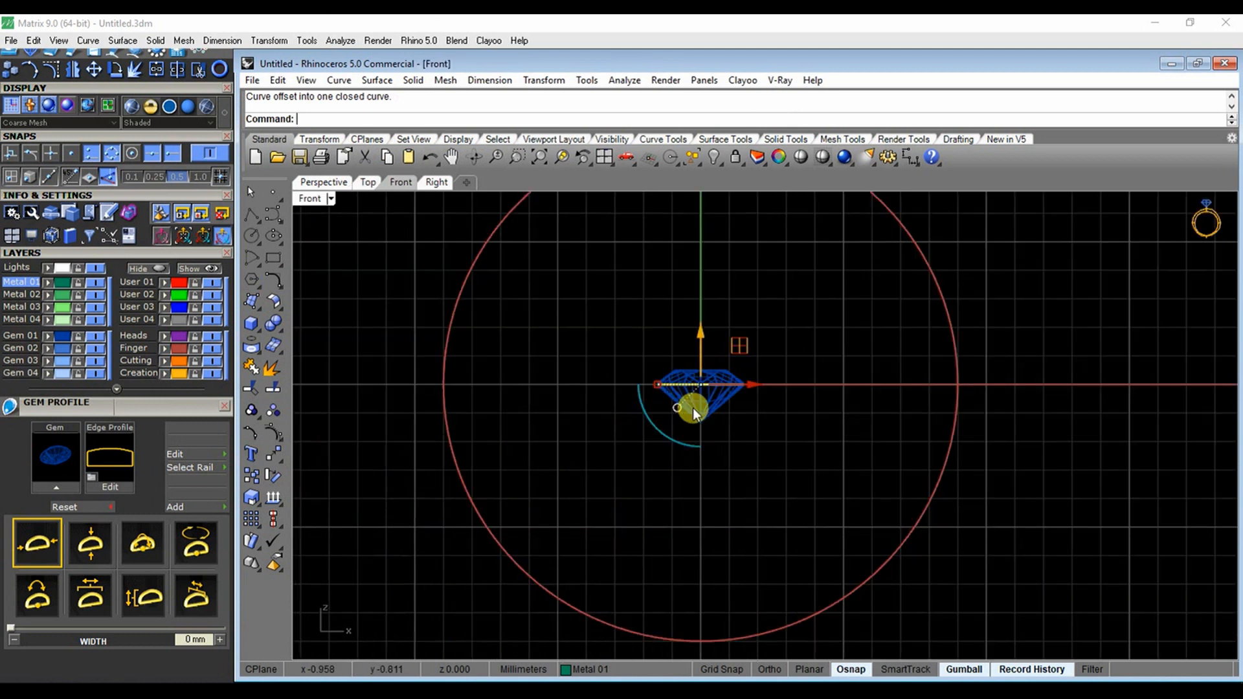
shift+click(692, 409)
right_drag(772, 416, 696, 593)
click(682, 367)
click(664, 305)
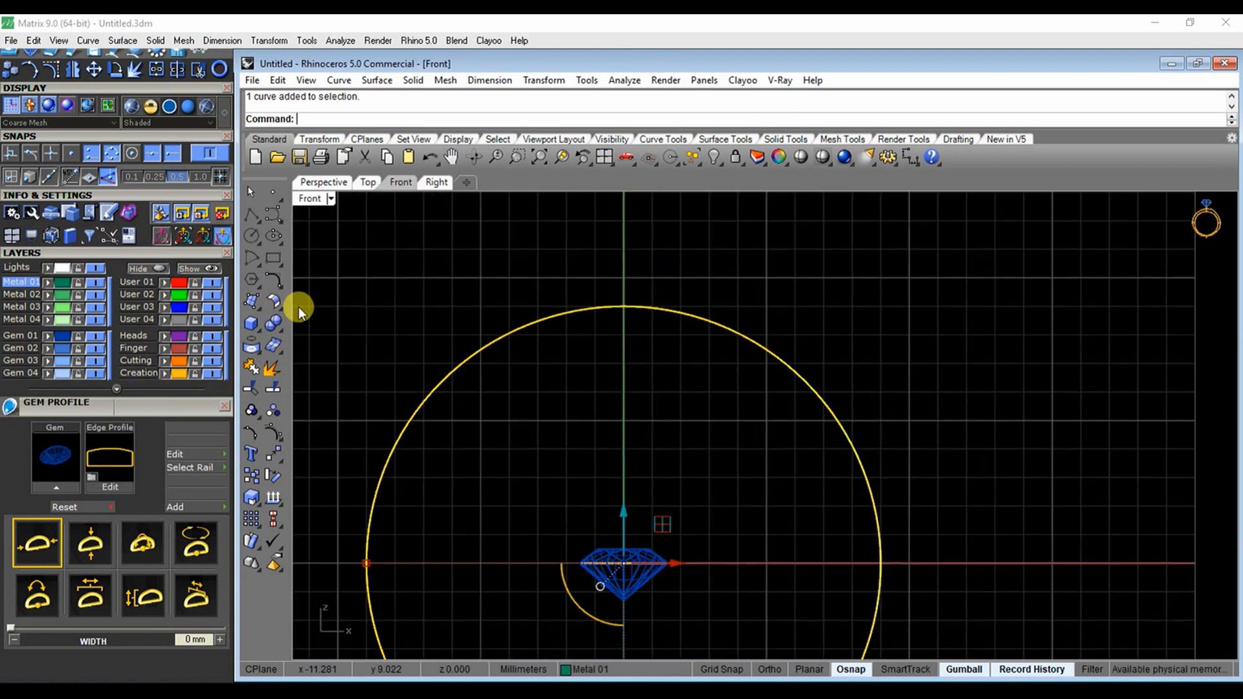
click(273, 280)
click(331, 304)
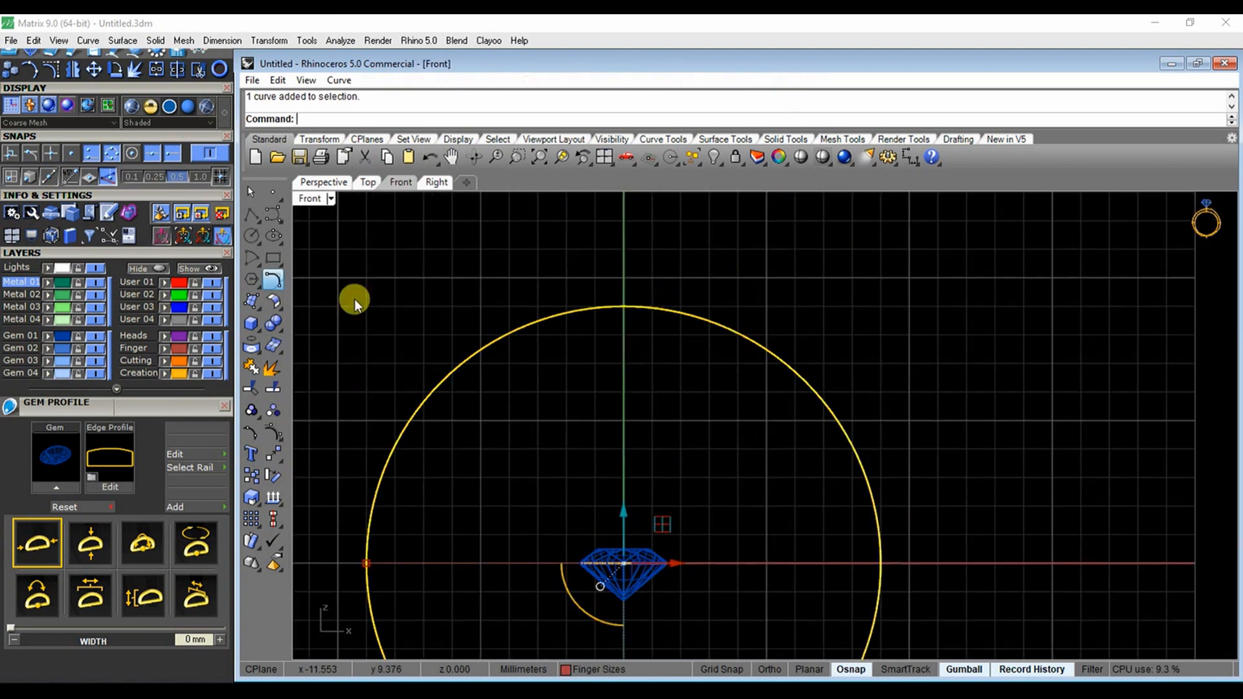
text(0.8)
key(Return)
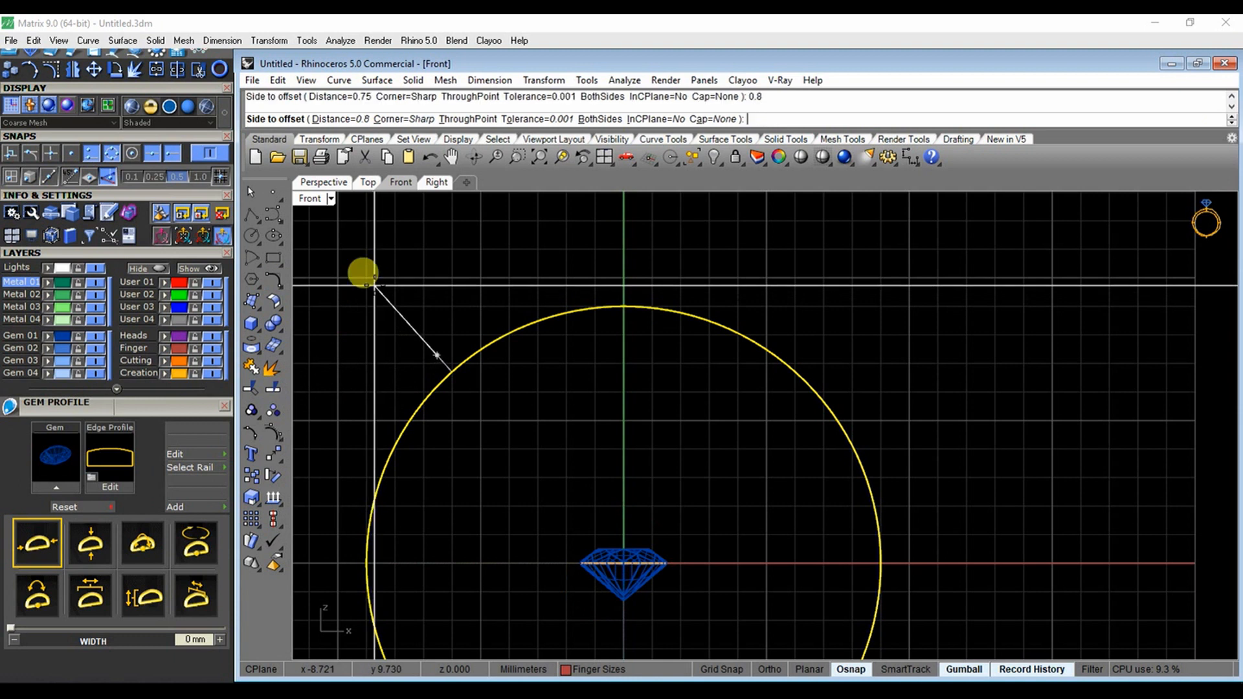
click(374, 286)
Offset two more circles outward, each 0.8 mm from the previous one
right_click(454, 339)
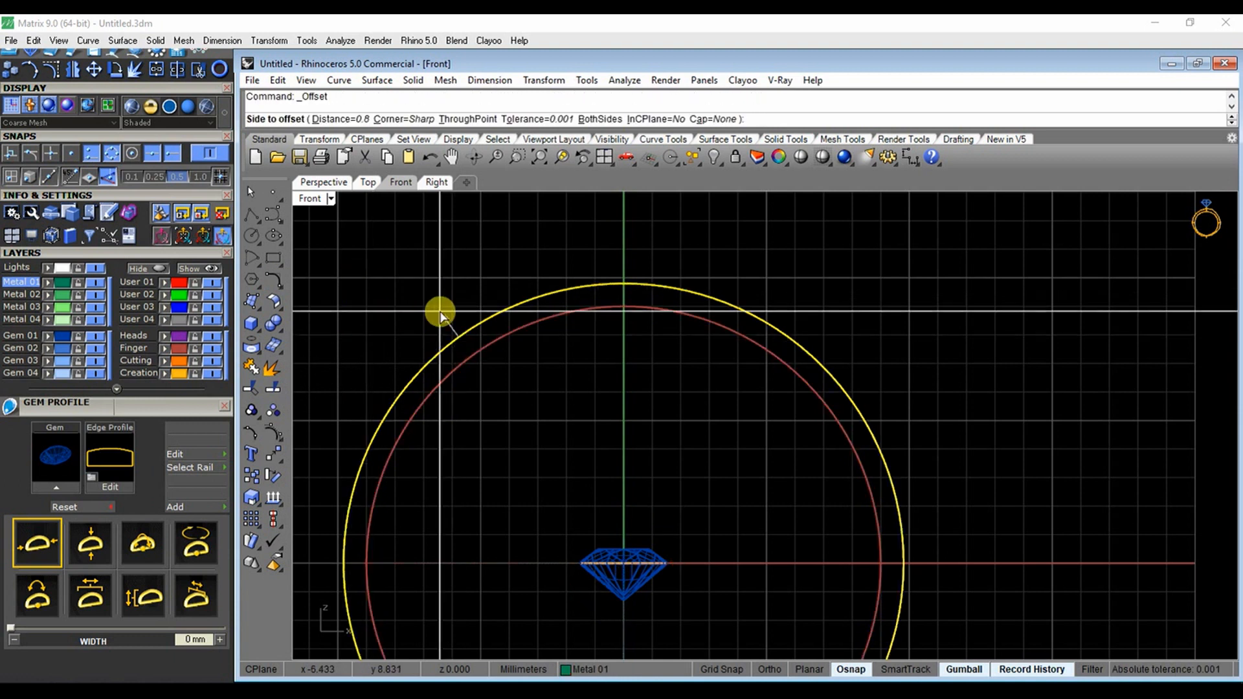
click(440, 311)
click(448, 313)
right_click(448, 313)
click(446, 254)
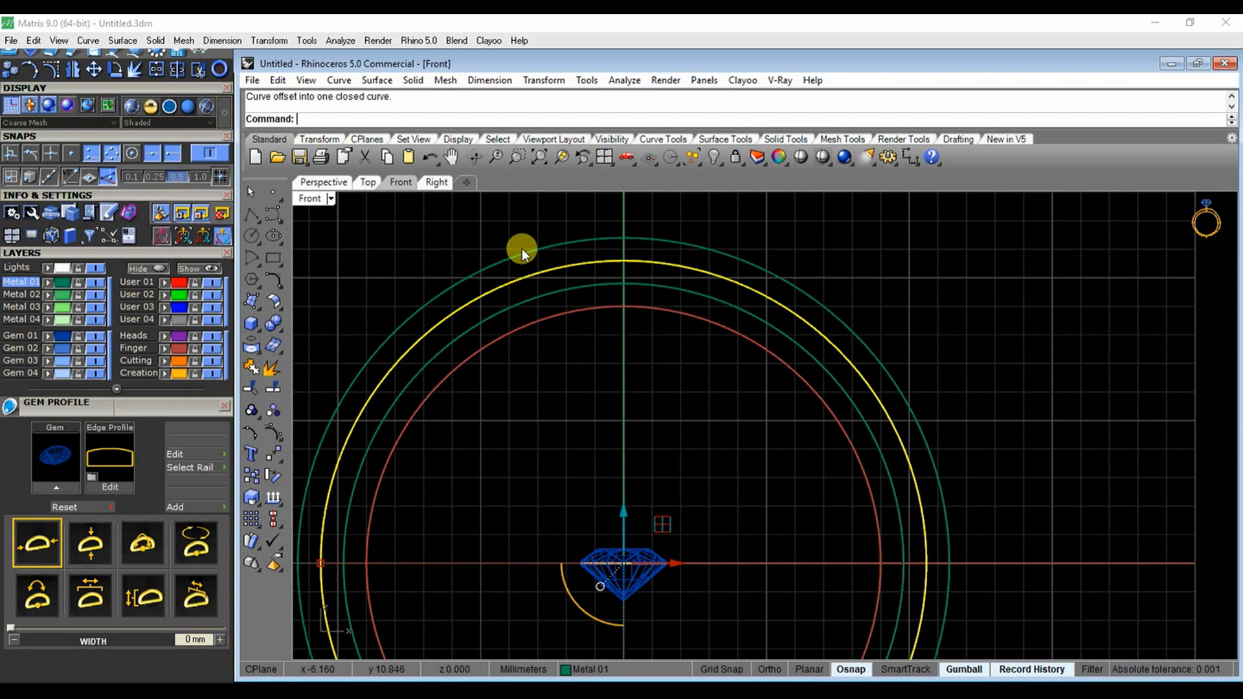
click(760, 442)
Move the gem and its oval curves from the centre of the gem's table to the top of the outermost circle
drag(557, 505, 724, 637)
text(m)
key(Return)
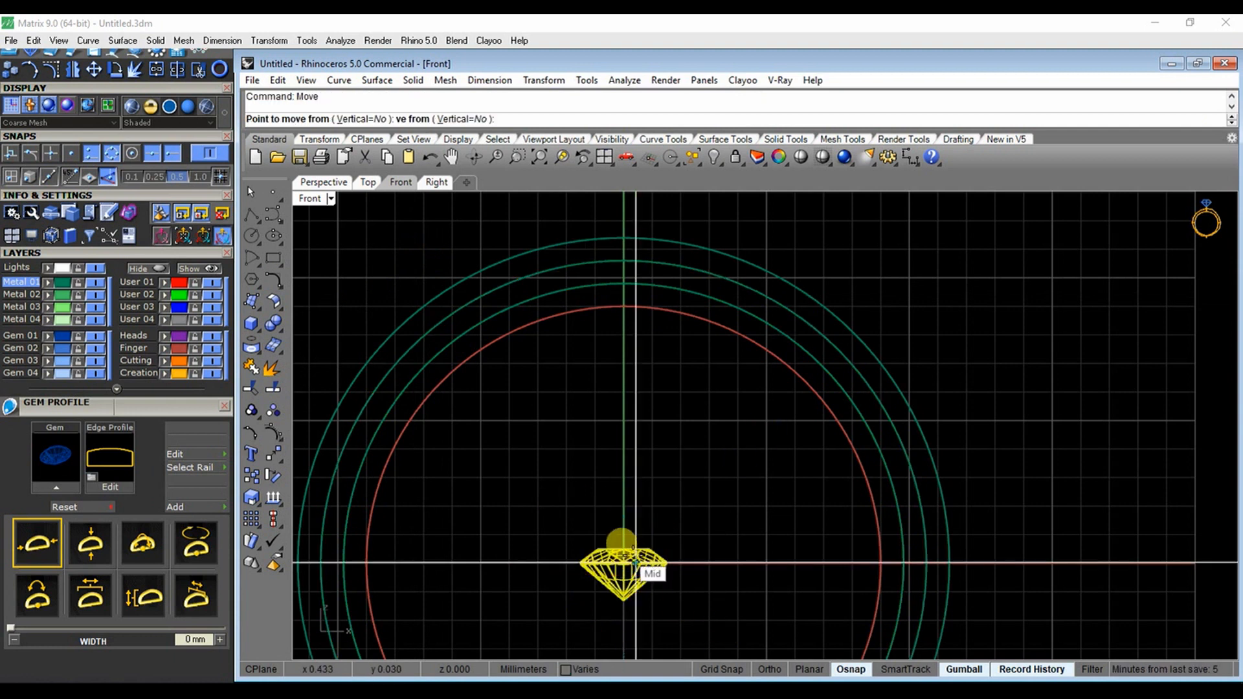
click(621, 541)
scroll(619, 539, down, 3)
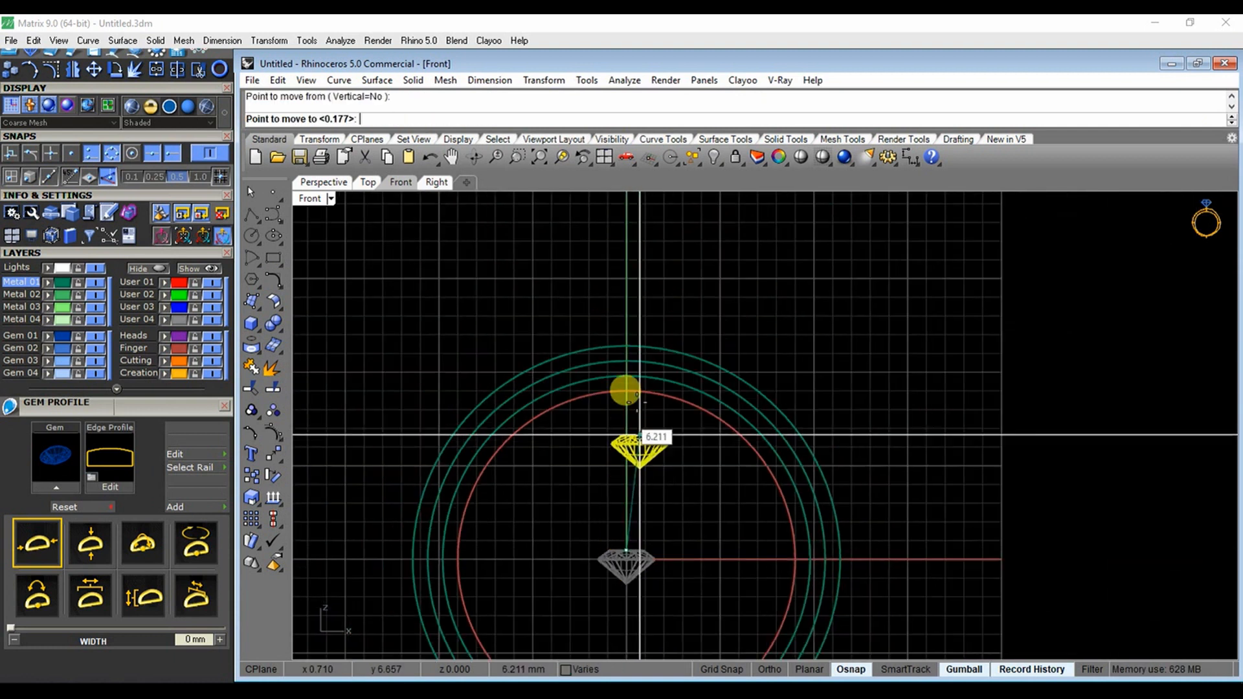
click(625, 379)
Raise the gem and its oval curves slightly so the gem's table sits just above the outermost circle
scroll(628, 350, up, 5)
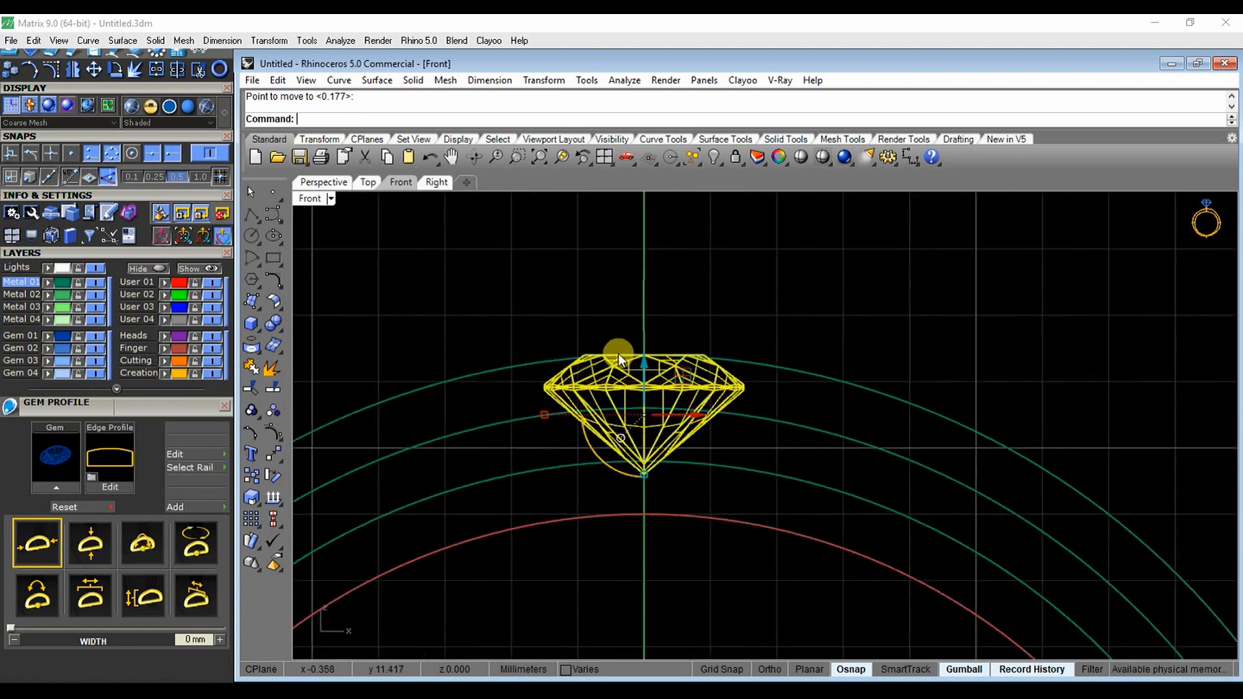
scroll(618, 354, up, 6)
drag(667, 417, 667, 408)
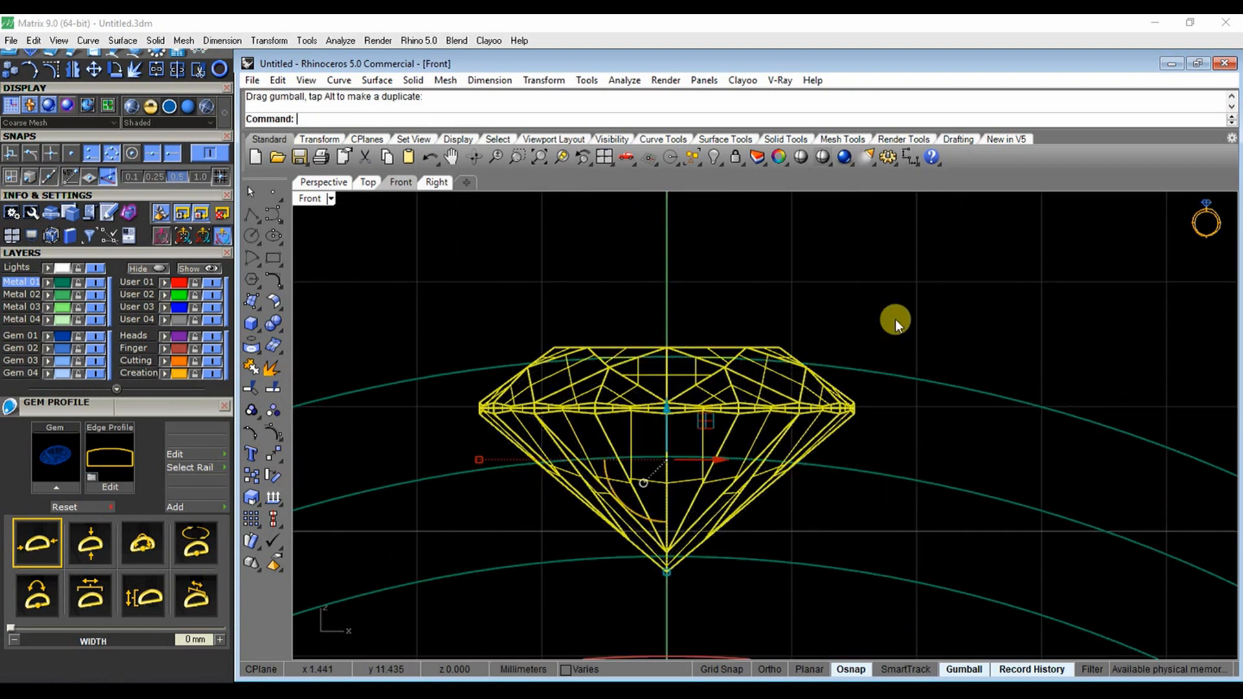
click(896, 319)
scroll(890, 337, down, 5)
scroll(842, 357, up, 8)
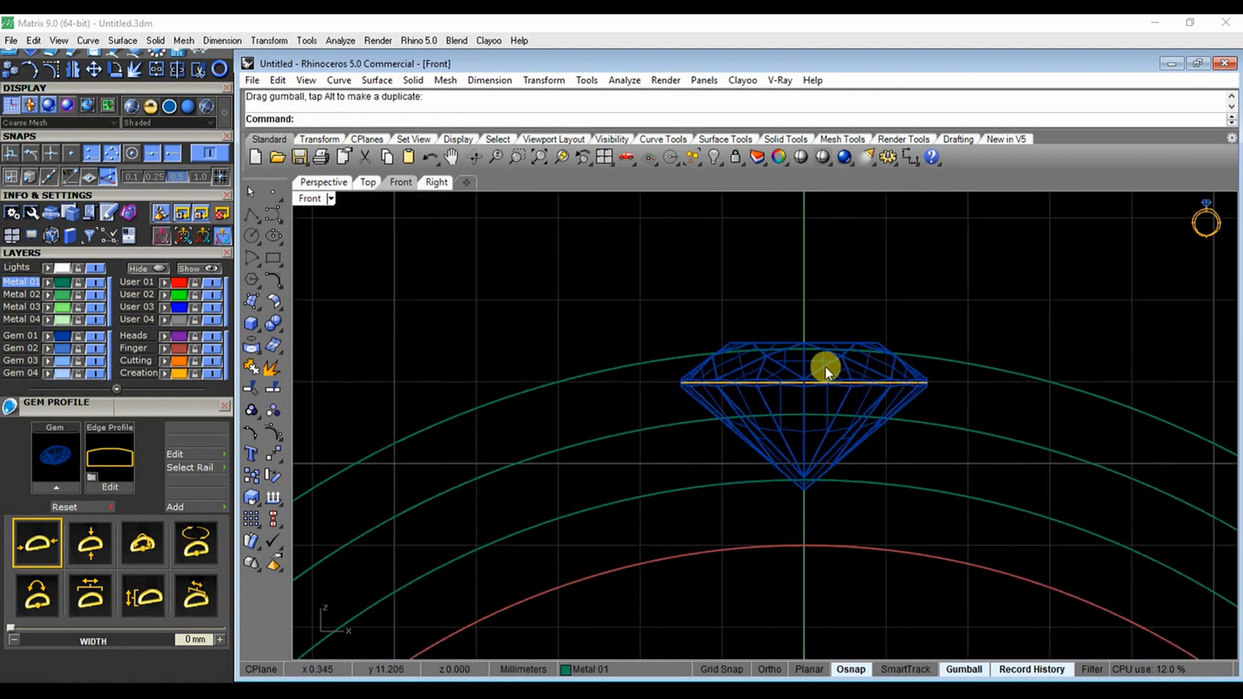
scroll(686, 340, down, 4)
drag(627, 312, 947, 541)
drag(762, 358, 762, 358)
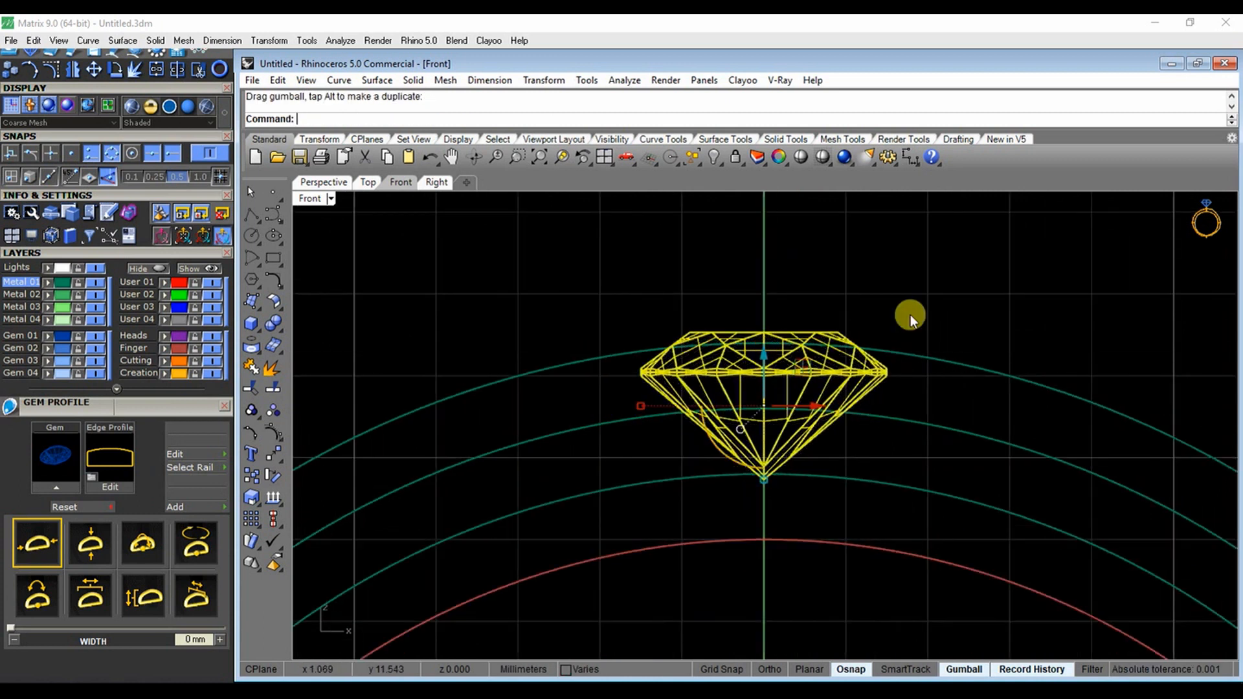
click(909, 315)
Lower only the two oval curves to just below the gem's girdle
right_drag(821, 407, 659, 362)
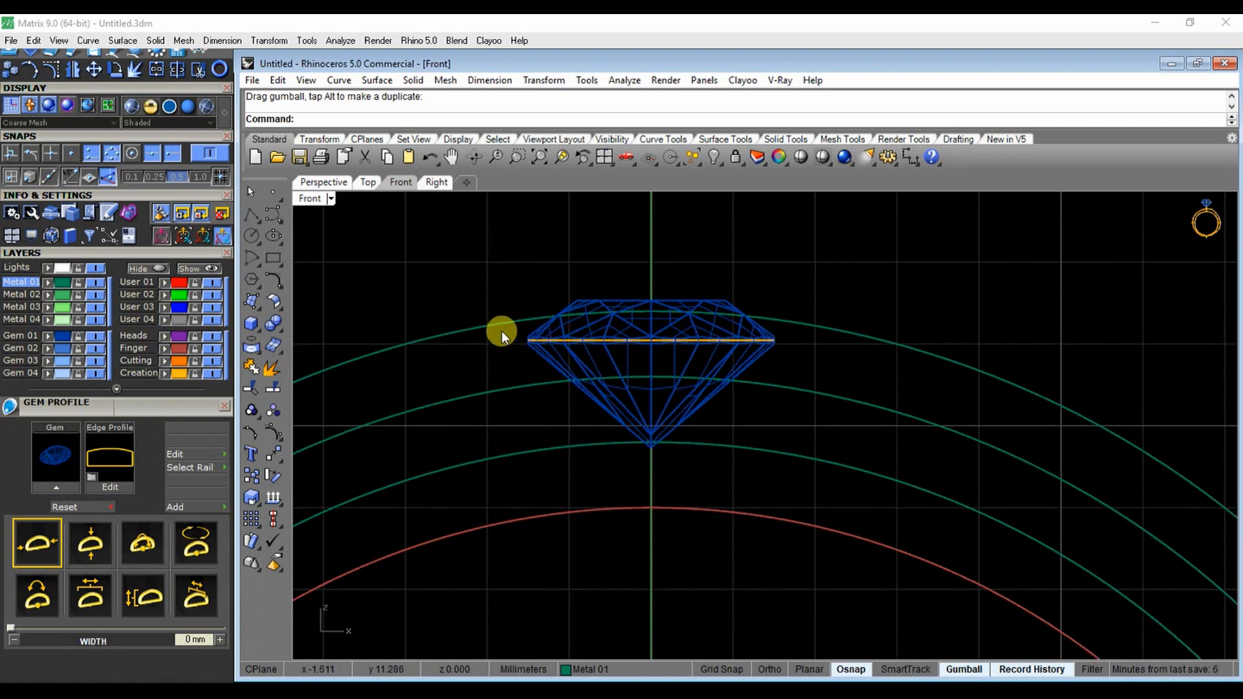
drag(499, 332, 817, 362)
mouse_move(658, 315)
mouse_down()
mouse_move(650, 289)
mouse_move(649, 318)
mouse_up()
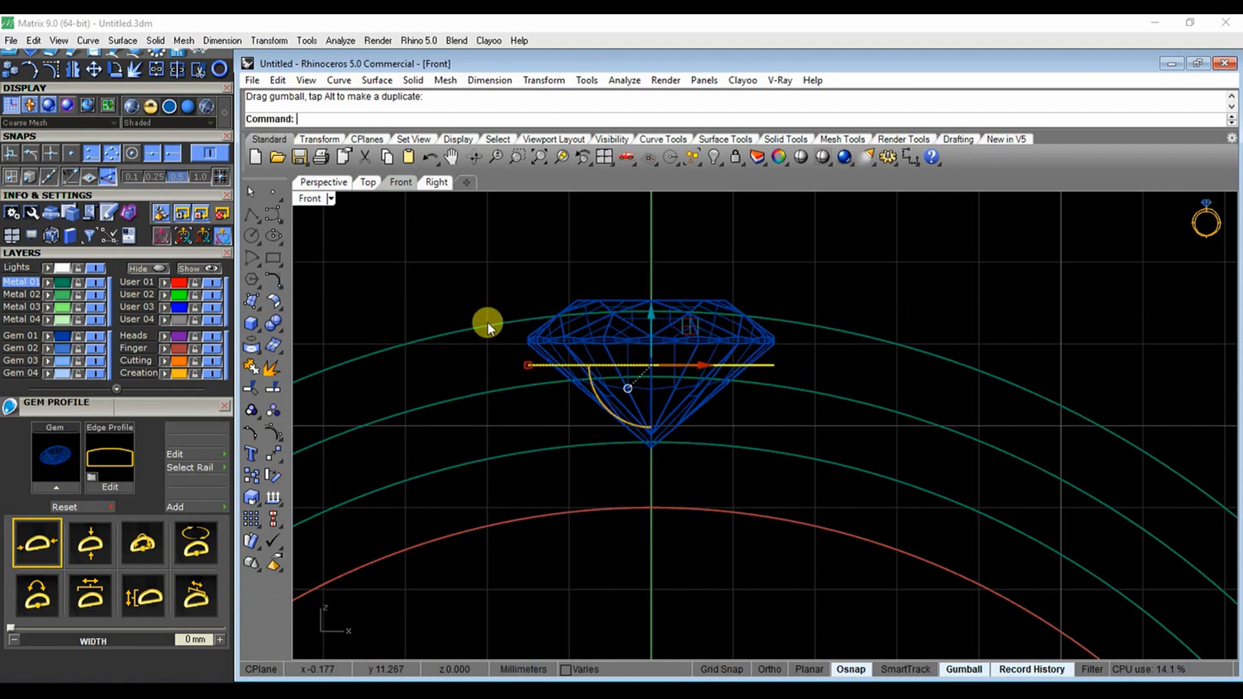
Extrude the two oval curves about 2.2 mm straight down into a closed solid, on one side only
click(255, 328)
click(255, 328)
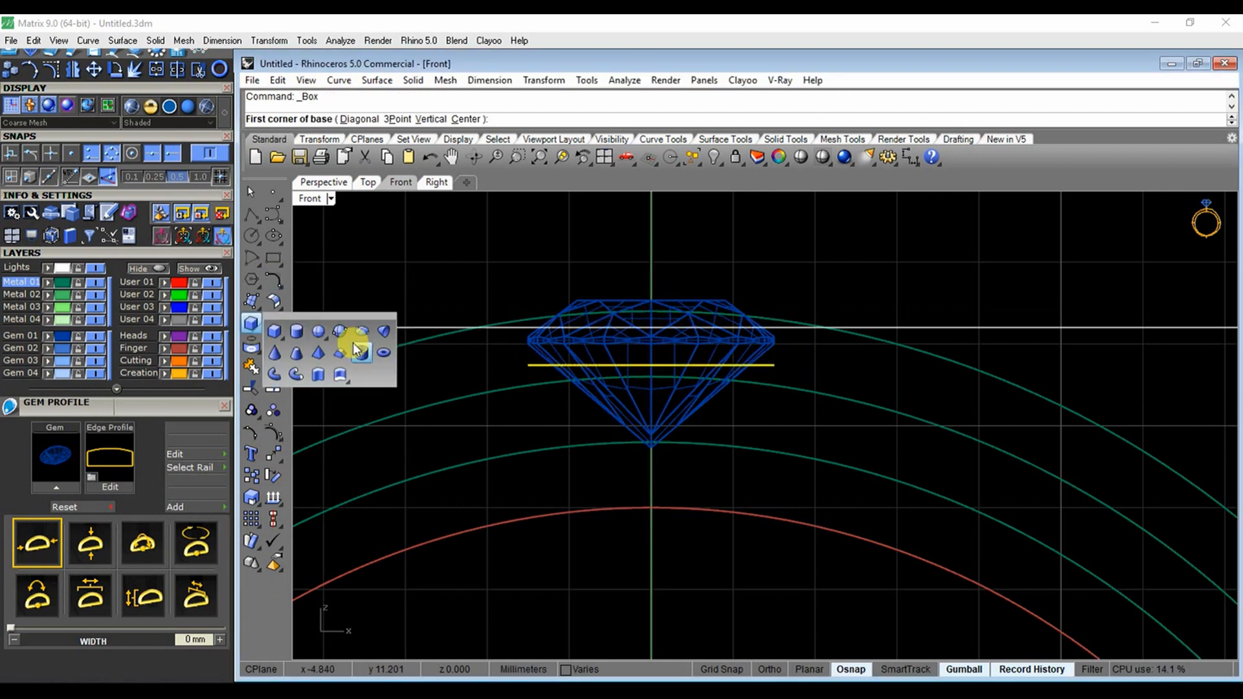
click(318, 375)
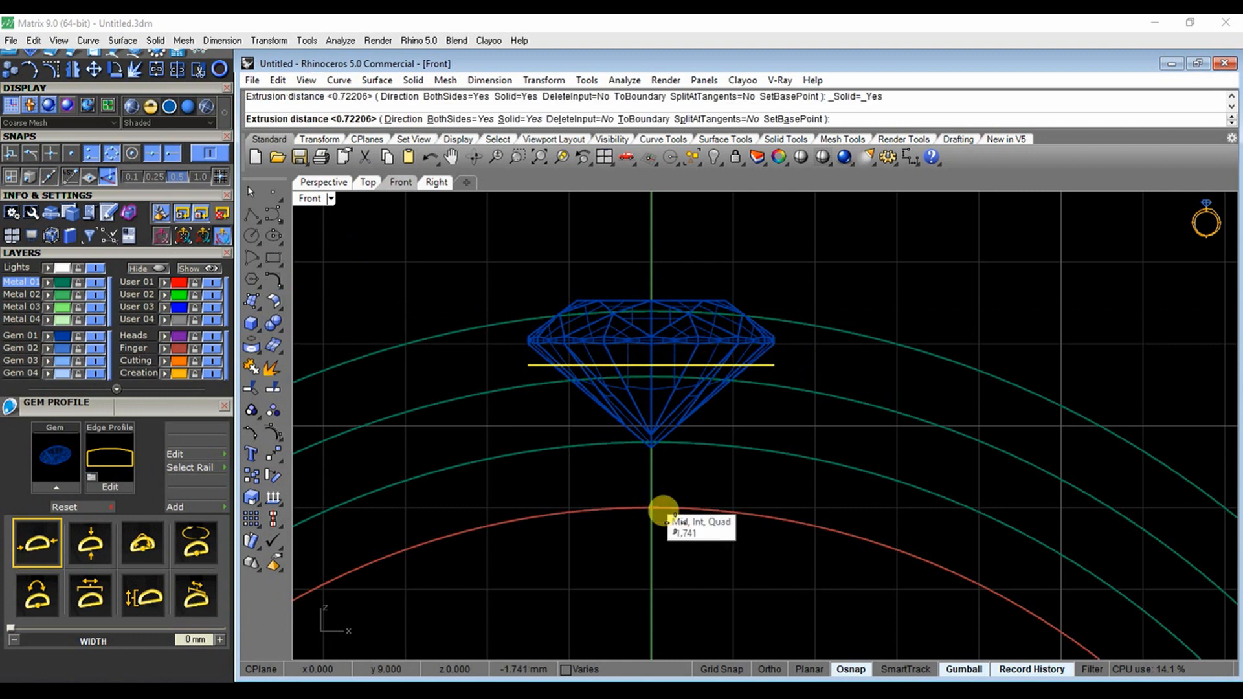
click(453, 120)
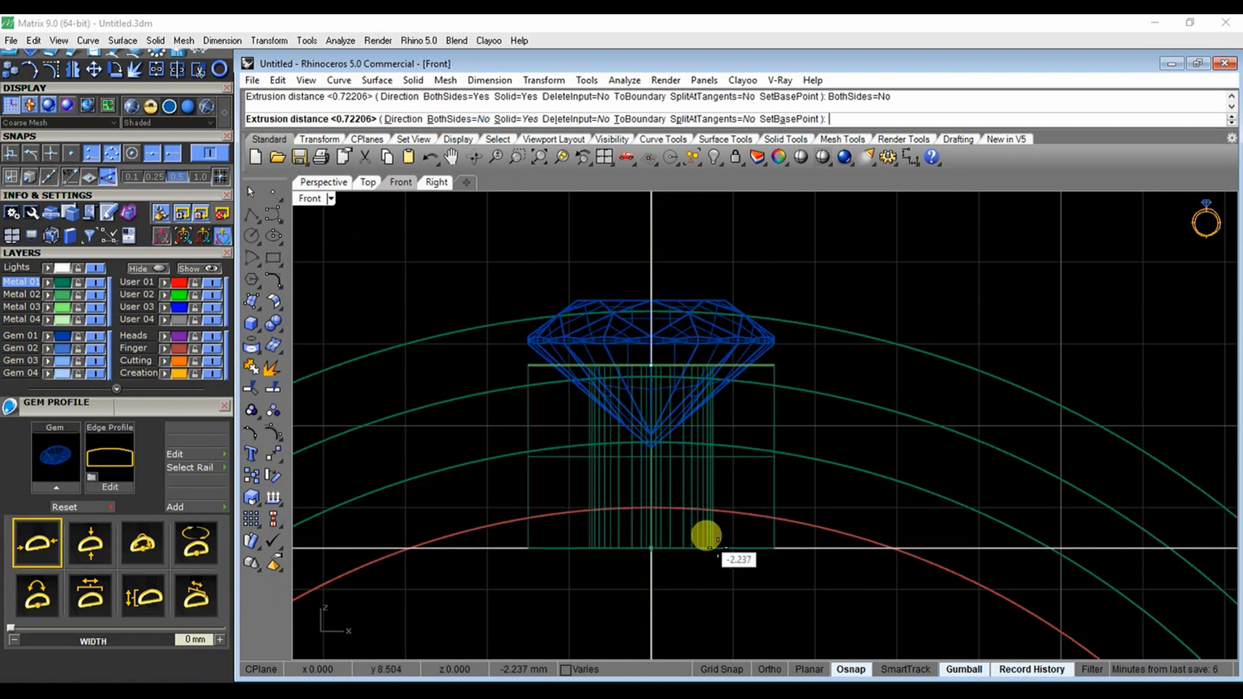
click(705, 537)
Raise the gem, its two oval curves and the extruded bezel together slightly in the front view
double_click(310, 198)
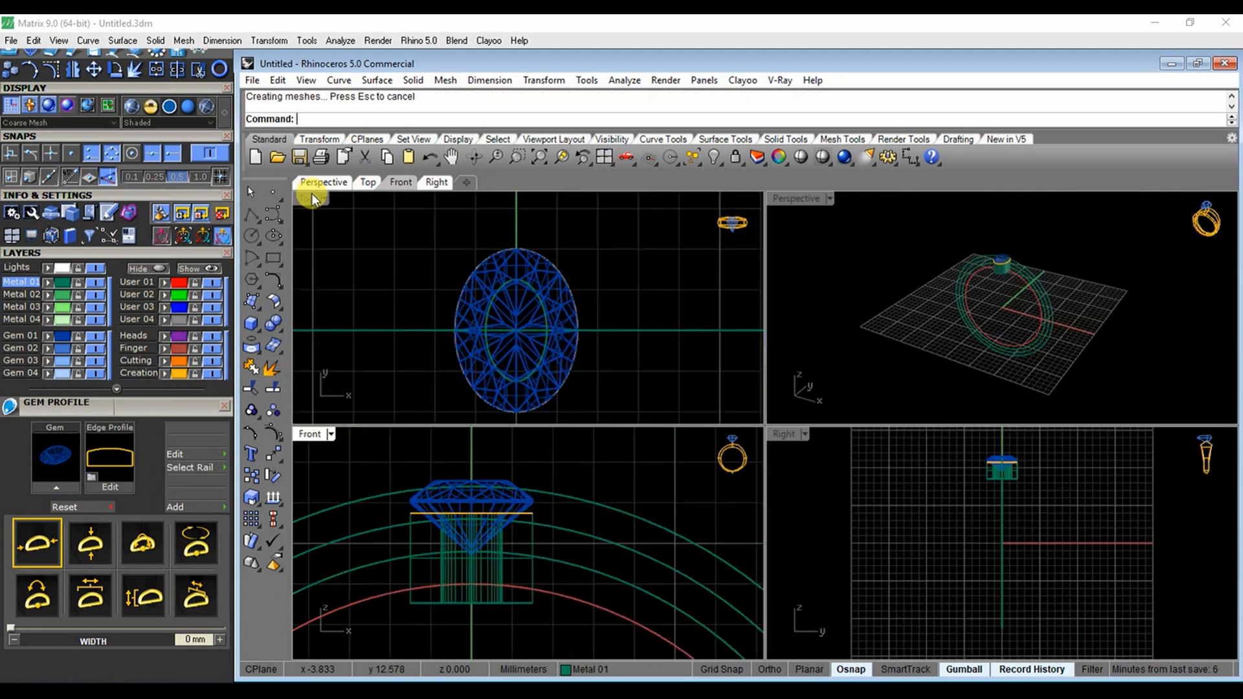
double_click(810, 205)
right_drag(873, 378, 773, 339)
scroll(772, 340, up, 6)
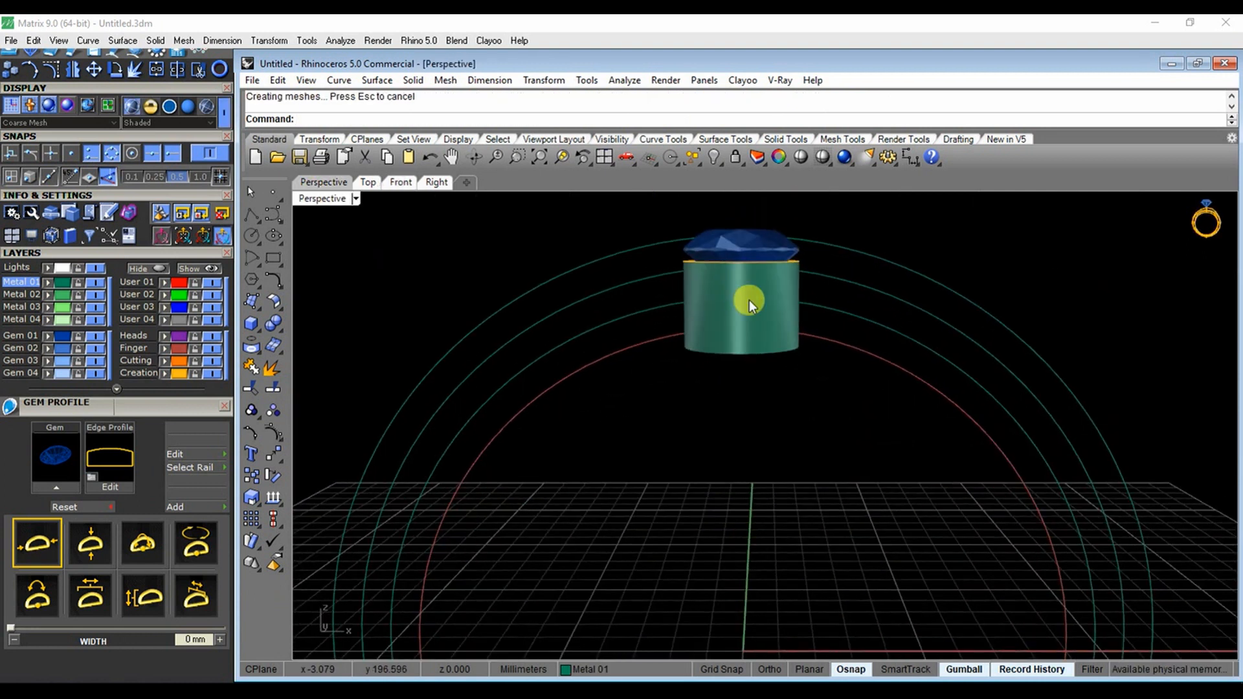
double_click(327, 200)
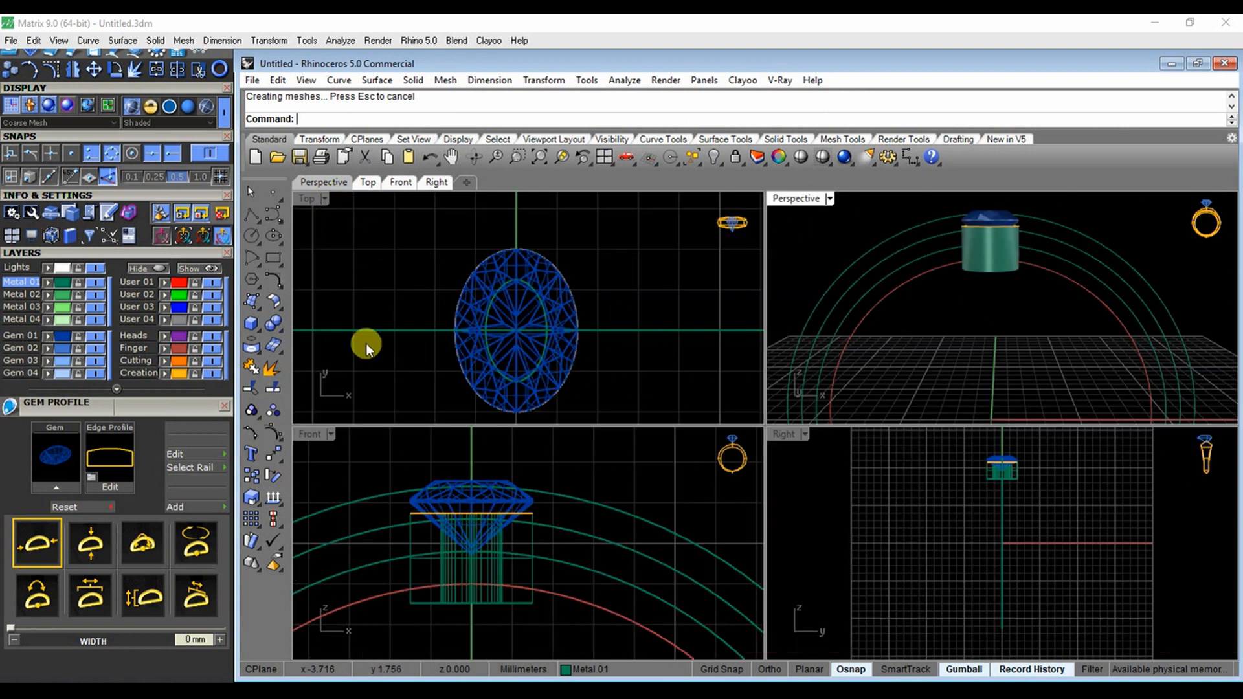
double_click(313, 432)
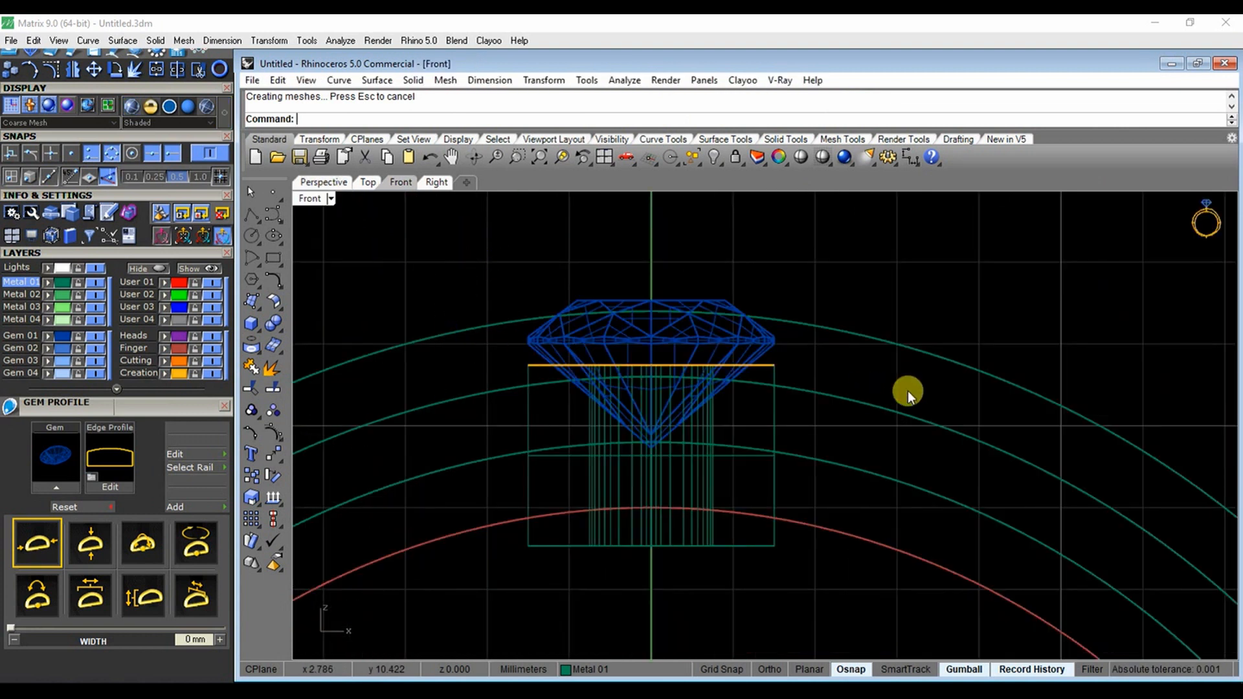
scroll(908, 391, down, 4)
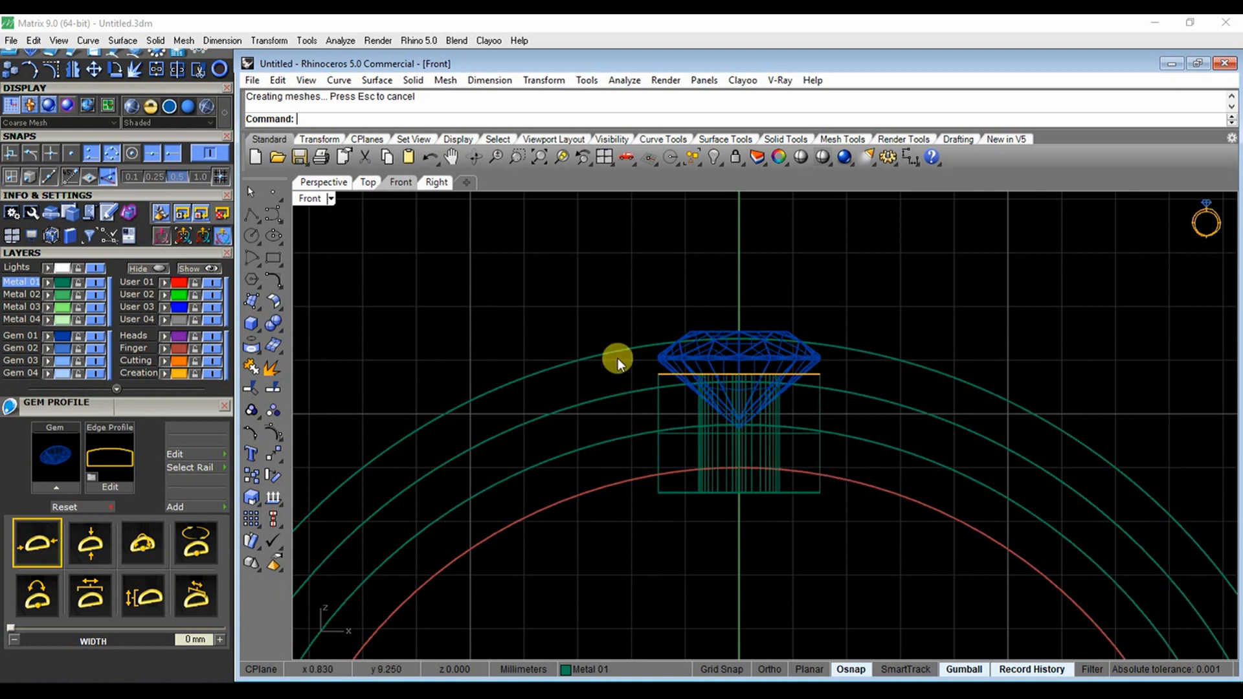
drag(659, 283, 926, 585)
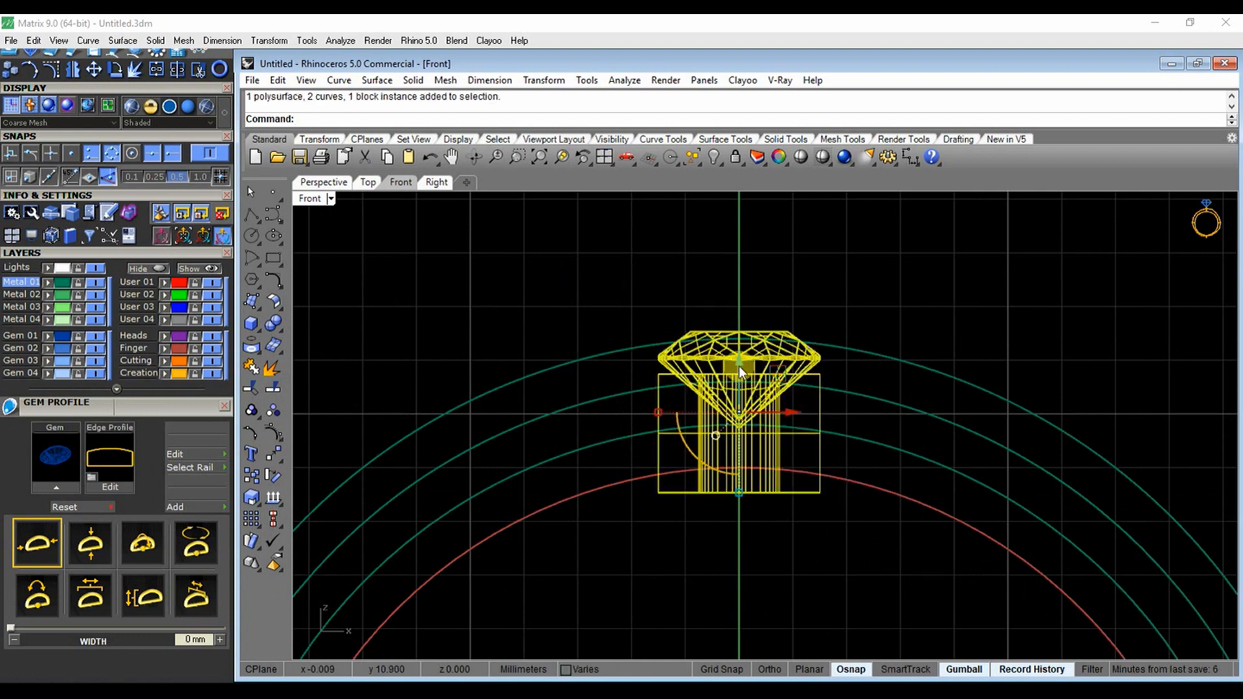
drag(740, 366, 740, 355)
click(783, 487)
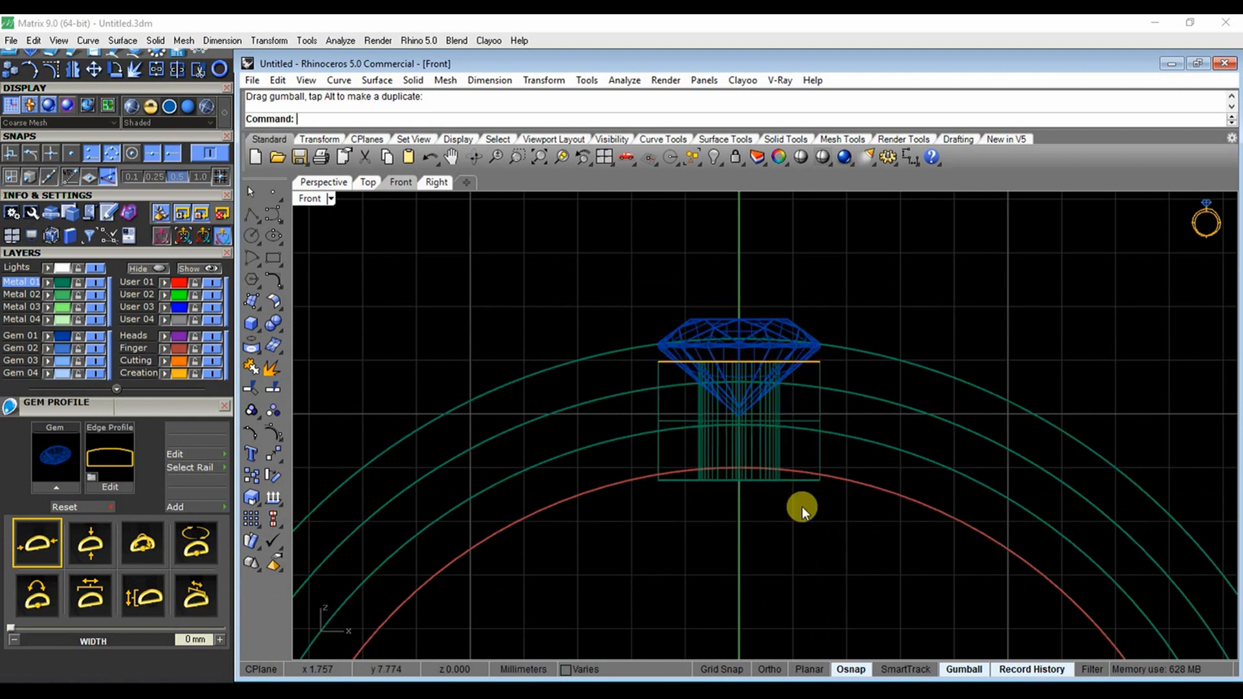
Delete the extruded bezel and raise the gem with its oval curves until the girdle sits just above the outermost circle
click(781, 481)
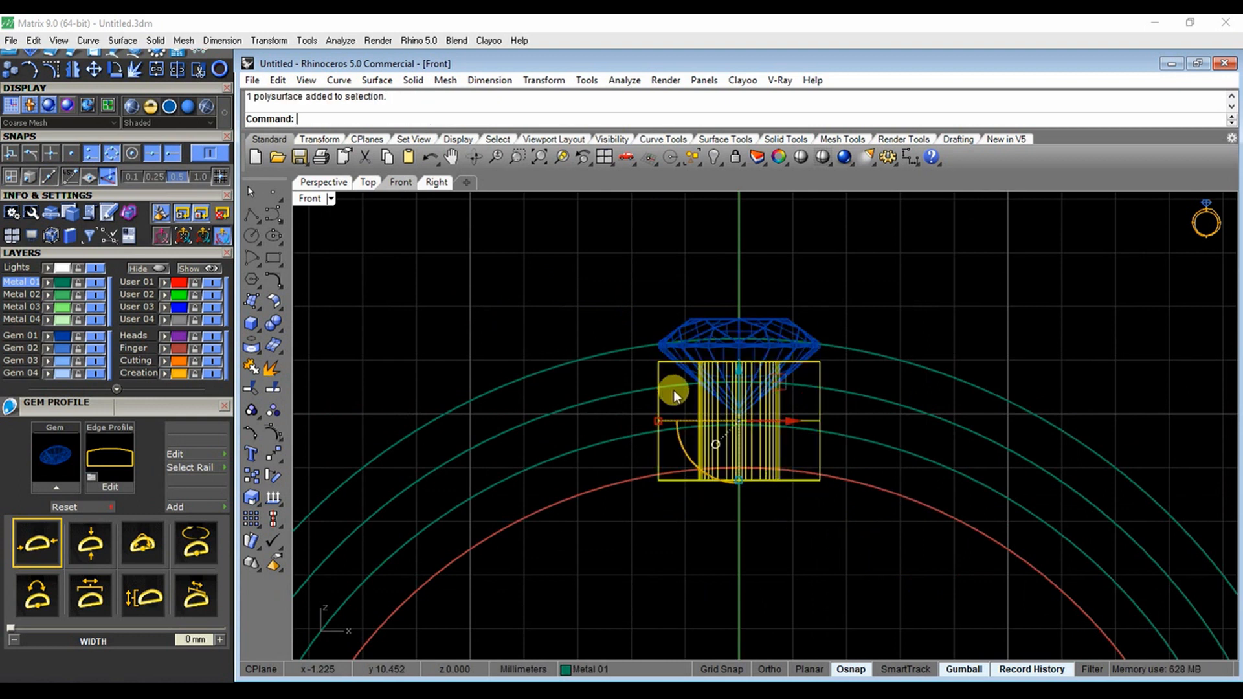
key(Delete)
drag(601, 269, 868, 437)
drag(741, 318, 735, 311)
click(616, 327)
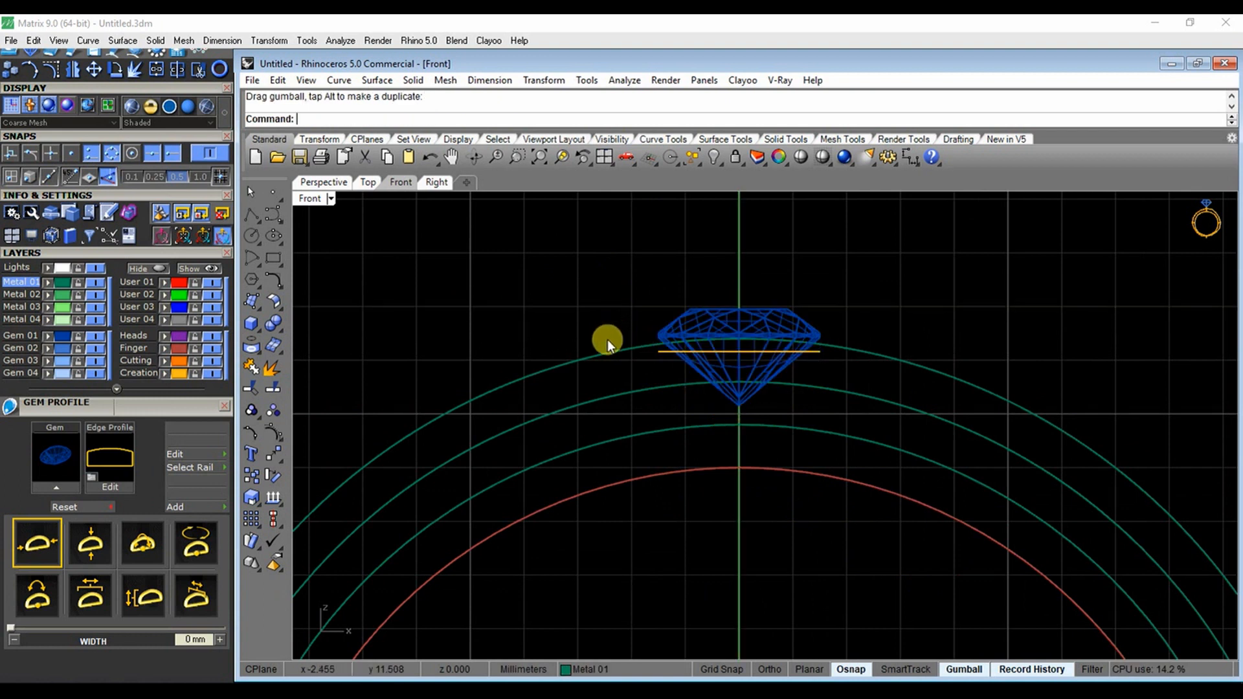
Extrude the two oval curves about 2.9 mm down as a one-sided solid reaching past the finger circle
drag(650, 359, 884, 372)
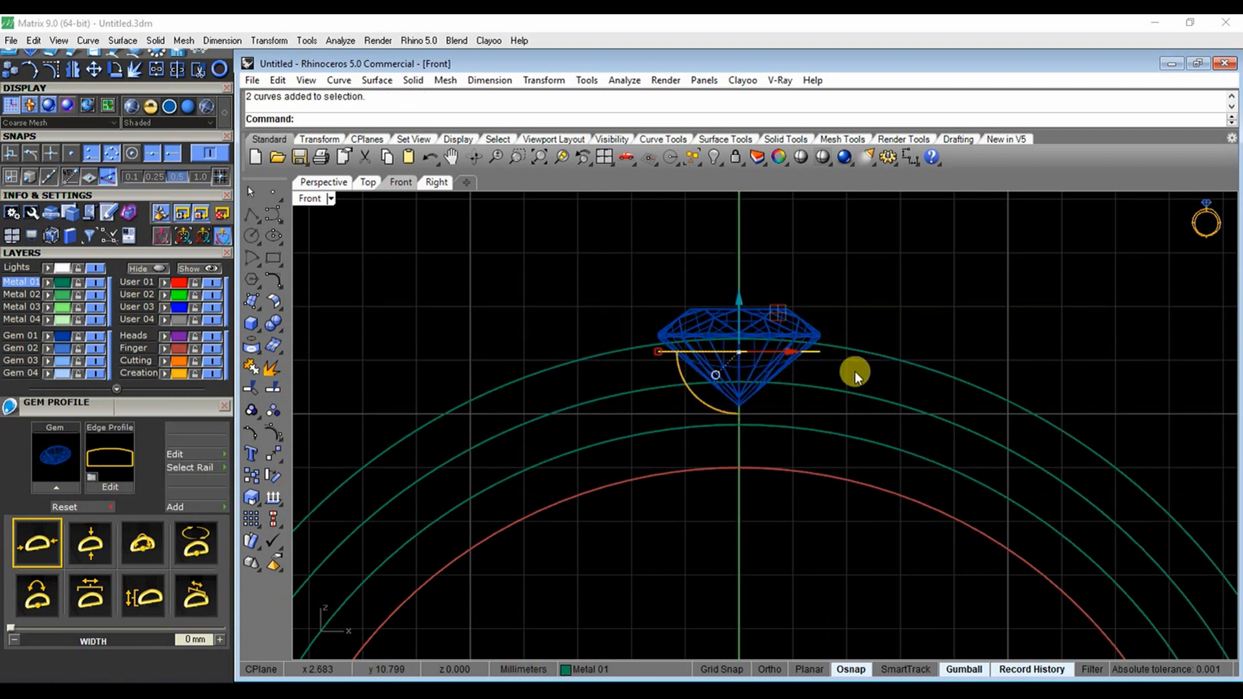
click(261, 334)
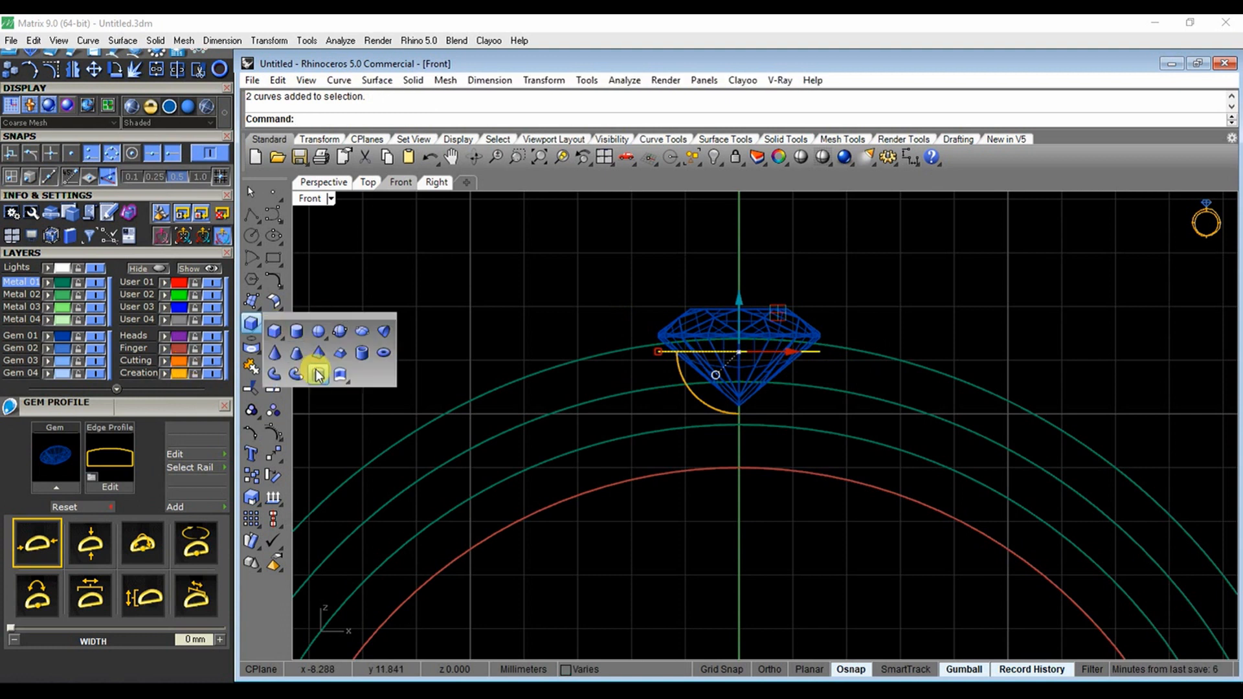
click(314, 363)
click(759, 494)
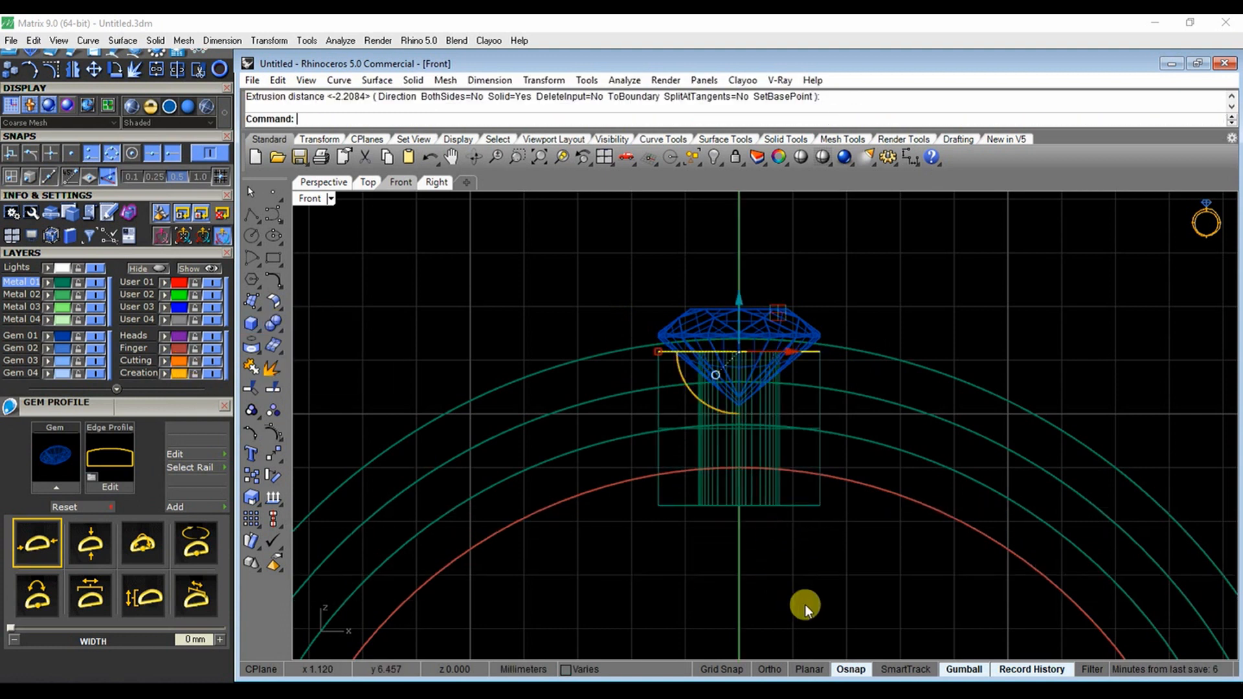
Use MakeHole with the red finger circle to cut away the bottom of the oval bezel
click(367, 182)
double_click(307, 198)
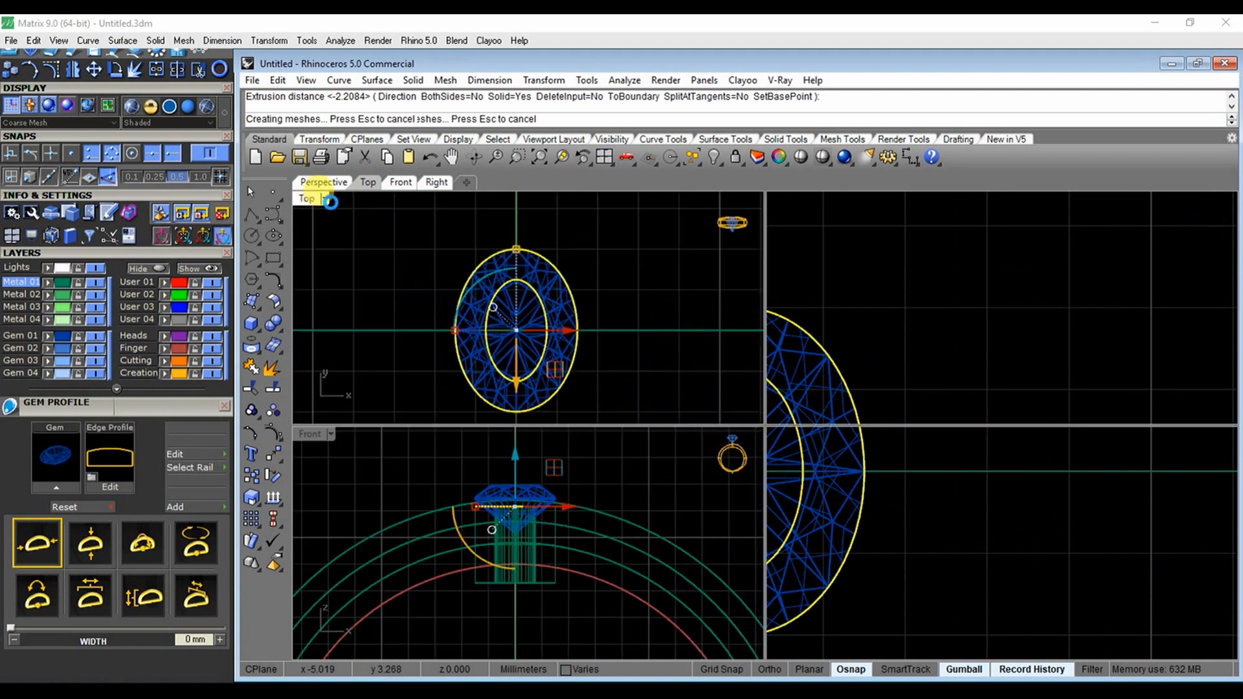
double_click(814, 196)
right_drag(907, 456, 790, 439)
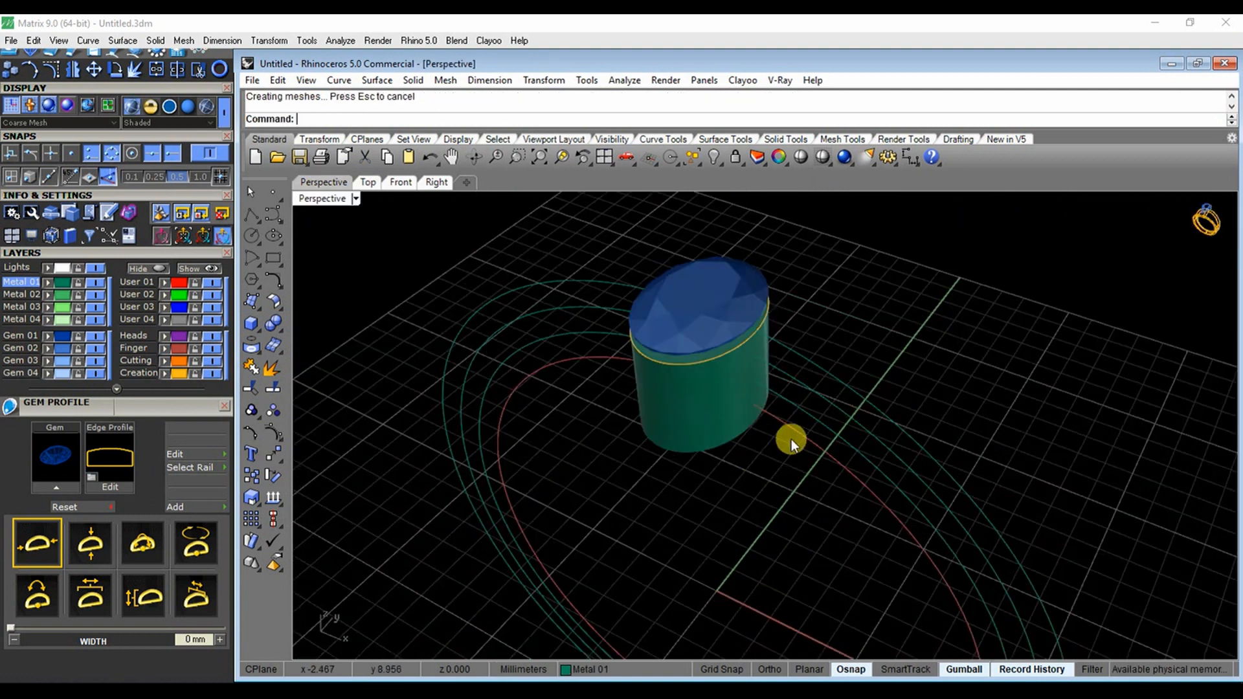
click(791, 435)
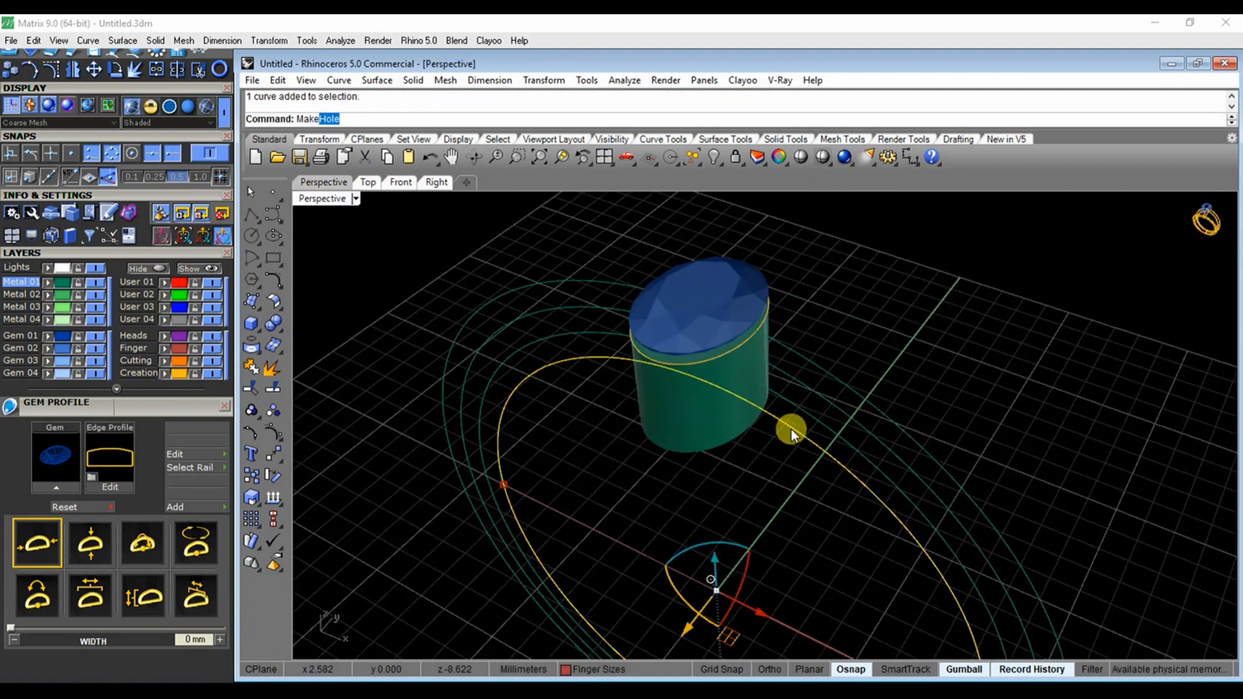
text(Make)
key(Return)
click(647, 425)
Extrude the two inner green guide circles about 5.2 mm to both sides into a solid band wider than the bezel
right_drag(647, 424, 880, 329)
click(880, 329)
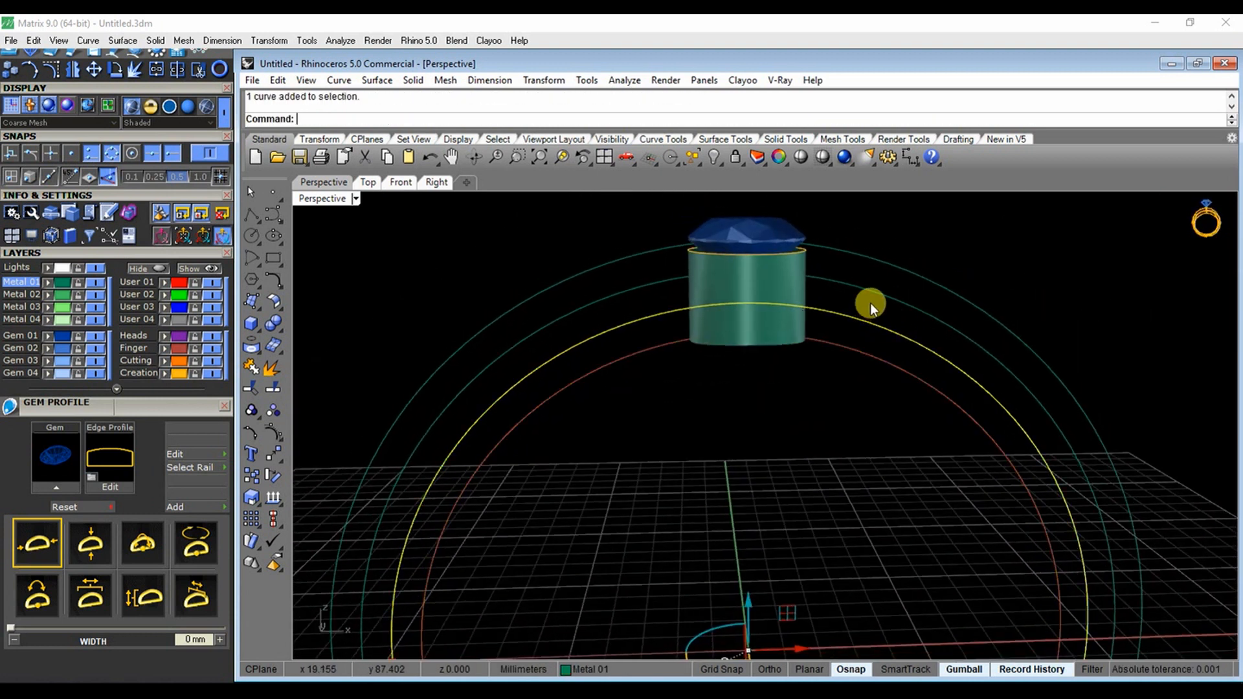
click(861, 299)
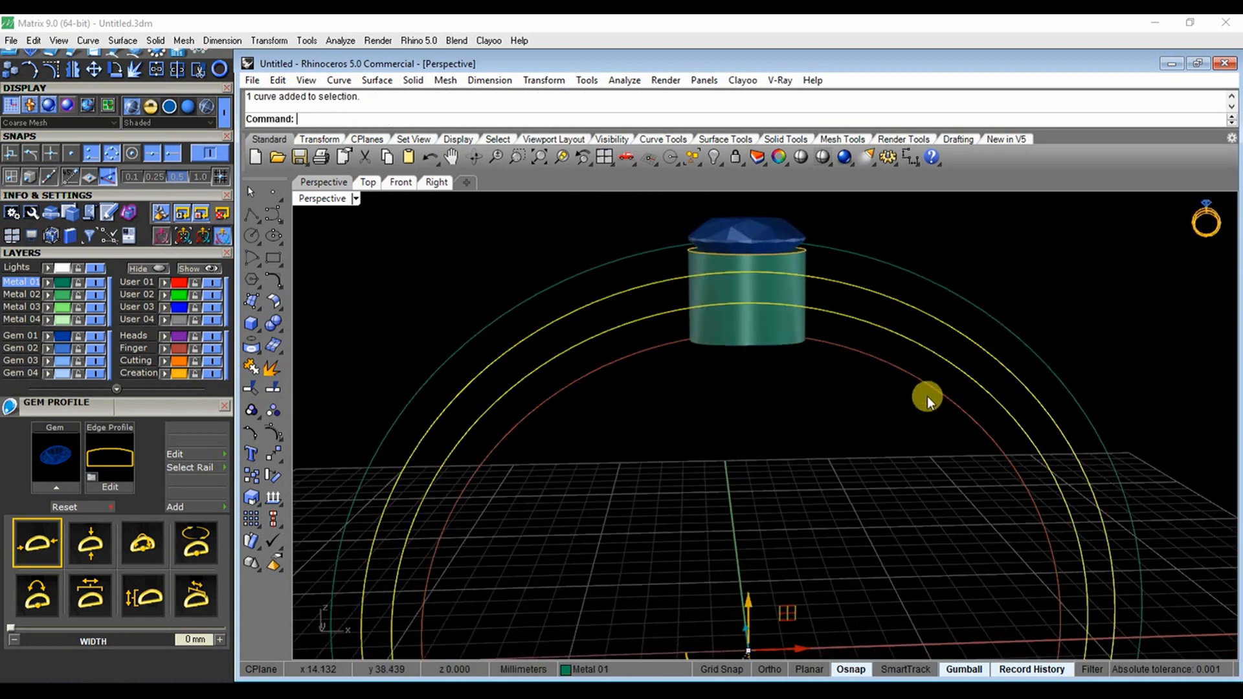
right_drag(927, 396, 491, 351)
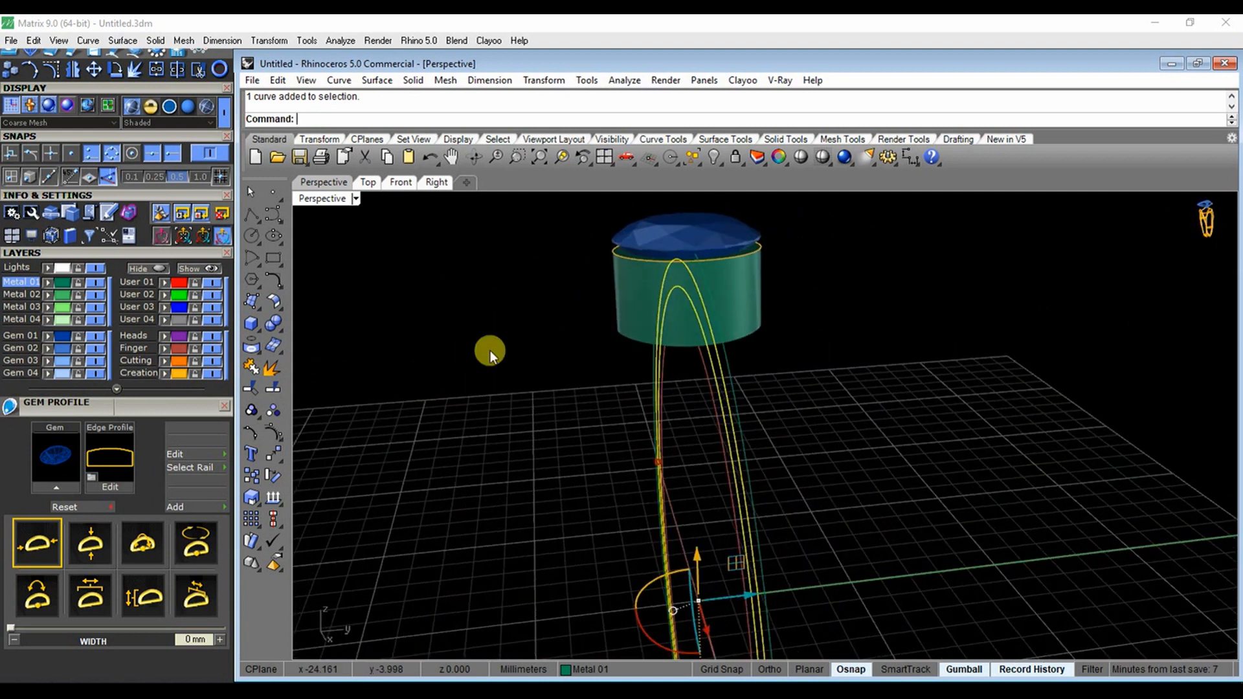
click(258, 333)
click(320, 363)
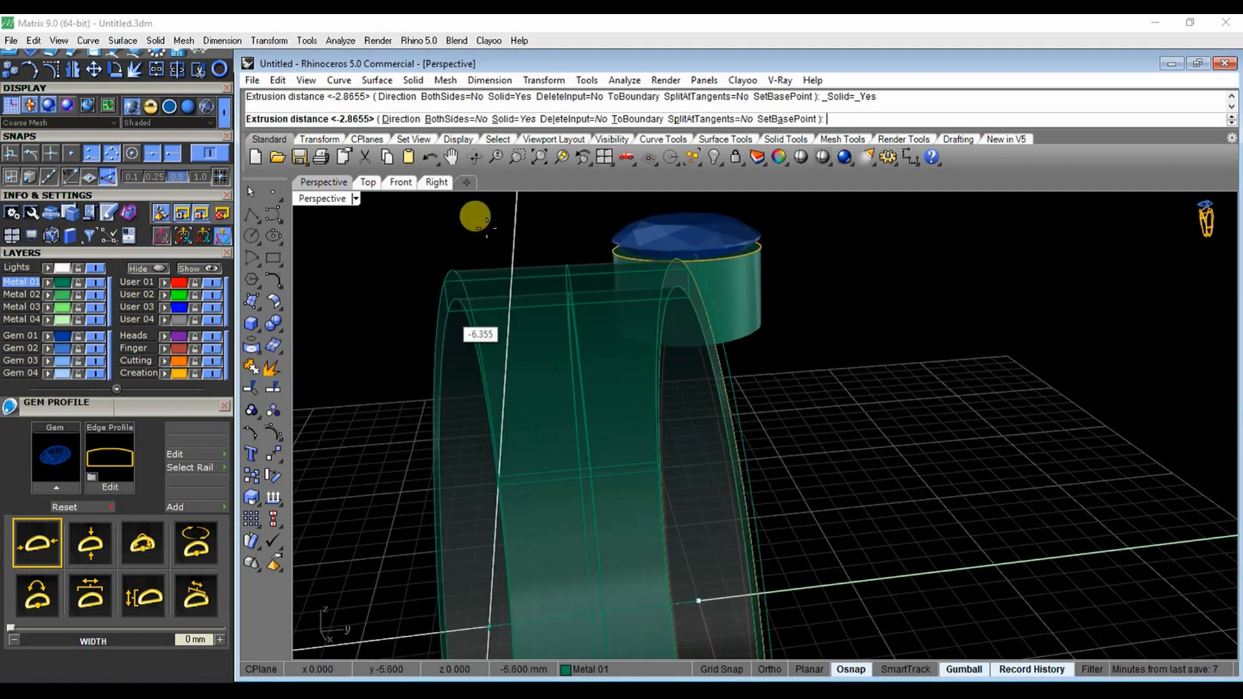
click(492, 310)
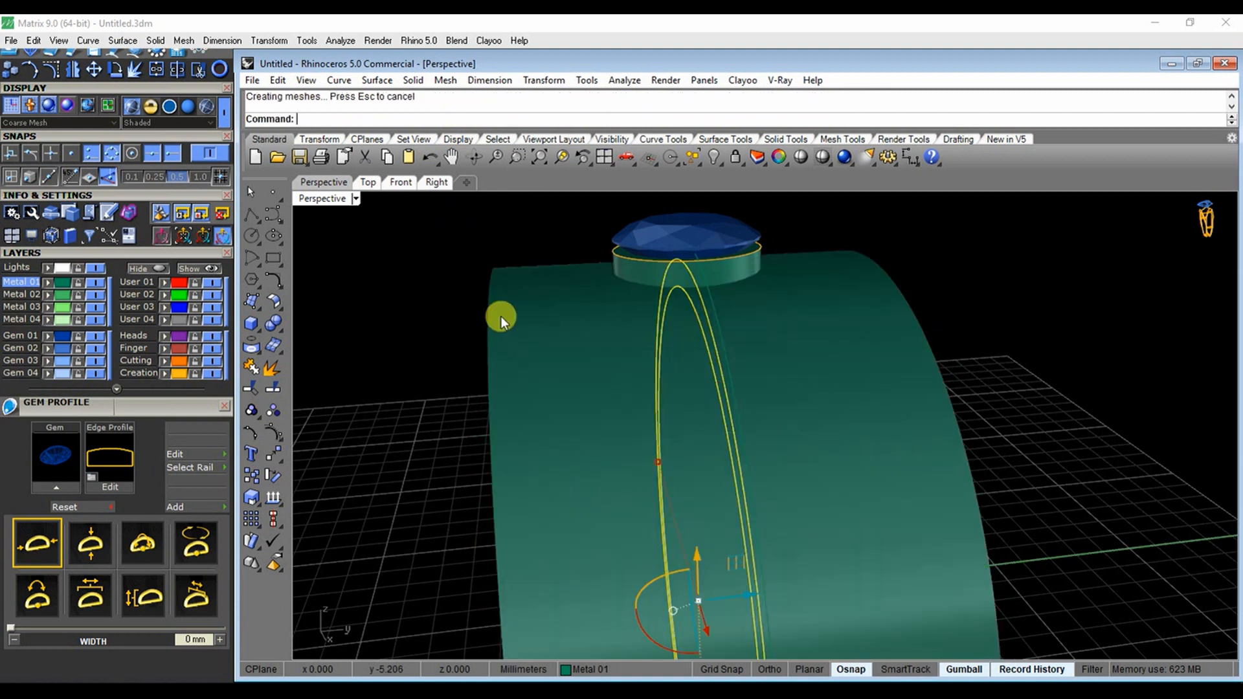
Subtract the wide solid band from the oval bezel with a Boolean difference
right_drag(471, 293, 369, 278)
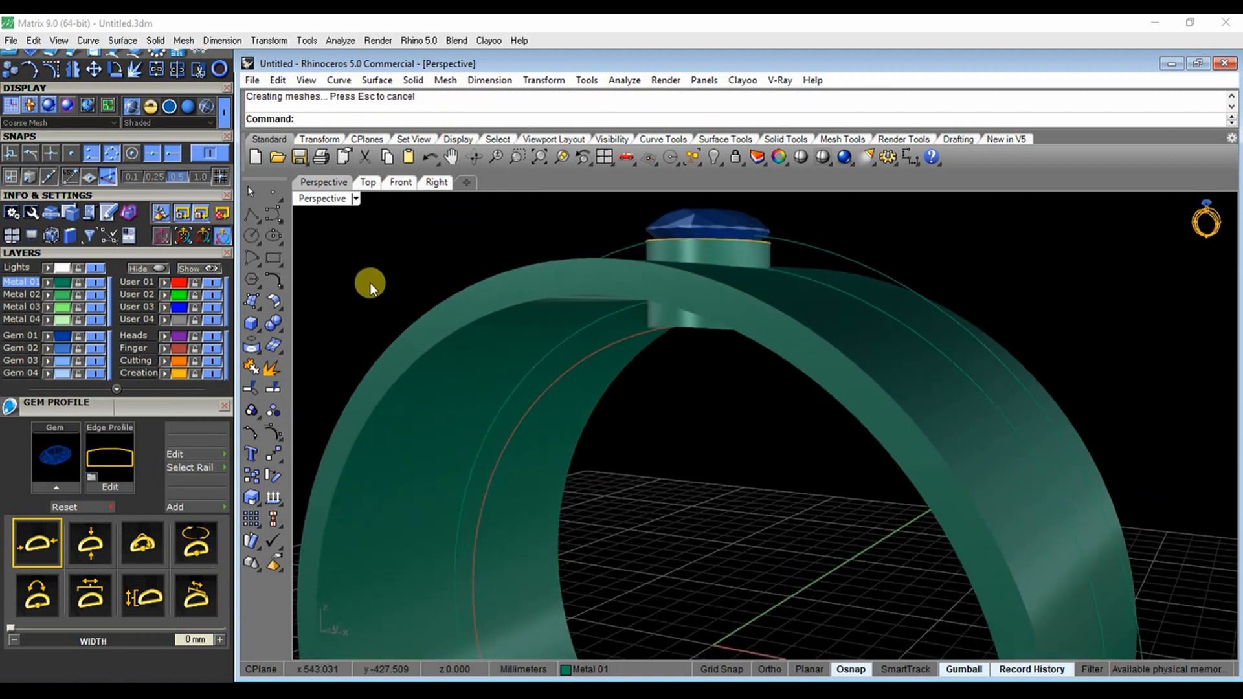
click(277, 337)
click(320, 336)
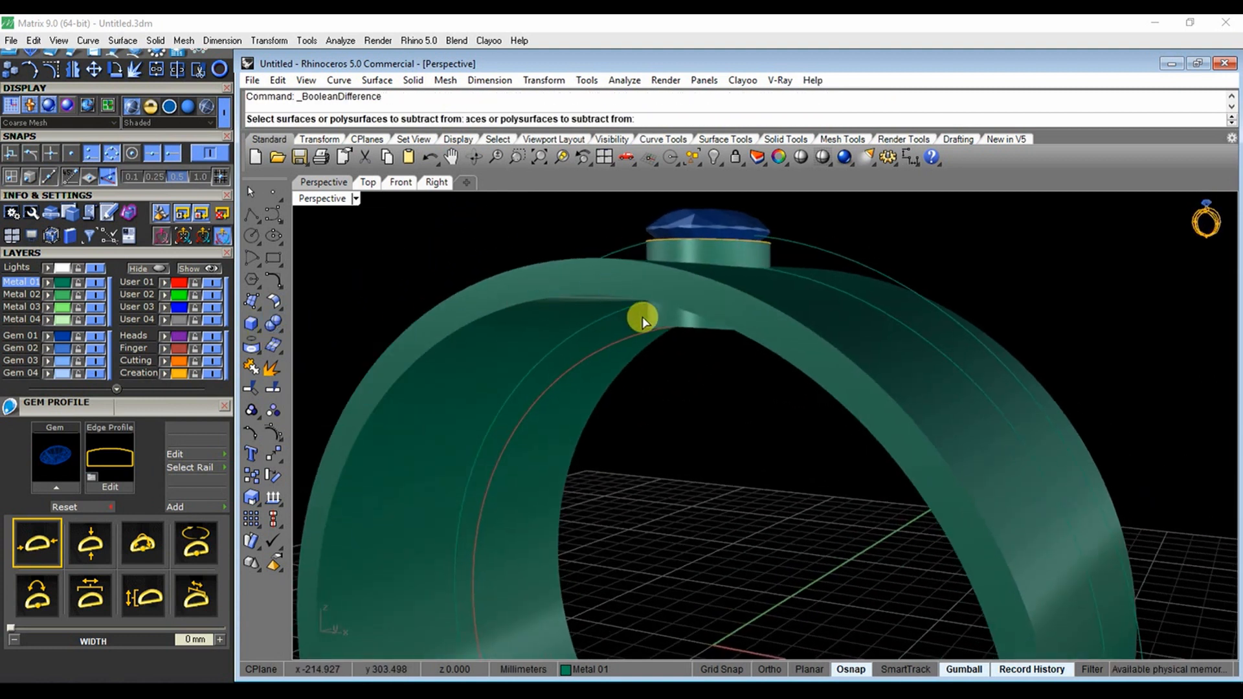
click(642, 317)
right_click(609, 282)
click(608, 282)
right_click(577, 258)
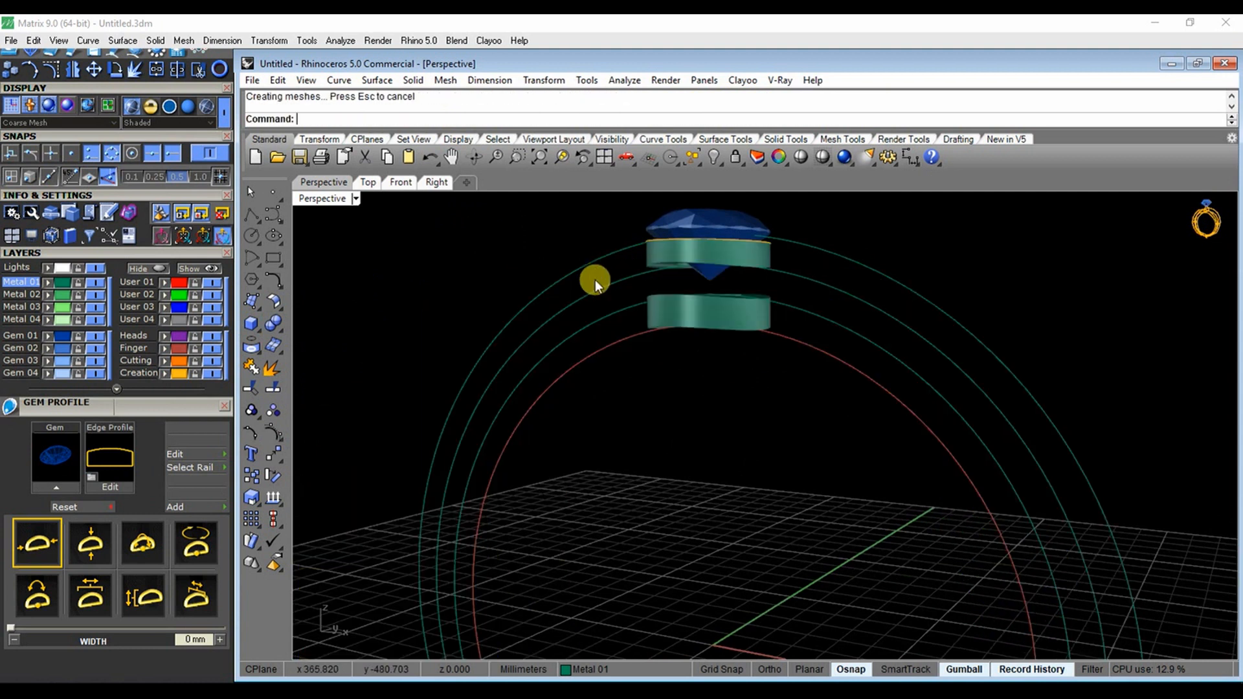
Measure the height of the upper bezel section at its centre in the front view
right_drag(591, 281, 684, 302)
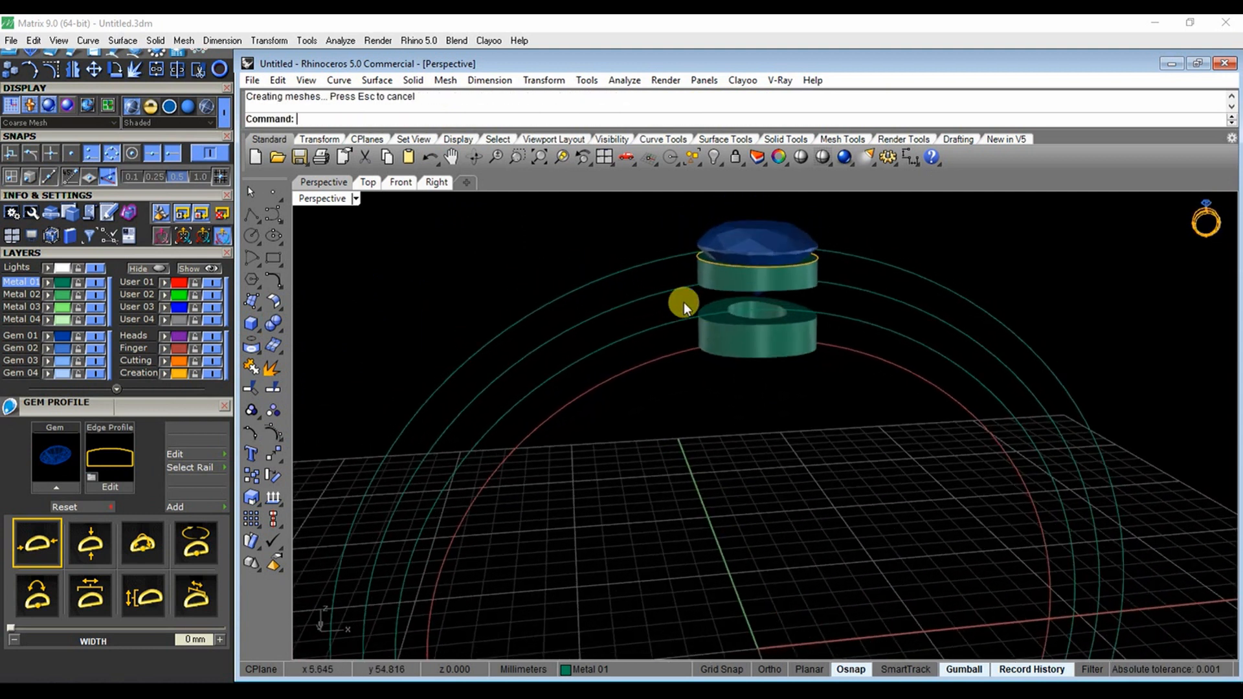
double_click(324, 202)
double_click(310, 433)
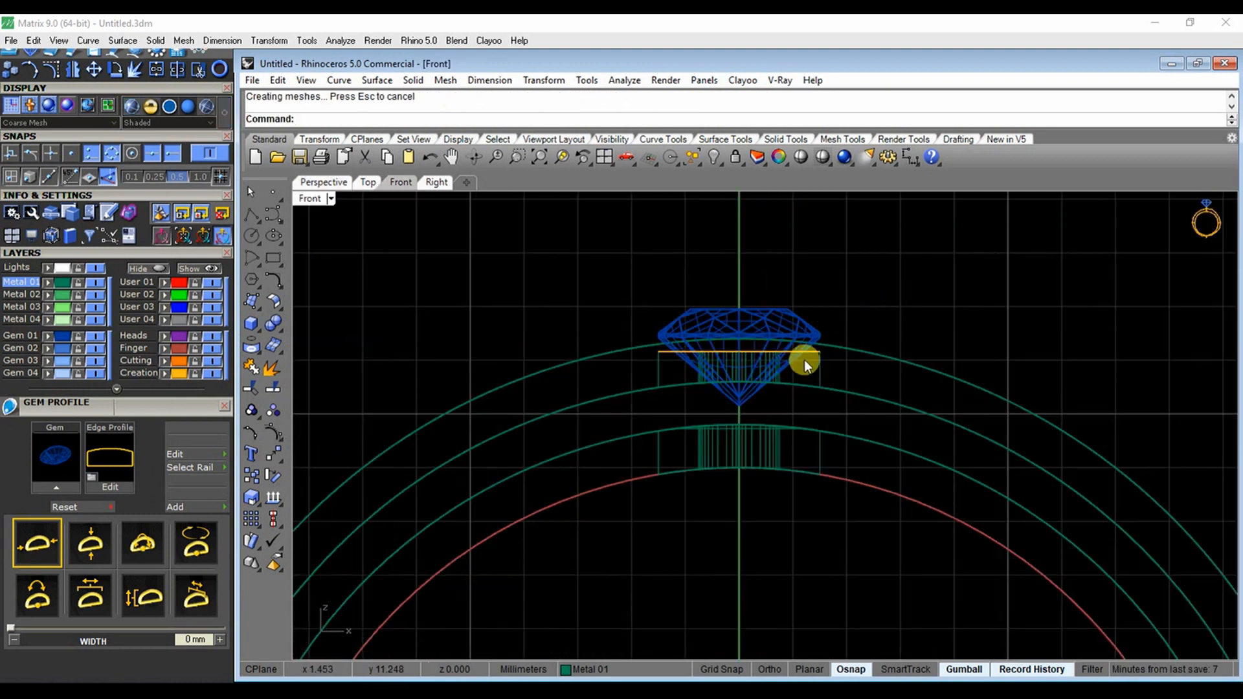
scroll(813, 363, up, 2)
click(822, 368)
click(911, 157)
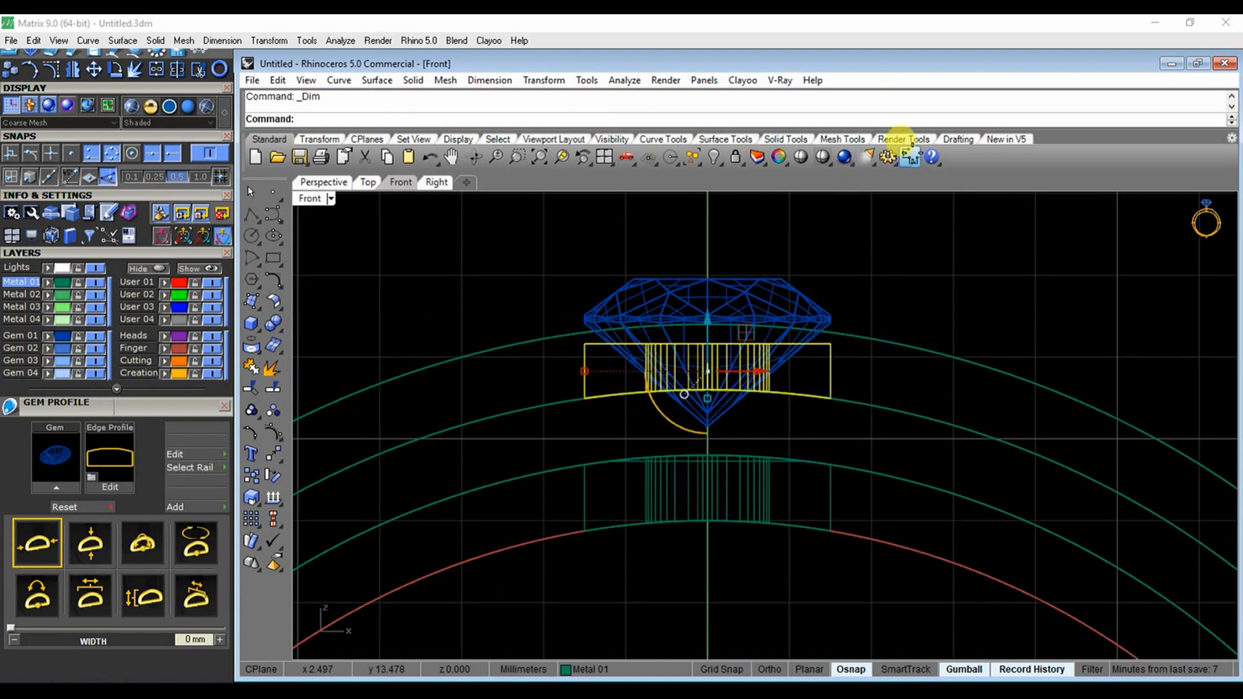
scroll(735, 358, up, 3)
click(684, 331)
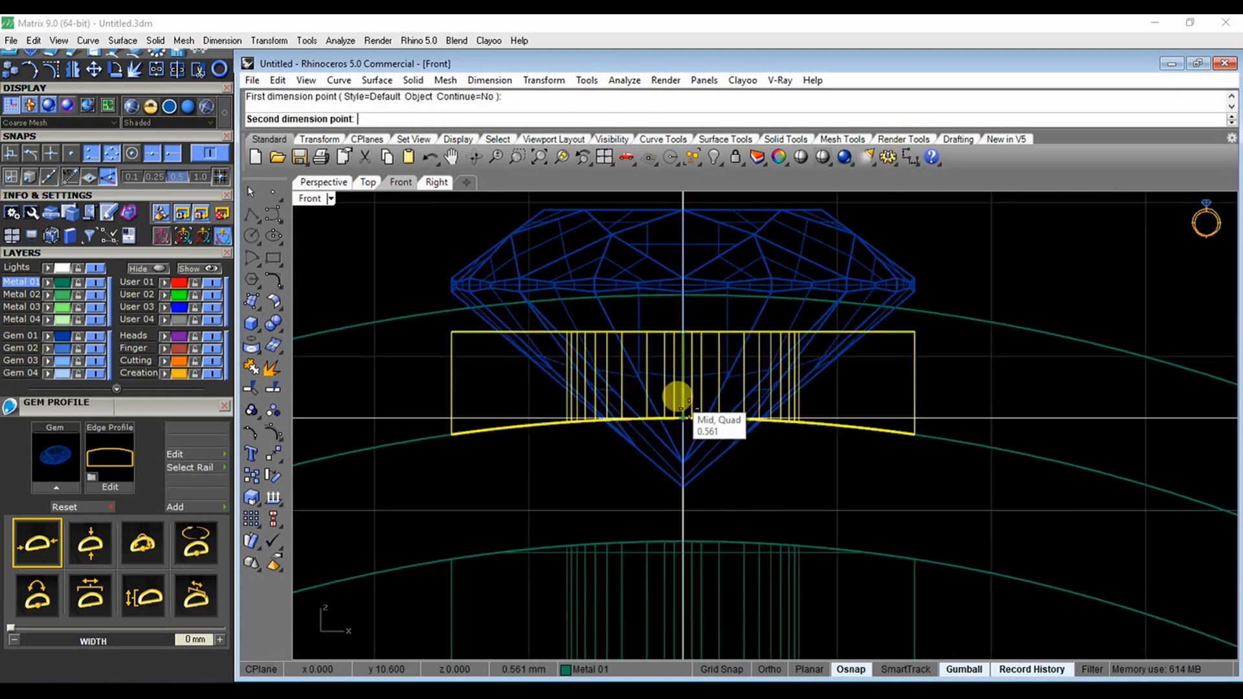
click(683, 414)
scroll(1002, 394, down, 5)
key(Escape)
Undo the Boolean subtraction and delete the two outer green guide circles
key(ctrl+z)
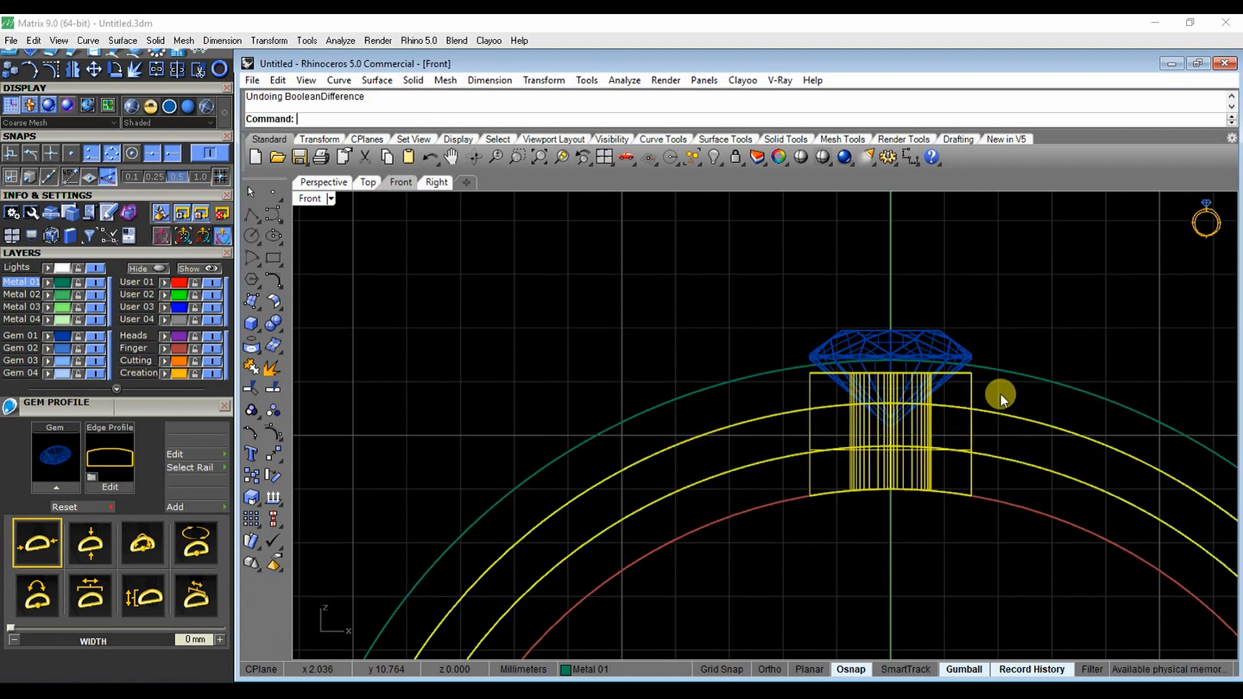
right_drag(746, 426, 705, 426)
click(705, 426)
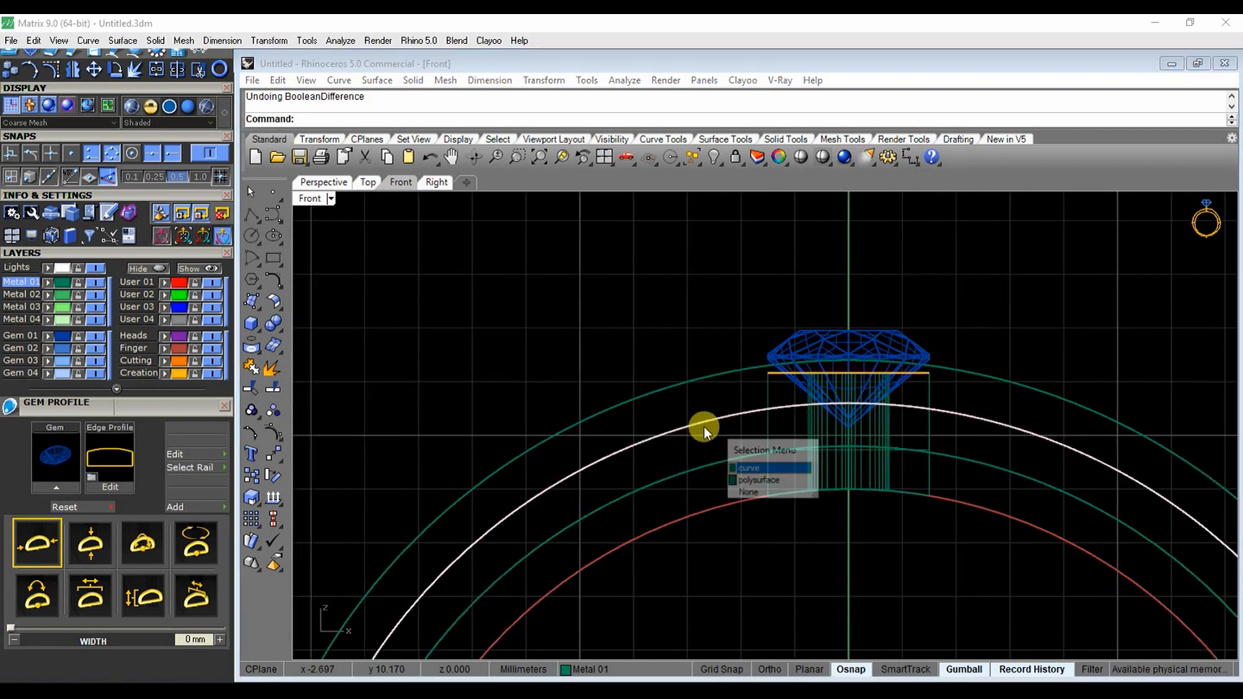
click(705, 426)
key(Delete)
click(671, 391)
key(Delete)
Delete the wide solid band extruded from the guide circles
click(688, 426)
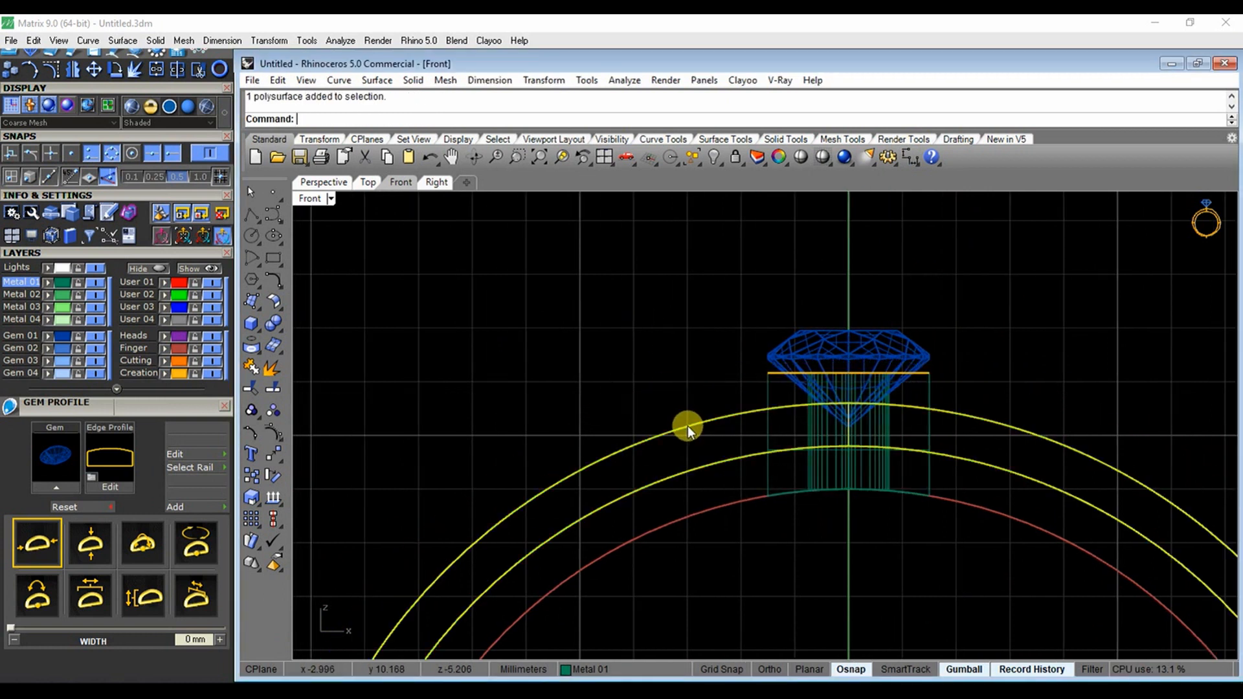
click(669, 410)
click(682, 426)
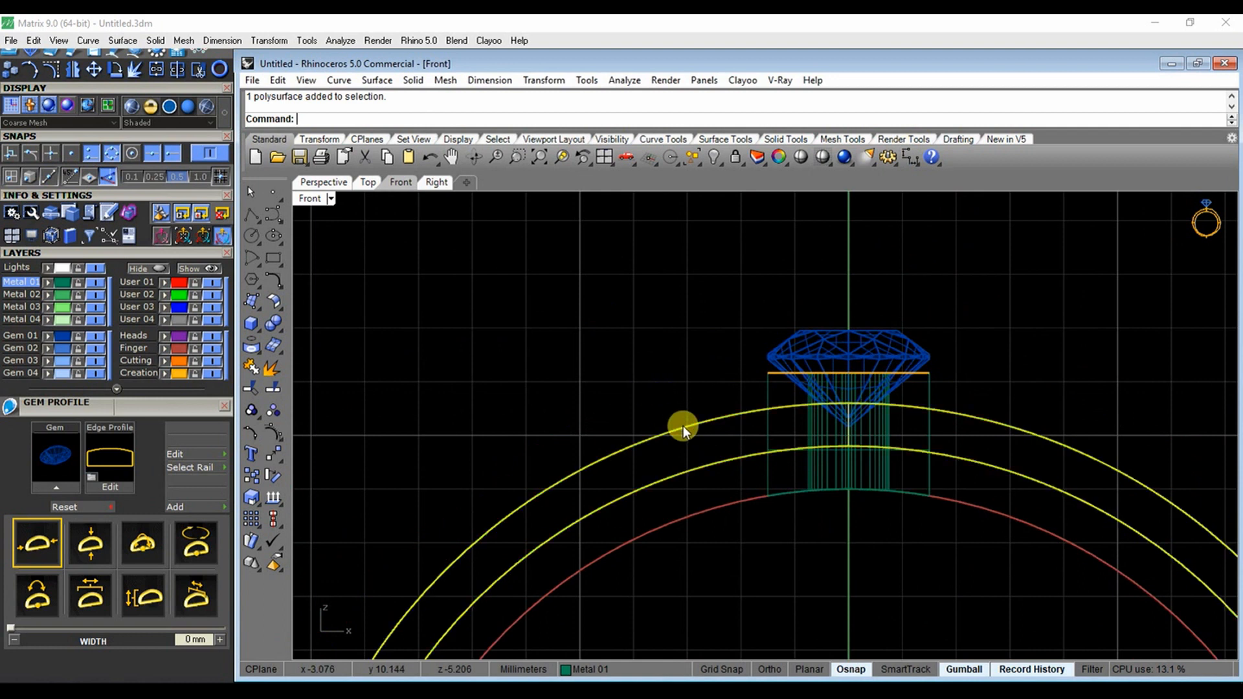
key(Delete)
Delete the outer guide circle and measure the gap between the remaining guide circle and the finger circle
click(710, 466)
scroll(776, 458, up, 5)
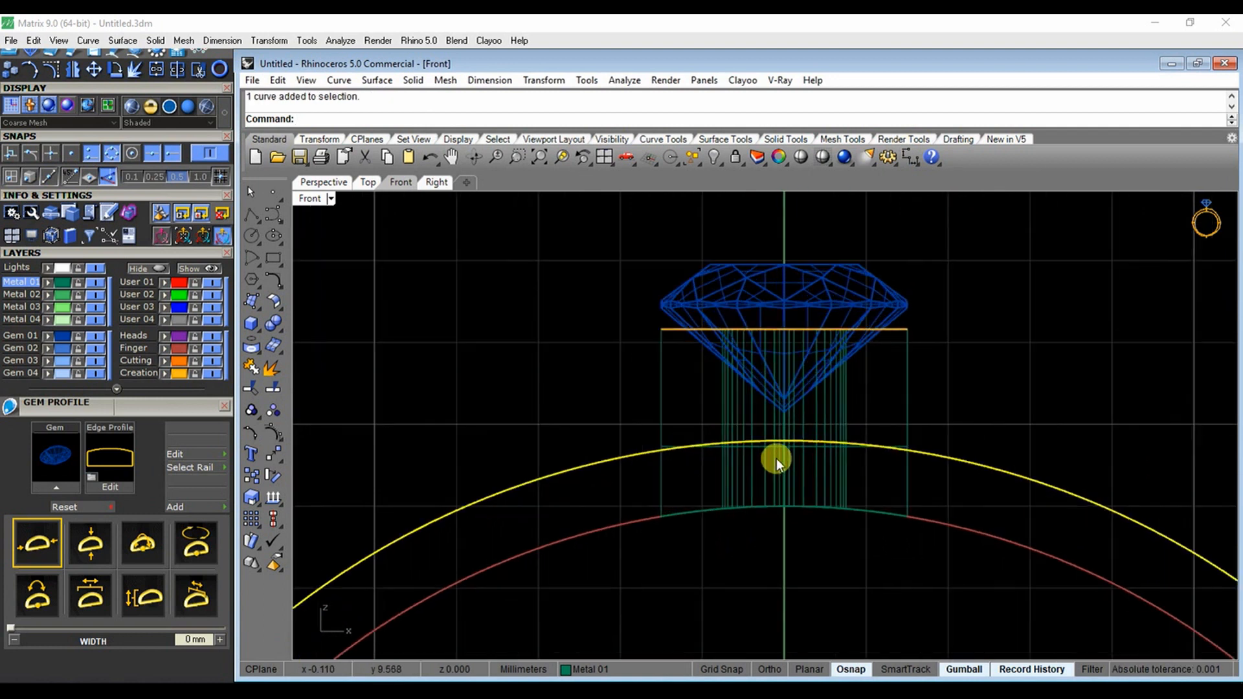
click(903, 163)
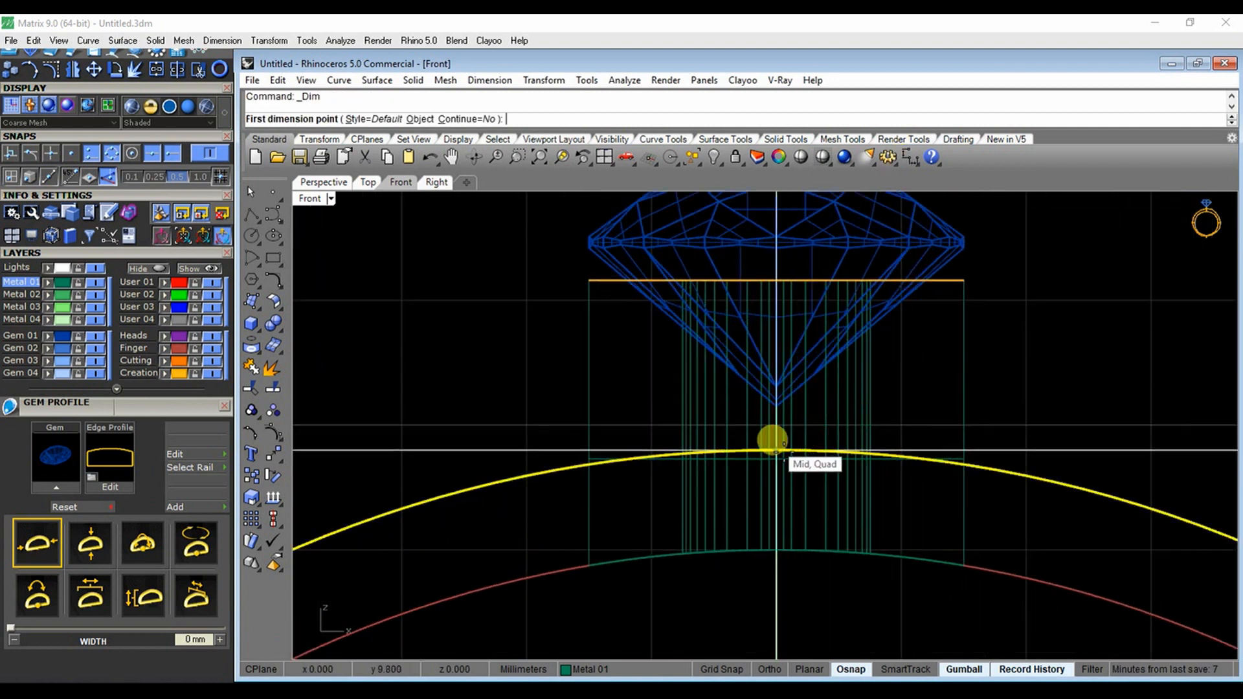
click(776, 450)
click(775, 549)
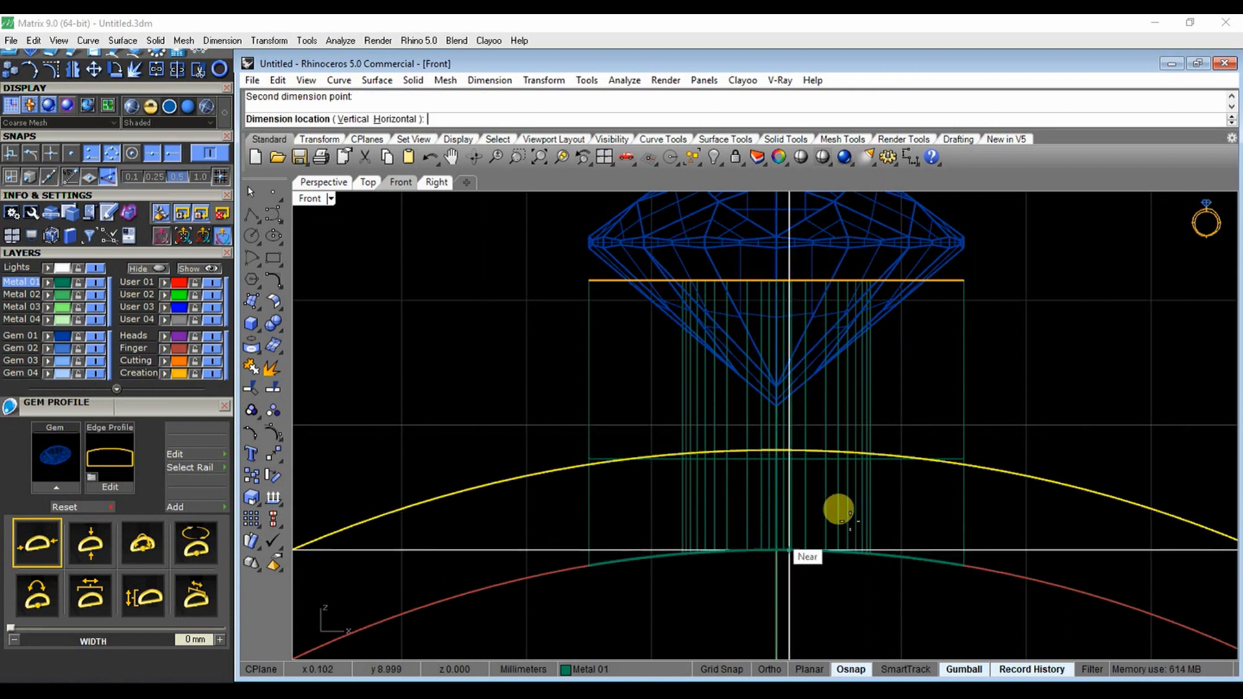
key(Escape)
Offset the remaining guide circle outward by 0.5 mm
click(273, 280)
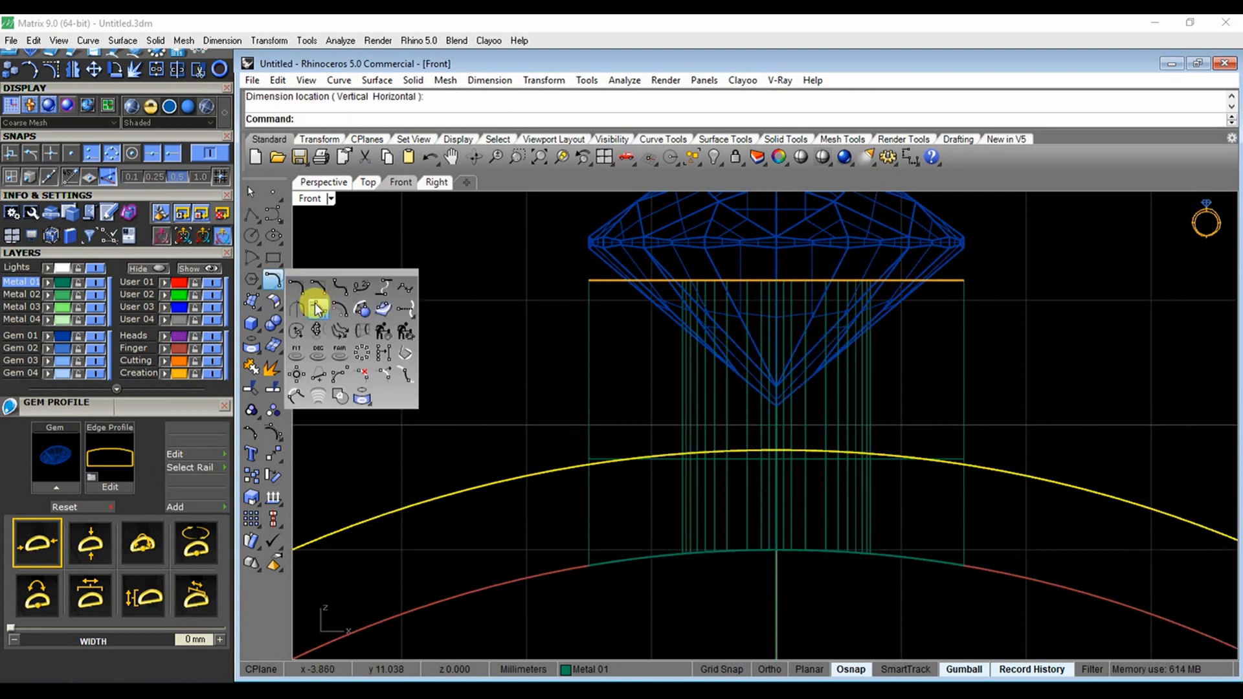
click(342, 306)
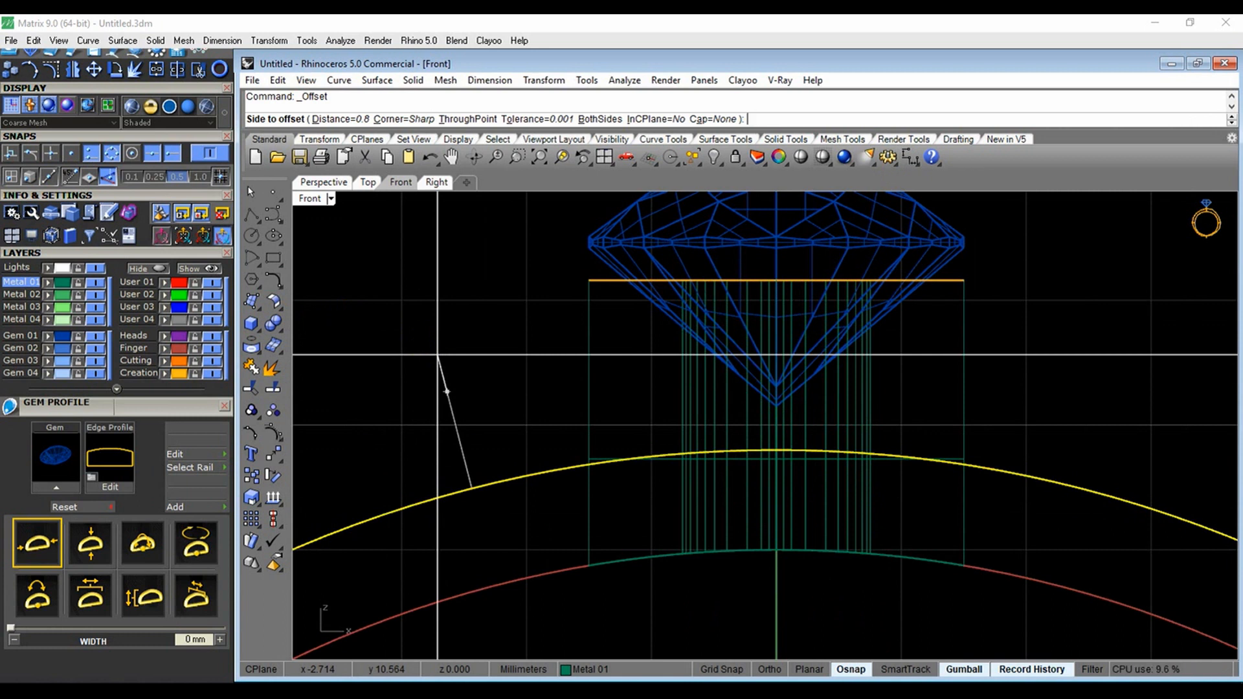
click(426, 342)
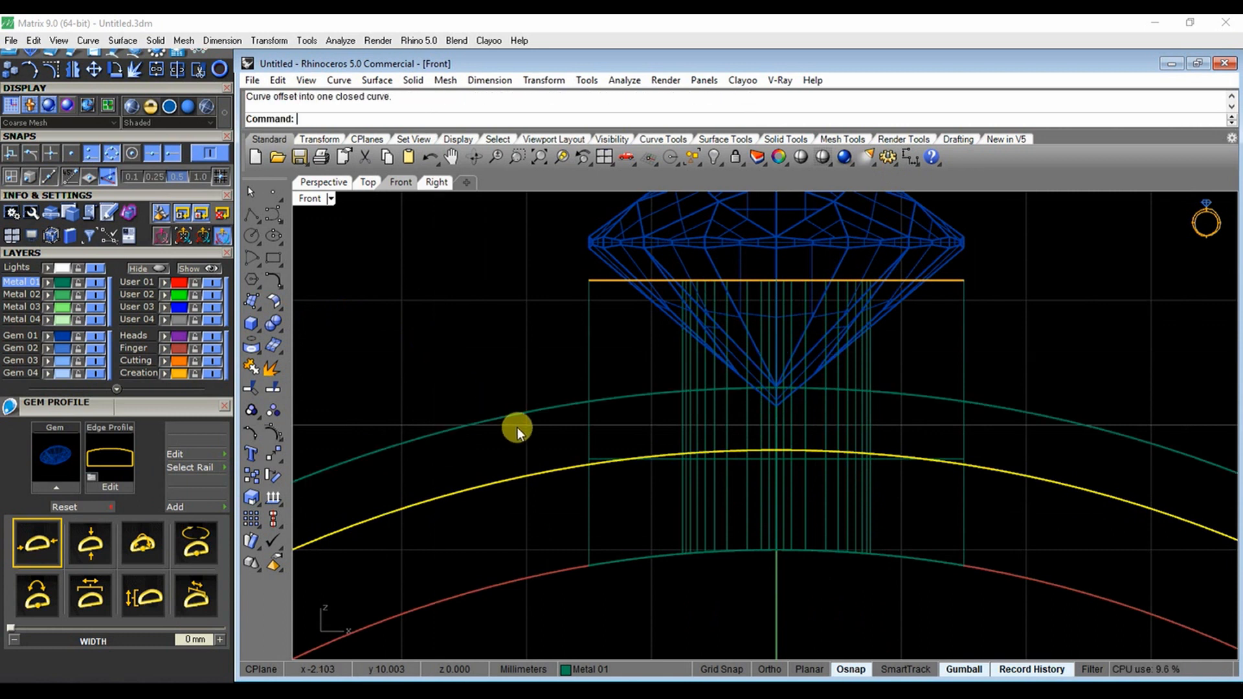
Measure the height from the bezel's top edge down to the new outer guide circle at the centre
click(513, 417)
click(589, 313)
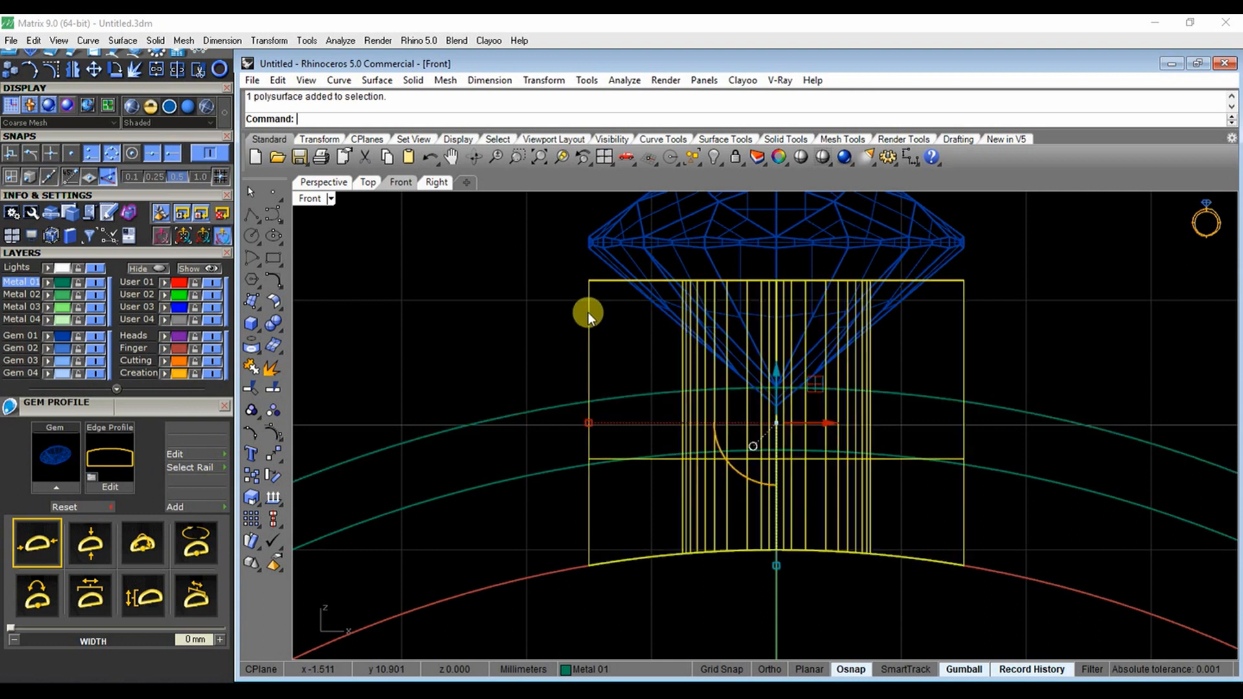
click(920, 160)
click(775, 279)
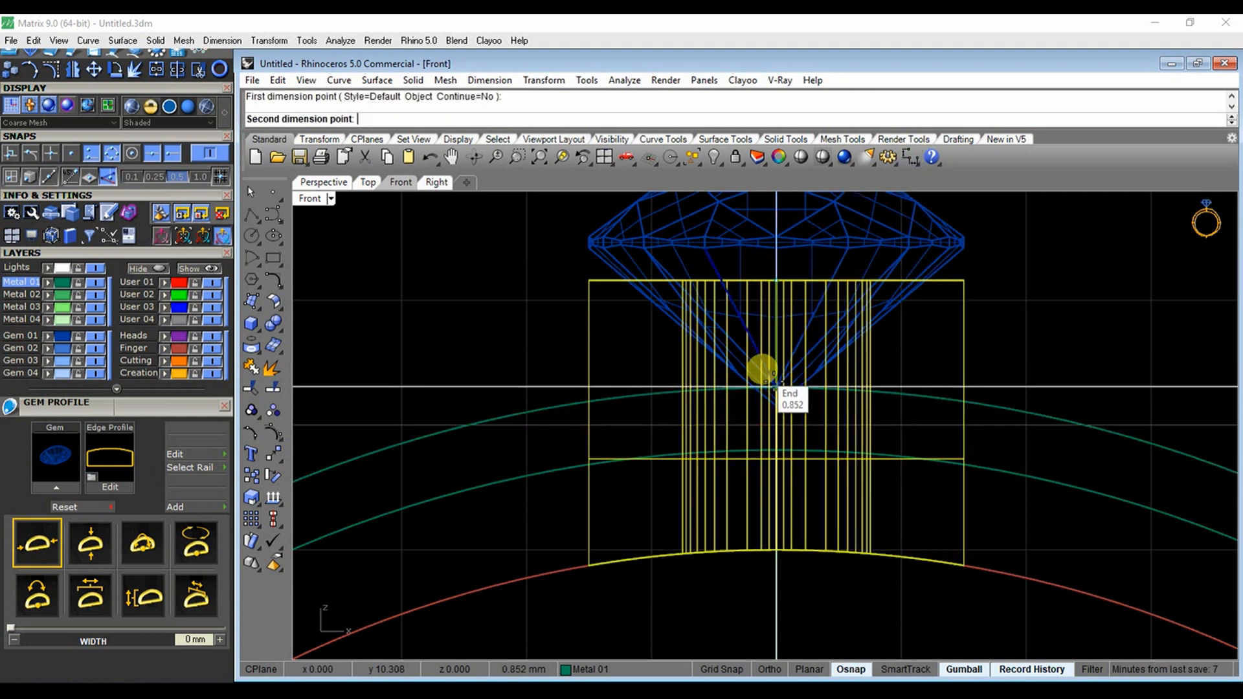
click(773, 383)
key(Escape)
key(Escape)
Try to offset the outer guide circle outward by another 0.5 mm
click(527, 412)
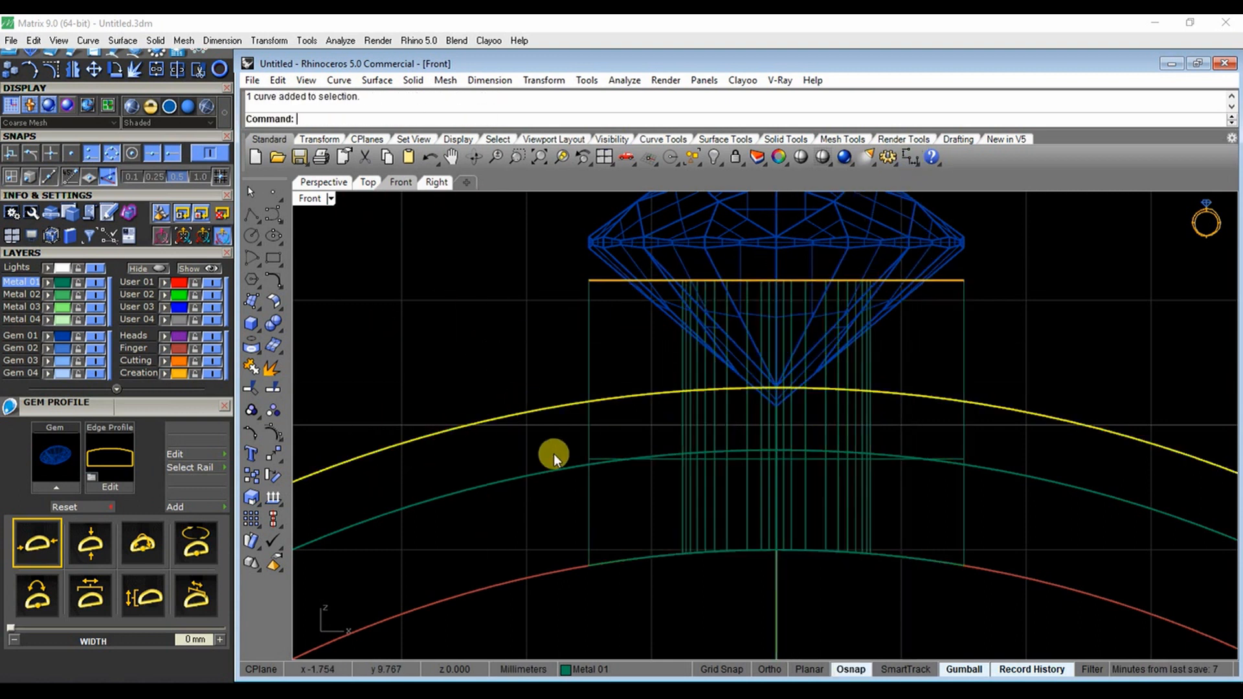
click(273, 300)
click(336, 316)
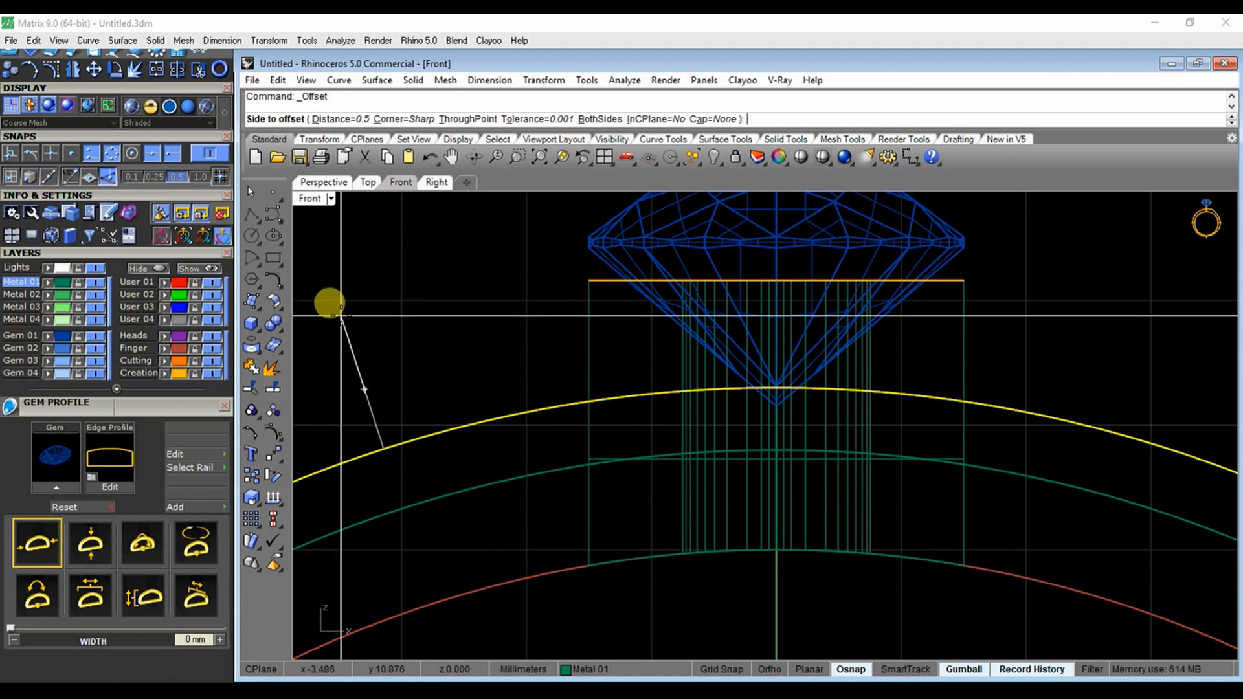
text(0.5)
key(Return)
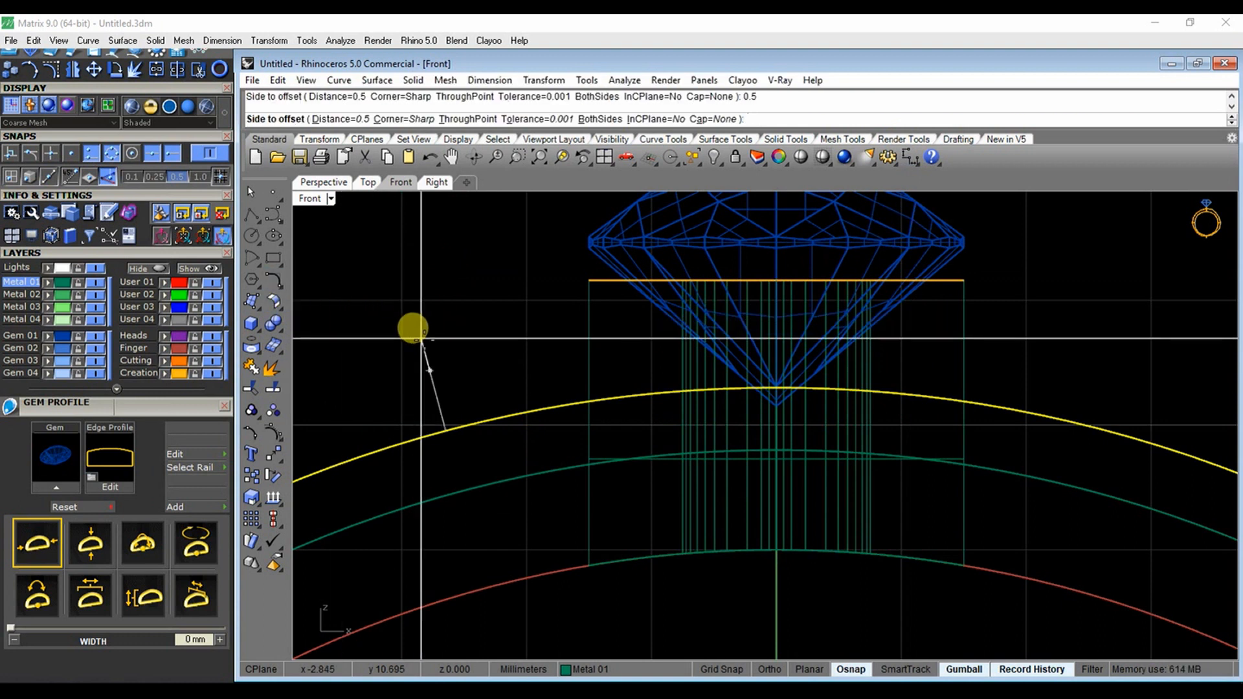
click(424, 340)
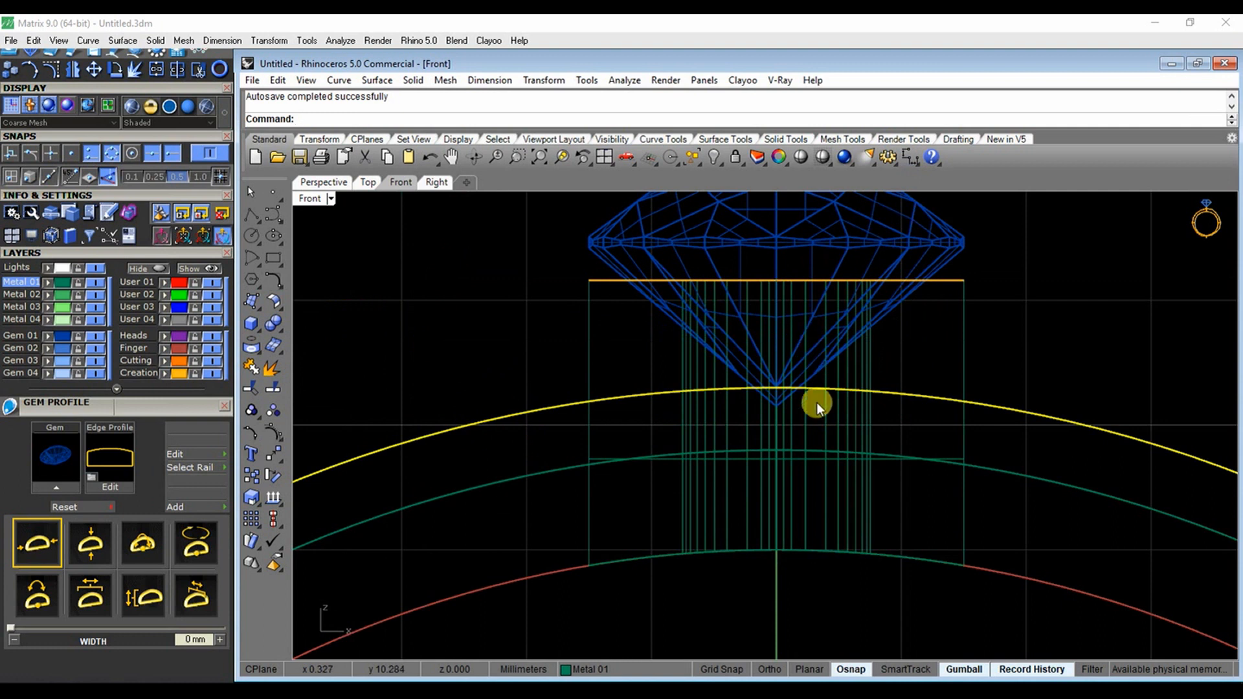
Replace the outer guide circle with a 0.55 mm outward offset of the inner guide circle
key(Delete)
click(515, 481)
right_click(514, 479)
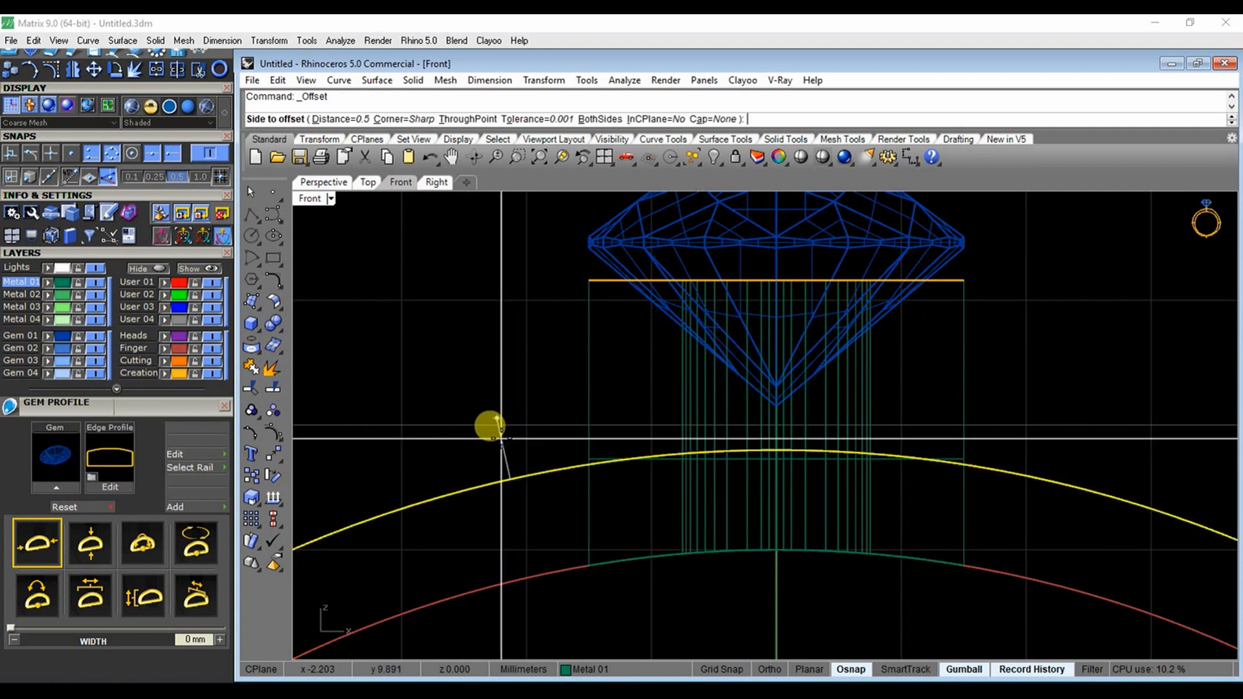
text(0.55)
key(Return)
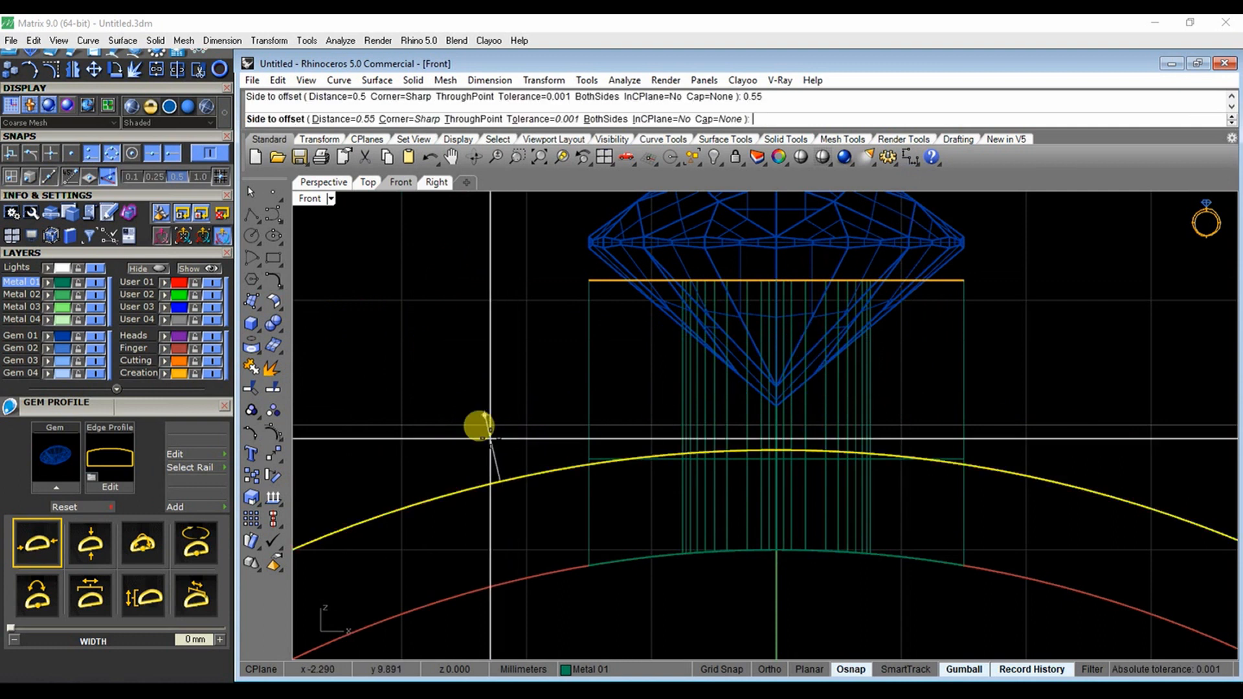
click(483, 430)
Extrude the two guide circles together into a solid band wider than the bezel on both sides
double_click(310, 199)
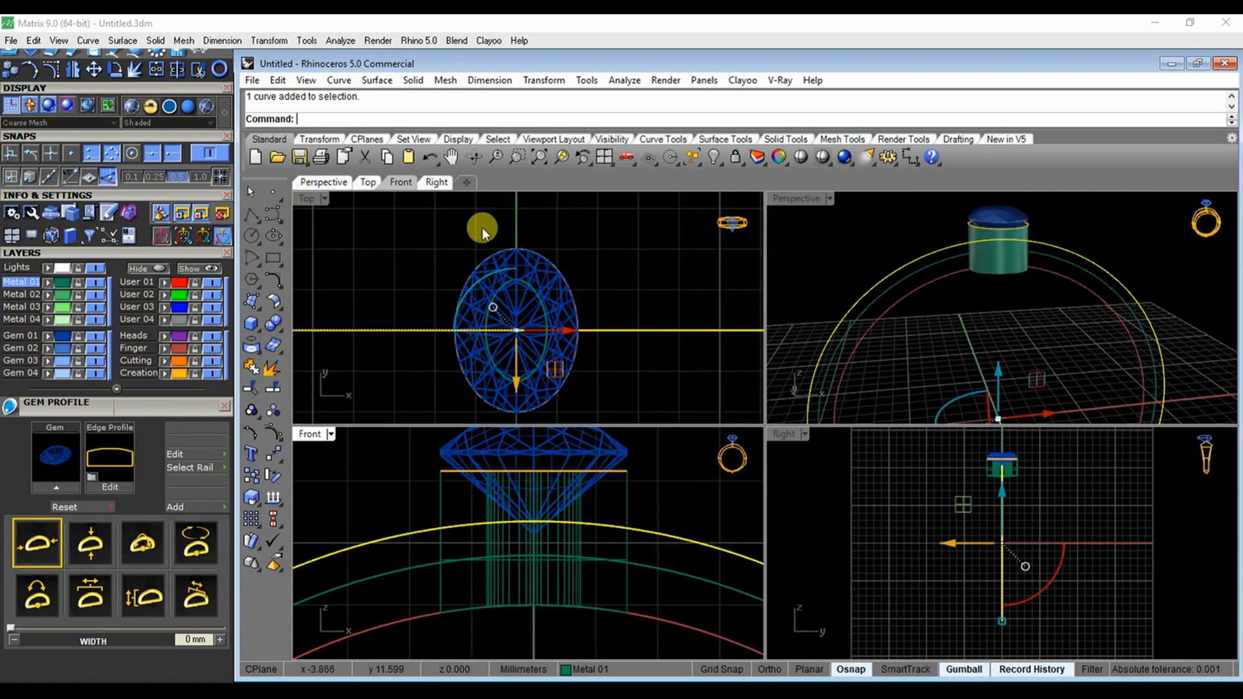
double_click(816, 200)
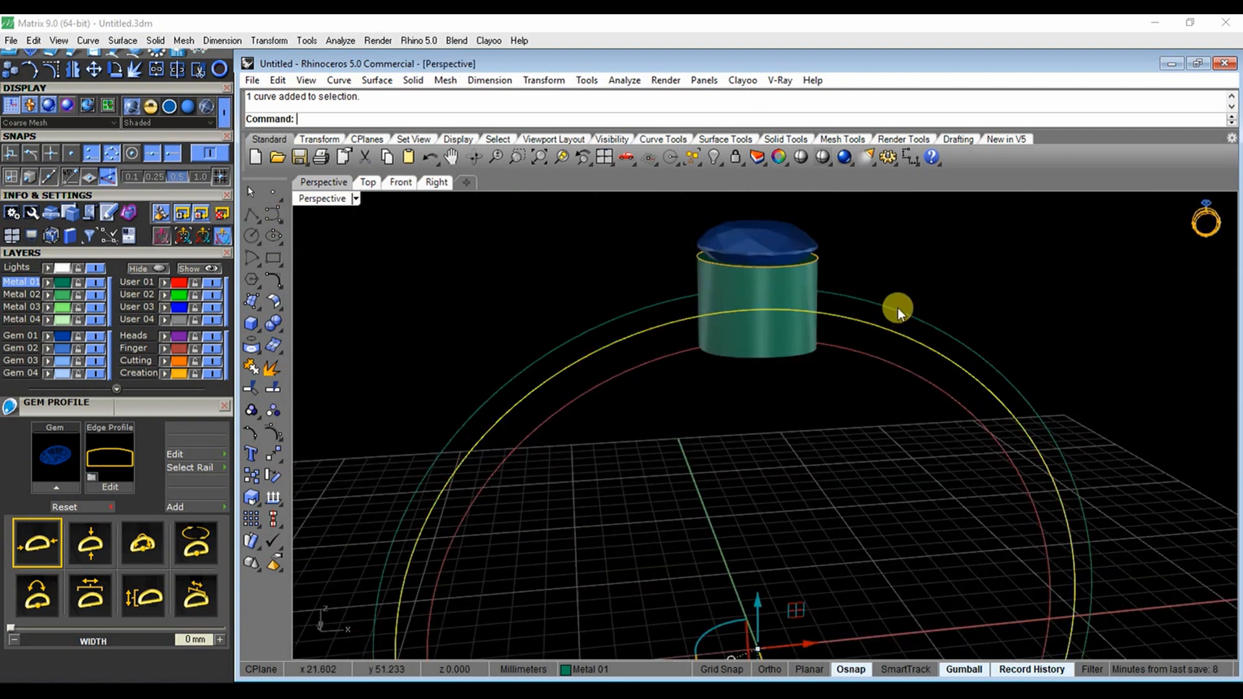
right_drag(898, 308, 353, 304)
click(259, 330)
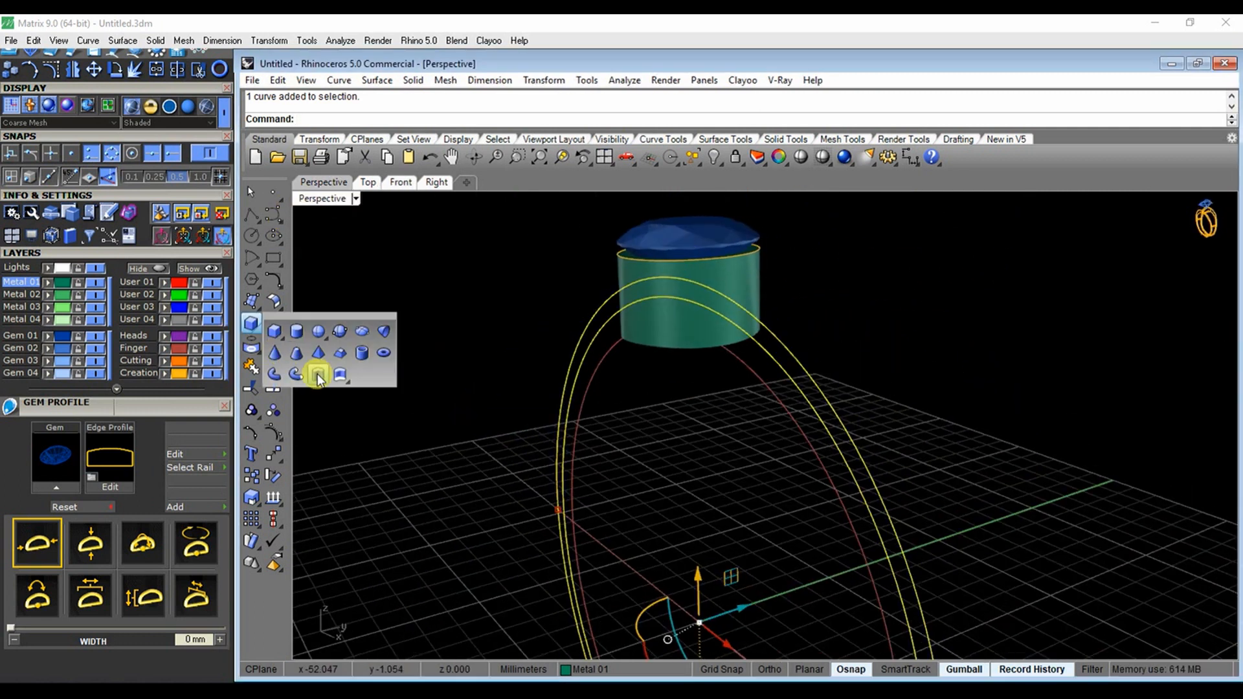
click(305, 355)
click(463, 333)
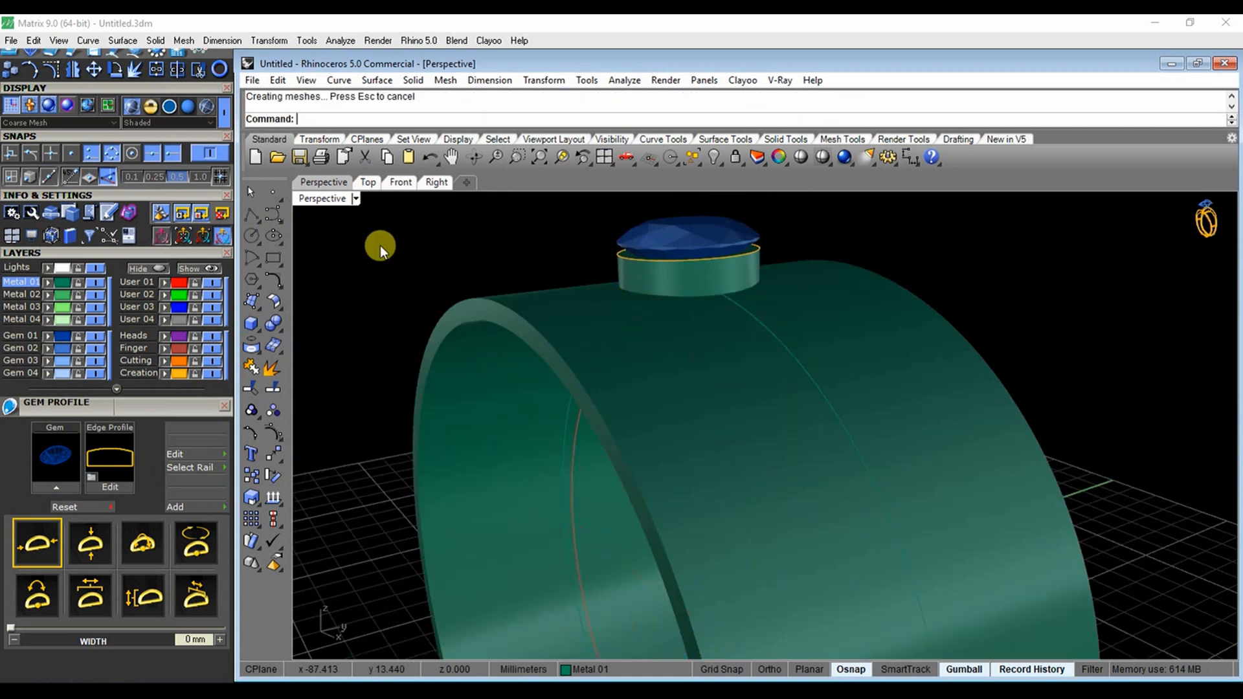
Subtract the wide solid band from the oval bezel with a Boolean difference
right_drag(381, 244, 573, 239)
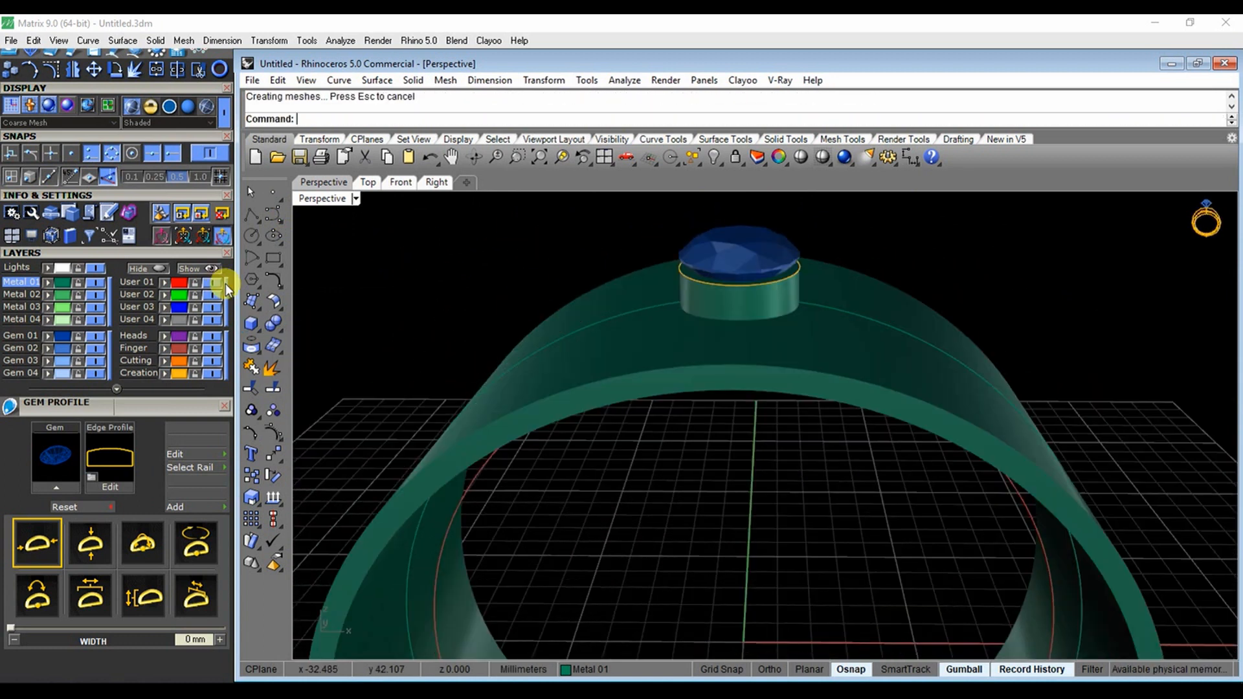
click(281, 329)
click(320, 329)
click(689, 301)
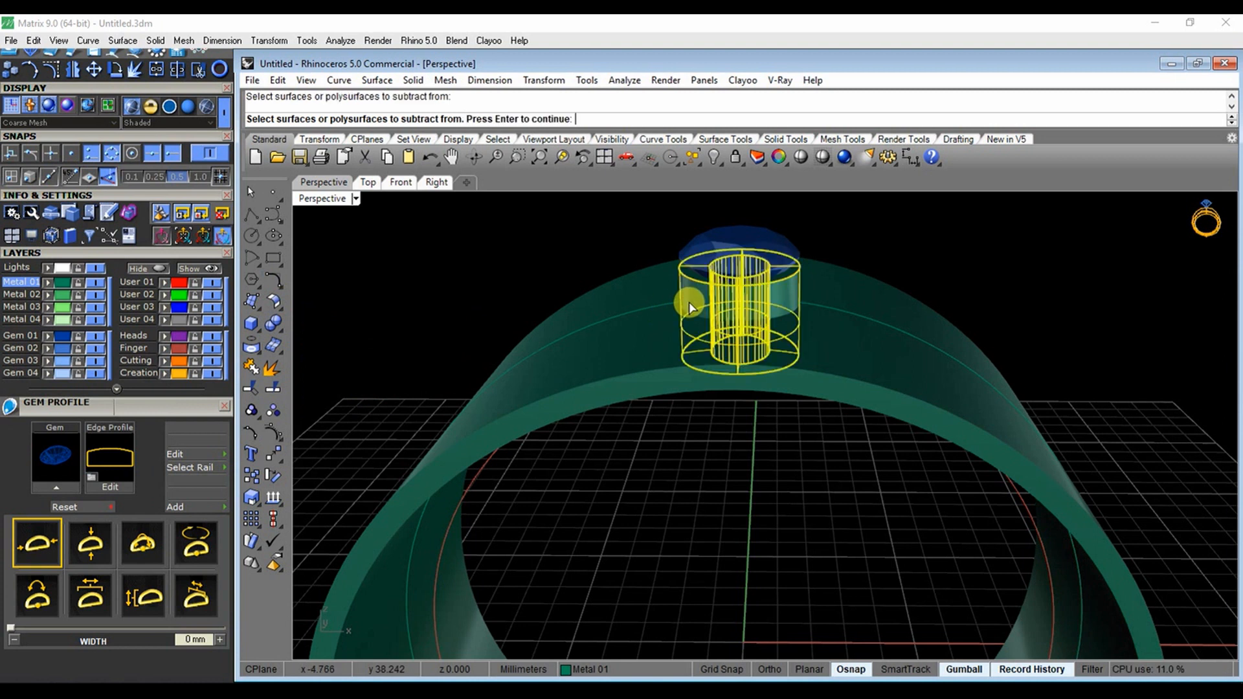
right_click(689, 302)
click(654, 340)
right_click(655, 340)
mouse_move(655, 340)
right_down()
mouse_move(711, 353)
mouse_move(712, 319)
mouse_move(711, 349)
mouse_move(730, 360)
mouse_move(710, 372)
mouse_move(639, 338)
right_up()
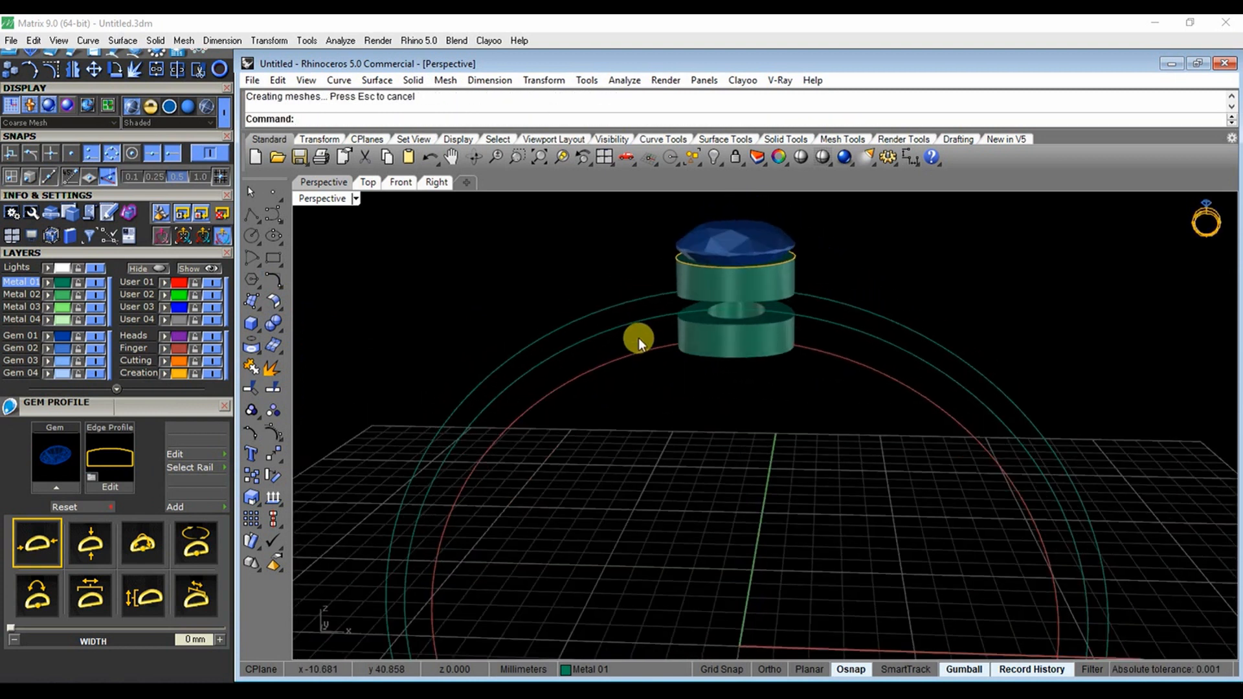
Hide the two guide circles and the oval profile curves on the bezel, keeping the finger circle shown
drag(607, 293, 608, 293)
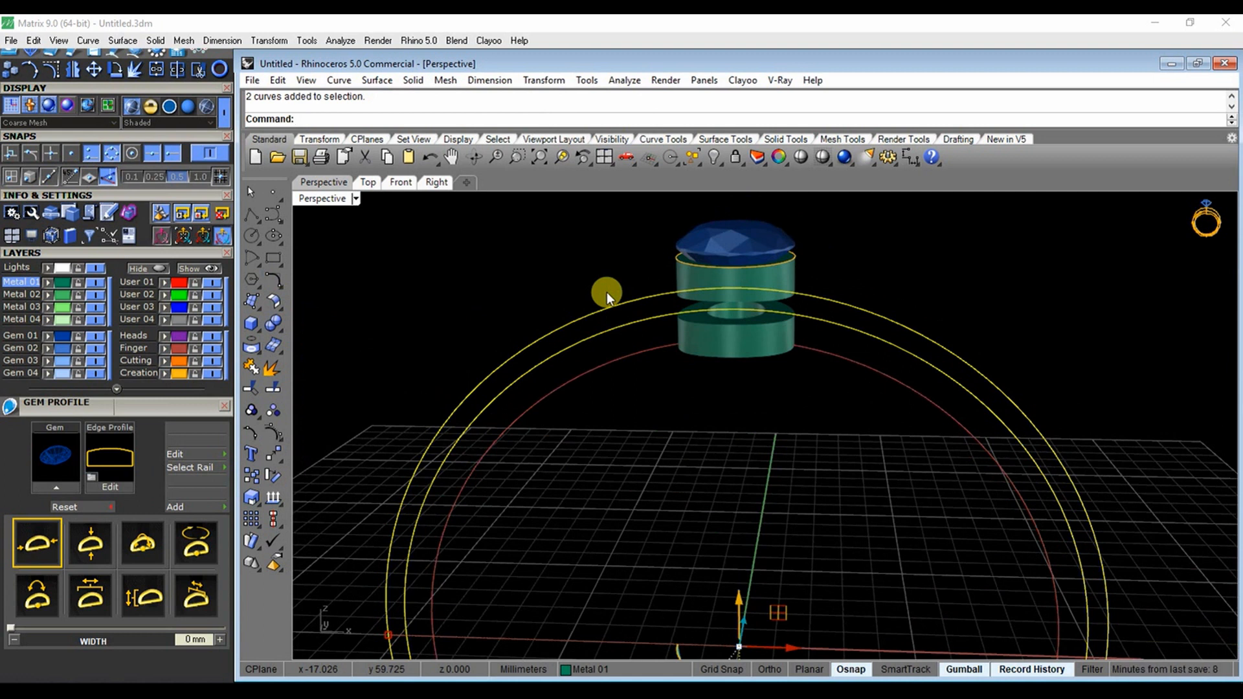
key(ctrl+h)
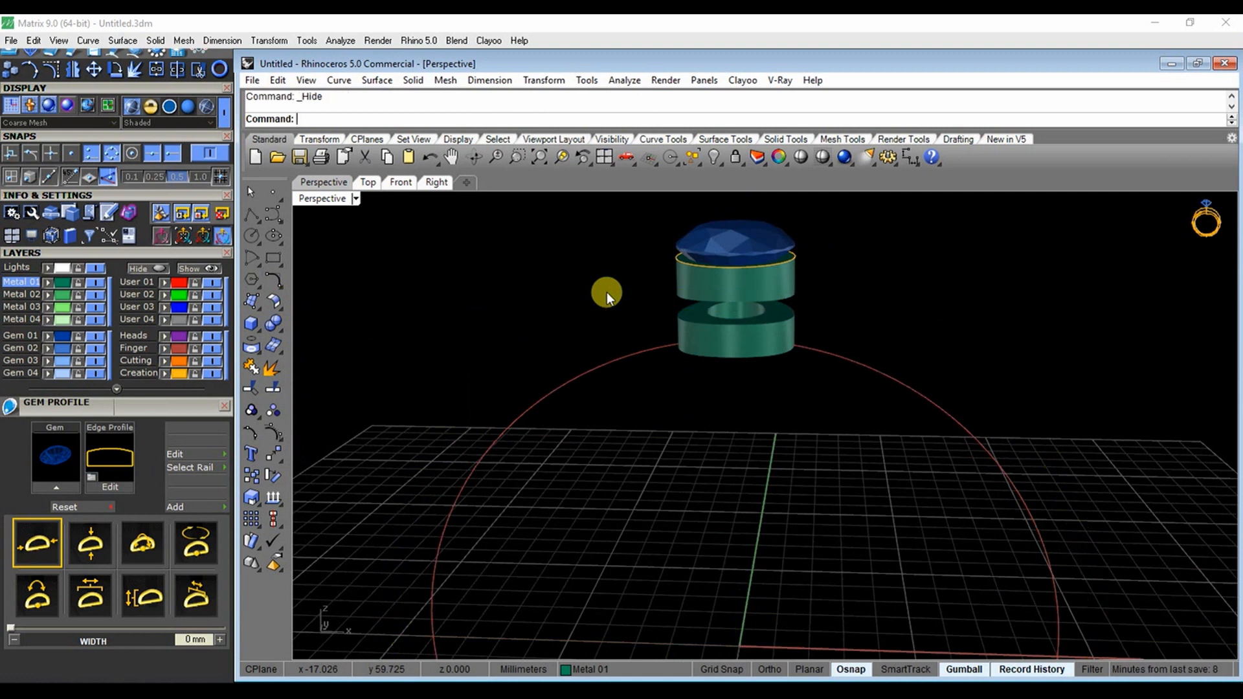
click(698, 169)
click(776, 242)
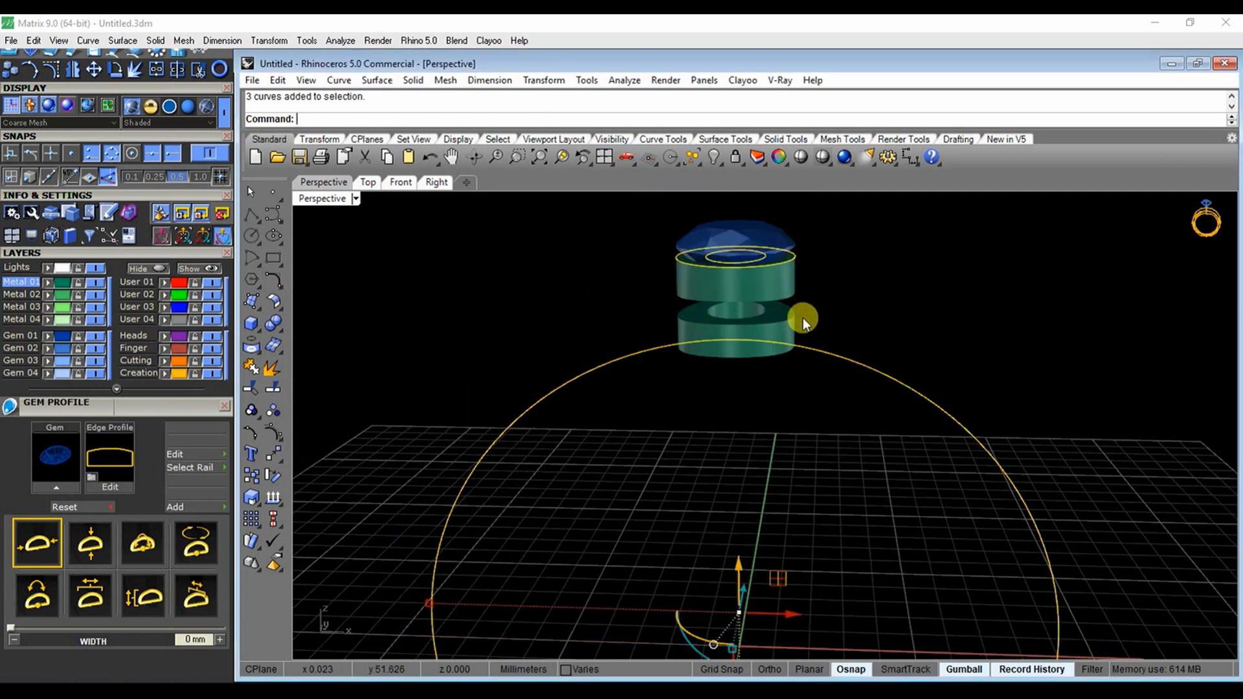
click(831, 348)
mouse_move(833, 352)
right_down()
mouse_move(804, 305)
mouse_move(823, 356)
right_up()
ctrl+click(818, 359)
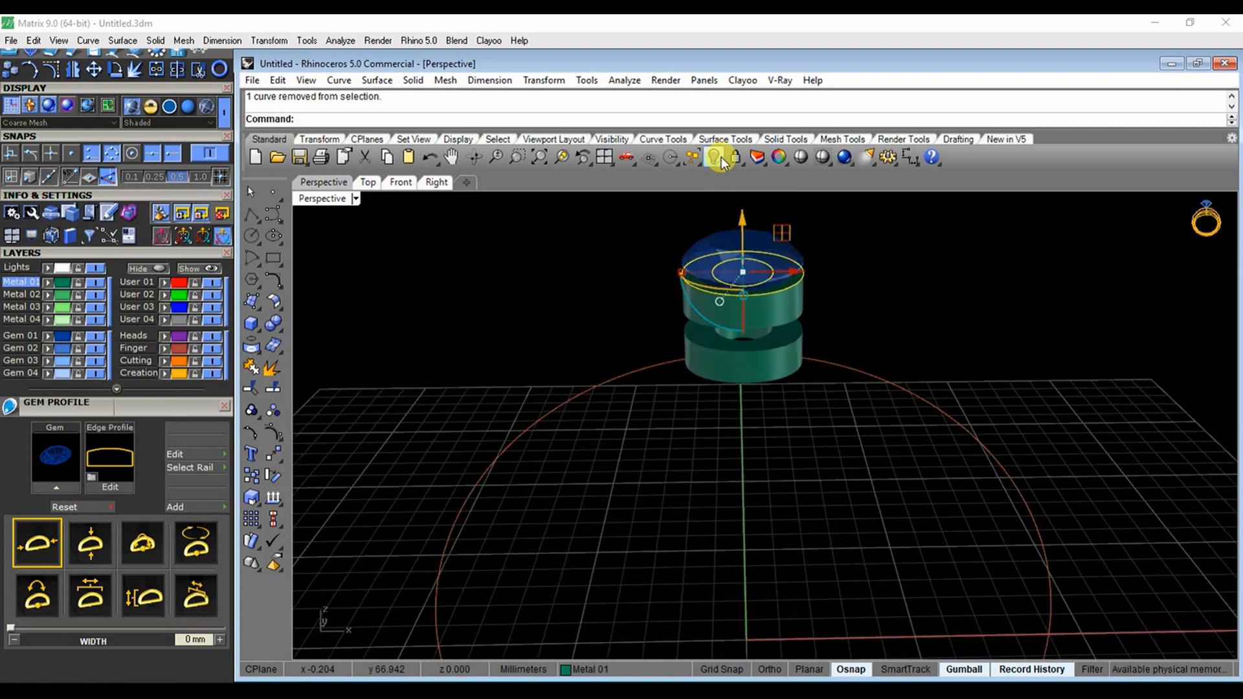
right_drag(763, 248, 803, 261)
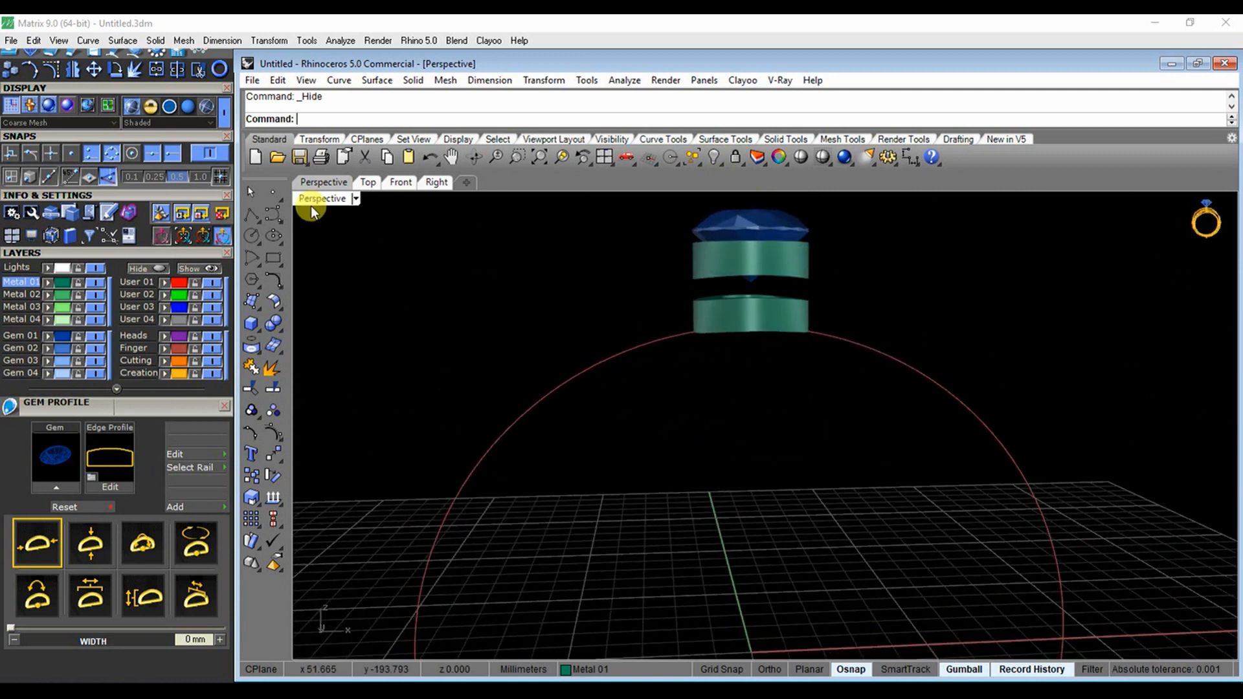
Polar-array the gem and both bezel sections around the finger circle's centre in the front view, with 25 items over 360 degrees
key(ctrl+m)
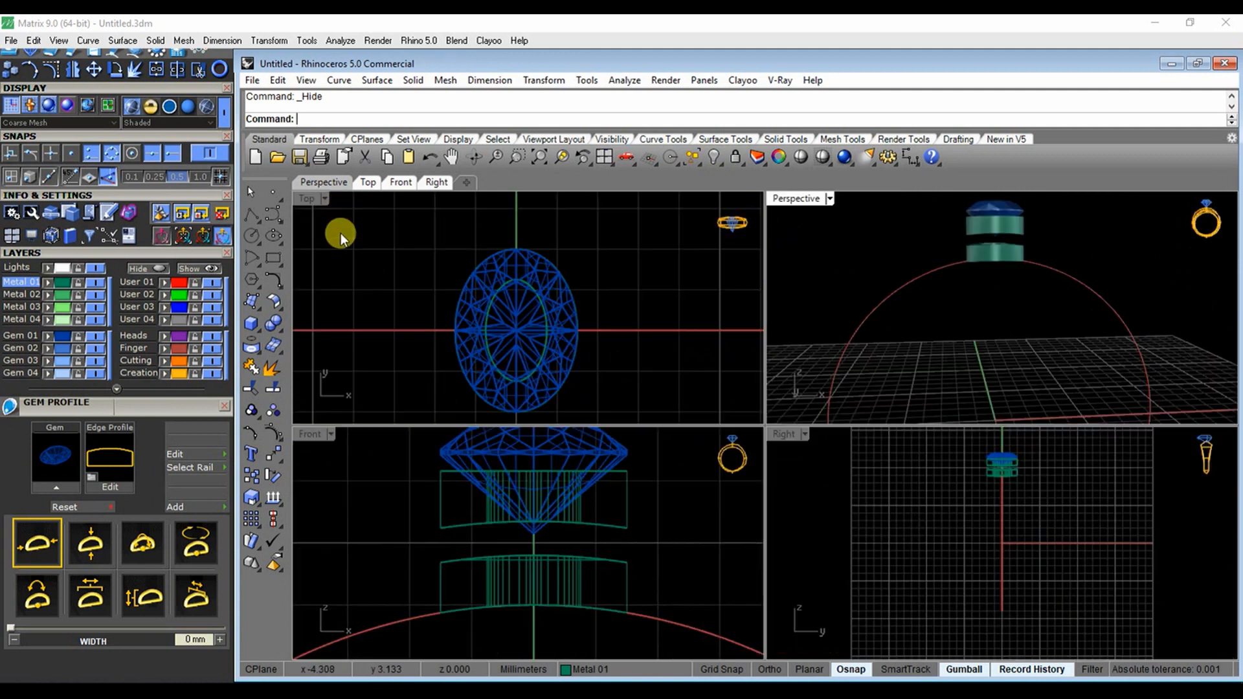
double_click(313, 432)
scroll(493, 343, down, 2)
drag(465, 254, 795, 545)
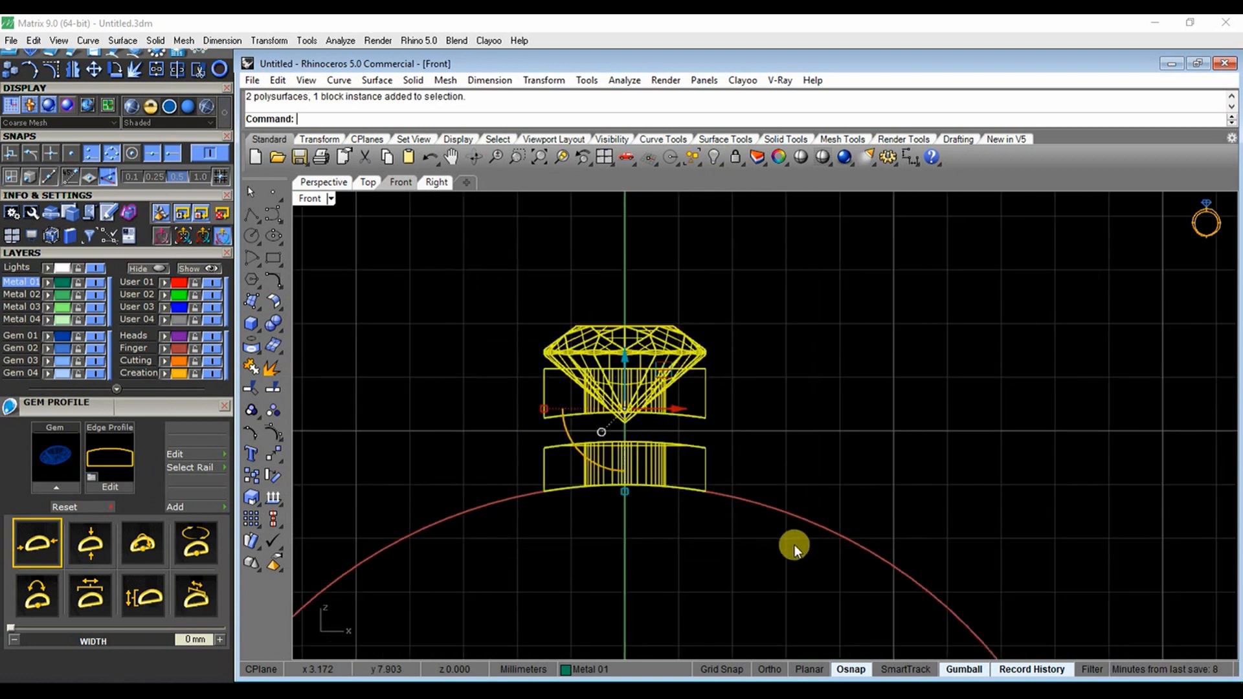
scroll(528, 480, down, 2)
right_drag(411, 428, 458, 311)
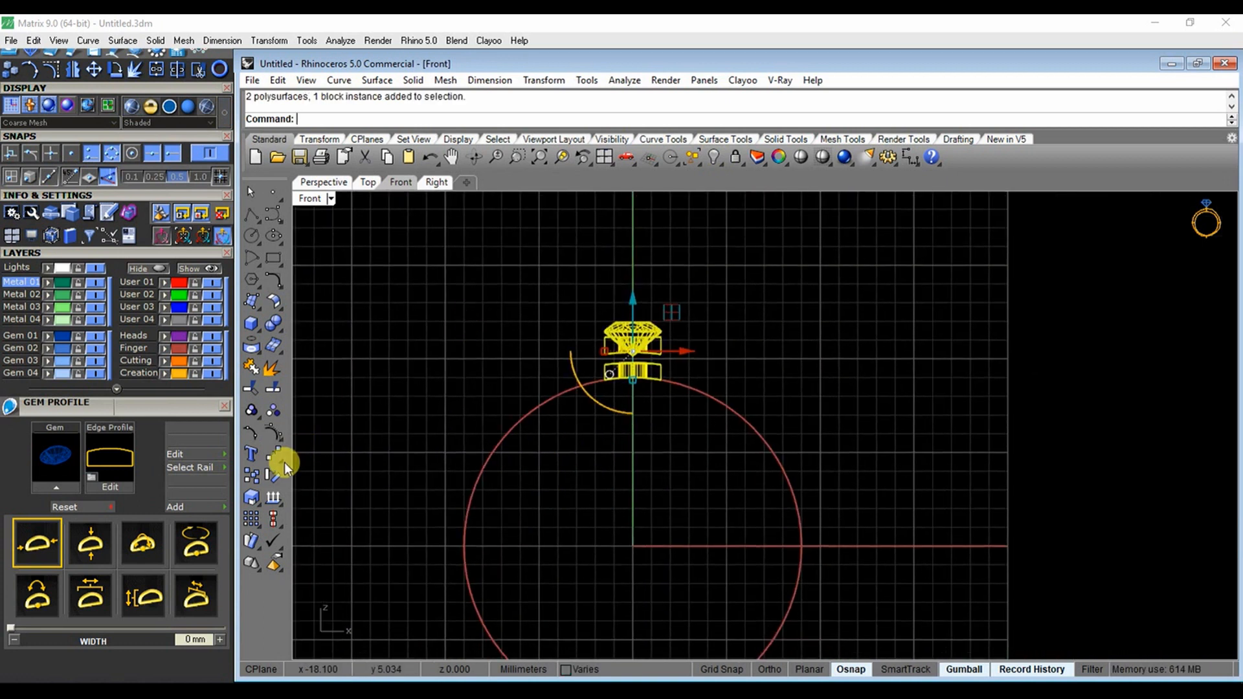
click(285, 462)
click(322, 503)
right_drag(628, 494, 631, 440)
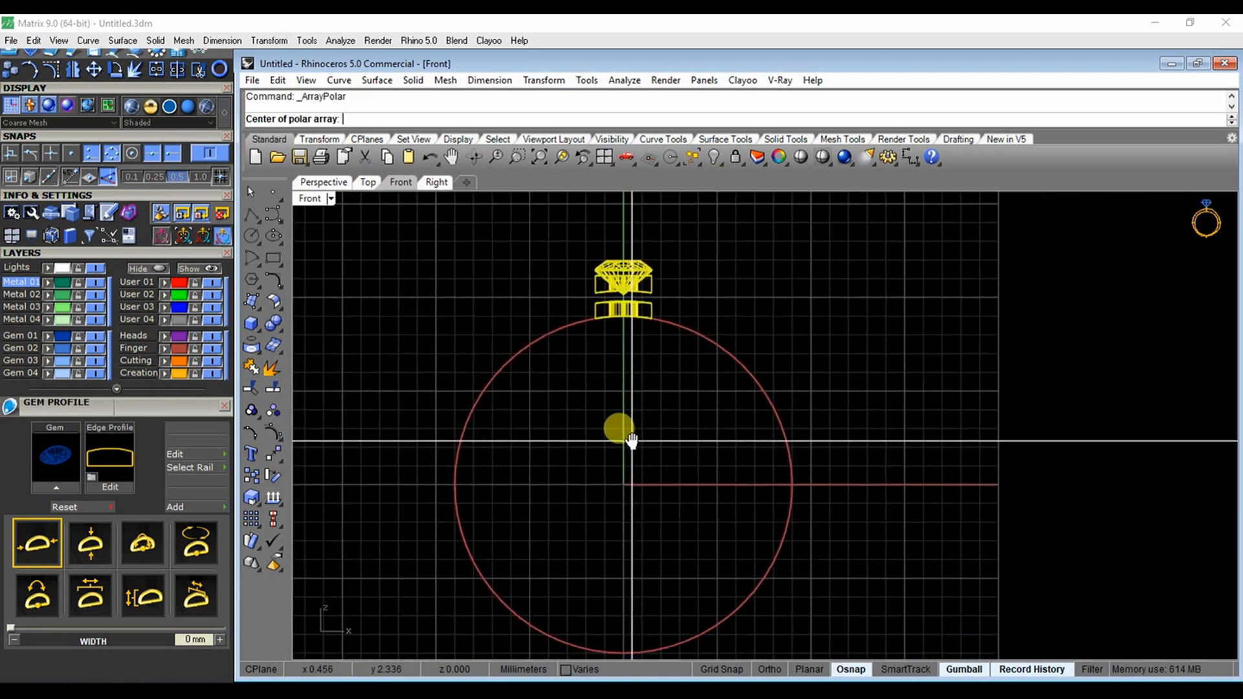
text(25)
key(Return)
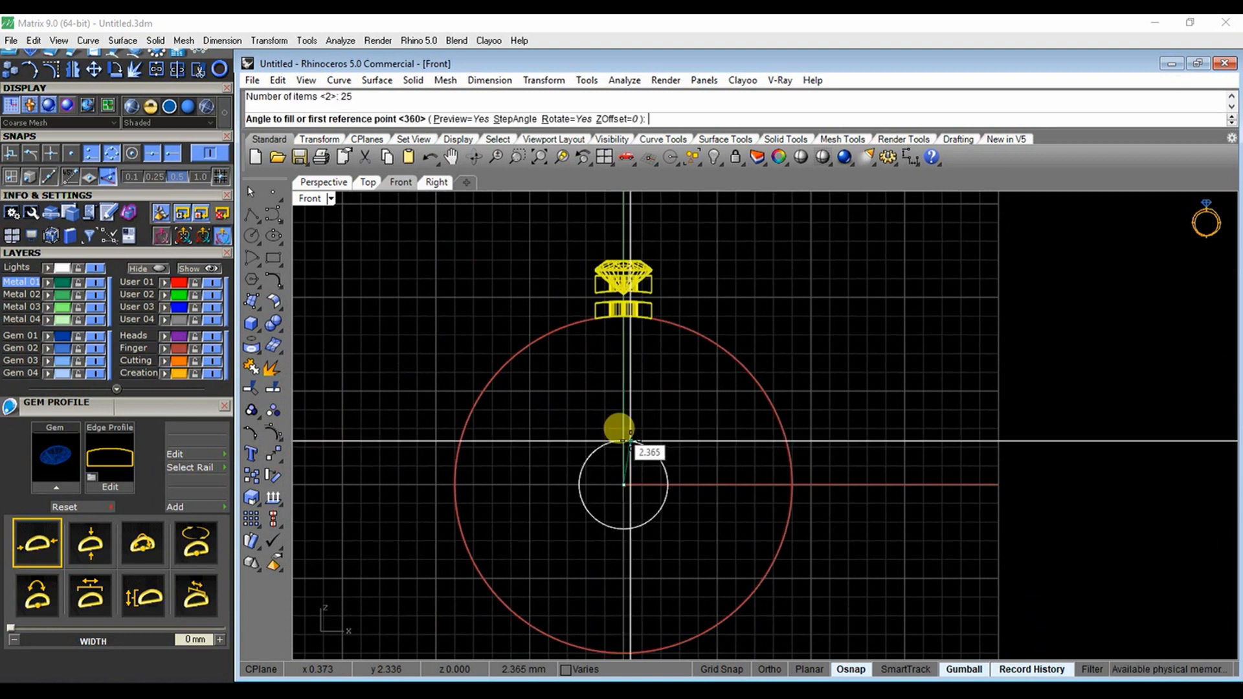
key(Return)
Set the polar array's item count to 21 and check the spacing between stones
scroll(606, 308, up, 5)
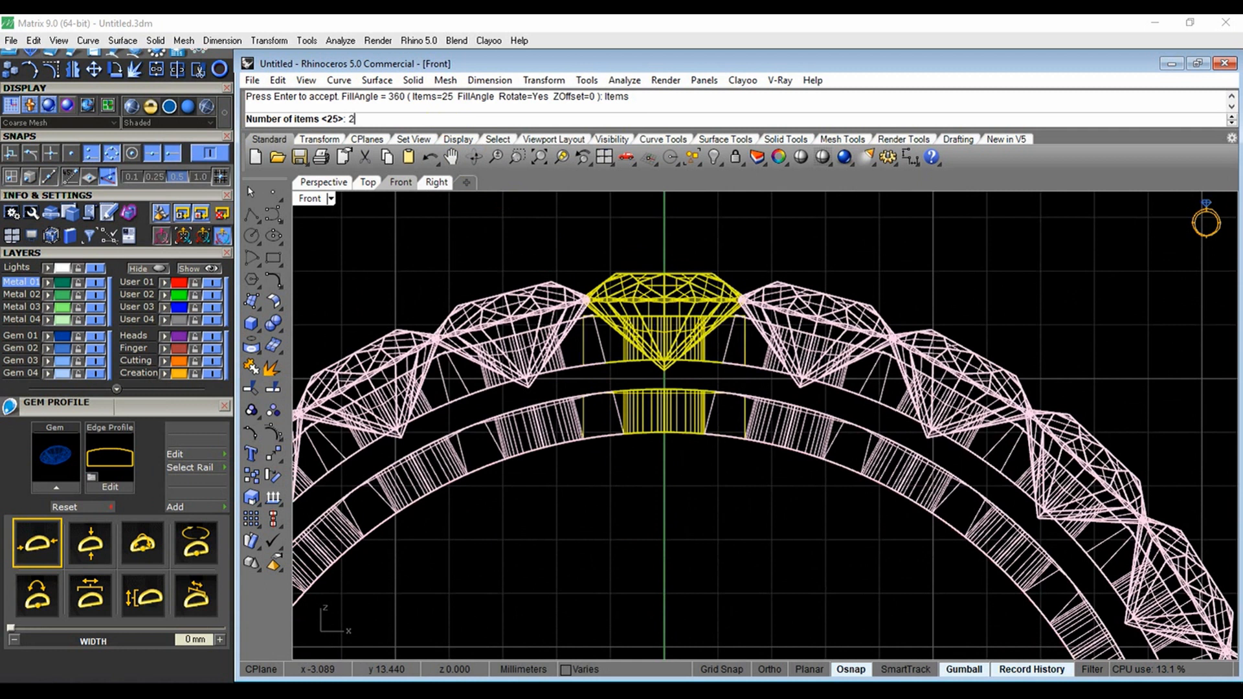
key(Return)
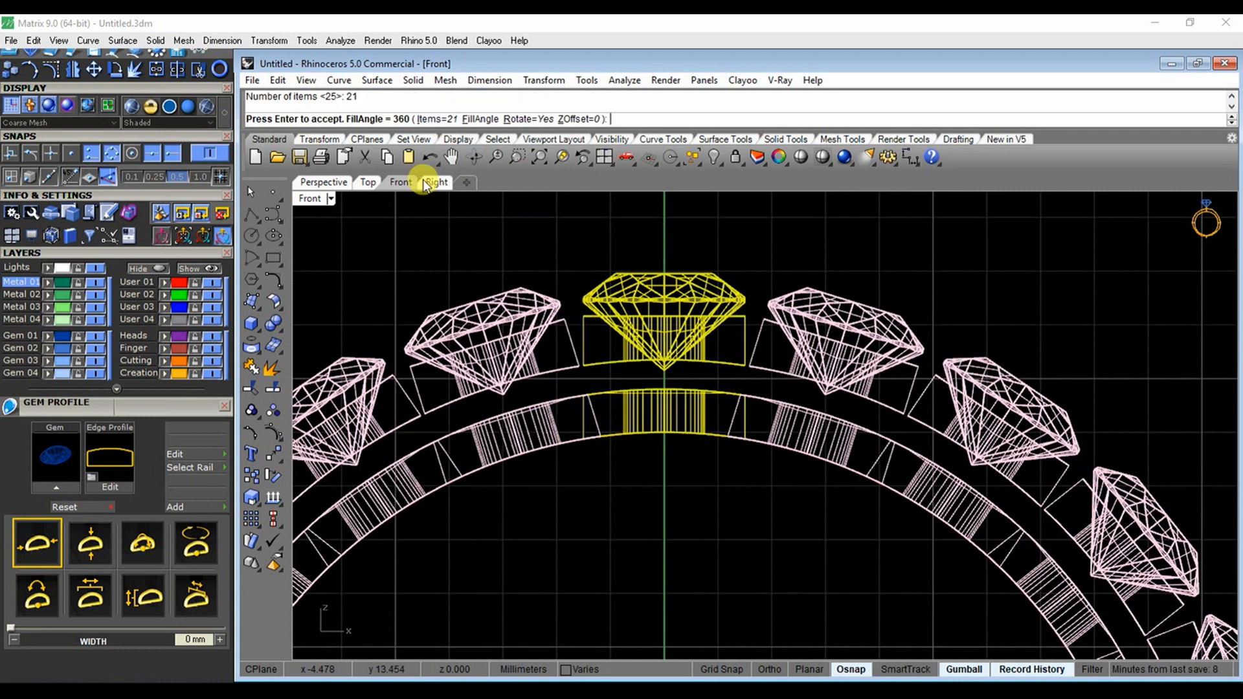
scroll(654, 453, down, 5)
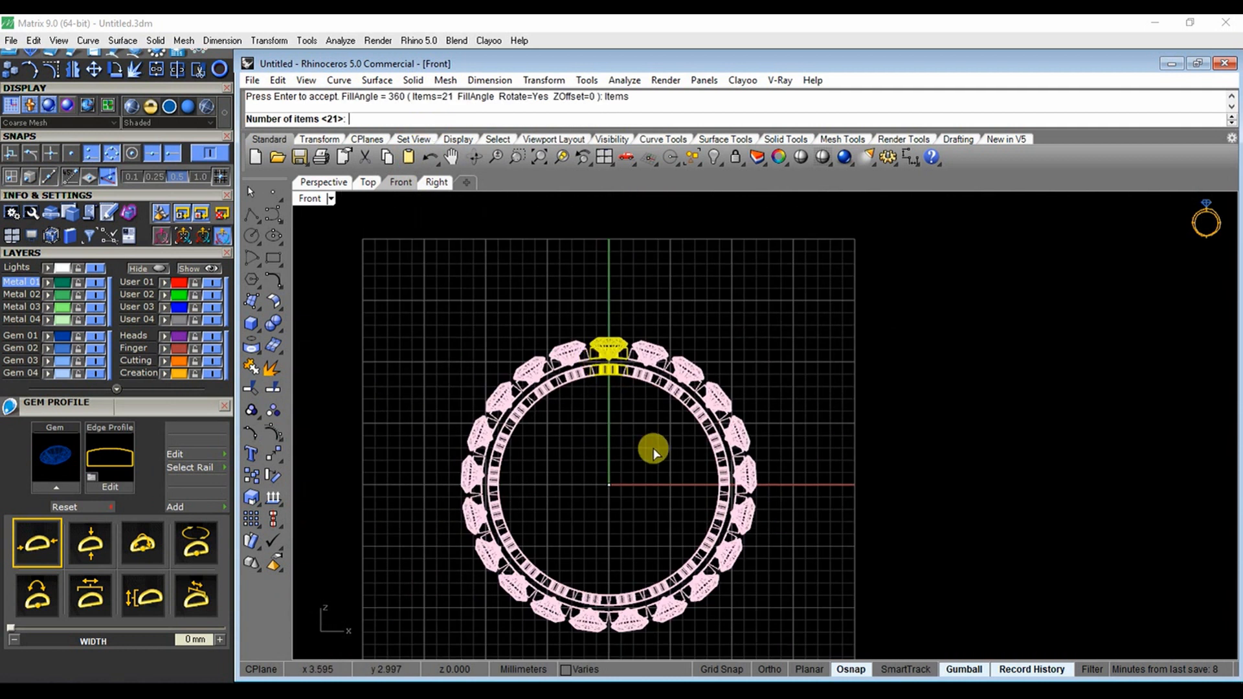
Reduce the polar array's item count to 20
text(0)
key(Return)
scroll(563, 343, up, 5)
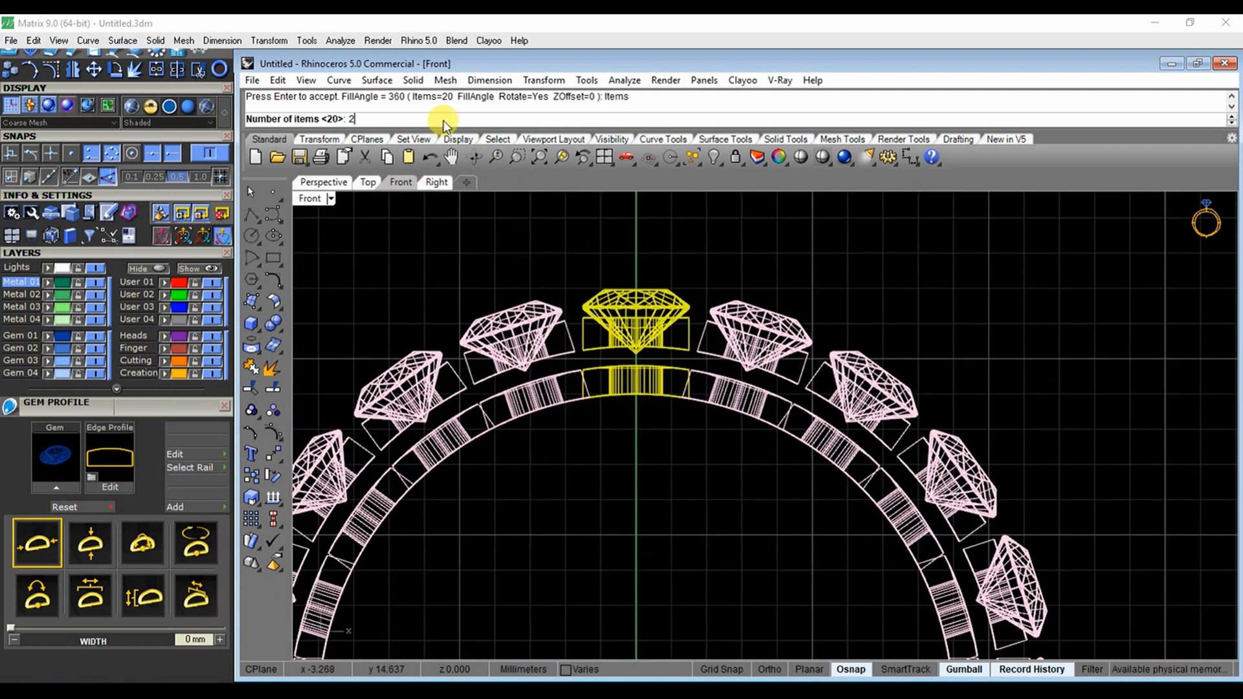
Set the polar array's item count to 22 over 360 degrees and accept the array
text(22)
key(Return)
scroll(686, 368, down, 5)
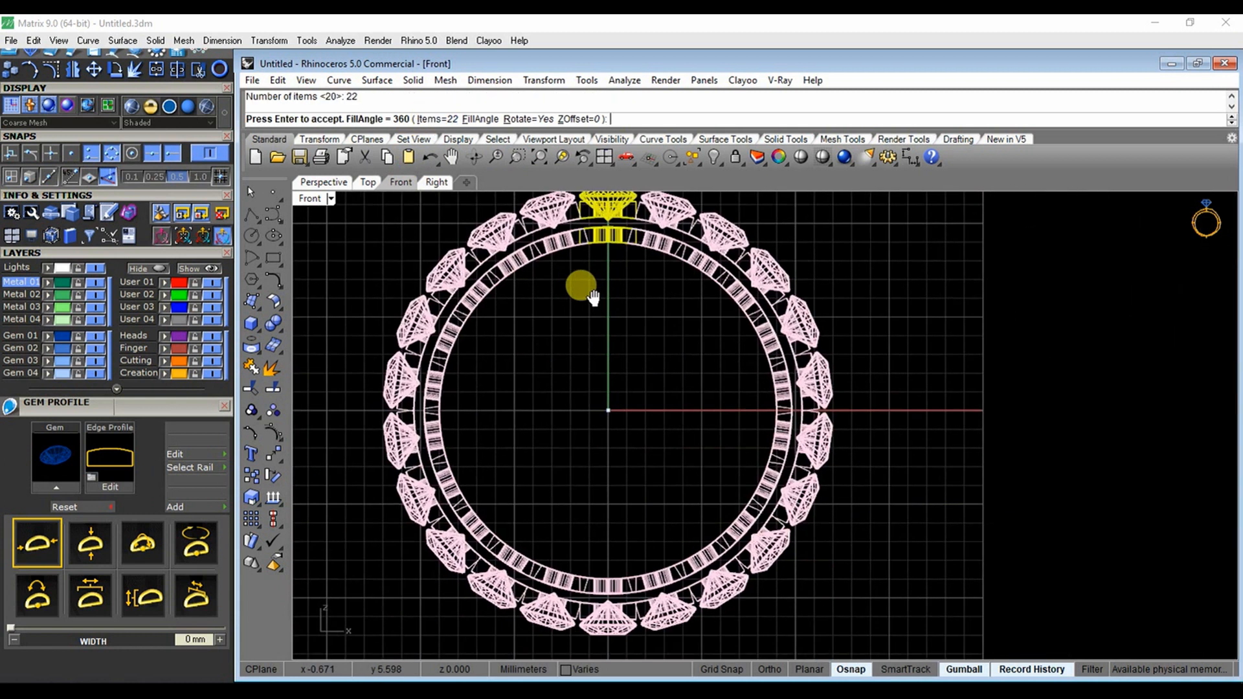
right_drag(583, 279, 611, 400)
right_click(612, 400)
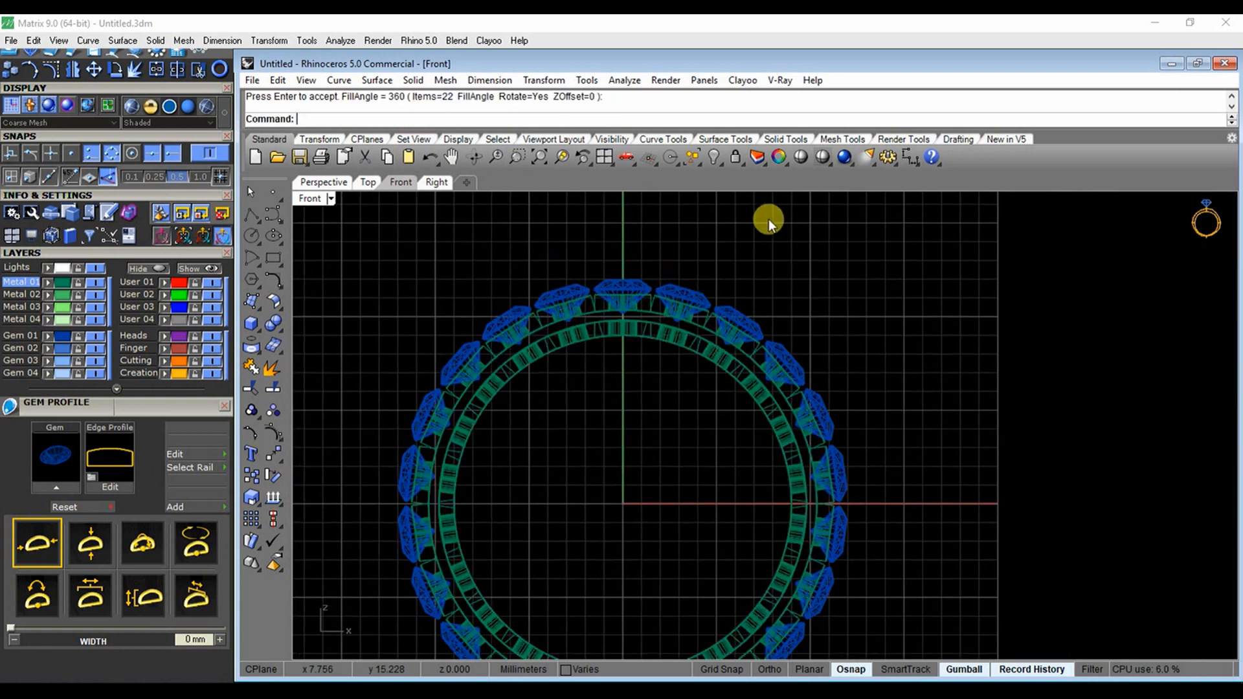
Measure the gap between the girdles of the top gem and its left neighbour with an aligned dimension in the front view
click(976, 176)
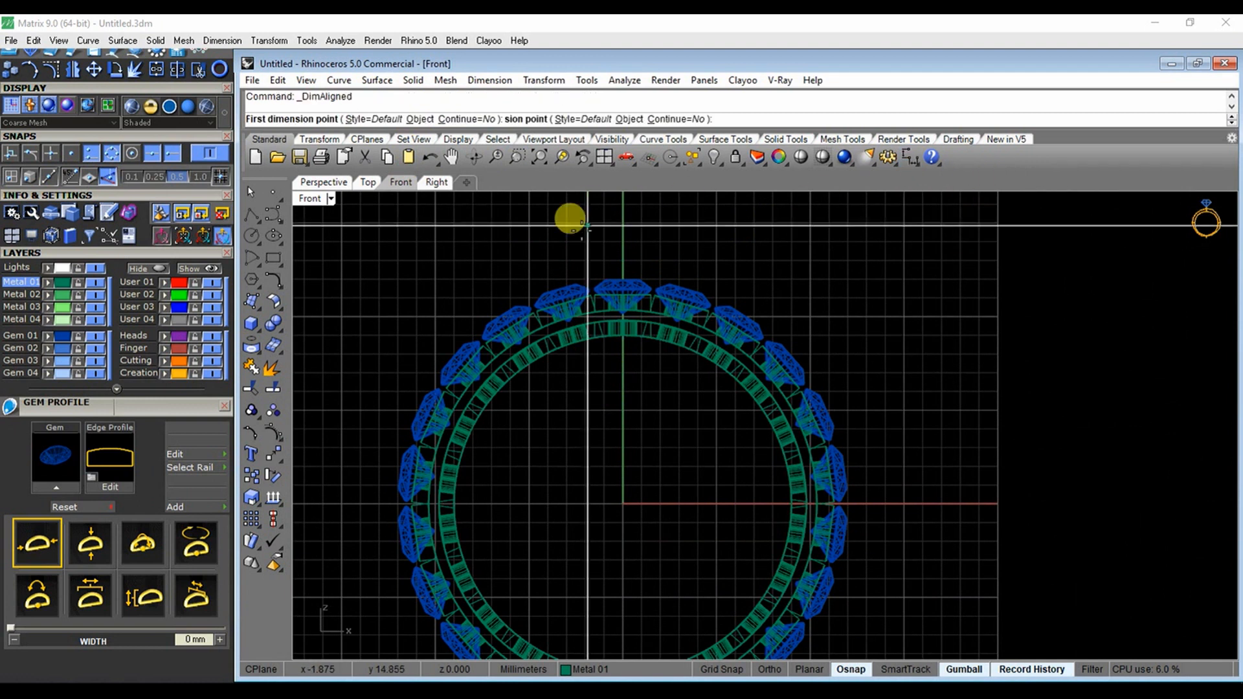
scroll(569, 216, up, 5)
scroll(563, 296, up, 3)
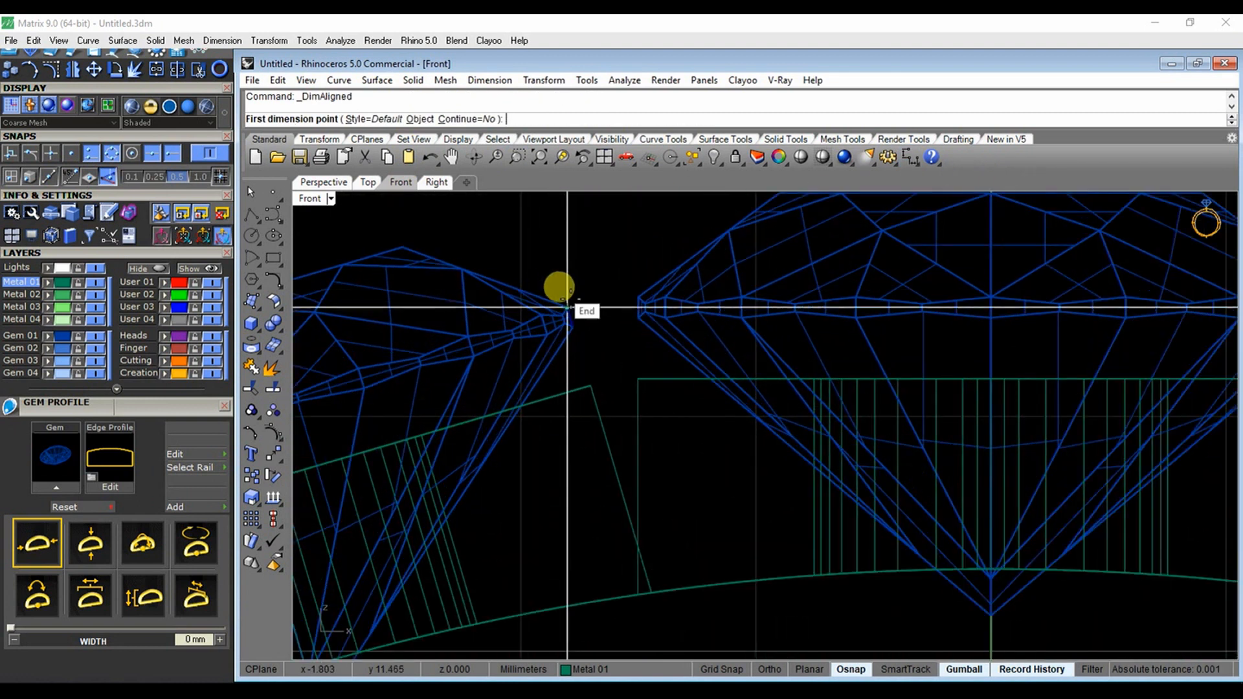
click(569, 303)
click(638, 297)
scroll(605, 272, down, 6)
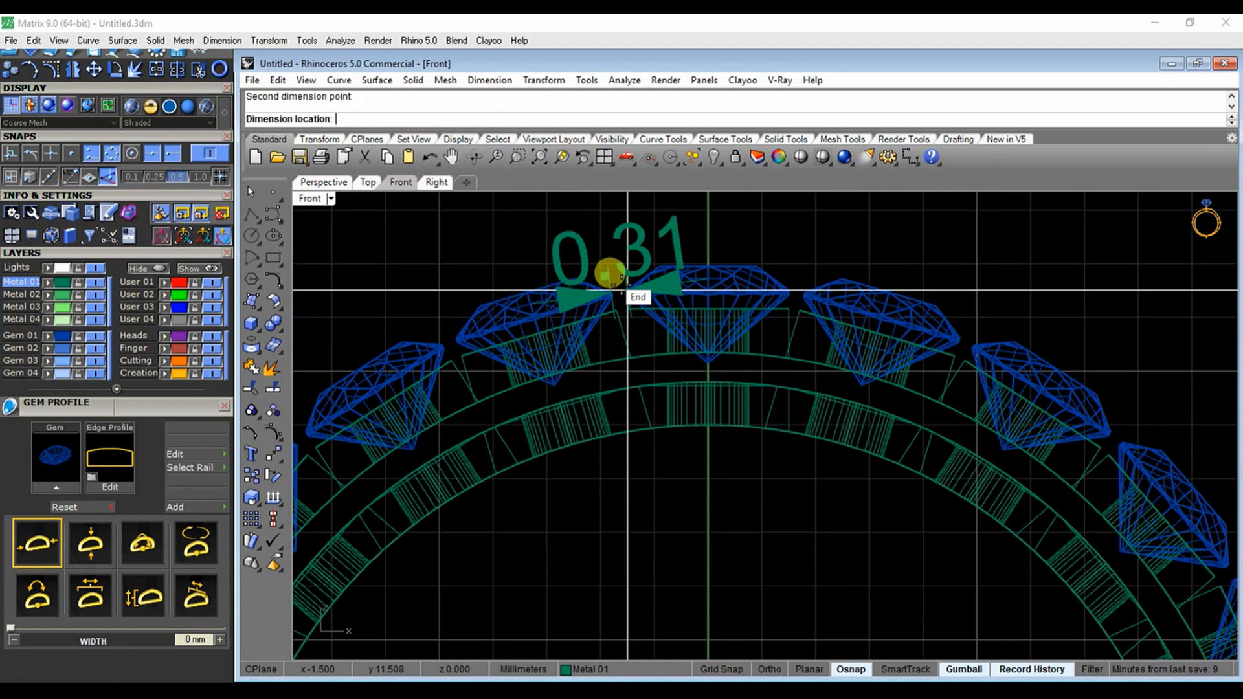
click(592, 235)
Start Head Builder on the top gem in the perspective view and choose the Prongs6 head style
double_click(309, 198)
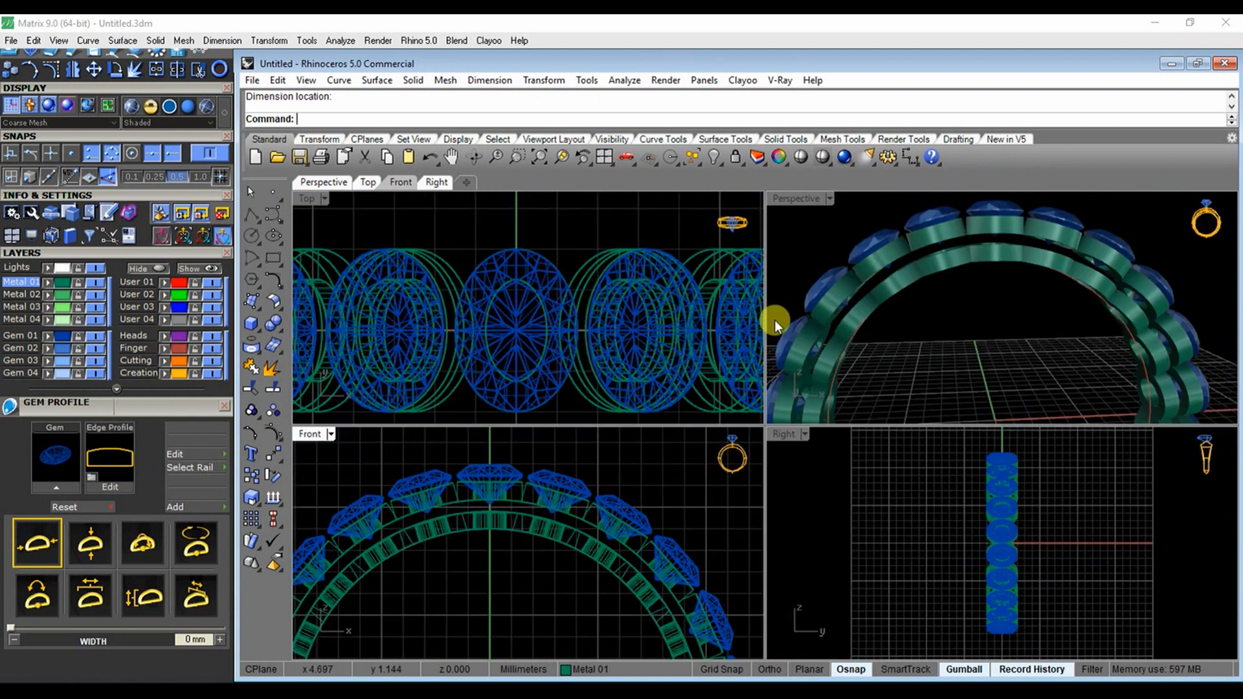
right_drag(777, 320, 752, 333)
double_click(814, 202)
click(753, 332)
drag(148, 421, 144, 549)
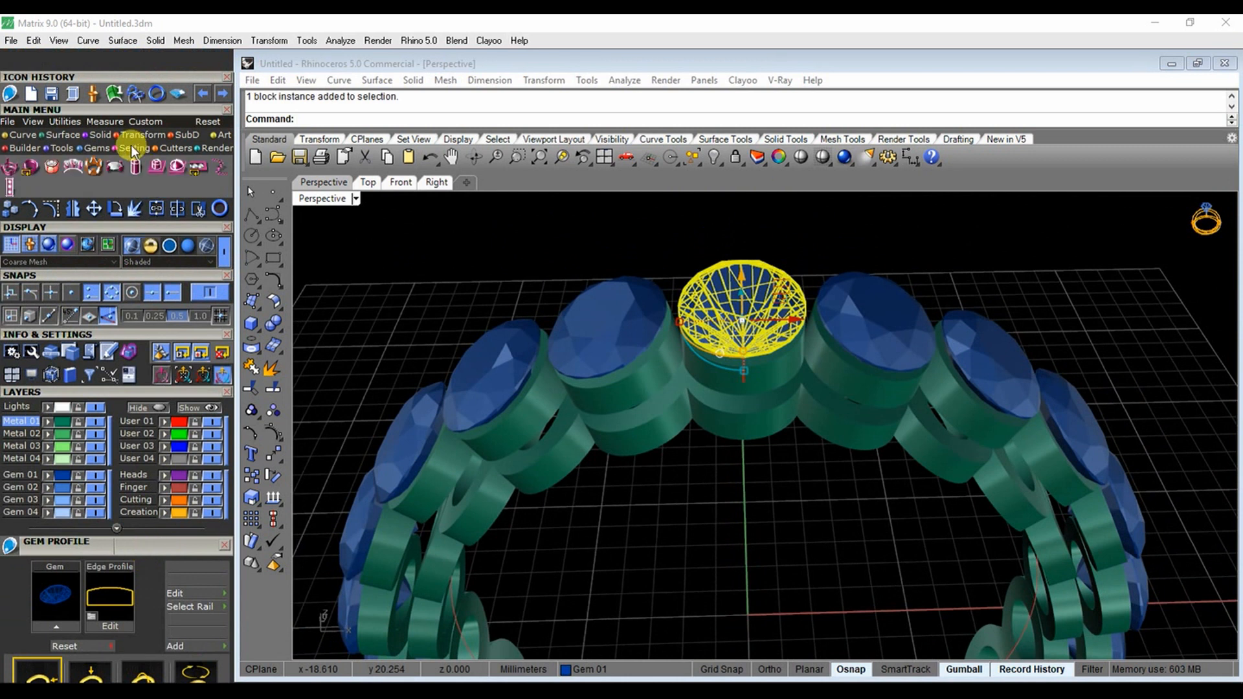
click(12, 168)
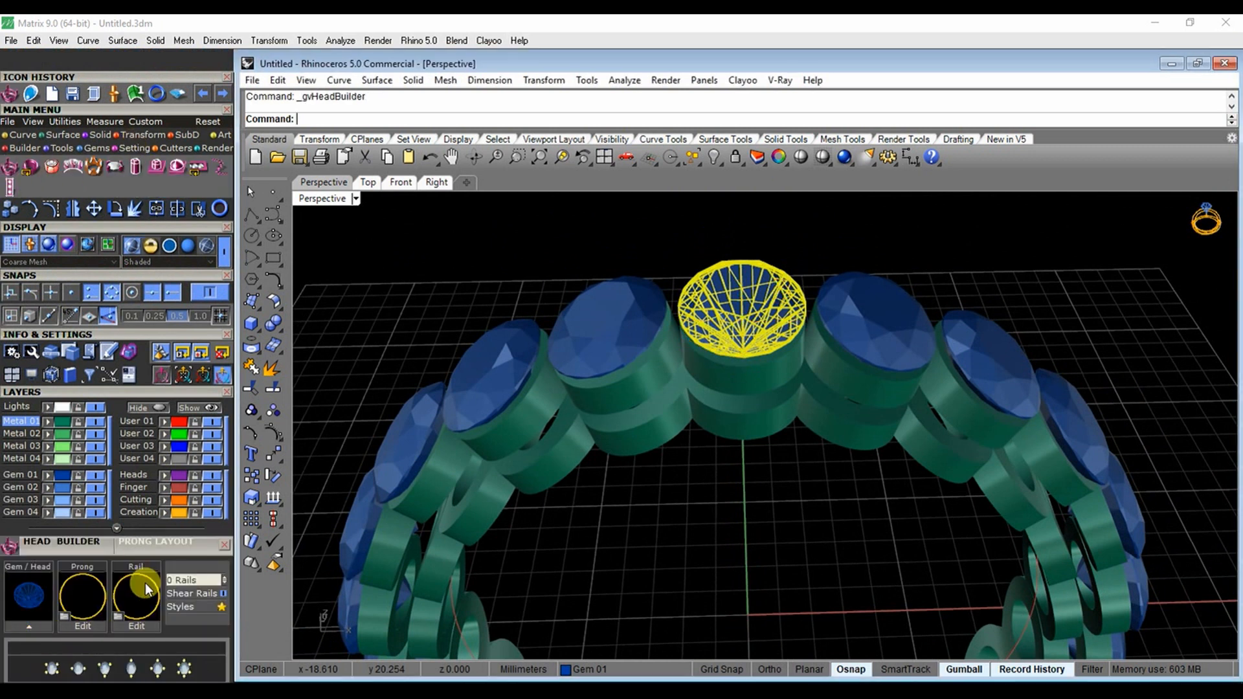
right_drag(648, 472, 588, 537)
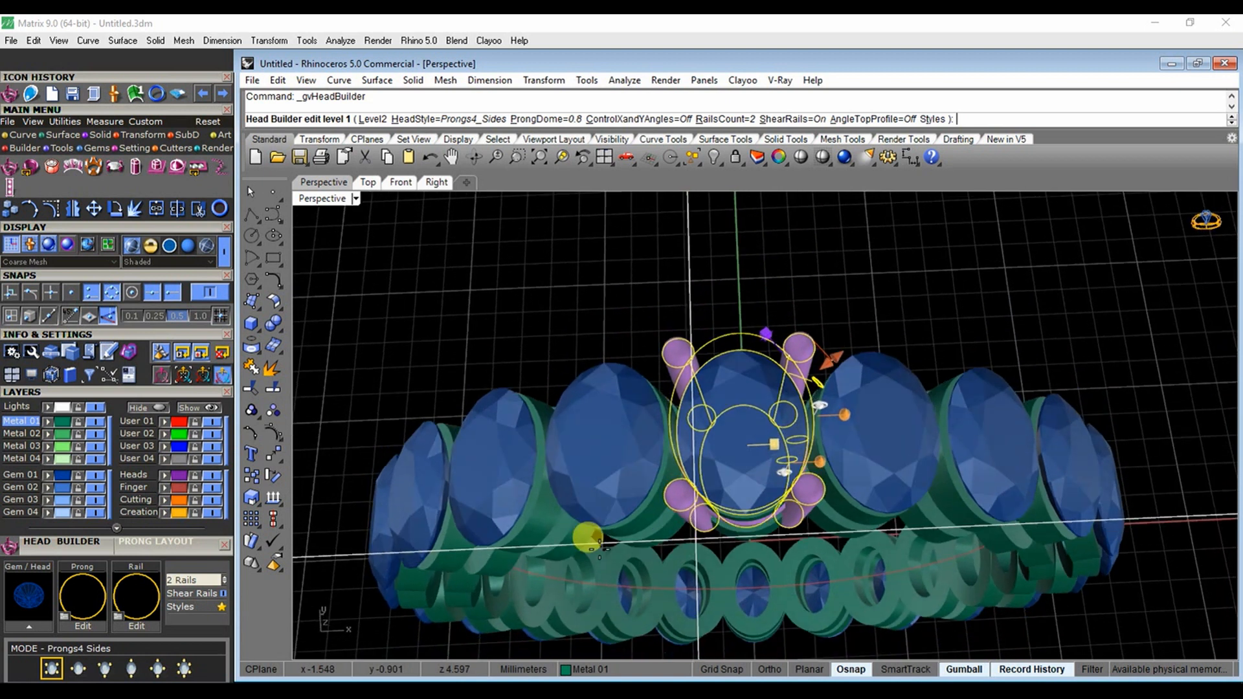
click(184, 669)
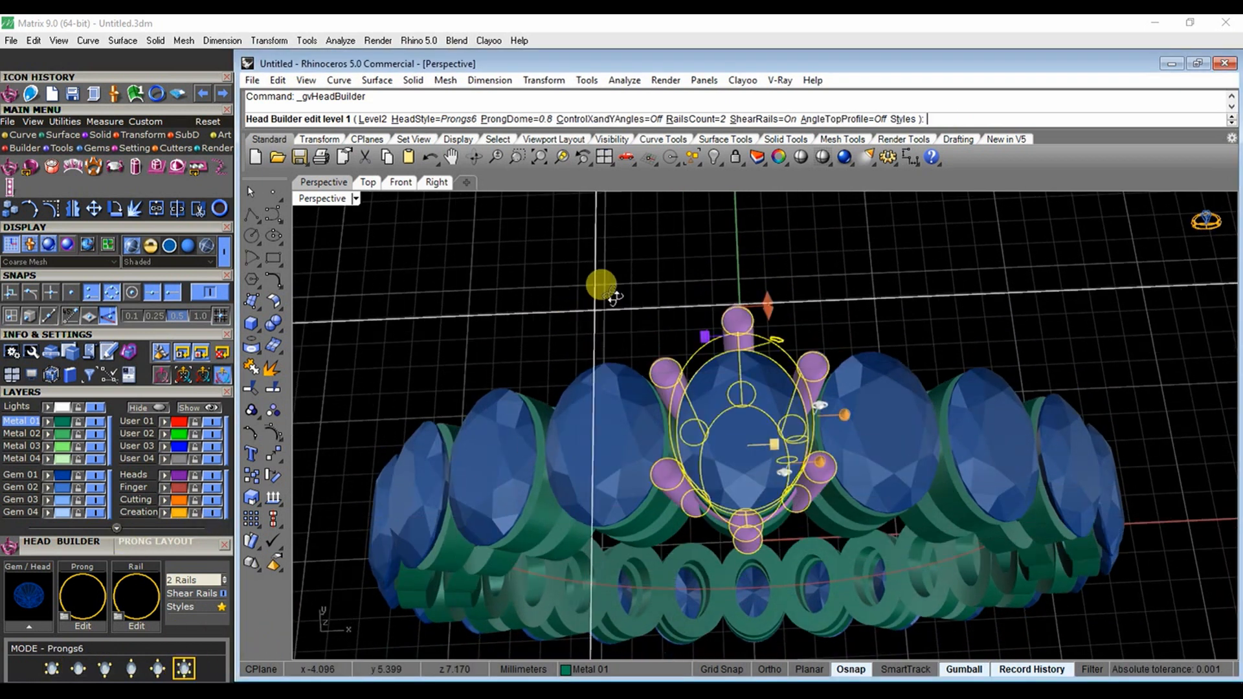
Enlarge the head's prong size to 1.00 mm
right_drag(601, 286, 633, 258)
scroll(689, 339, up, 5)
right_drag(699, 308, 678, 320)
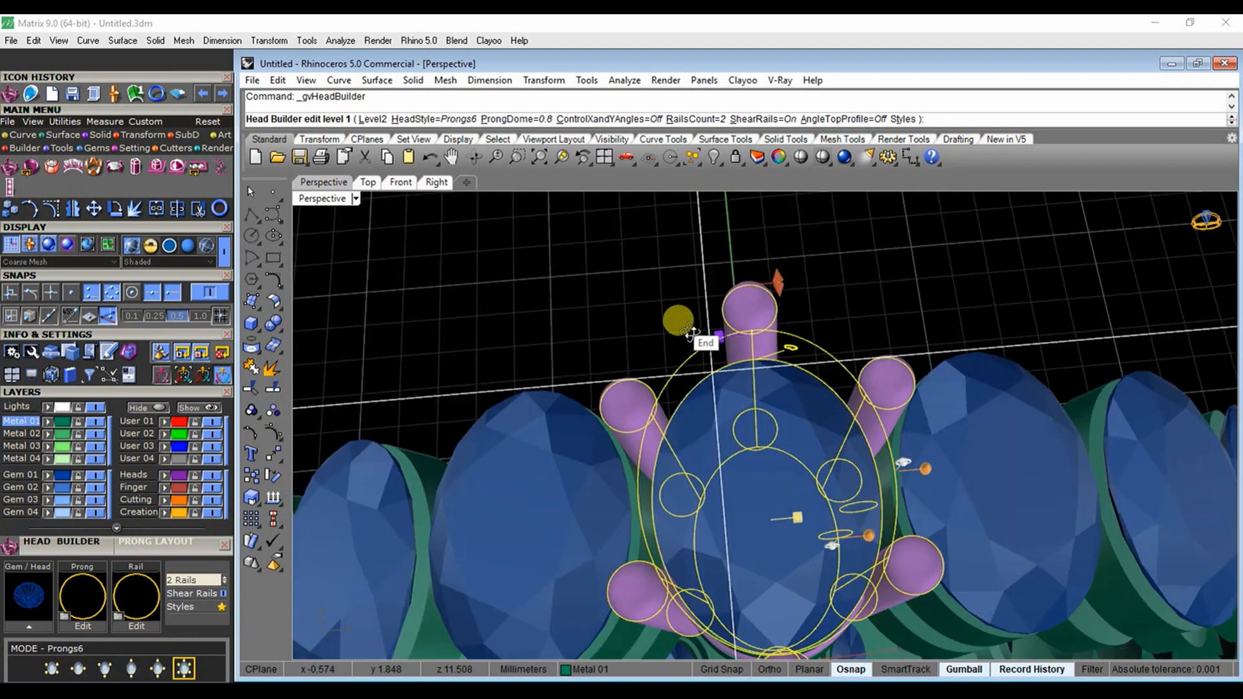
right_drag(790, 277, 785, 300)
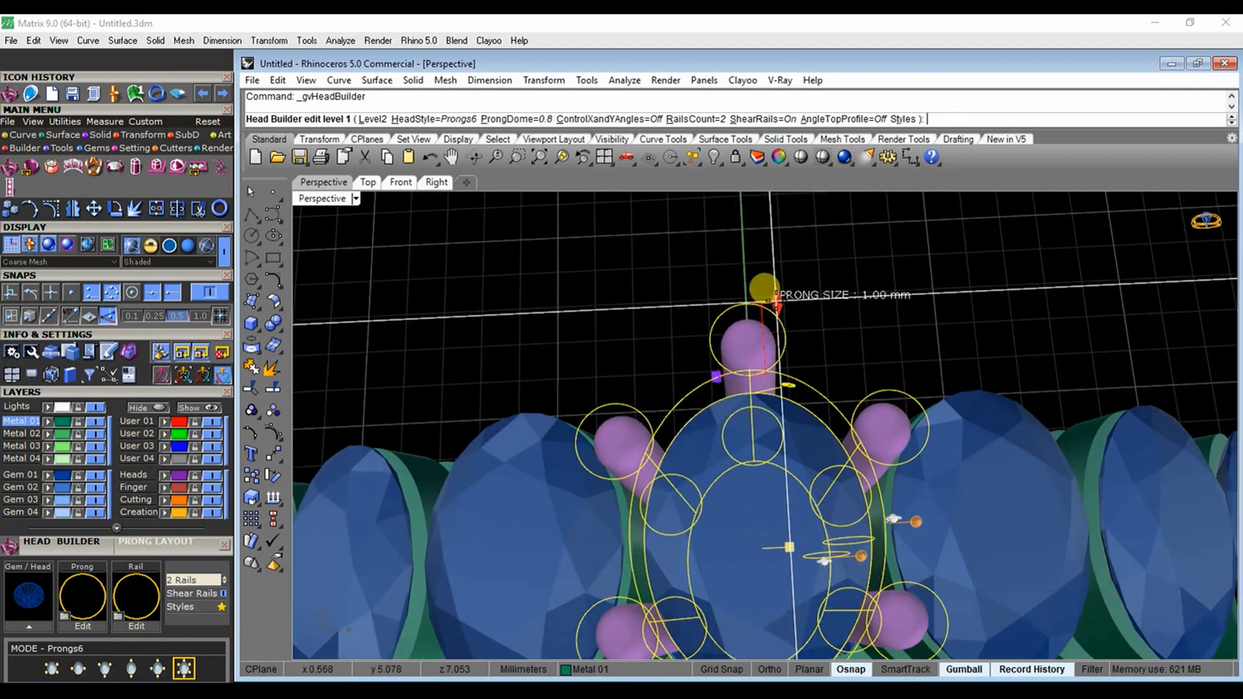
click(772, 303)
Lower the head drop to about -2.8 mm at the finger circle and set the head's rail count to 0
right_drag(806, 293, 810, 187)
right_drag(818, 439, 828, 362)
click(823, 357)
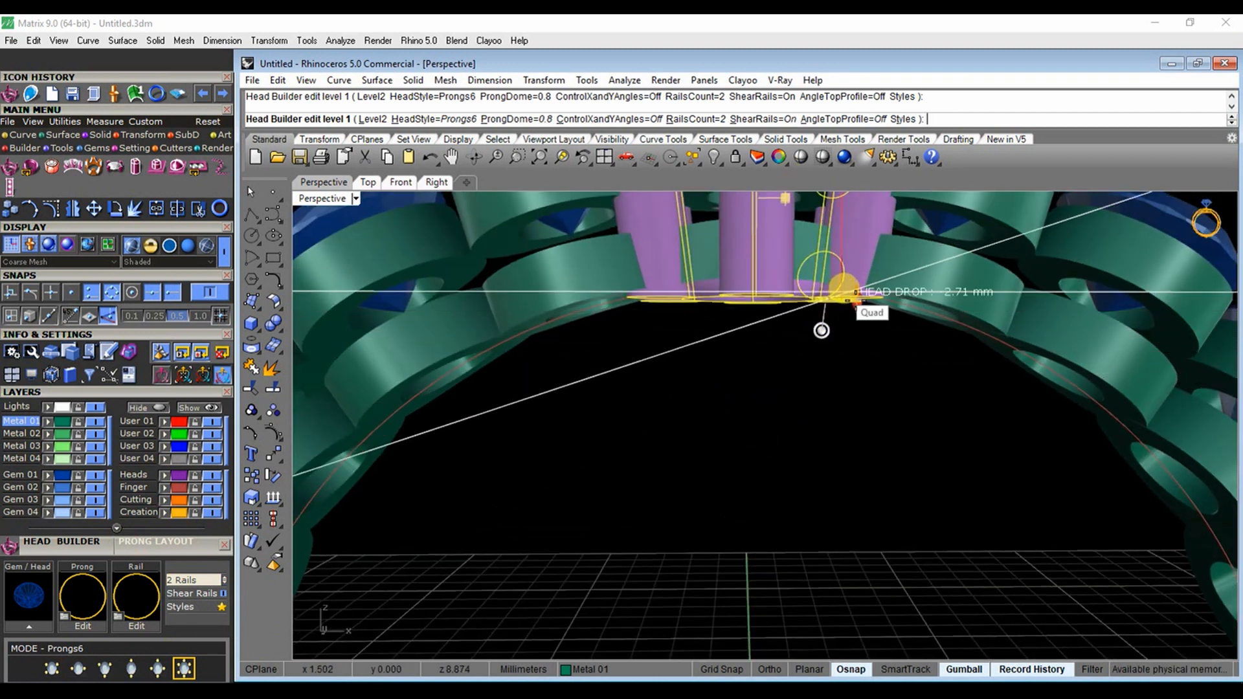
click(845, 292)
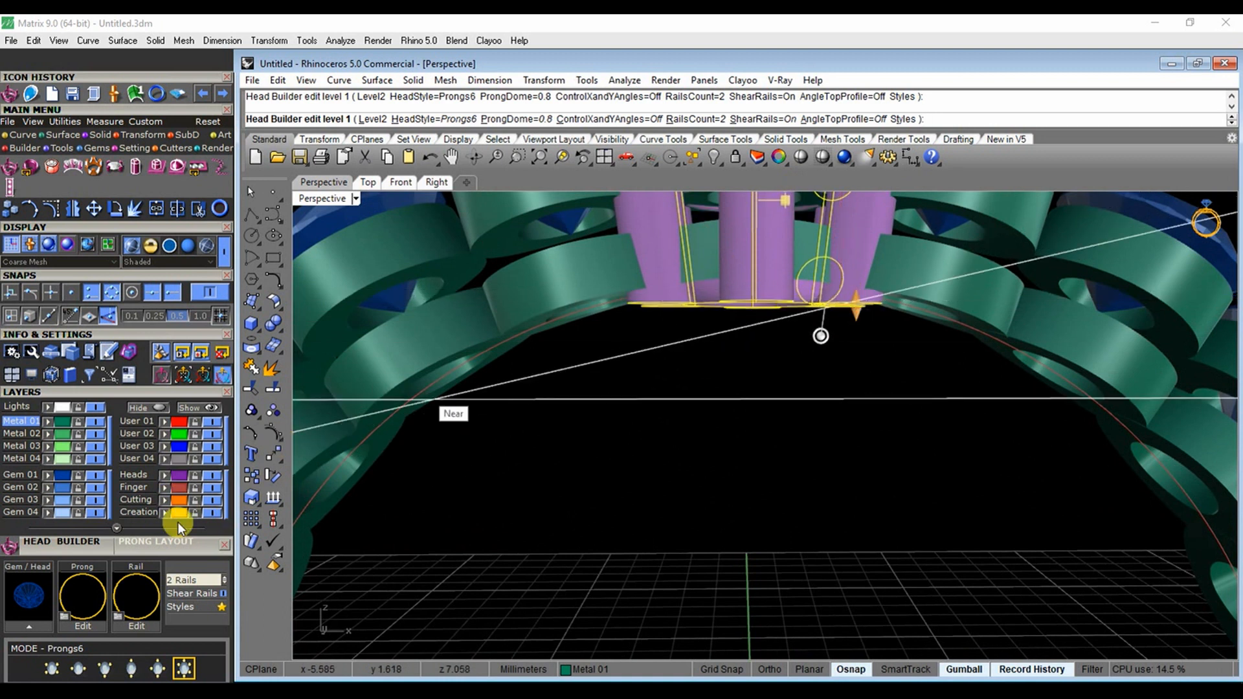
drag(180, 552, 176, 326)
click(183, 357)
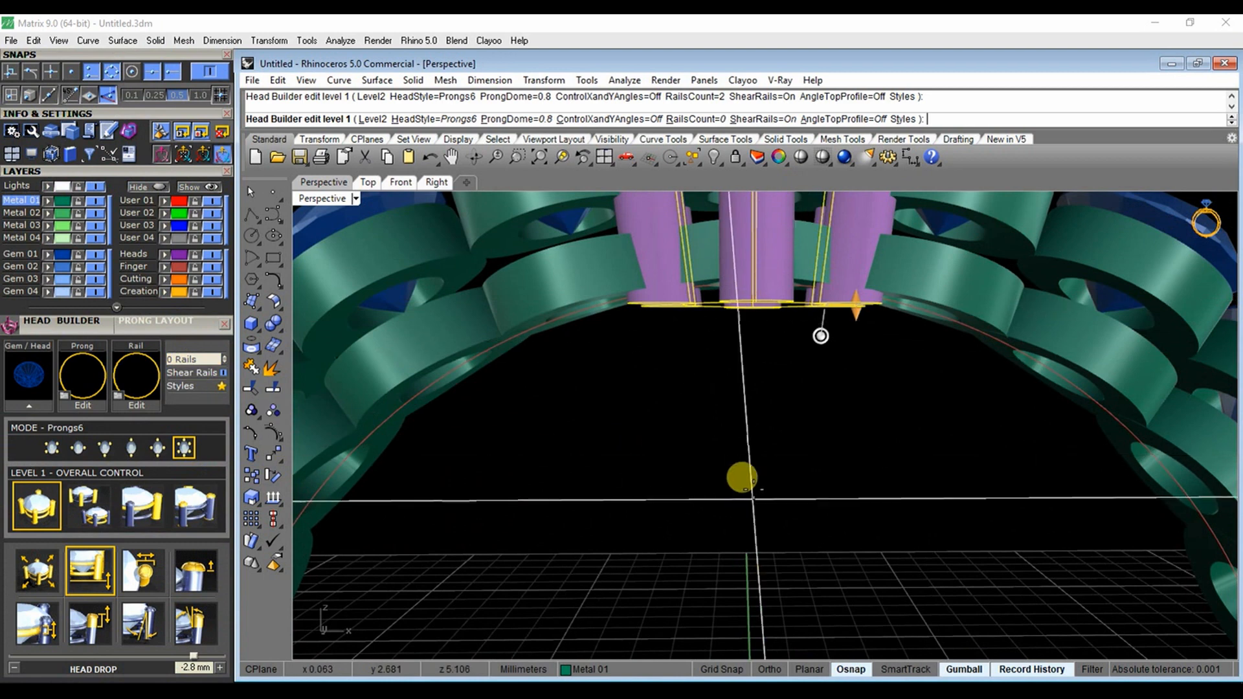
Adjust the prong nudge, set the prong size to 1.06 mm and finish the six-prong head
right_drag(744, 482, 667, 590)
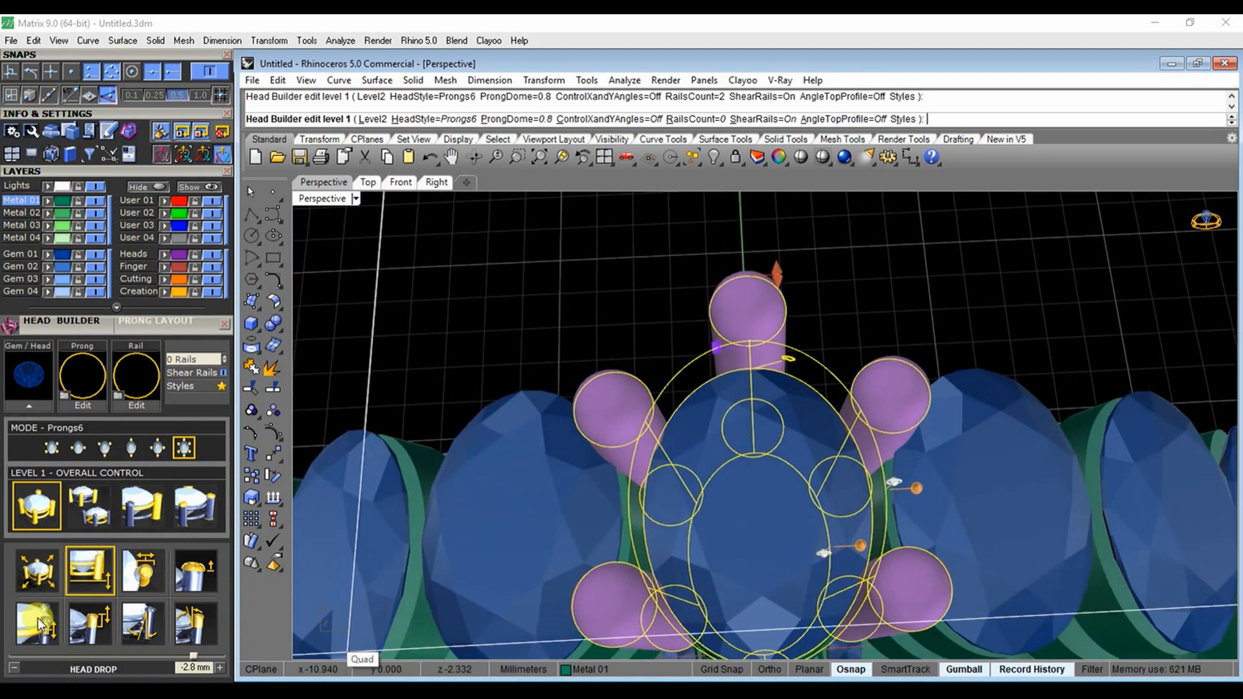
click(128, 587)
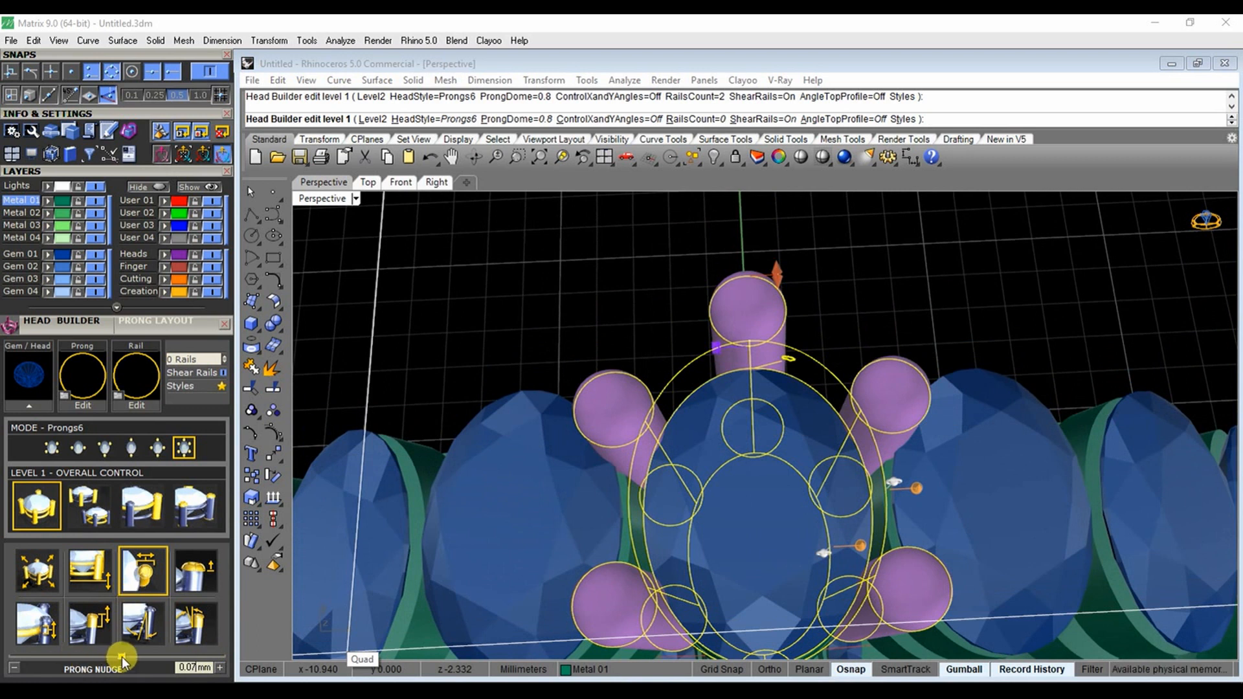
drag(119, 655, 125, 655)
mouse_move(486, 397)
right_down()
mouse_move(569, 286)
mouse_move(667, 301)
mouse_move(687, 320)
mouse_move(683, 353)
mouse_move(562, 355)
mouse_move(763, 340)
right_up()
drag(775, 340, 774, 336)
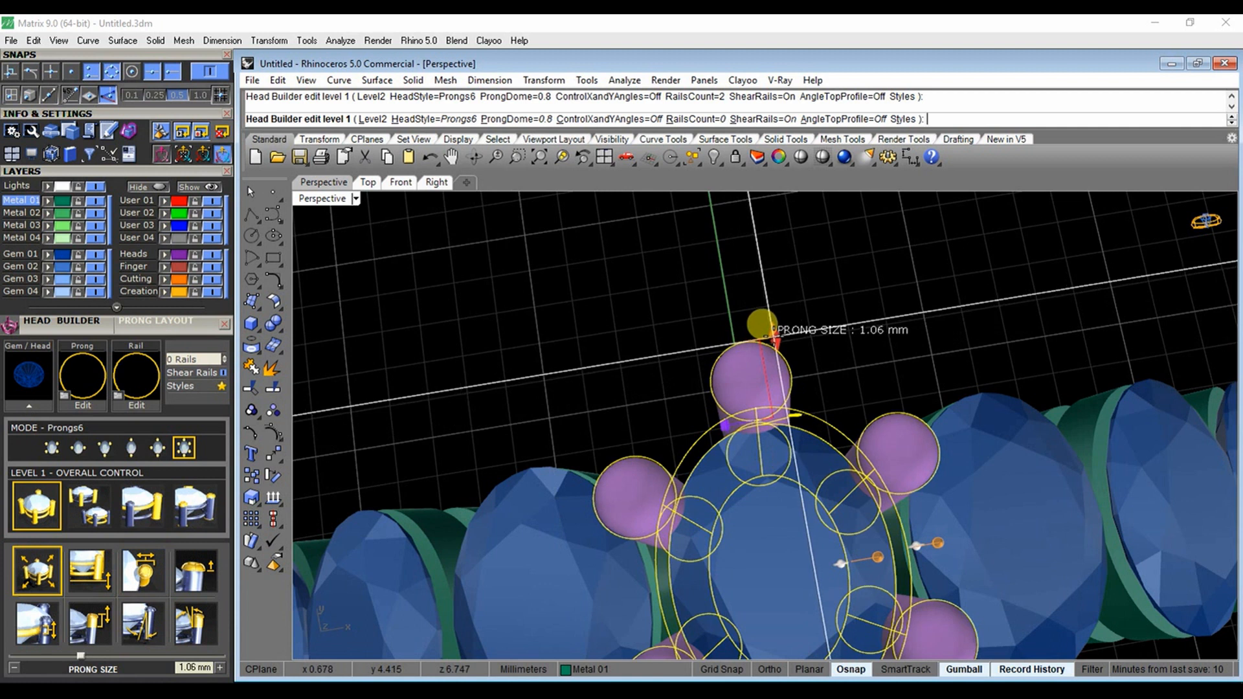
right_drag(644, 369, 649, 324)
right_click(649, 324)
Ungroup the six prongs and delete the two end prongs and the right-hand pair, keeping the two prongs beside the left neighbouring gem
click(671, 388)
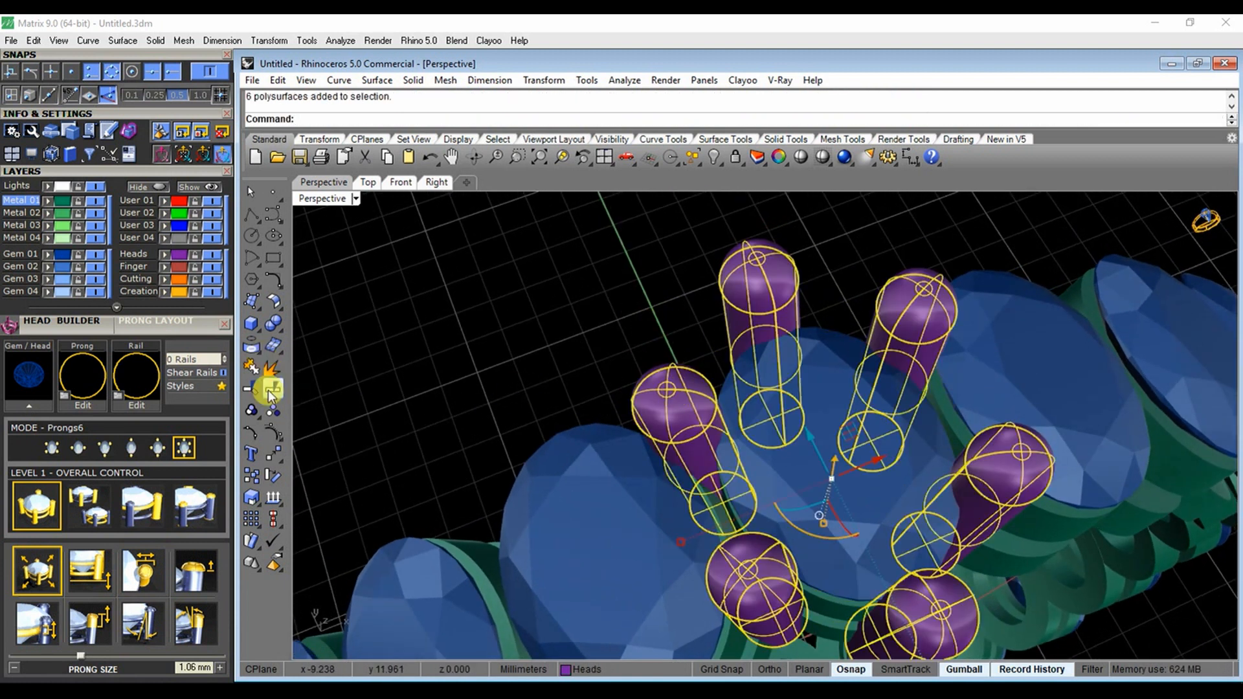
click(585, 301)
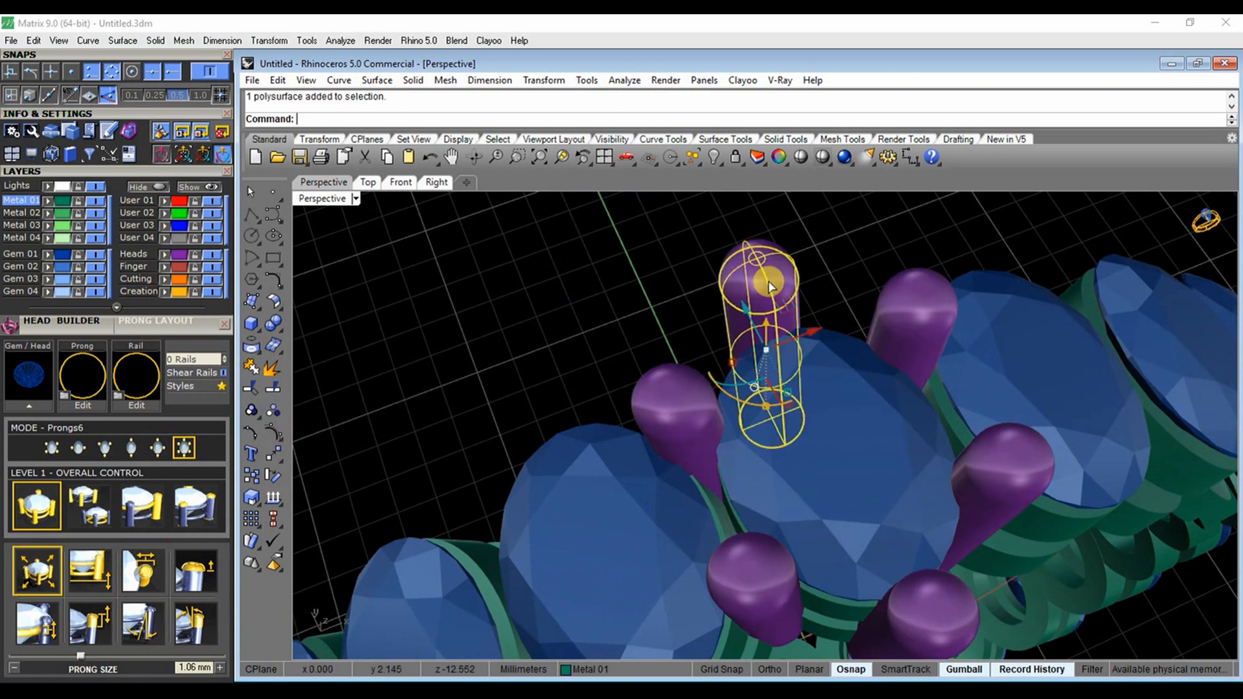
right_drag(769, 287, 772, 267)
key(Delete)
click(761, 473)
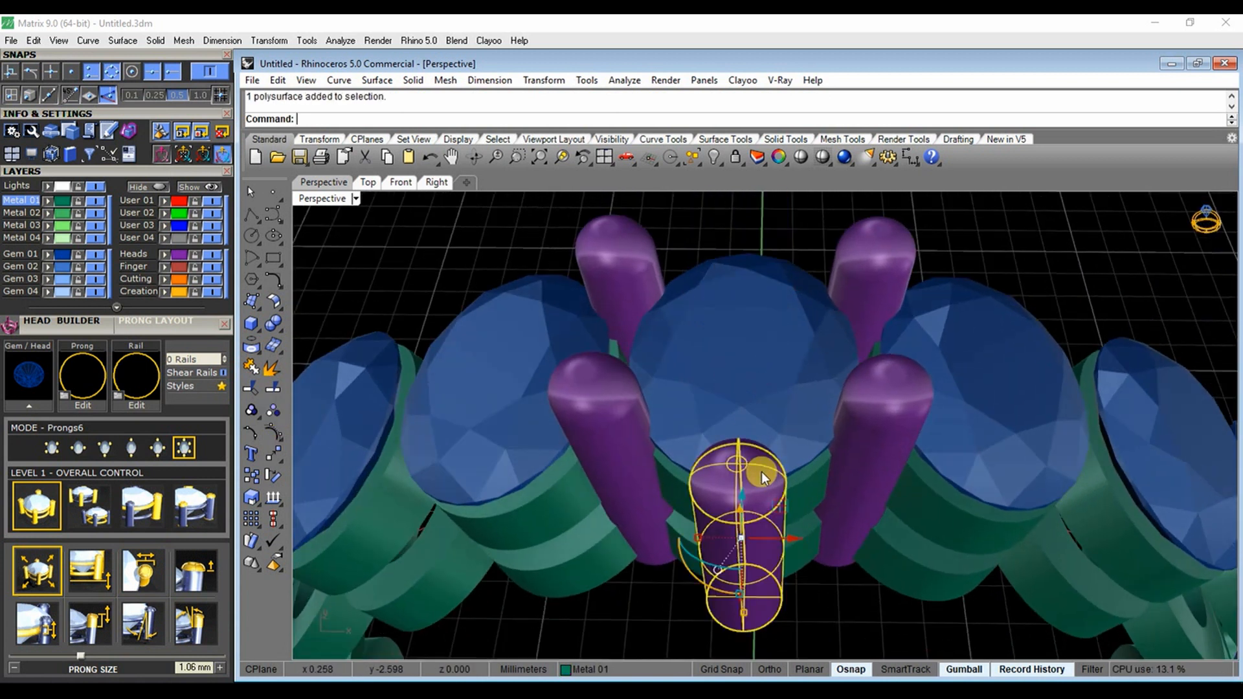
key(Delete)
click(884, 410)
key(Delete)
click(853, 277)
key(Delete)
Trim the lower ends of both remaining prongs to the finger circle with MakeHole, using the finger circle as the cutting curve
right_drag(662, 404, 667, 287)
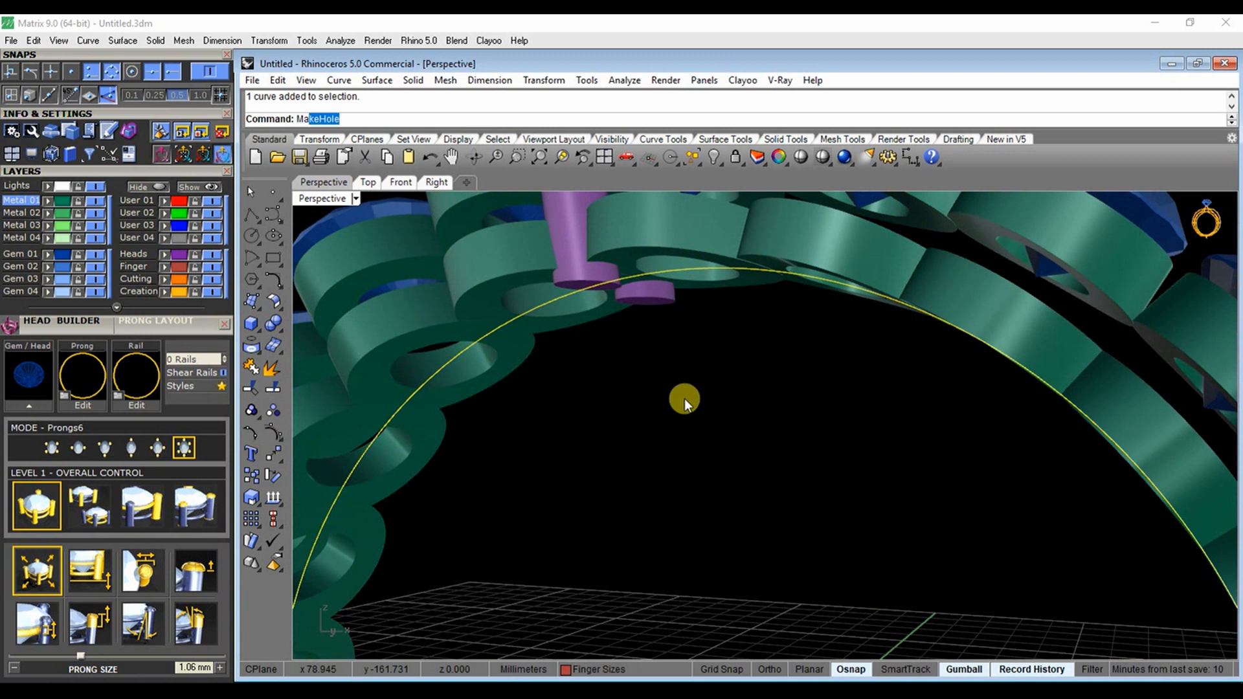
key(Return)
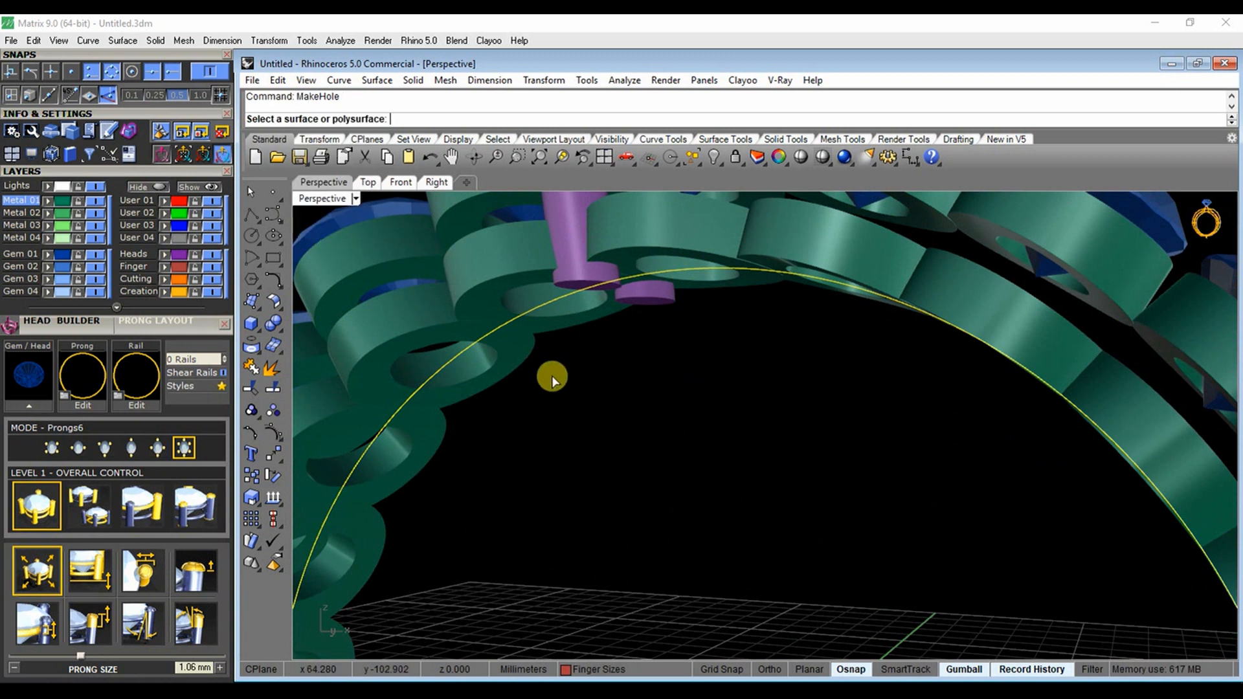
click(656, 300)
key(Return)
right_drag(847, 369, 813, 515)
scroll(583, 375, down, 4)
key(Return)
click(554, 238)
key(Return)
scroll(631, 328, up, 4)
scroll(601, 318, down, 6)
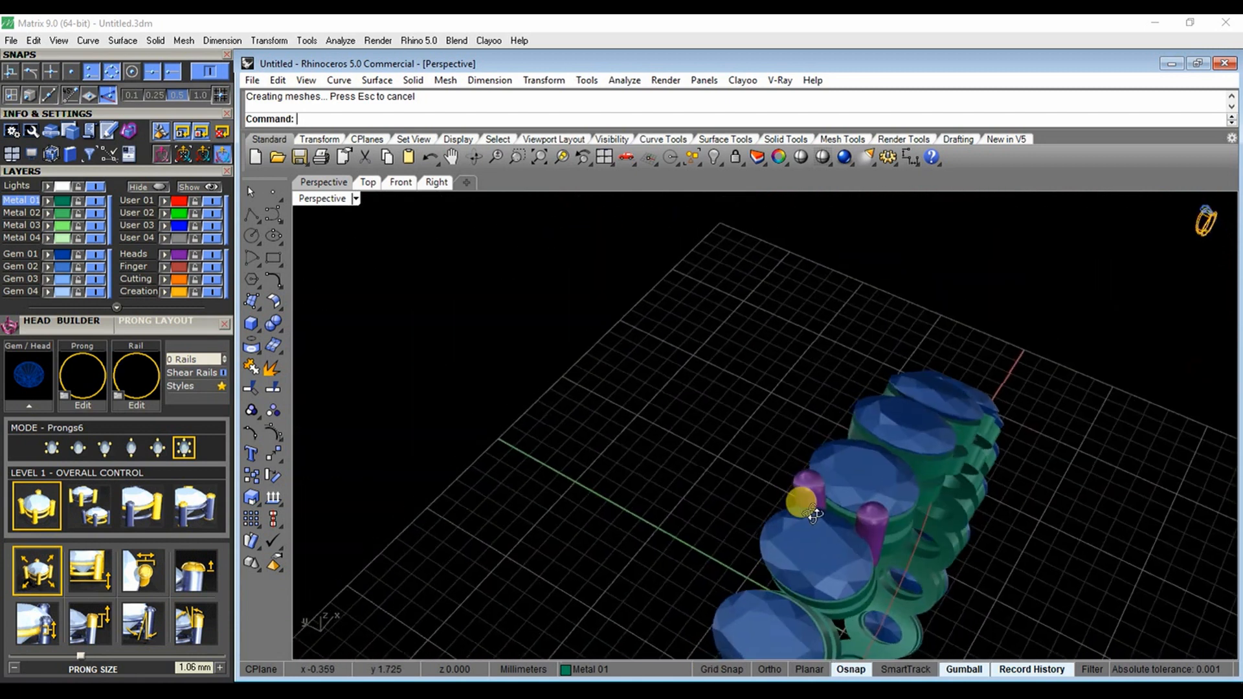
Draw a polyline in the front view bridging the girdle ends of the top gem and its left neighbour
scroll(814, 514, up, 10)
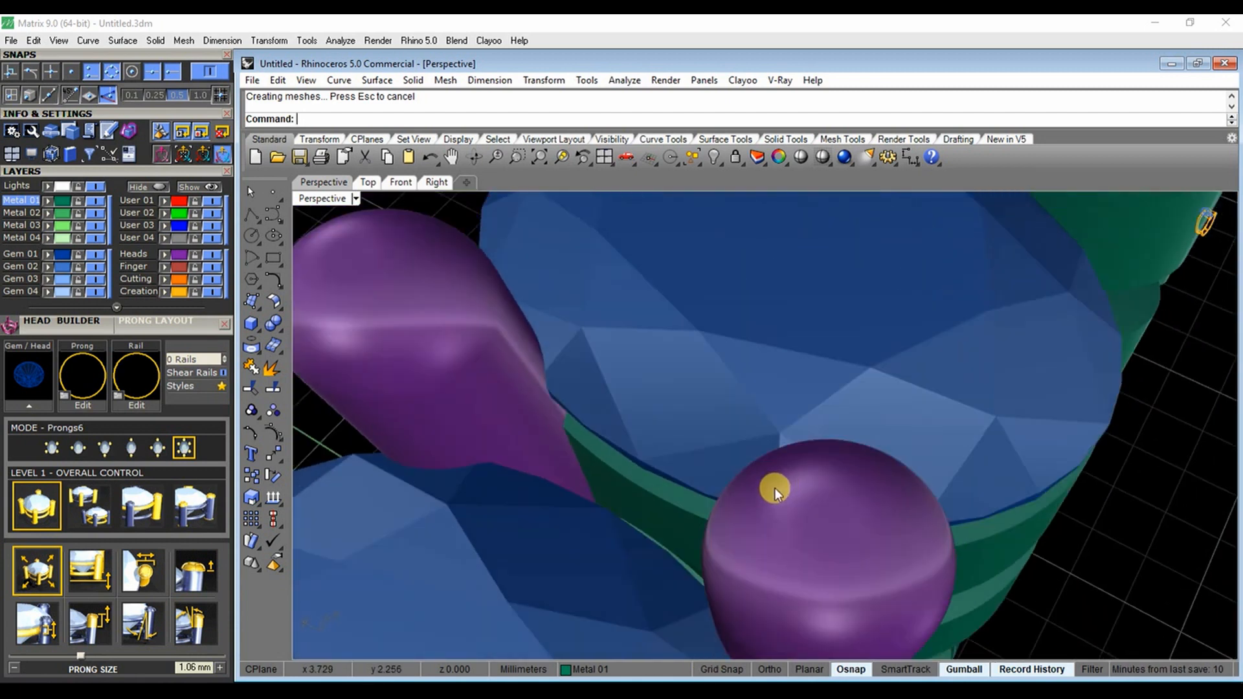
scroll(775, 487, down, 10)
right_drag(732, 481, 664, 512)
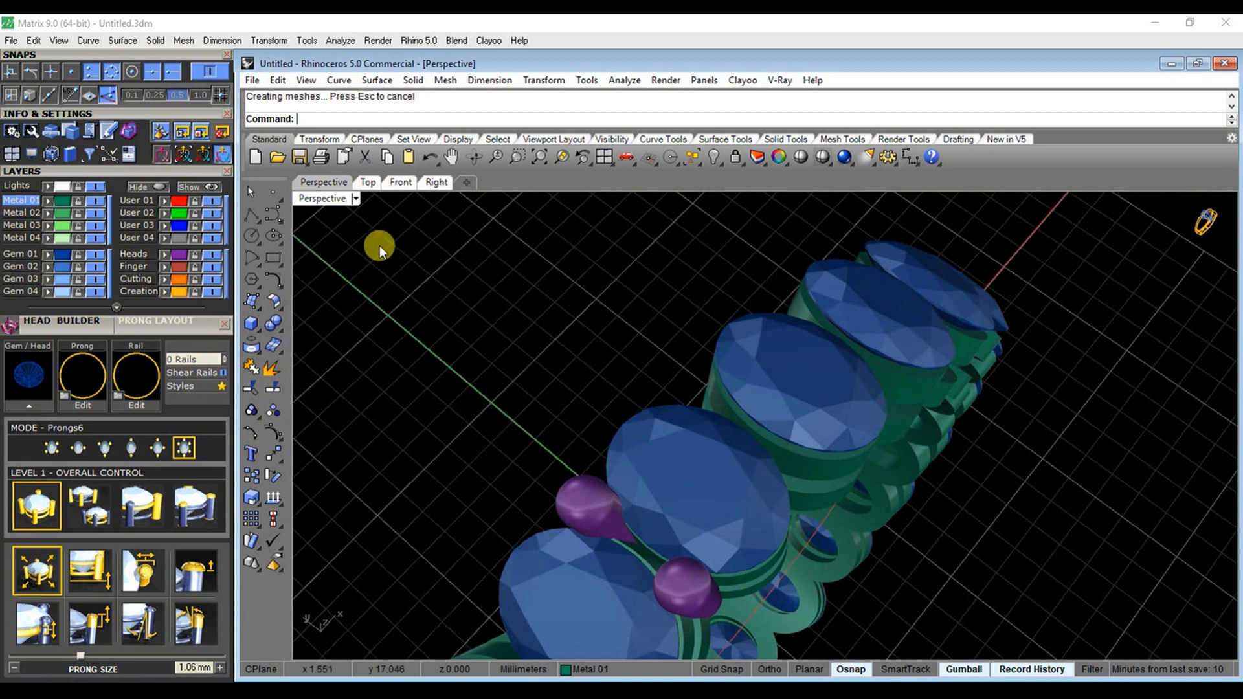
double_click(324, 197)
click(324, 402)
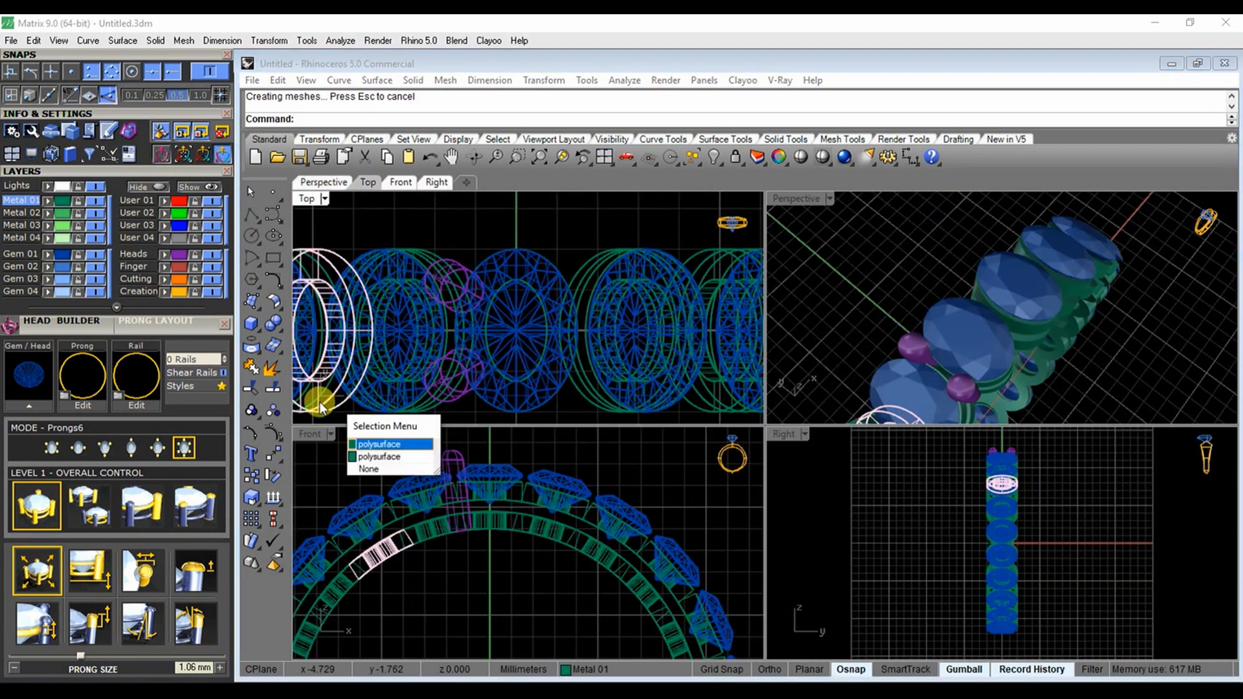
double_click(314, 433)
scroll(594, 266, up, 9)
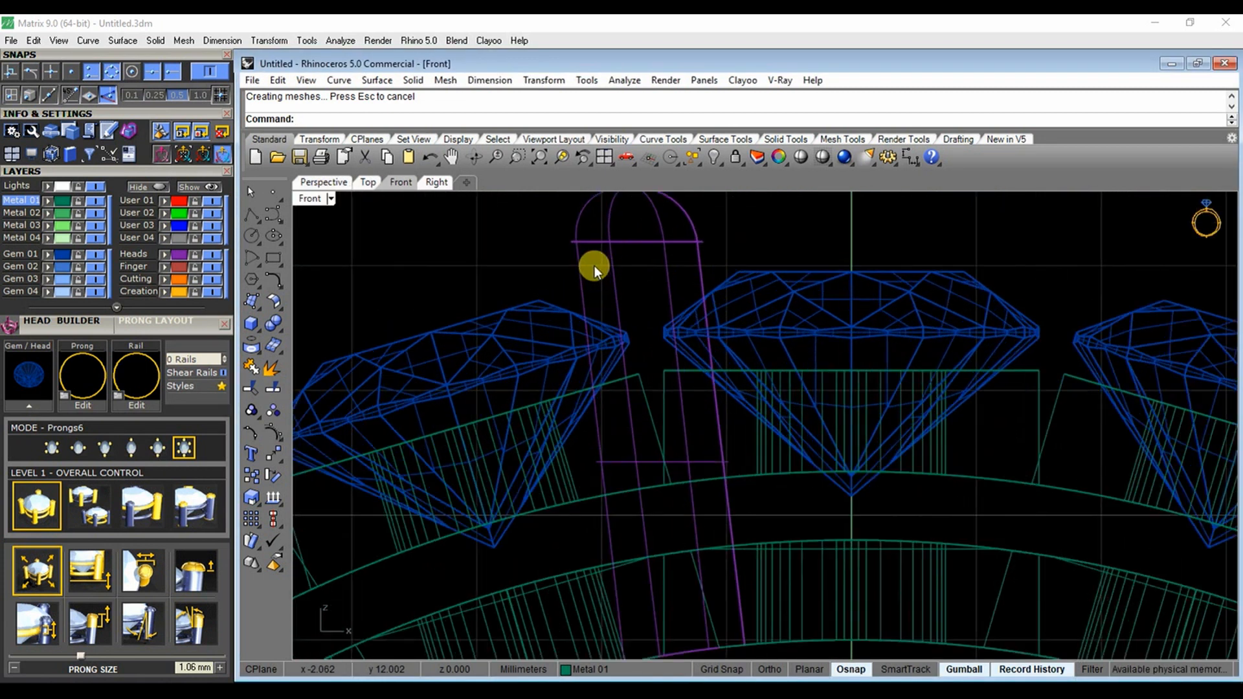
right_drag(594, 265, 572, 289)
click(256, 214)
scroll(622, 327, up, 6)
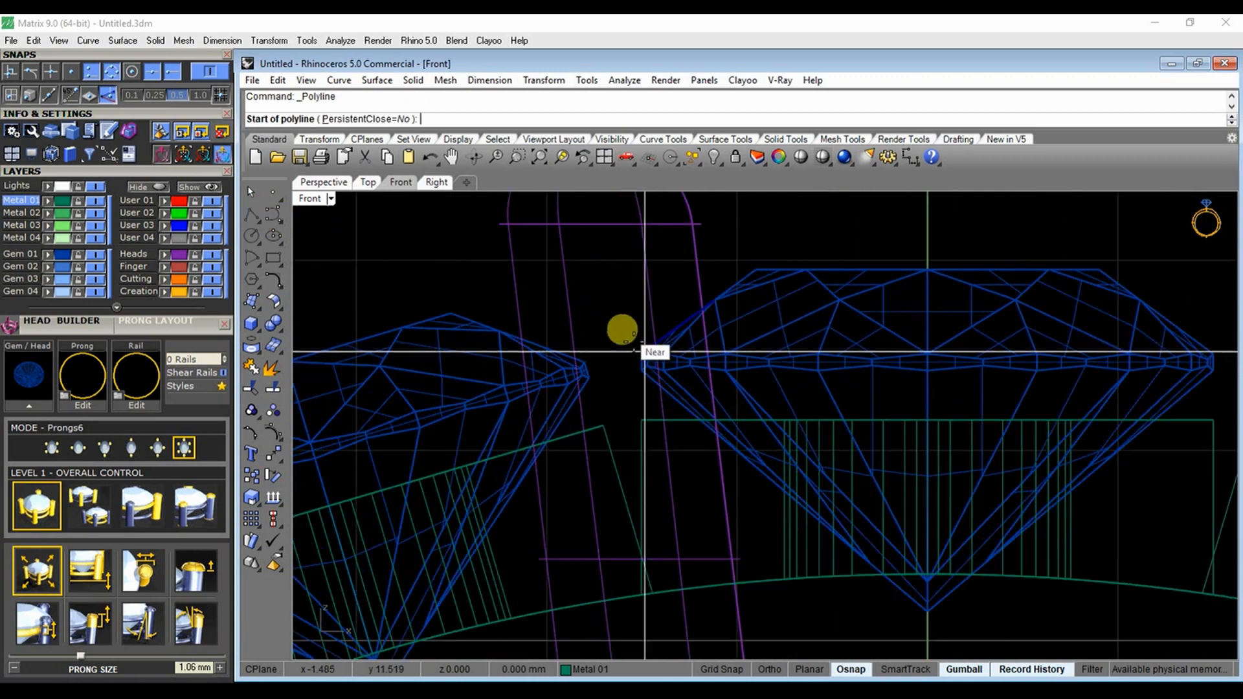
click(547, 379)
click(655, 363)
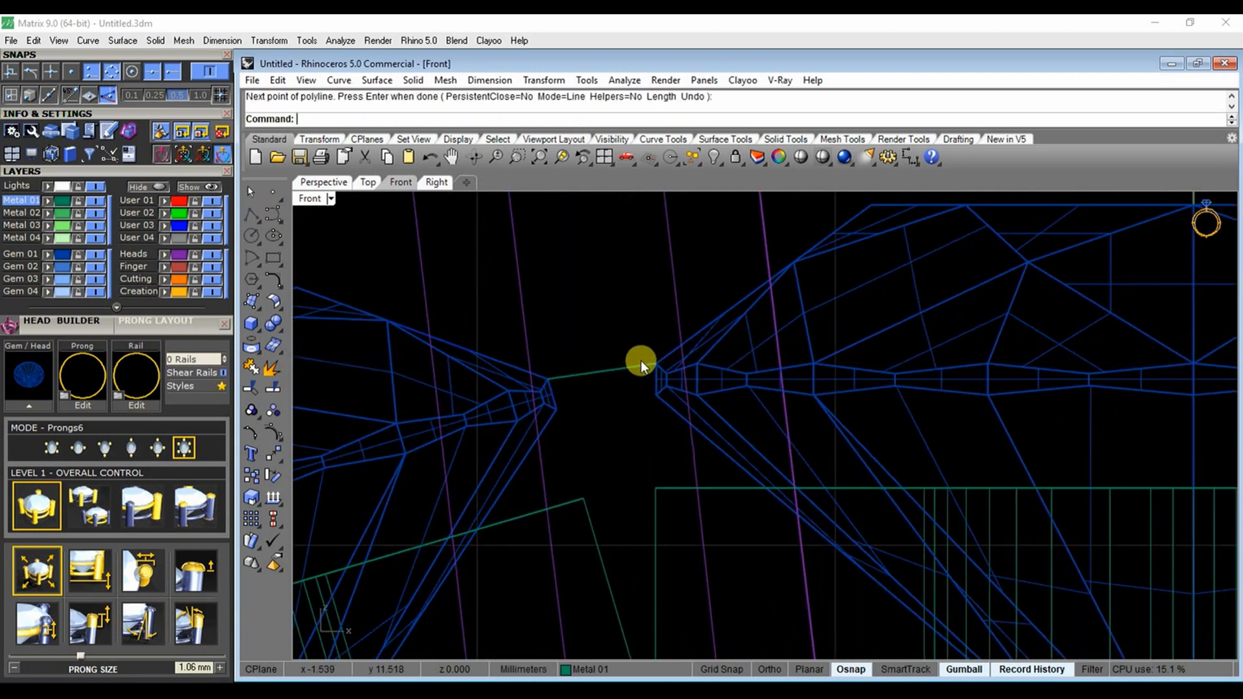
key(Return)
Draw a square about 1 mm wide from the top gem's culet in the front view and move it down about 0.42 mm
scroll(641, 360, down, 5)
click(270, 259)
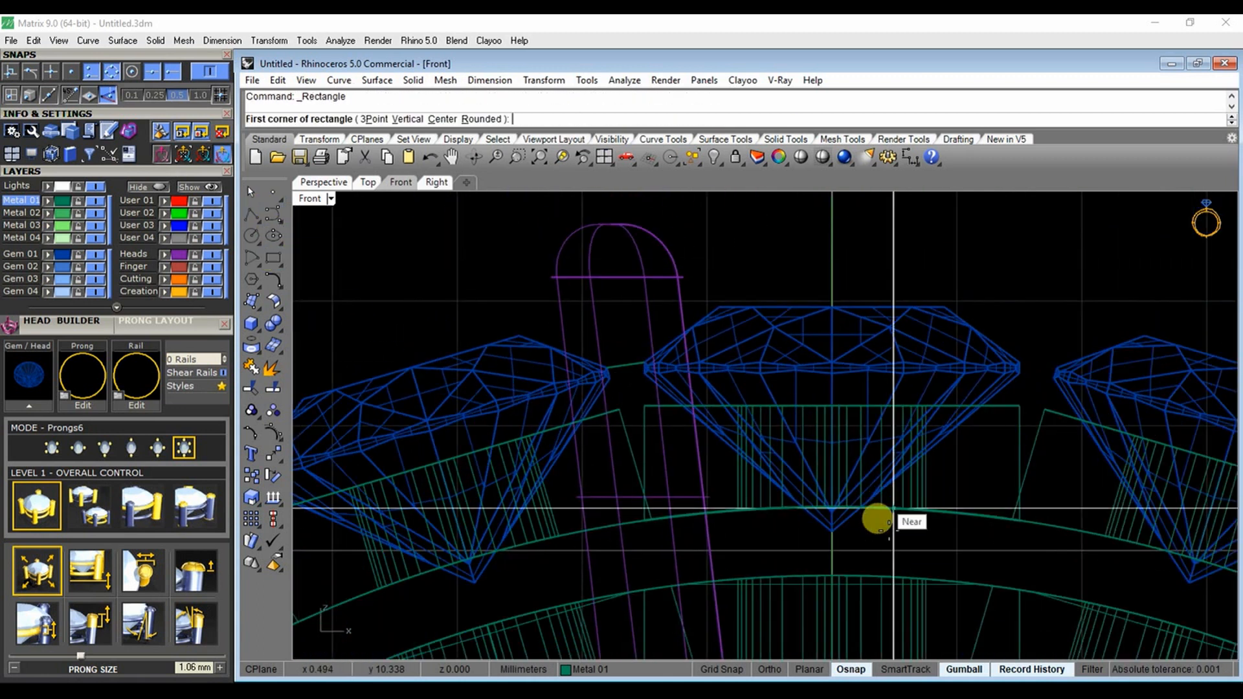
click(831, 531)
scroll(942, 547, down, 3)
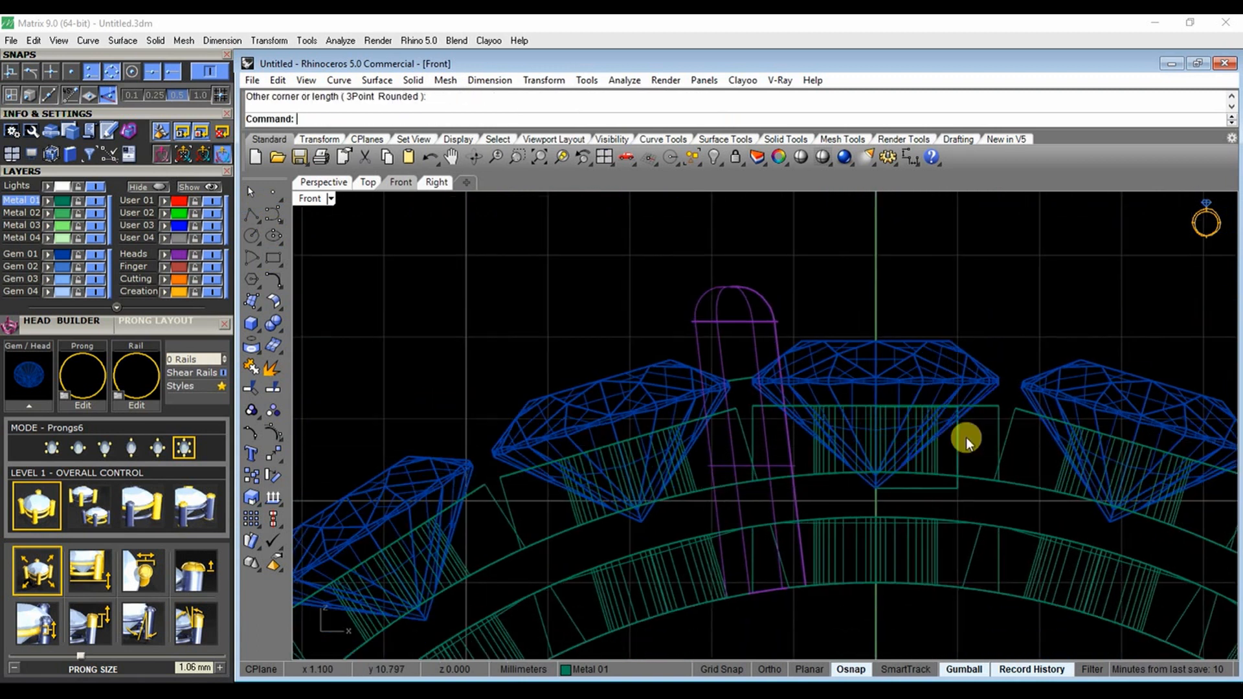
click(960, 417)
drag(923, 410, 920, 436)
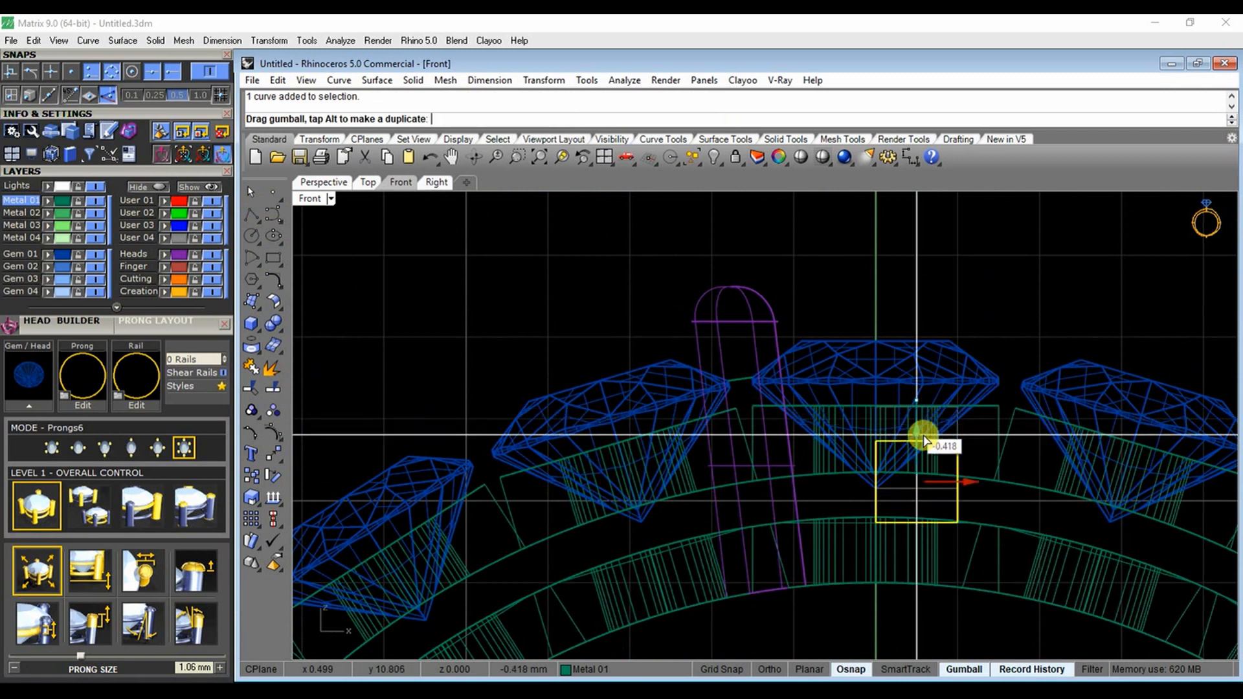
Rotate a copy of the square about the origin to the gap between the top gem and its left neighbour, and delete the original
click(274, 475)
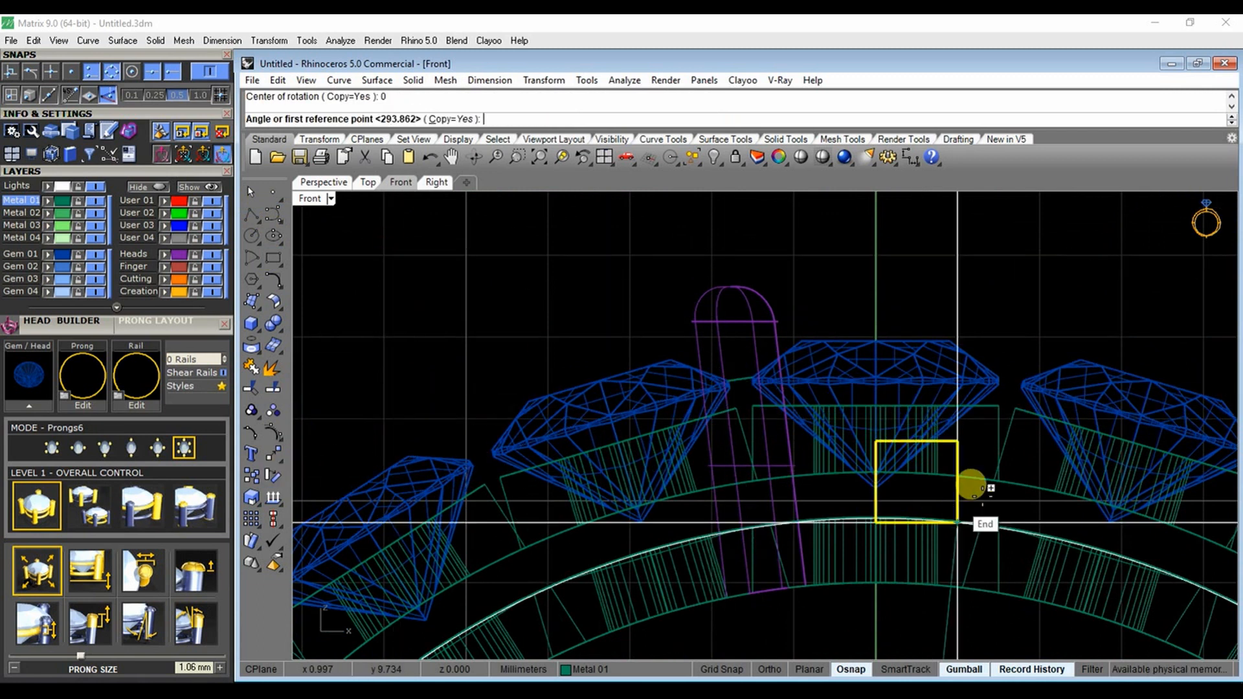
click(910, 437)
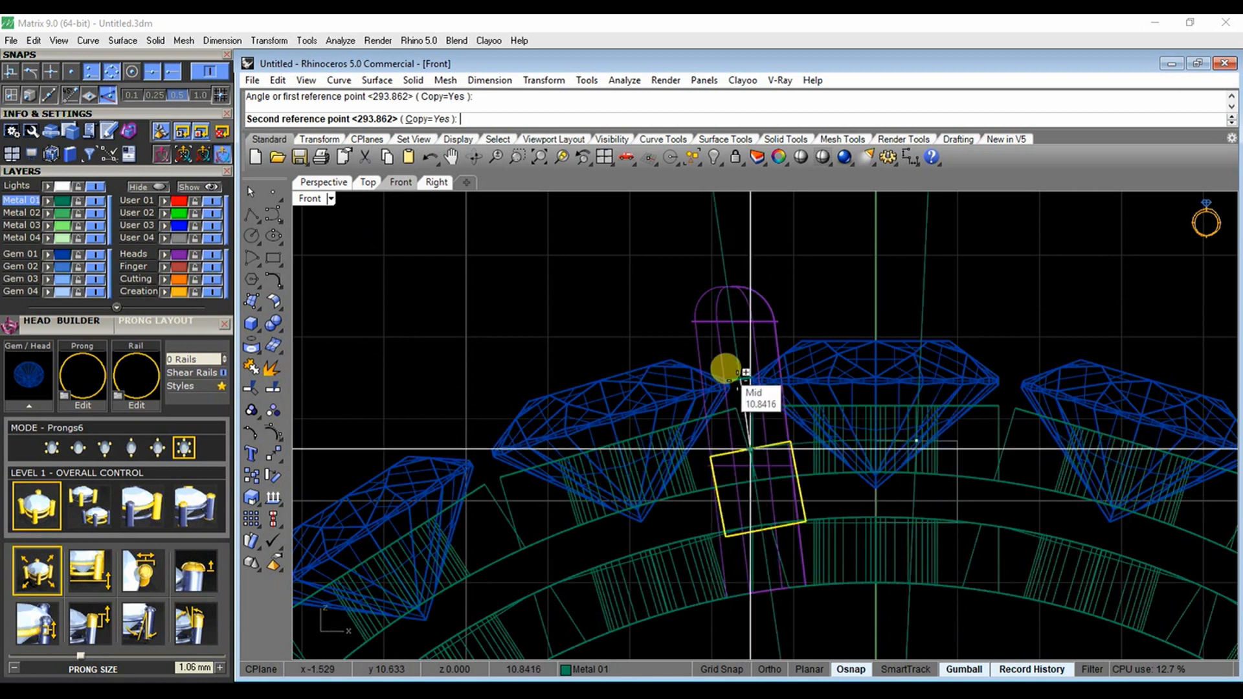
click(772, 484)
key(Delete)
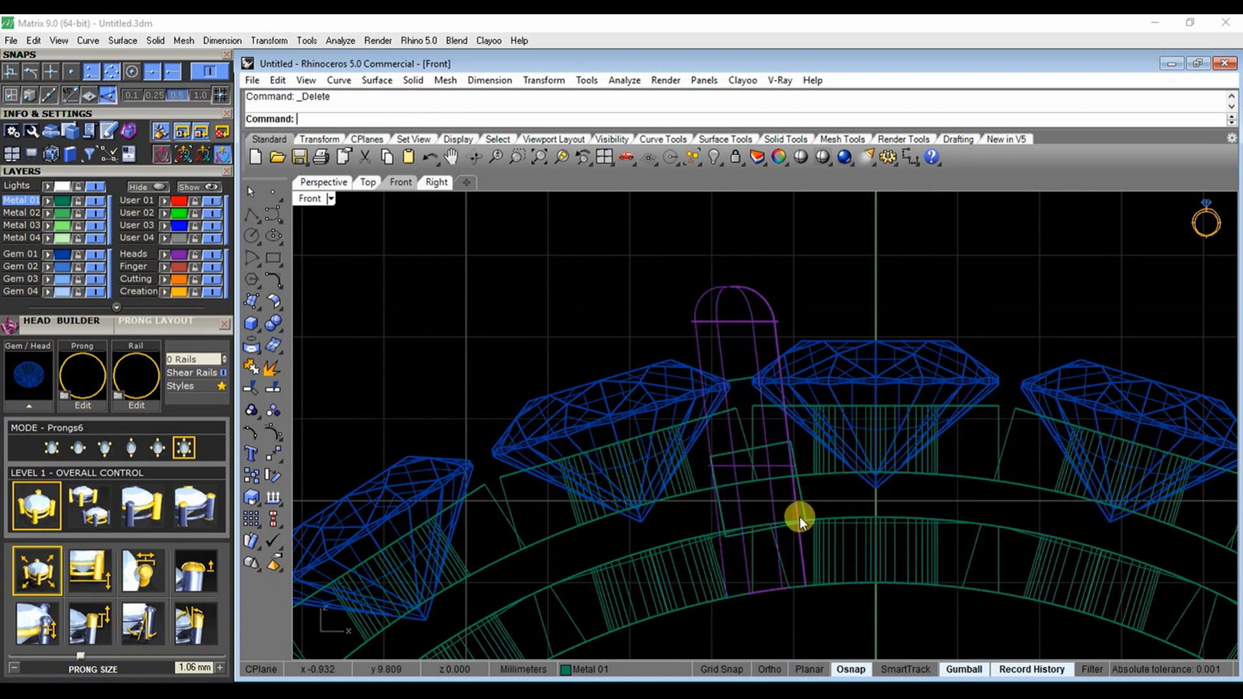
Scale the tilted square down to a smaller rectangle and move it up within the prong outline, just below the girdles
click(807, 496)
drag(760, 440, 749, 413)
drag(760, 500, 745, 397)
drag(750, 454, 727, 446)
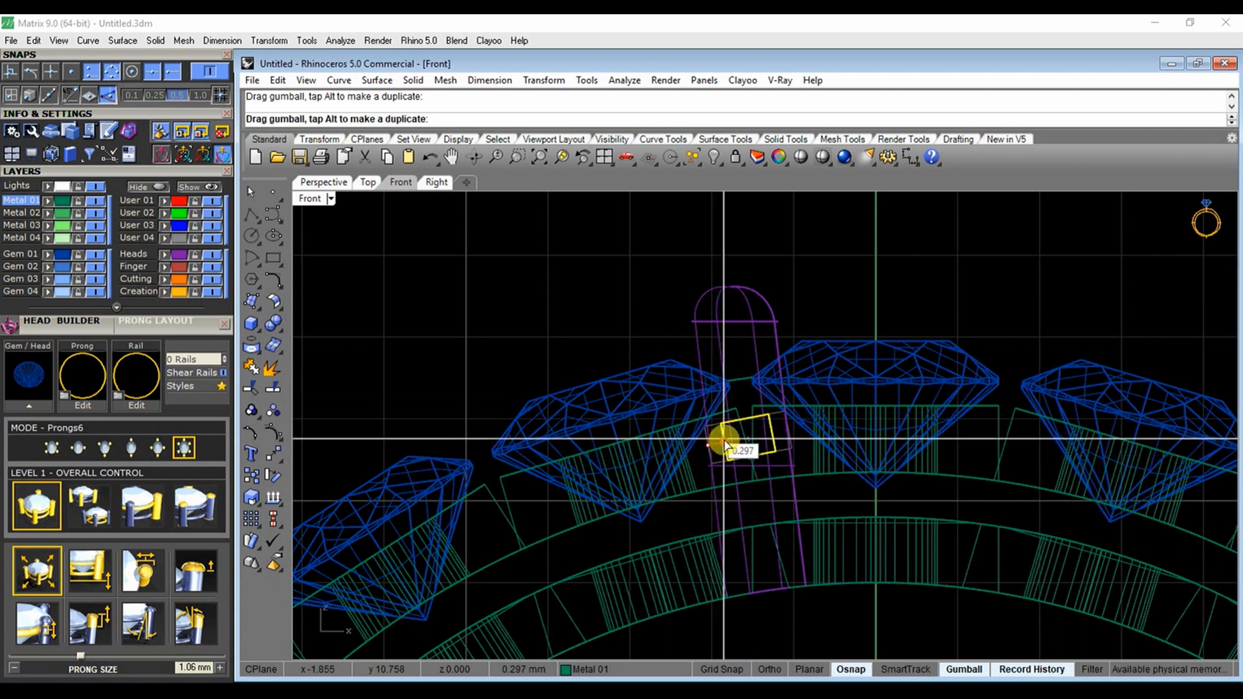
drag(740, 396, 741, 399)
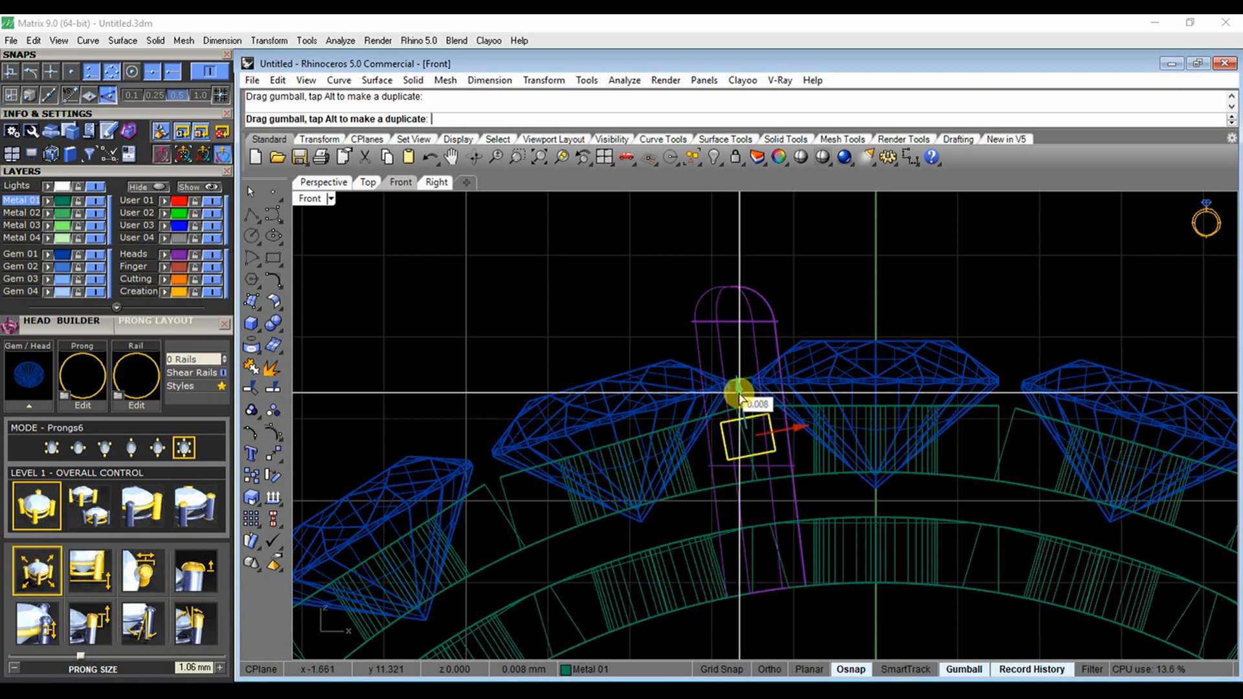
Extrude the rectangle to both sides as a solid on the User 03 layer, joining the two prongs with a connector bar
double_click(323, 199)
double_click(822, 204)
right_drag(818, 203, 907, 369)
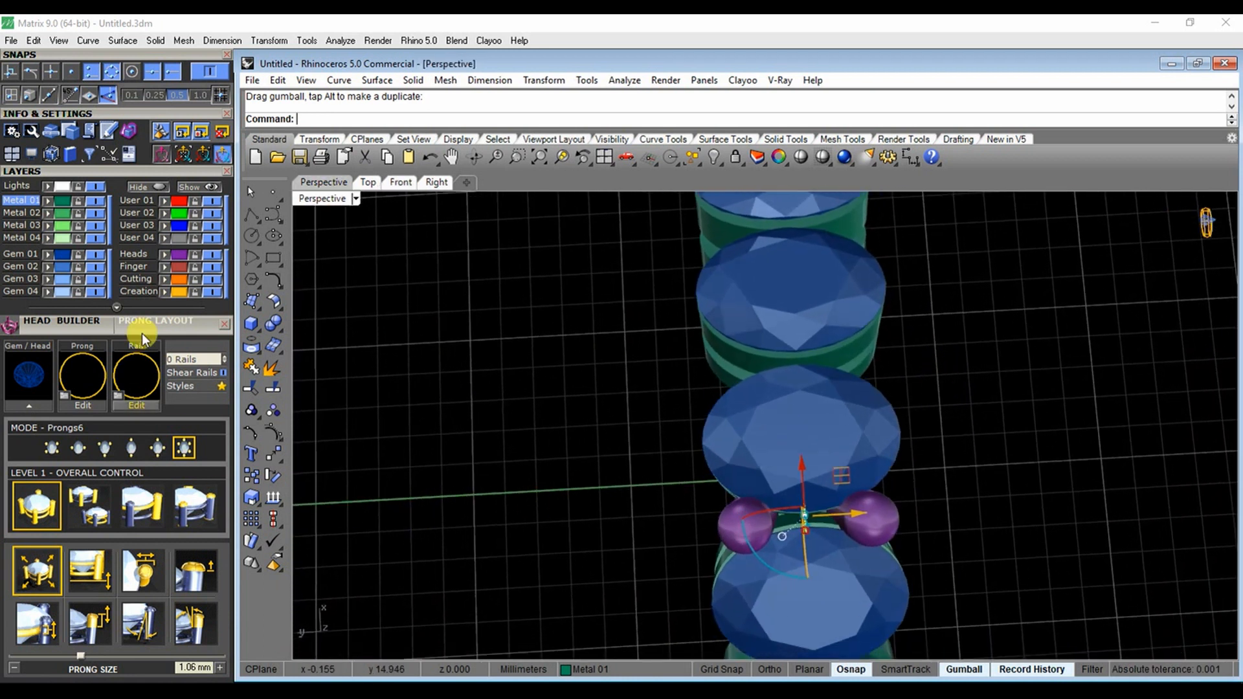
click(149, 224)
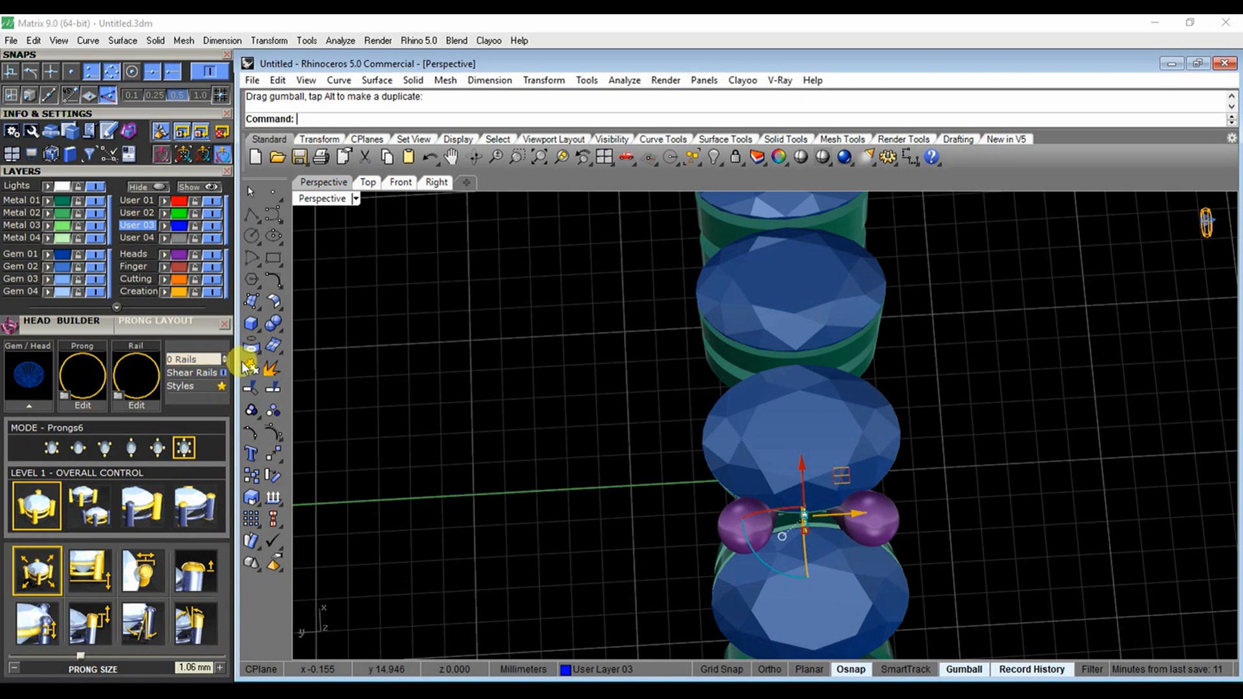
click(325, 381)
click(749, 518)
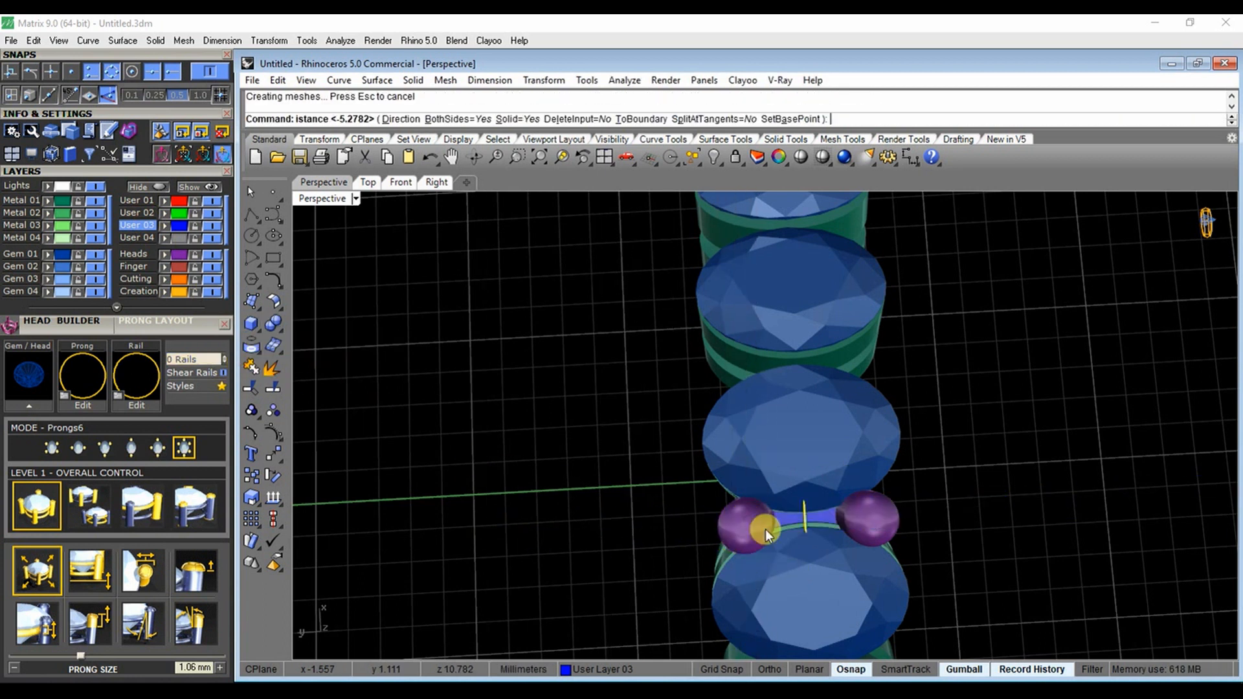
right_drag(959, 492, 1001, 482)
right_drag(915, 439, 707, 445)
Polar array the two prongs and their connector bar about the origin in the front view, with 22 items over 360 degrees
scroll(724, 363, down, 5)
scroll(707, 445, up, 6)
click(695, 470)
scroll(695, 471, up, 3)
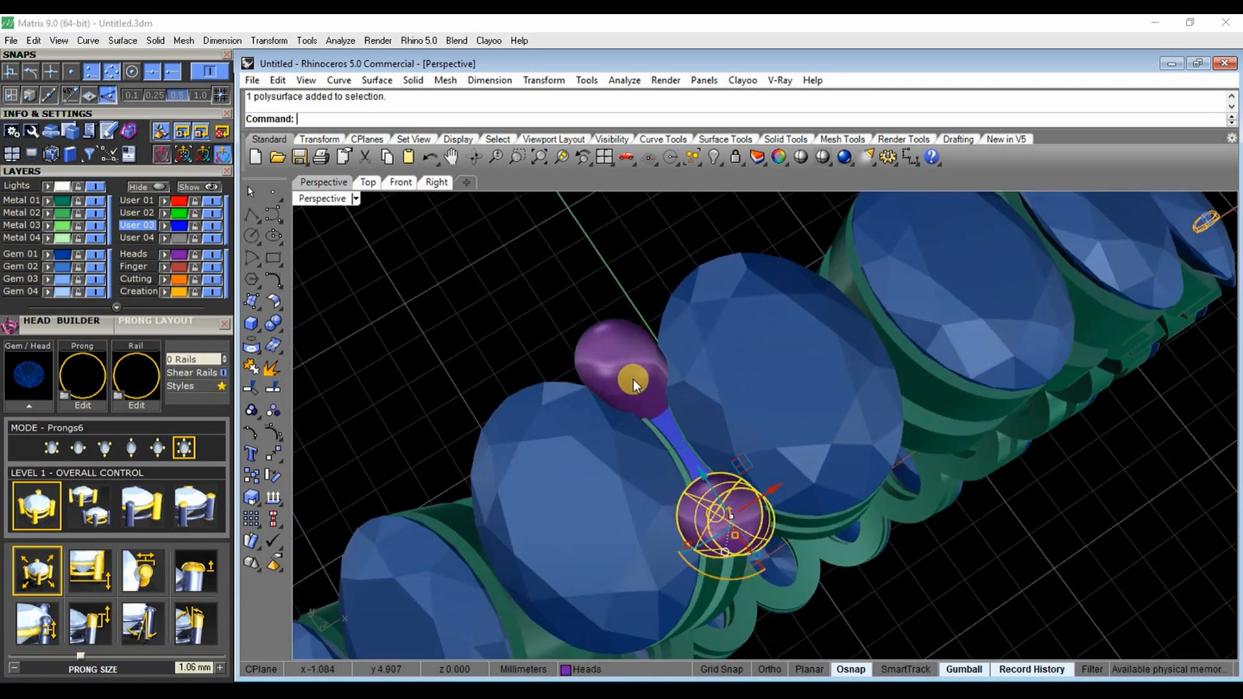
shift+click(633, 380)
shift+click(664, 422)
double_click(337, 199)
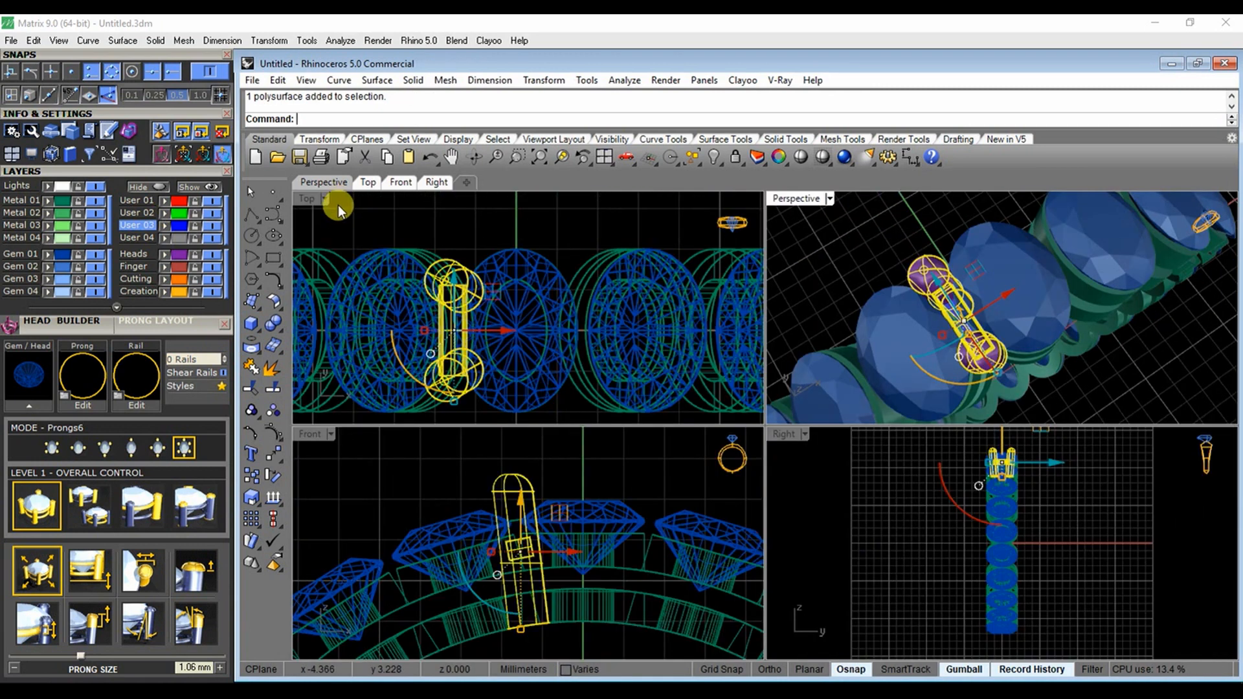
double_click(318, 427)
click(284, 453)
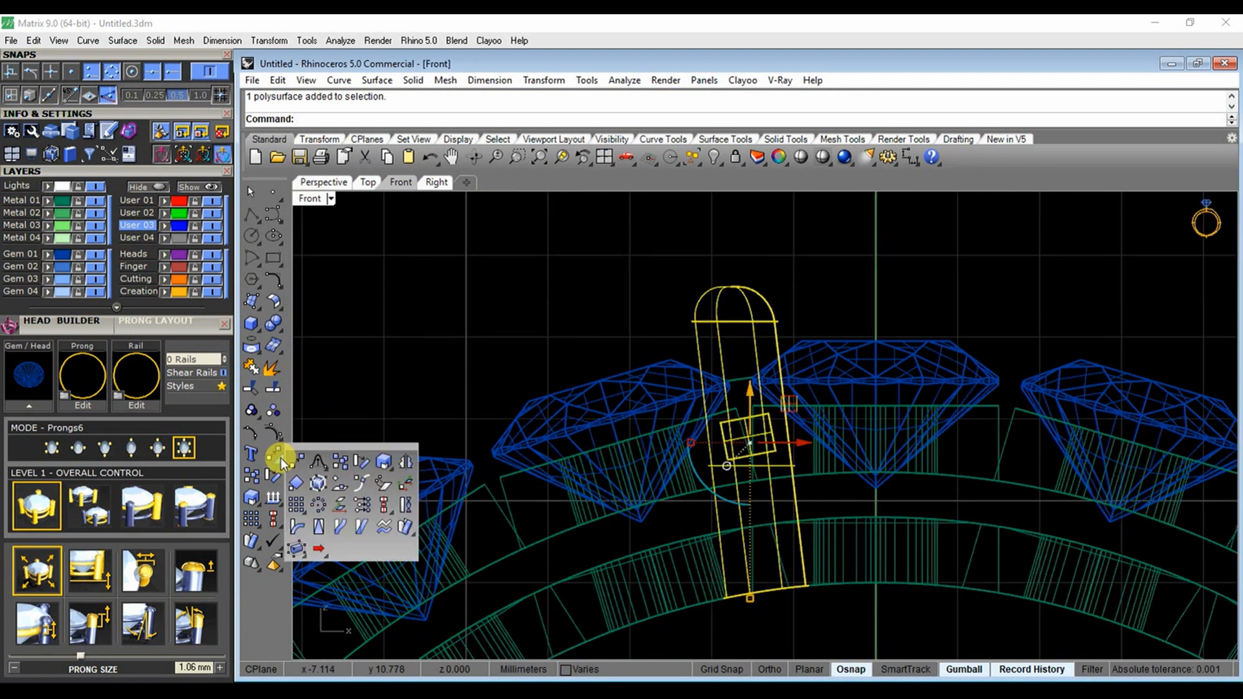
click(325, 507)
text(0)
key(Return)
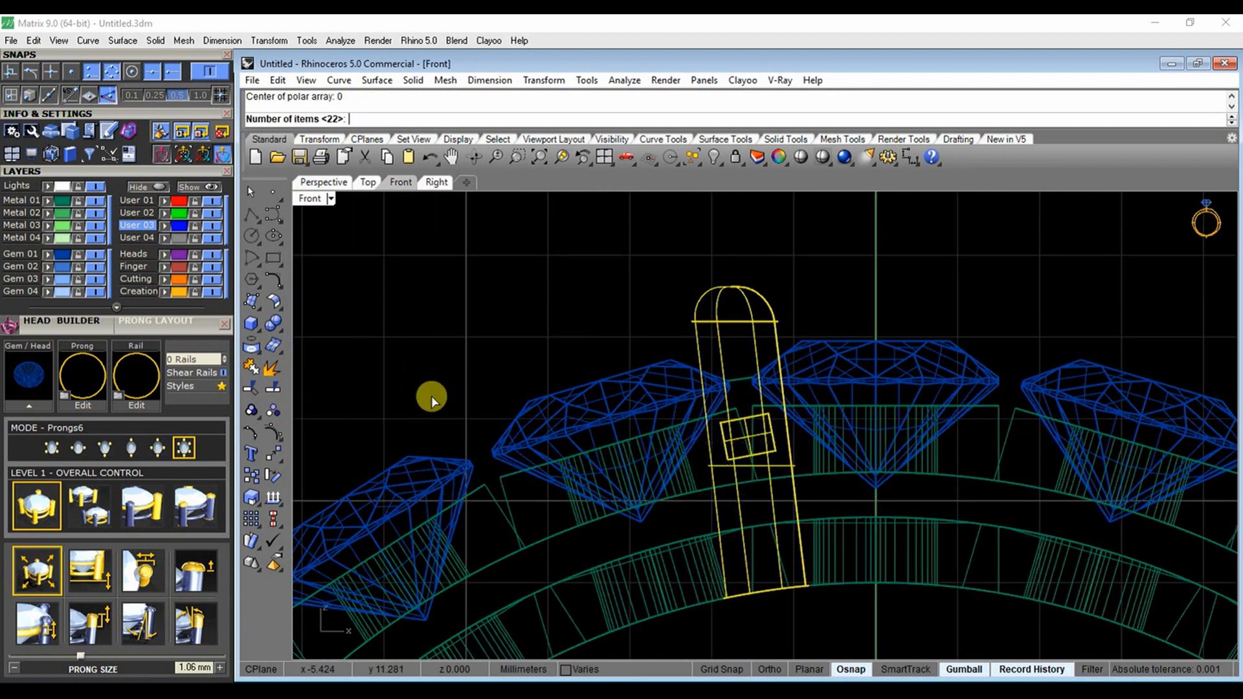
key(Return)
key(Return)
key(Return)
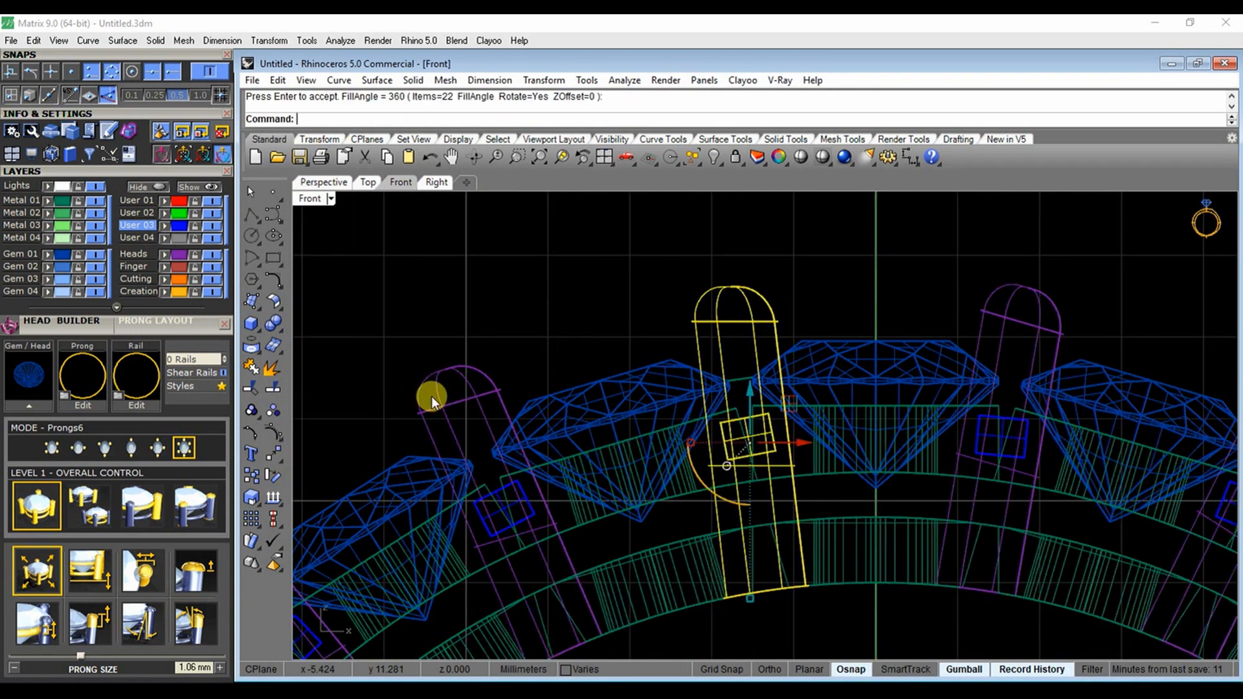
click(697, 318)
Try shifting the far prong left of the top gem freehand in the perspective view, and undo the move
double_click(313, 200)
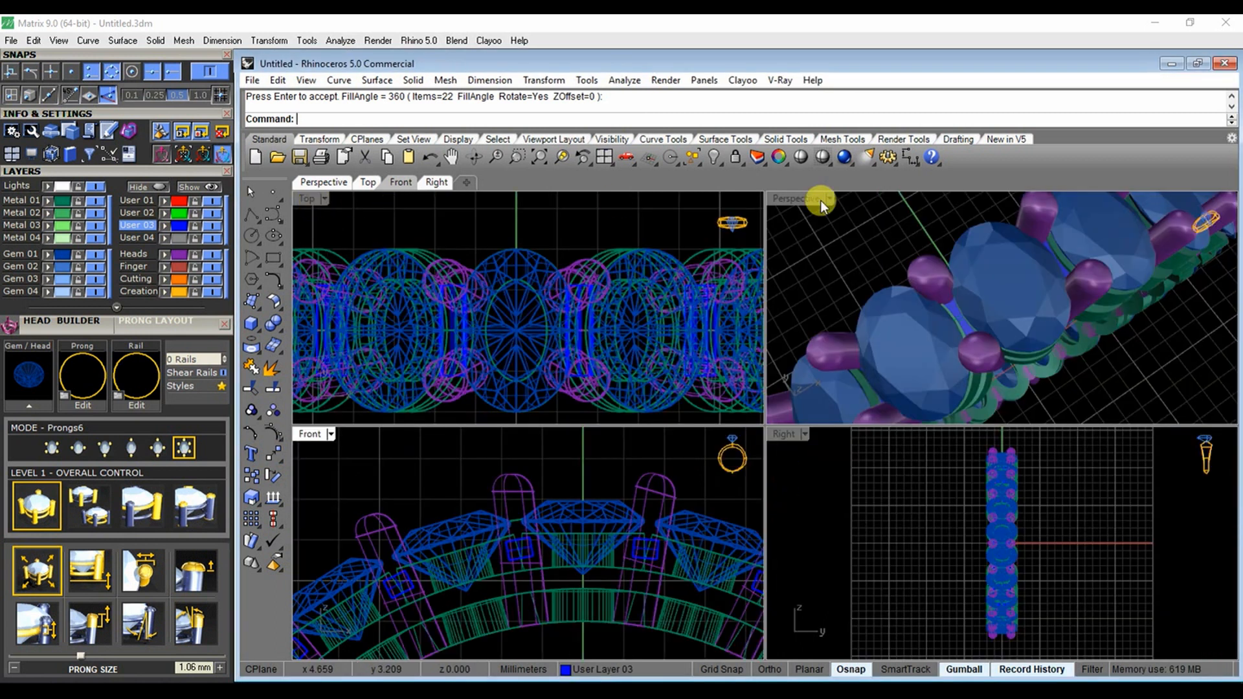
double_click(799, 196)
click(654, 388)
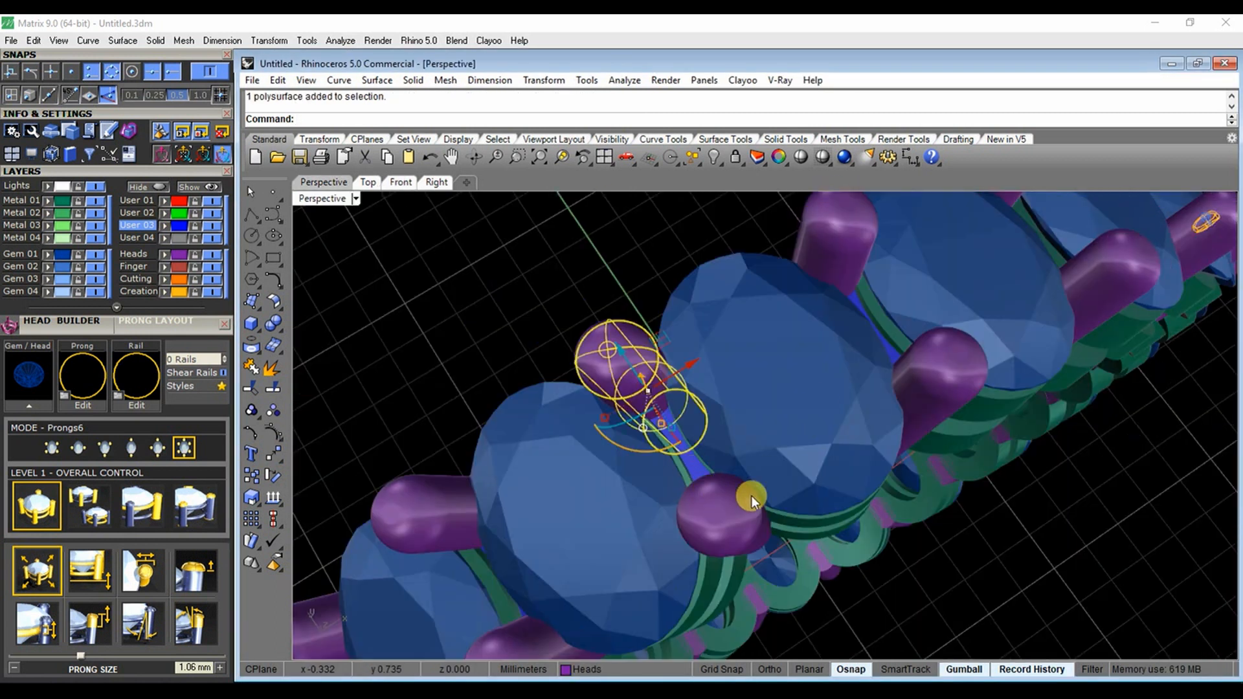
scroll(859, 504, down, 4)
right_drag(1046, 543, 694, 461)
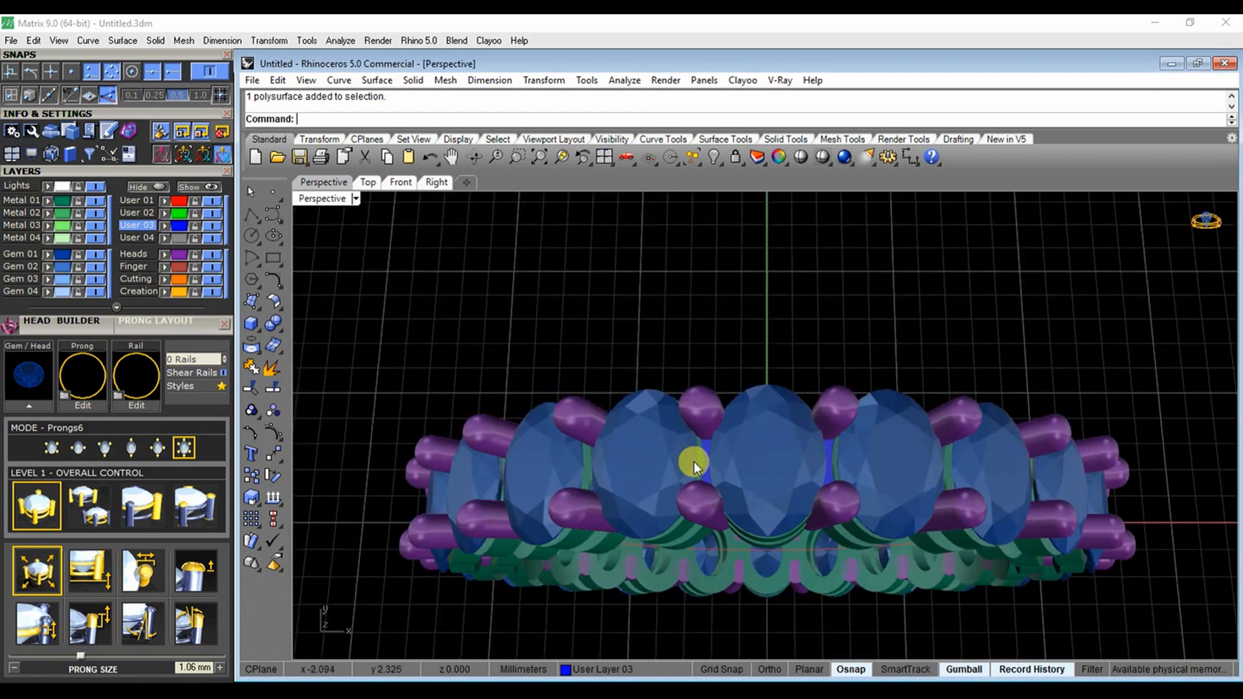
click(695, 413)
drag(701, 369, 716, 361)
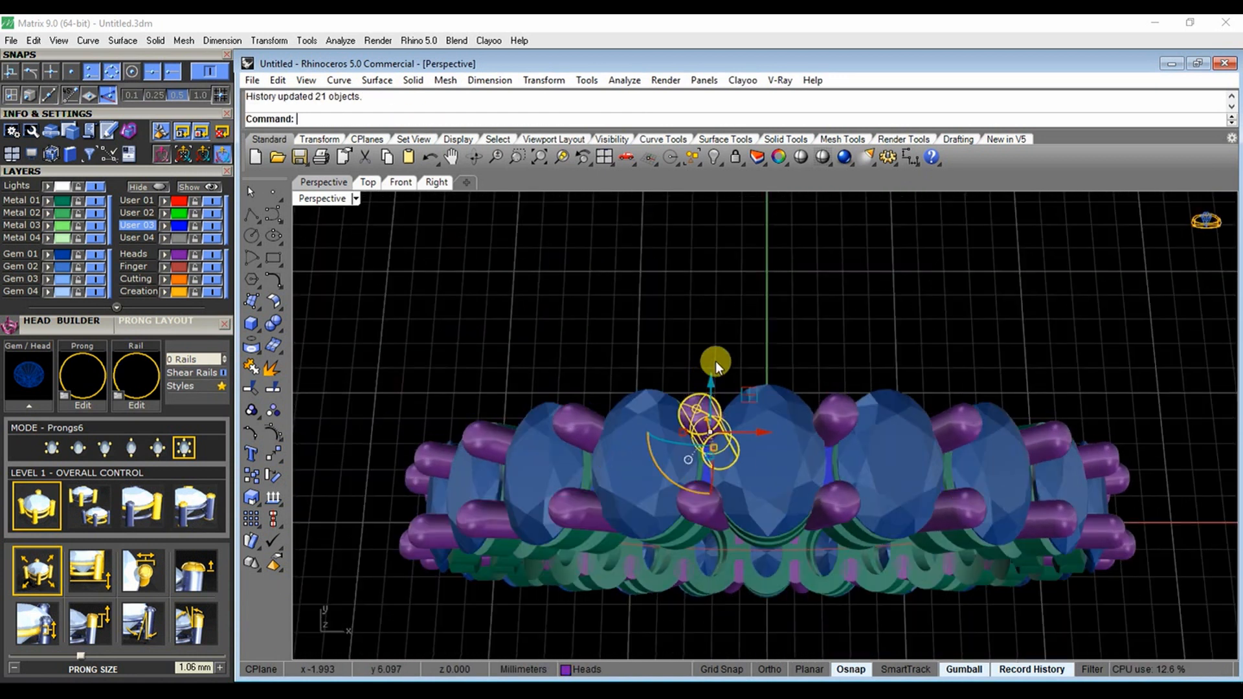
key(ctrl+z)
Move the far prong left of the top gem slightly inward towards the band's centreline by an exact negative distance
scroll(685, 378, up, 5)
scroll(869, 429, down, 2)
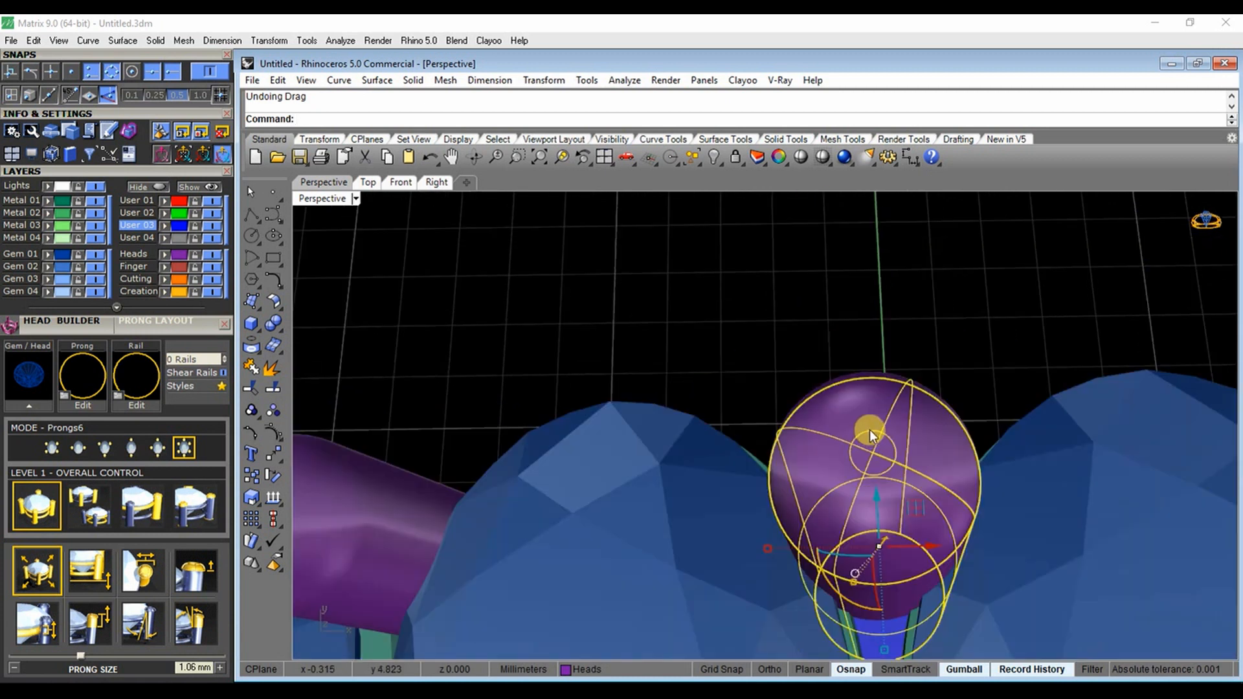
scroll(880, 425, down, 3)
scroll(826, 387, up, 5)
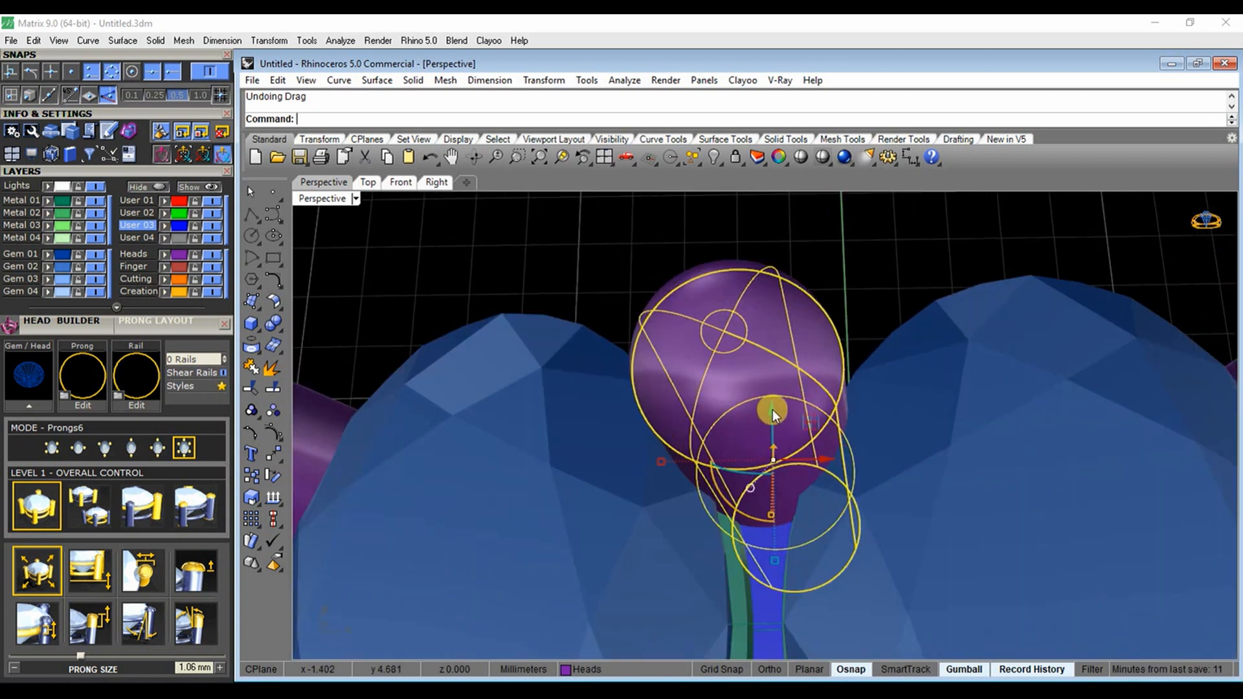
drag(771, 410, 775, 421)
click(771, 413)
text(-0)
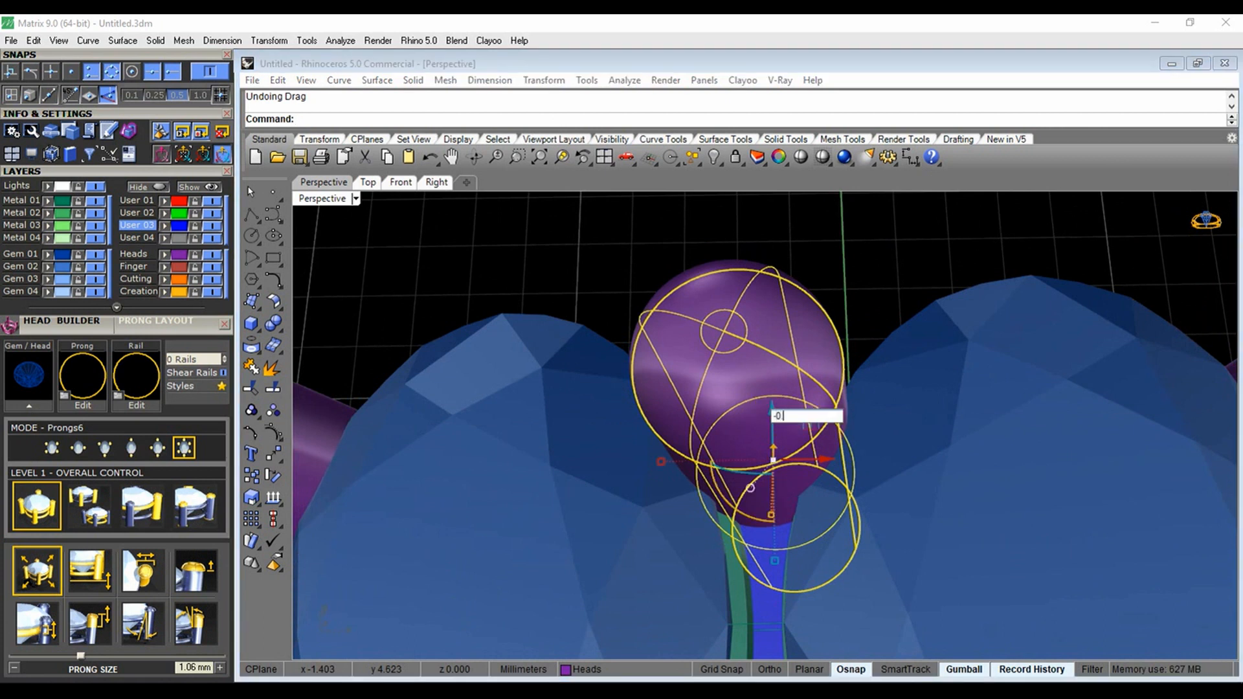
key(Return)
Move the matching near prong inward towards the band's centreline by an exact positive distance, and check the whole ring
scroll(798, 503, down, 4)
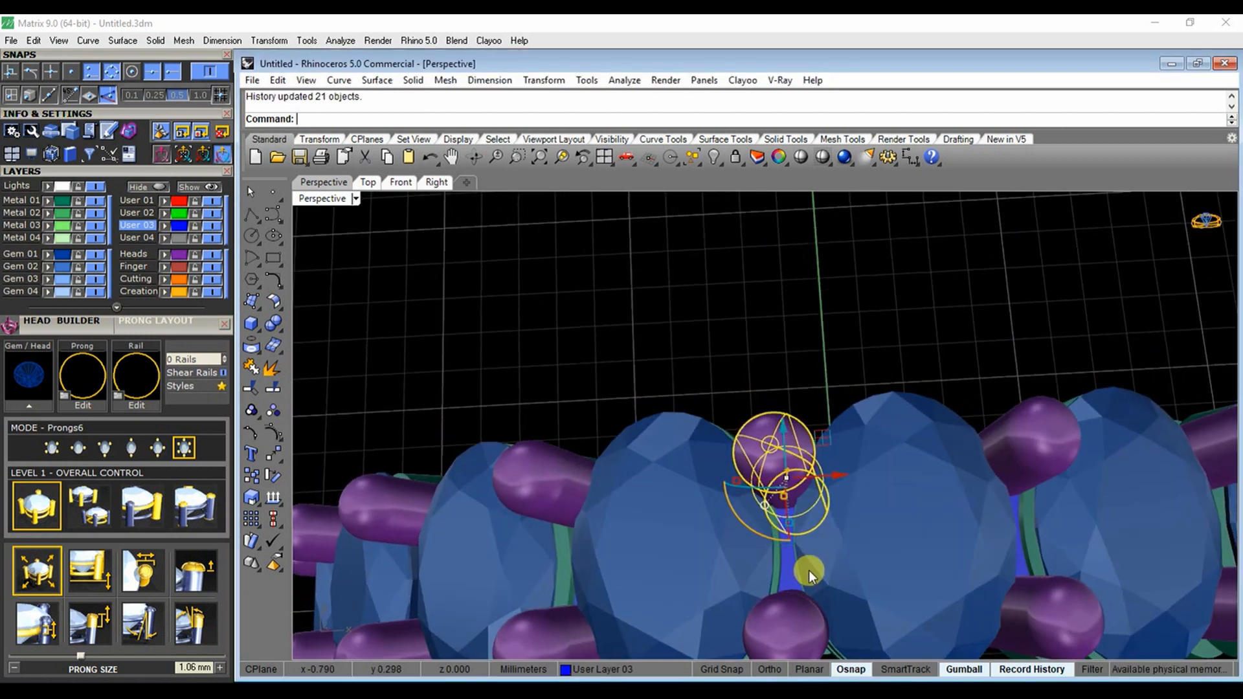
click(795, 572)
click(792, 552)
text(0)
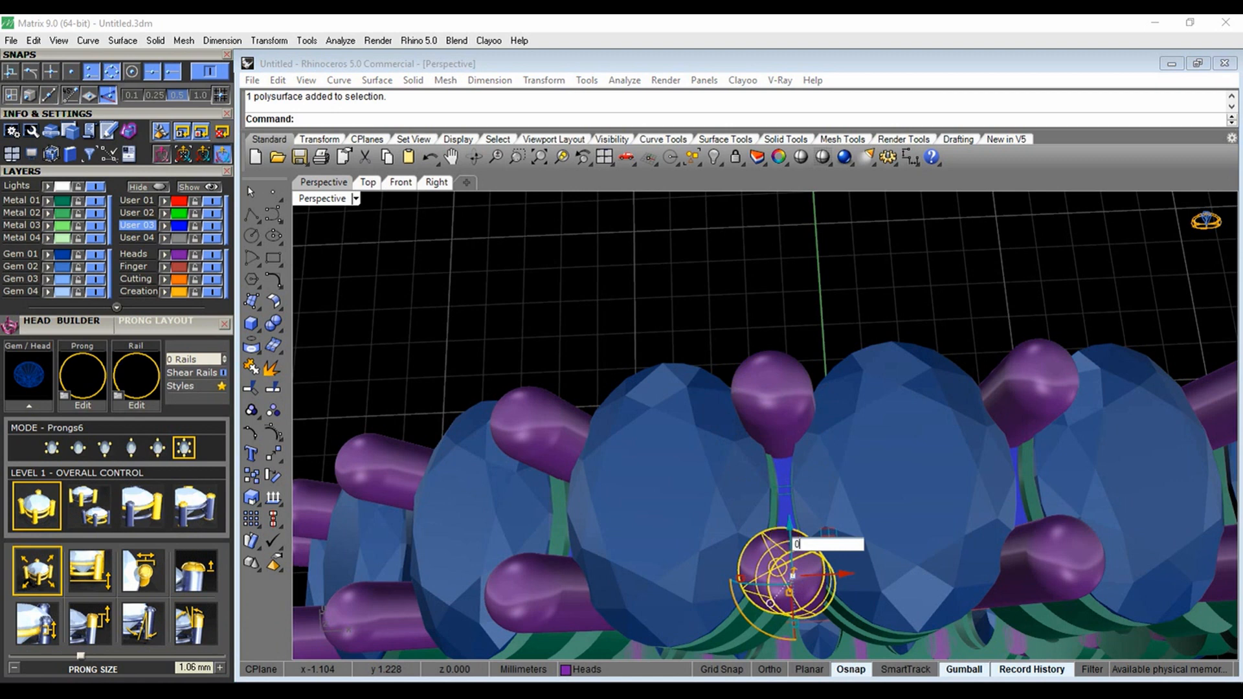
key(Return)
scroll(827, 335, down, 3)
right_drag(828, 335, 830, 372)
scroll(707, 302, up, 3)
scroll(713, 307, down, 3)
scroll(799, 402, up, 3)
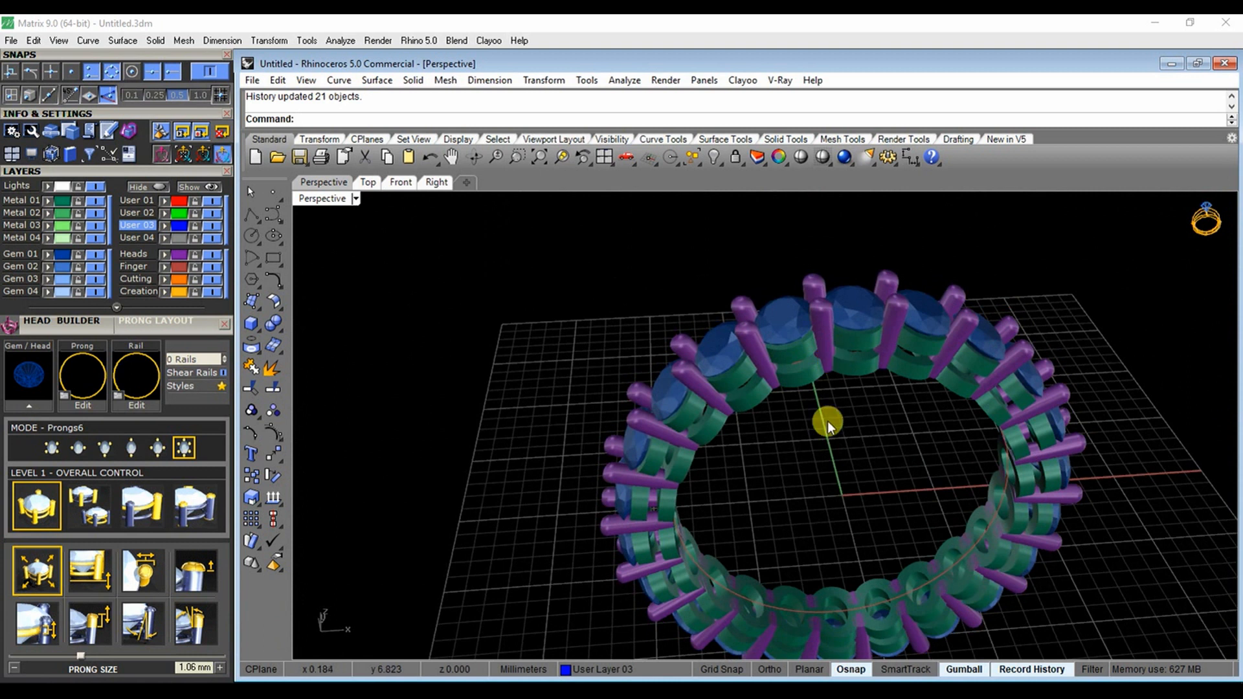
Boolean-union all bezel parts on the Metal 01 layer, and select the united body to check it
click(274, 323)
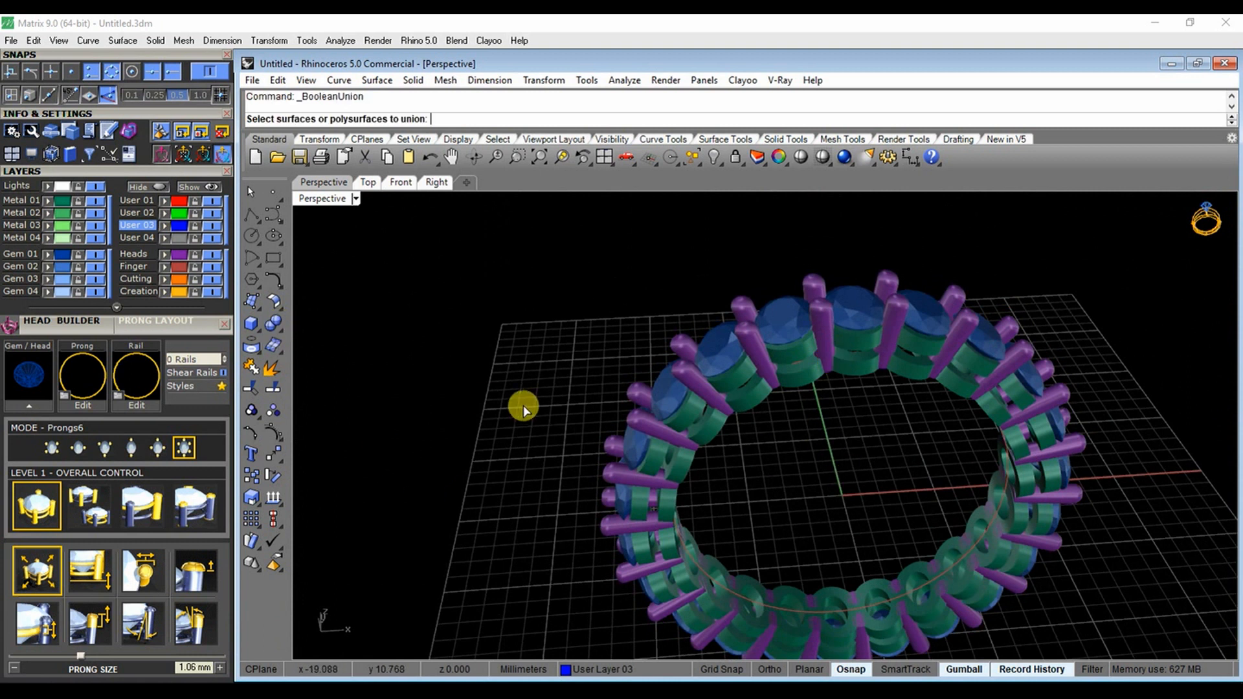
click(29, 199)
right_click(502, 302)
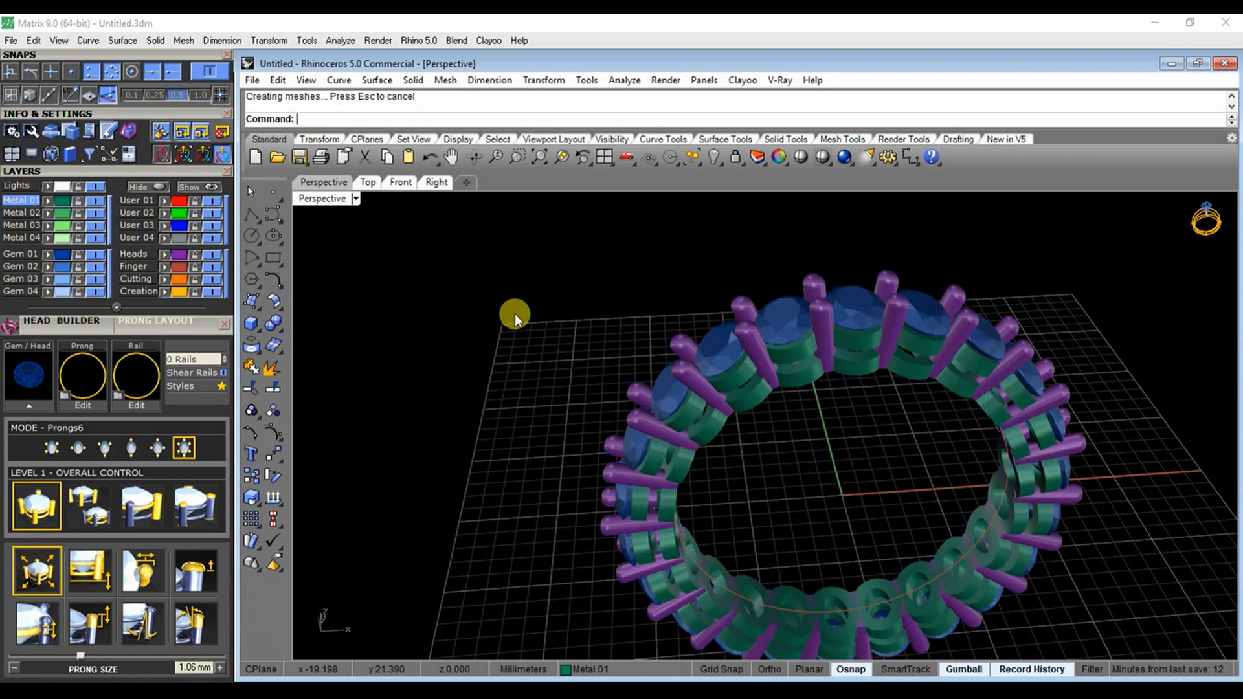
click(755, 404)
right_drag(829, 449, 780, 408)
drag(799, 426, 656, 429)
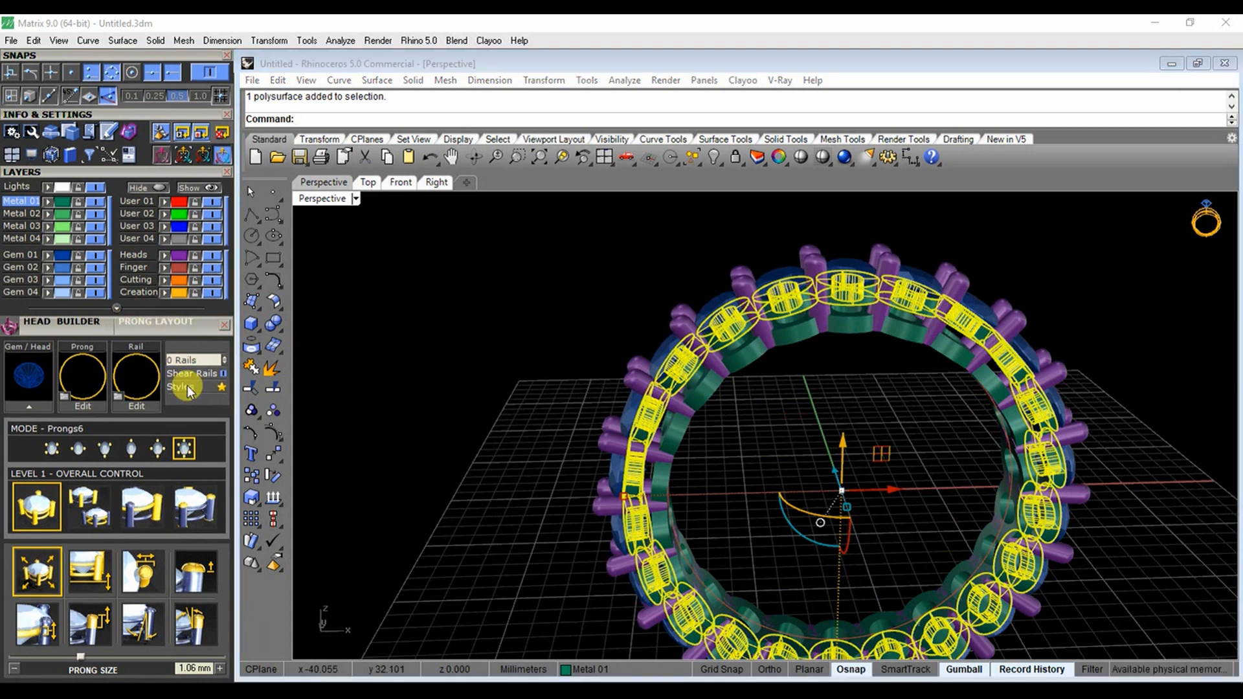
Start the Gem Cutter builder
scroll(187, 386, up, 5)
click(173, 63)
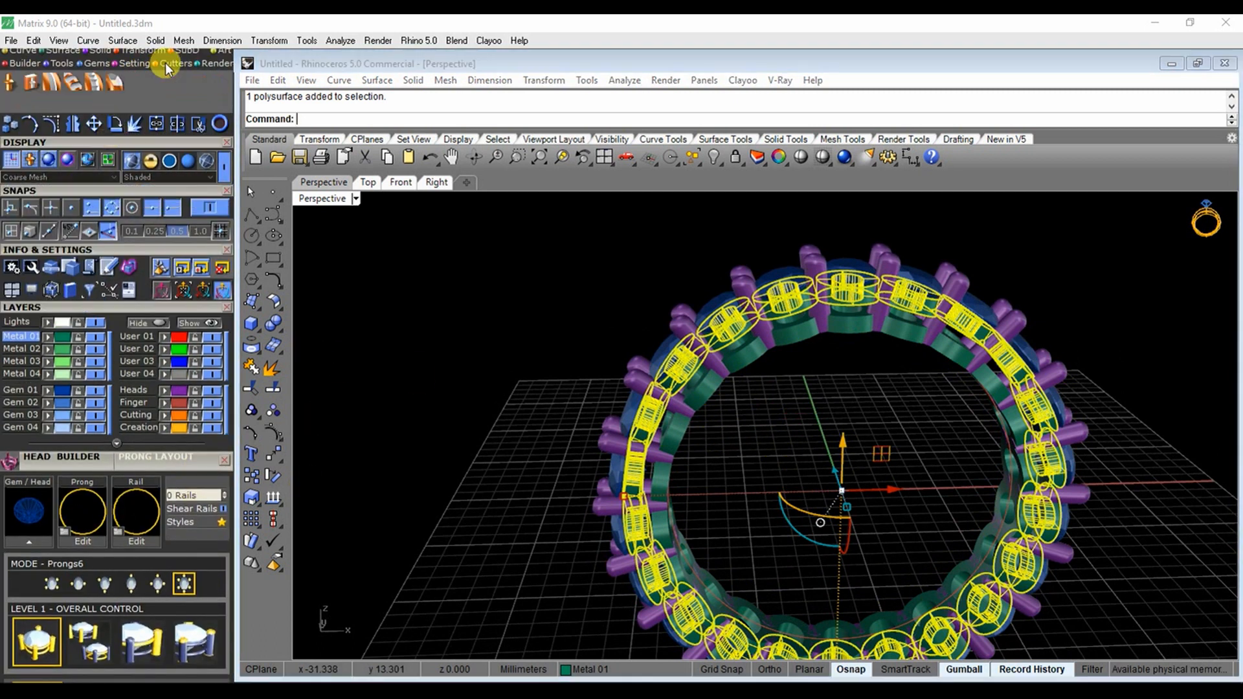
click(9, 83)
click(64, 539)
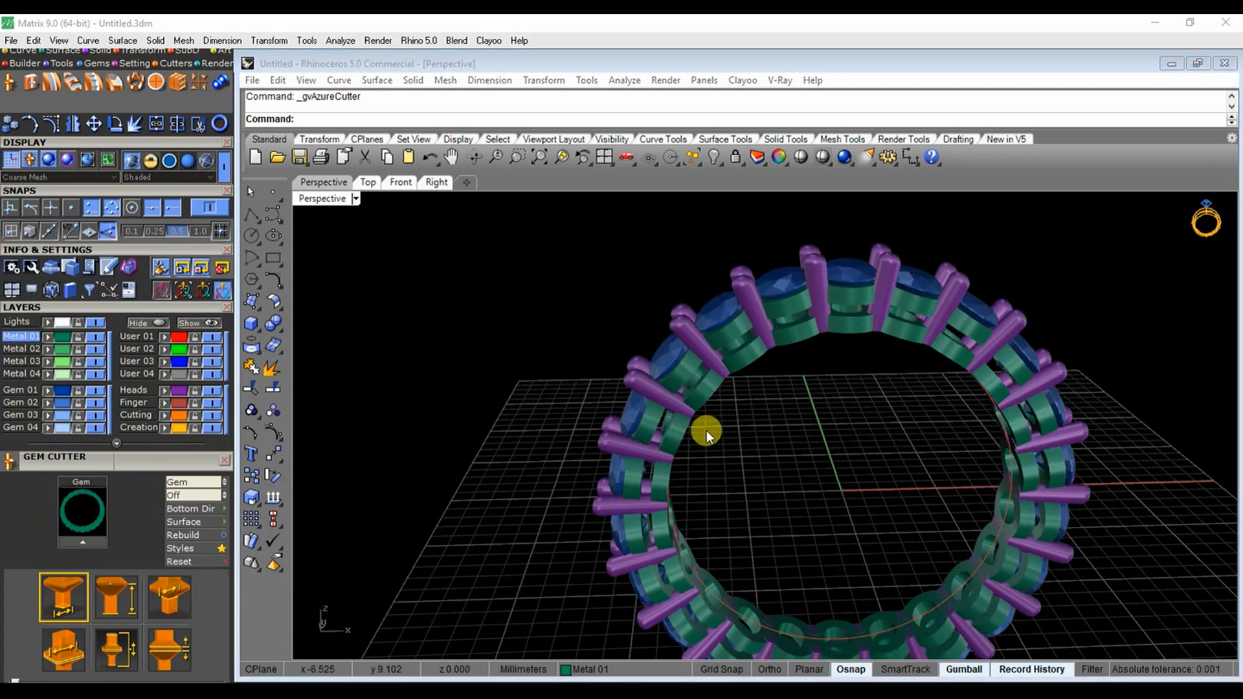
click(188, 551)
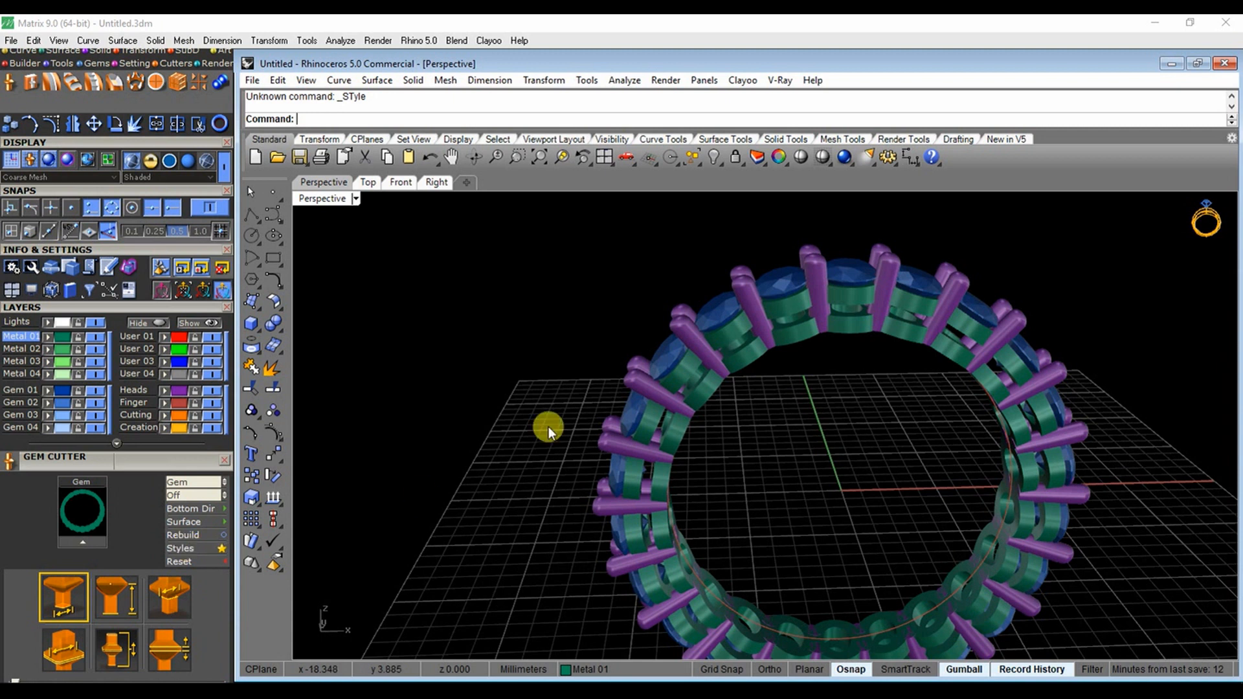
click(20, 416)
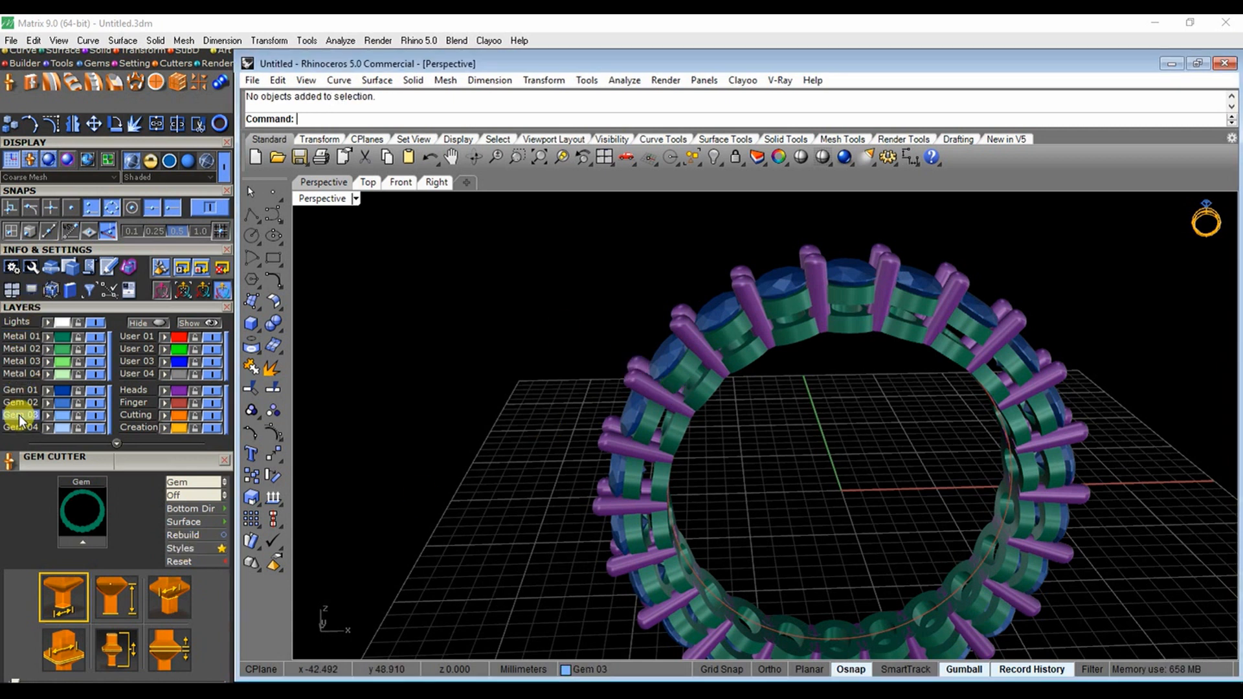
click(72, 548)
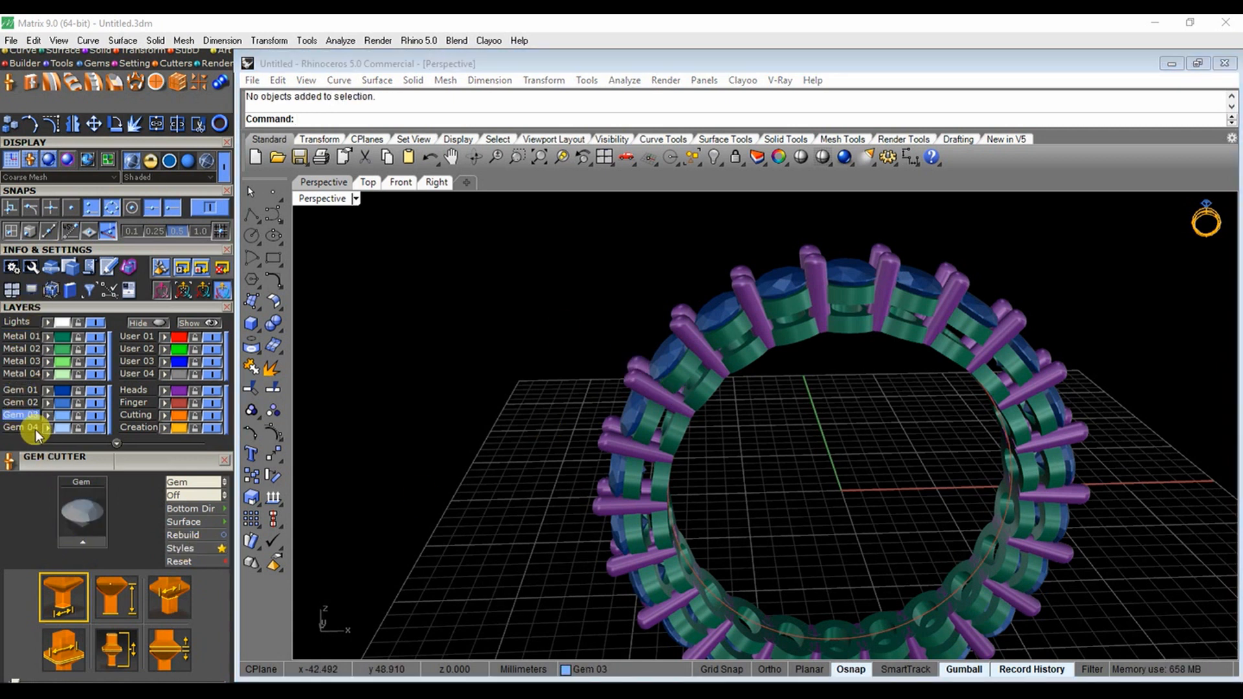
click(20, 402)
Load the Gem 01 layer's gems into the Gem Cutter, apply the Divot Standard style and create the cutters
click(18, 391)
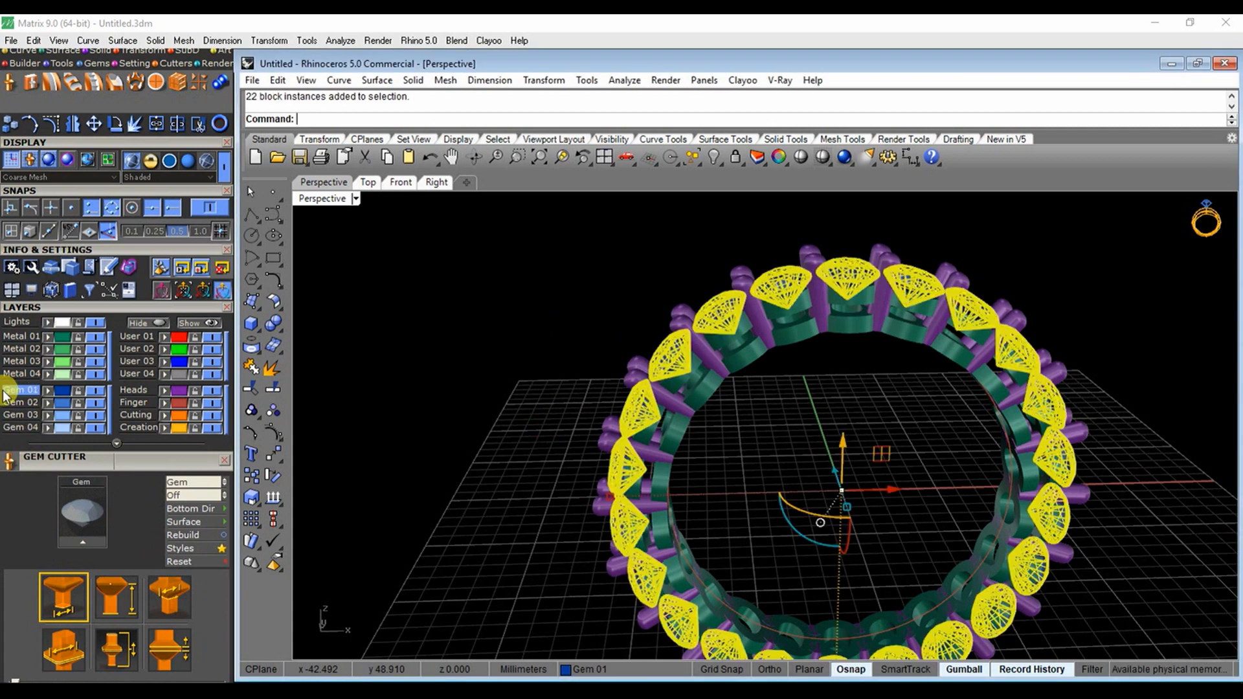
click(101, 545)
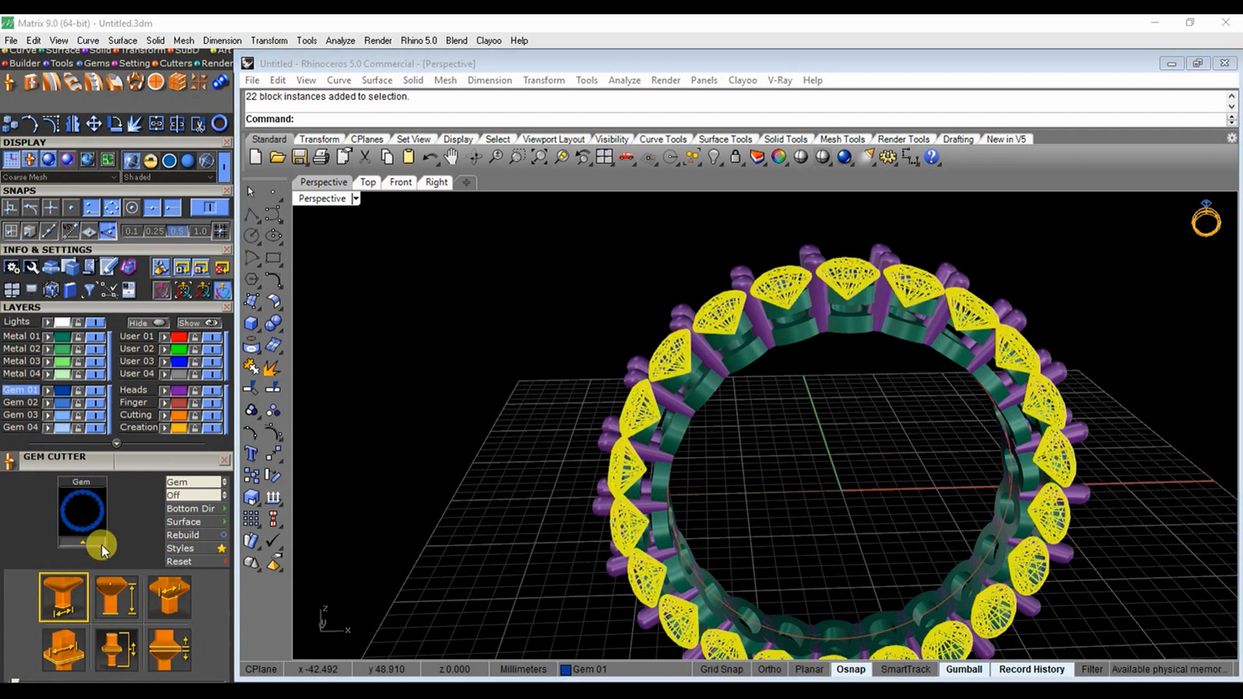
click(185, 554)
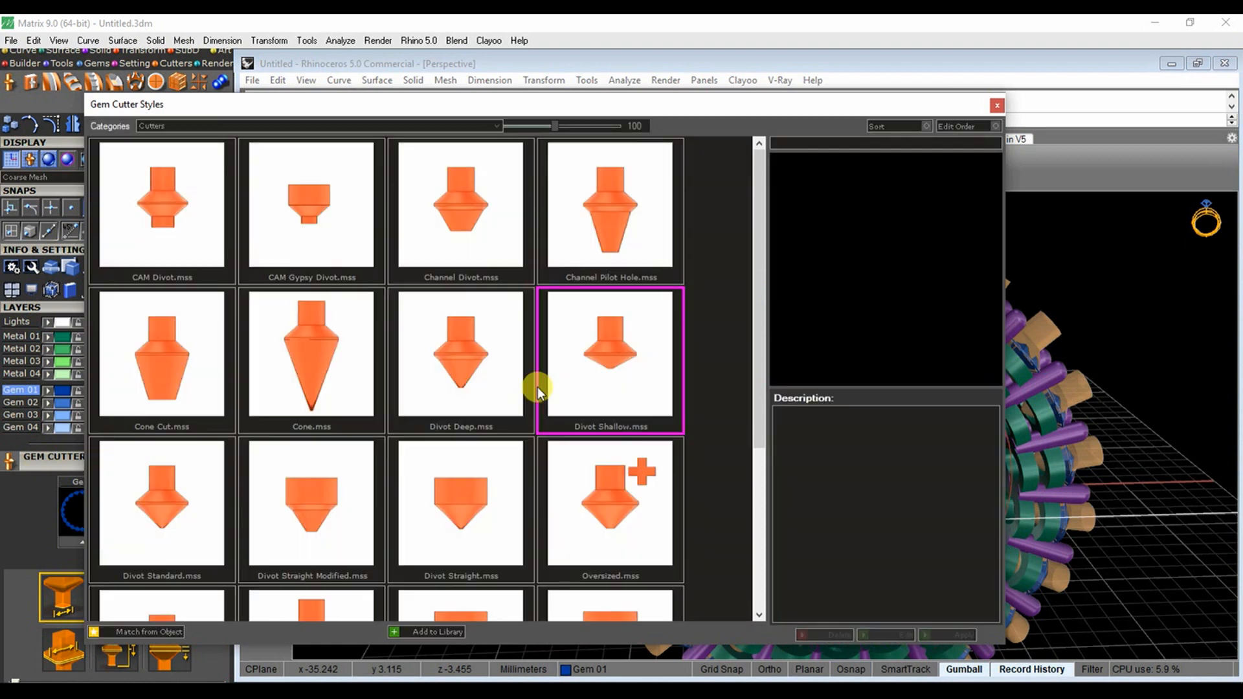
click(186, 489)
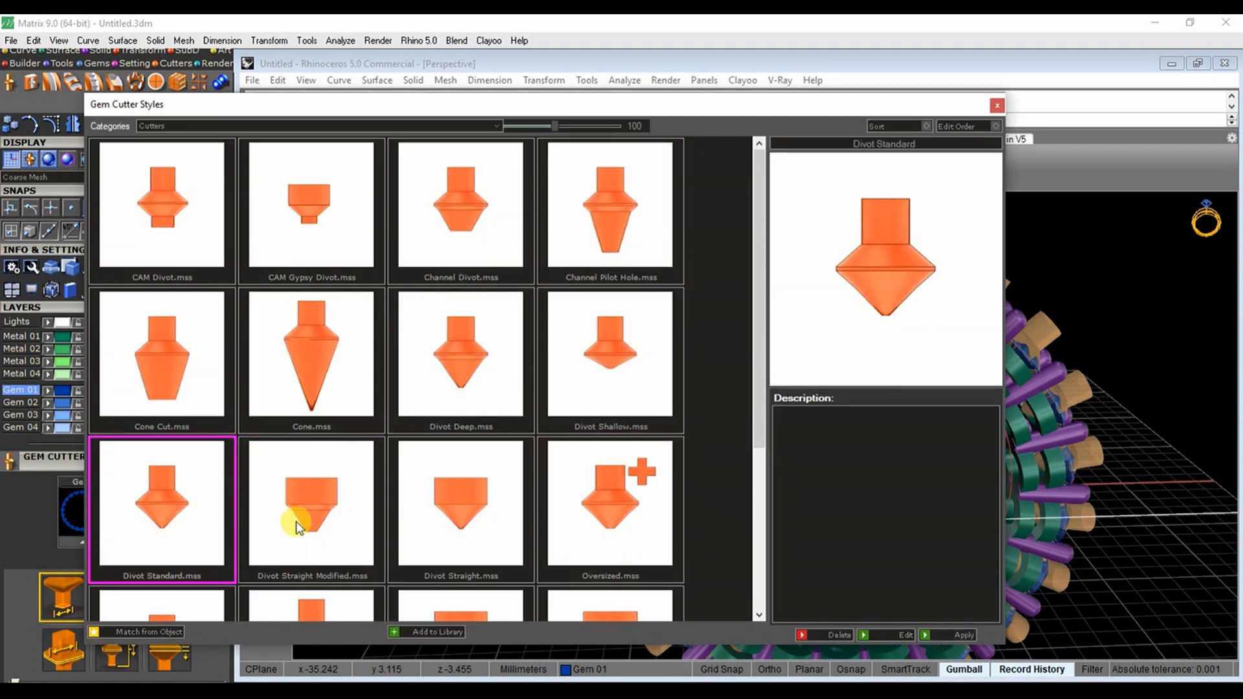
click(922, 636)
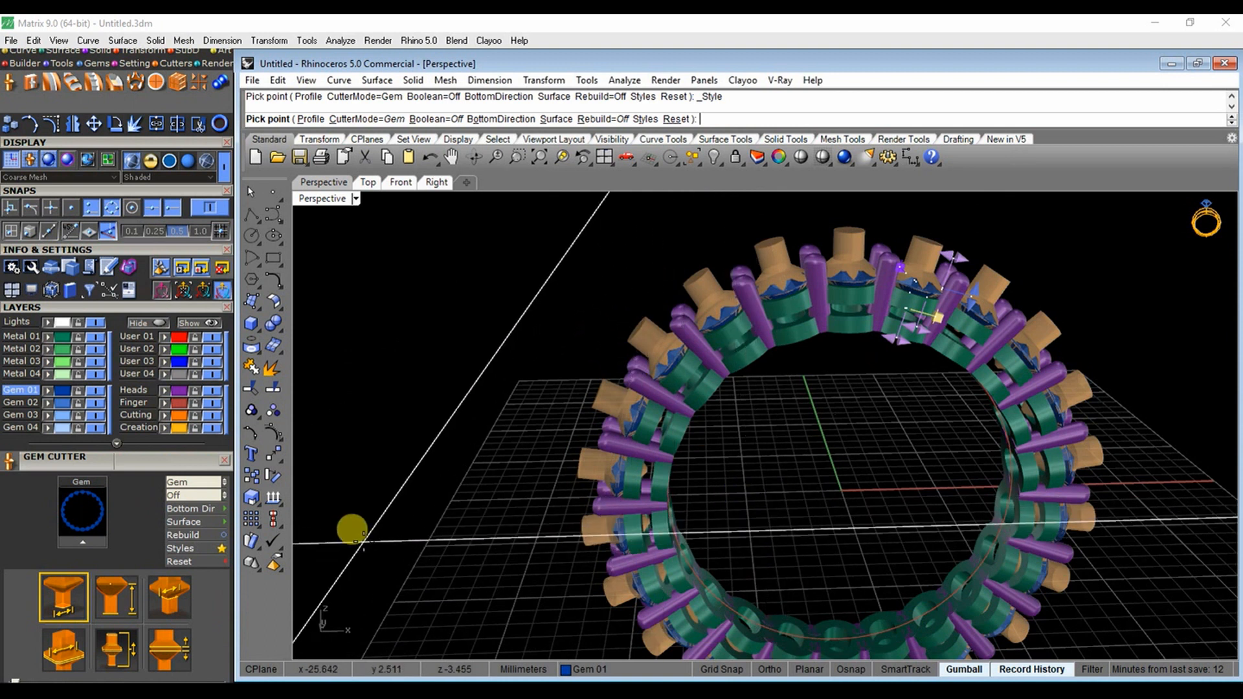
right_click(363, 542)
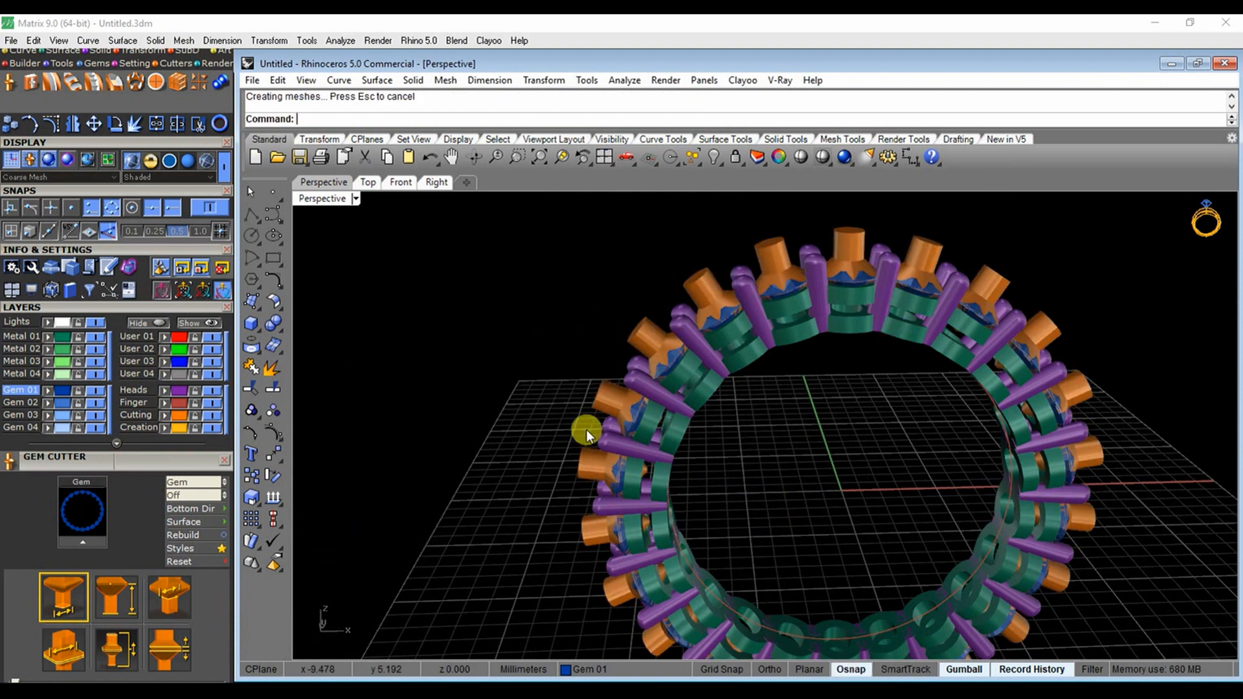
Subtract the gem cutters from the united bezel body with Boolean Difference
click(278, 330)
click(317, 333)
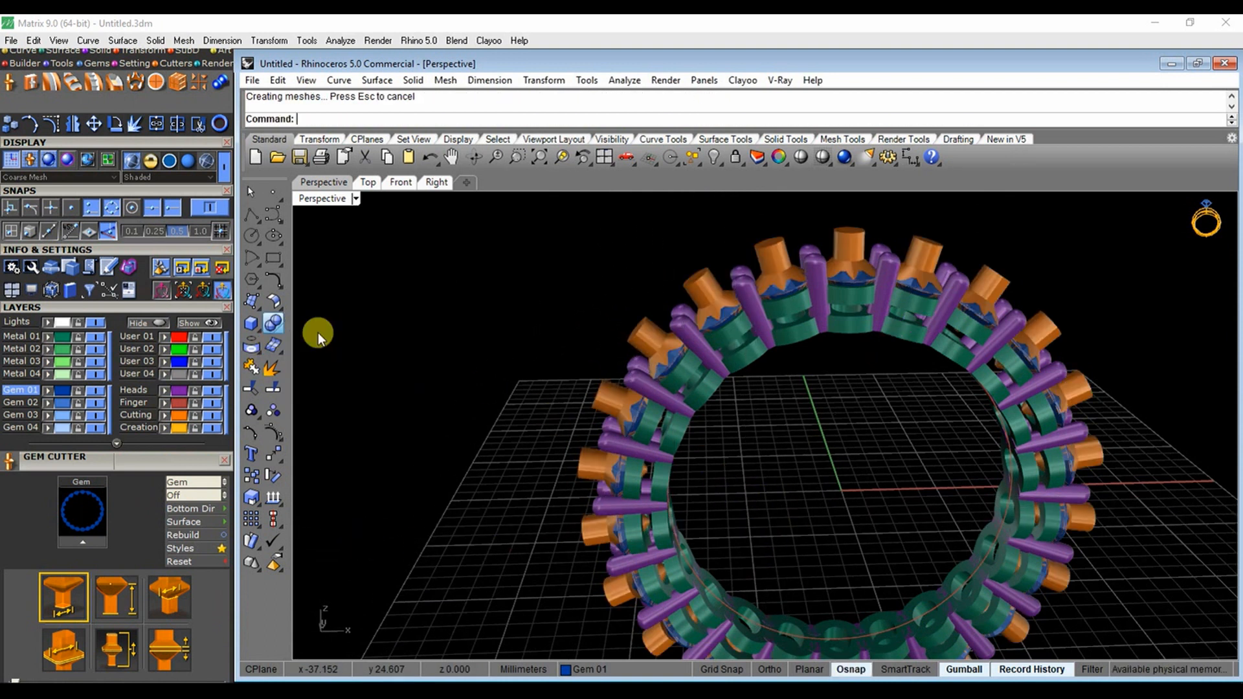
click(681, 367)
key(Return)
click(643, 348)
key(Return)
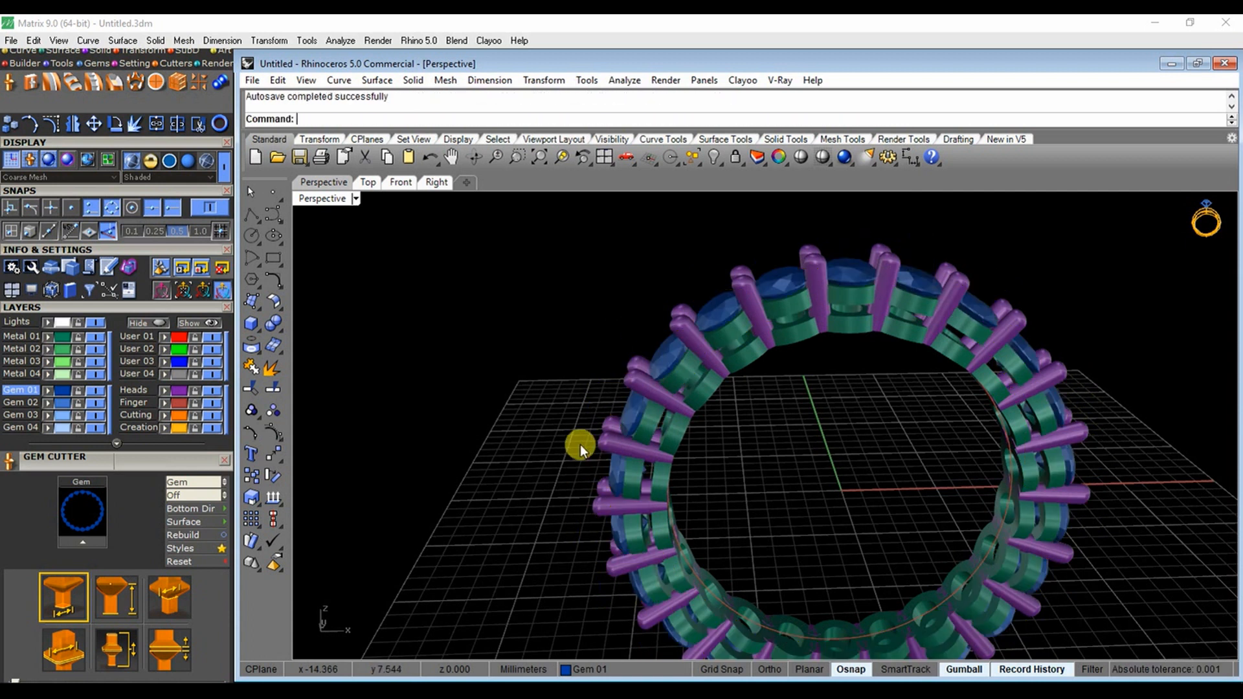
Make Metal 01 the current layer, hide the gems and examine the gem seats cut into the bezels
click(21, 336)
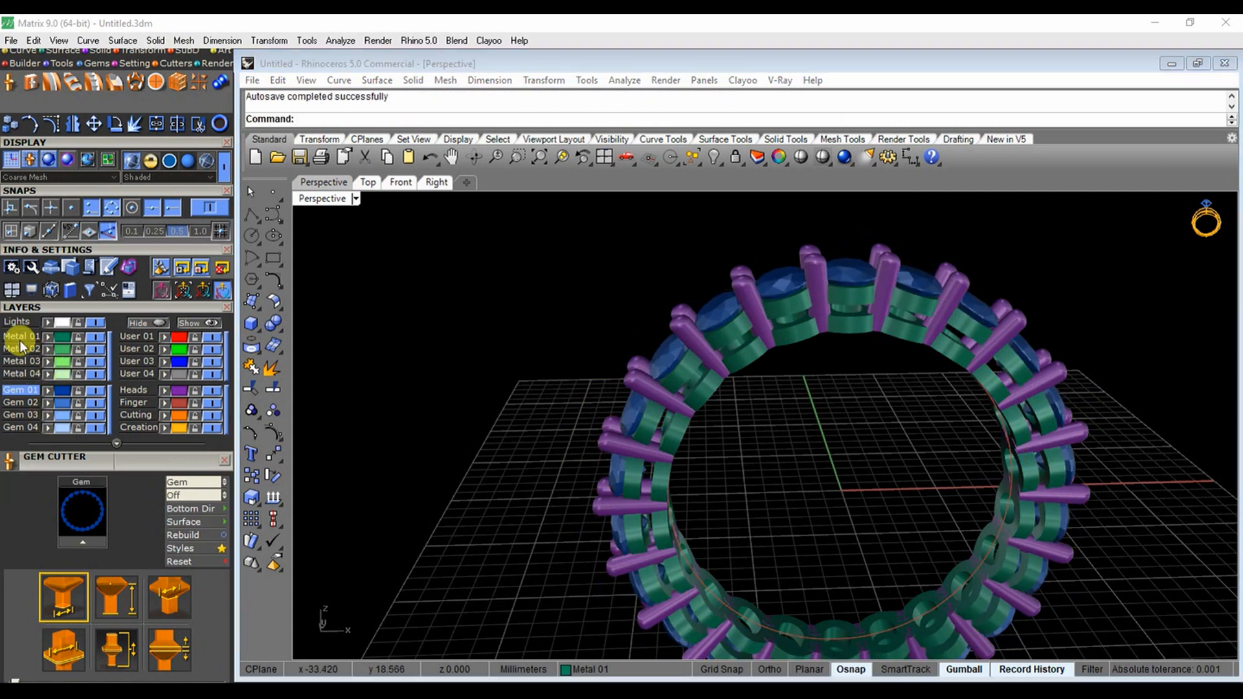
click(97, 402)
right_drag(838, 356, 829, 448)
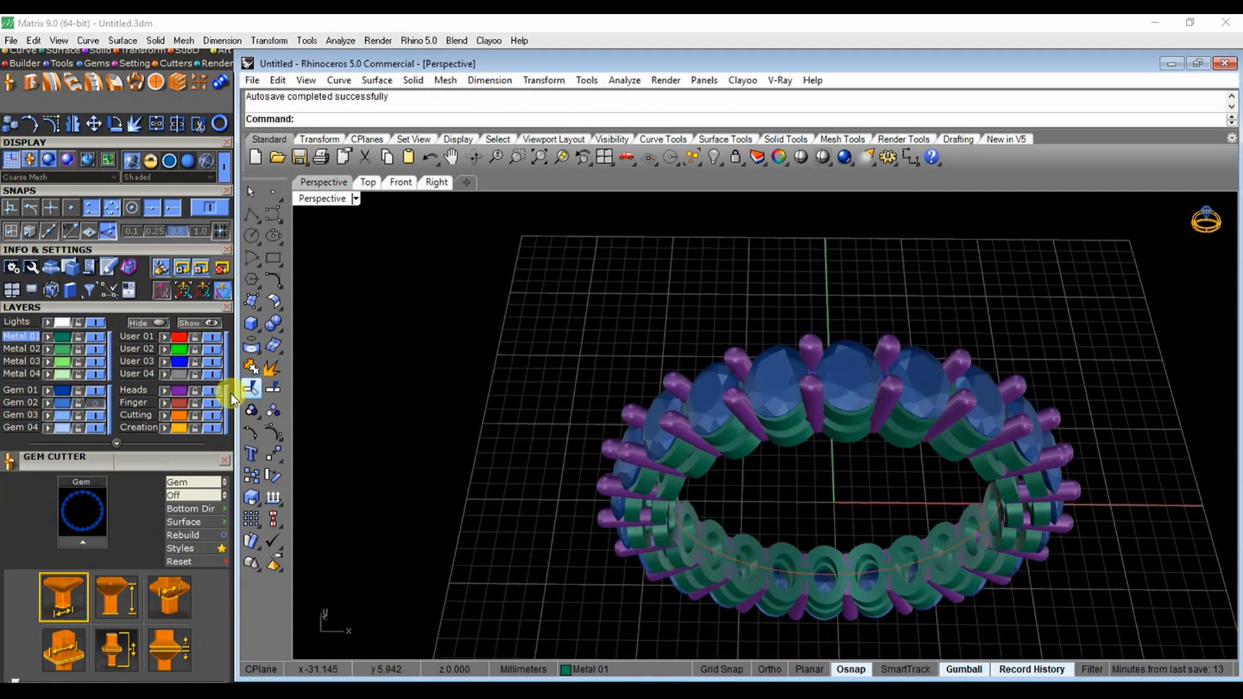
click(95, 401)
right_drag(825, 376, 784, 408)
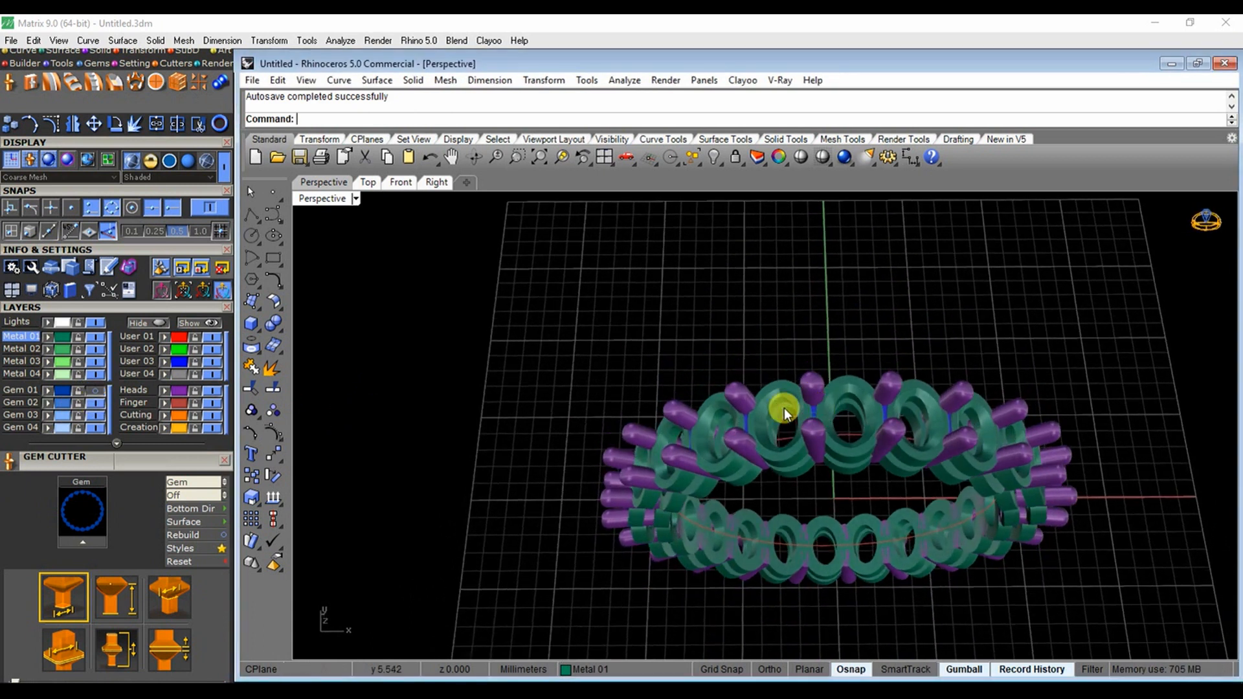
scroll(756, 415, up, 8)
right_drag(776, 511, 864, 446)
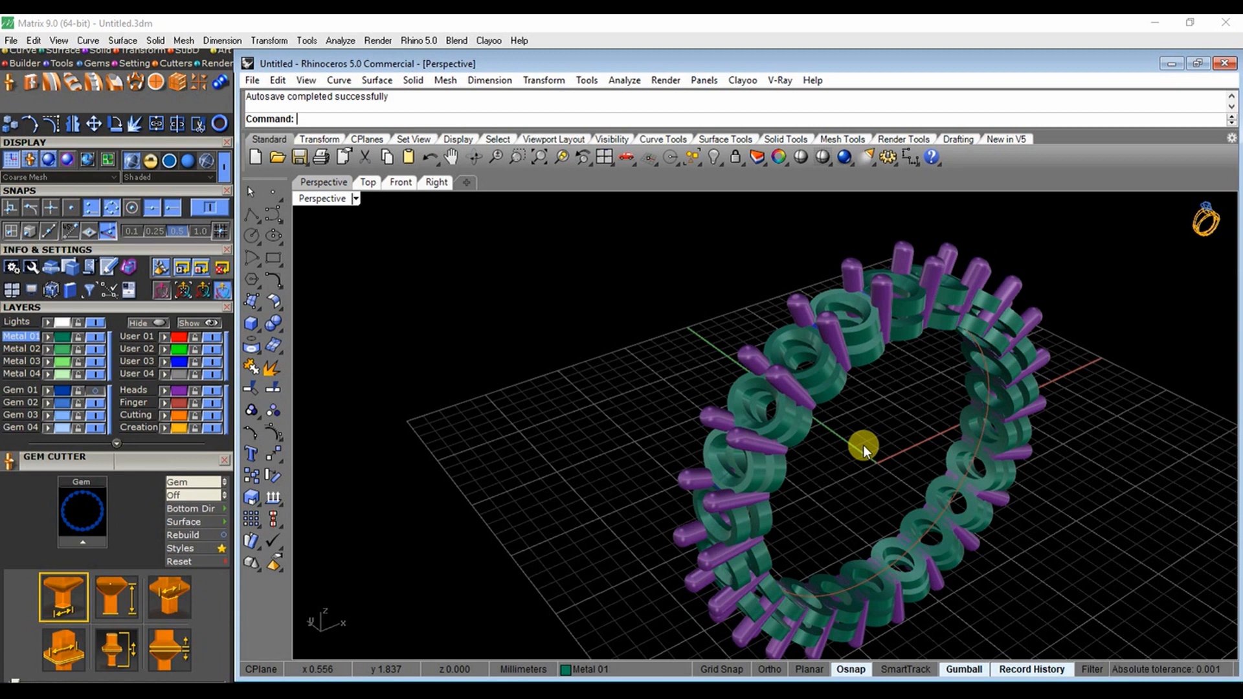
Undo the Boolean subtraction and the gem cutter creation, and show the Gem 01 layer
key(ctrl+z)
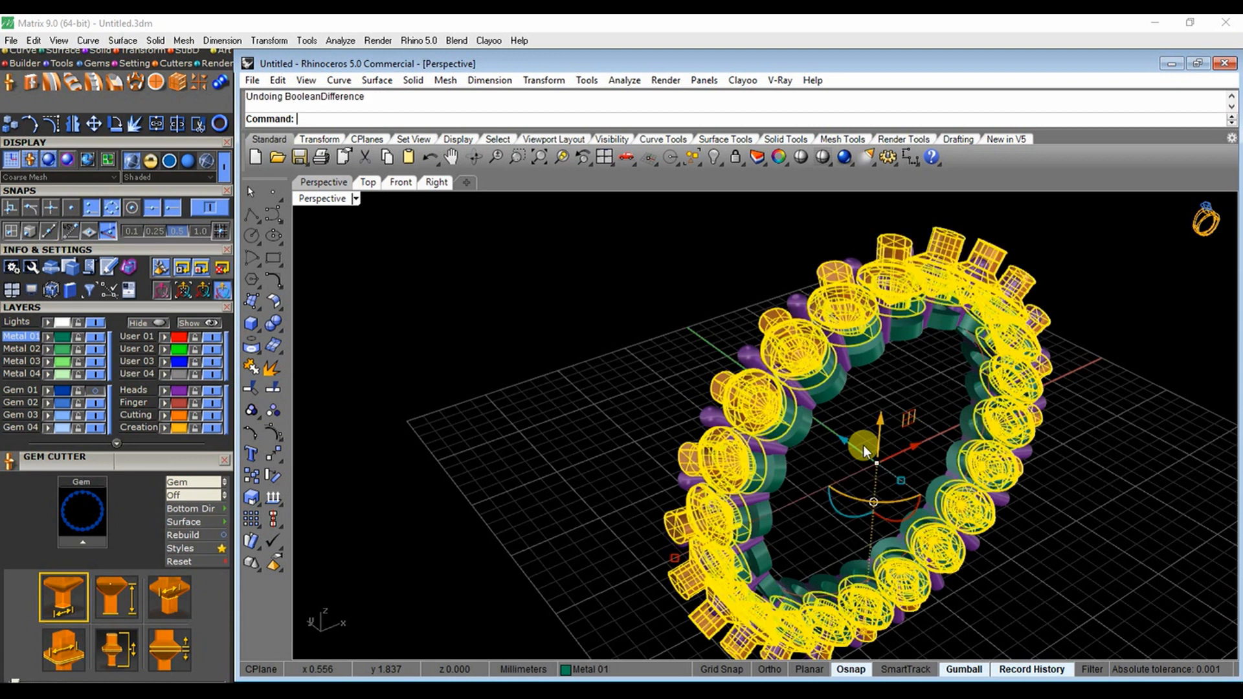
click(620, 323)
key(ctrl+z)
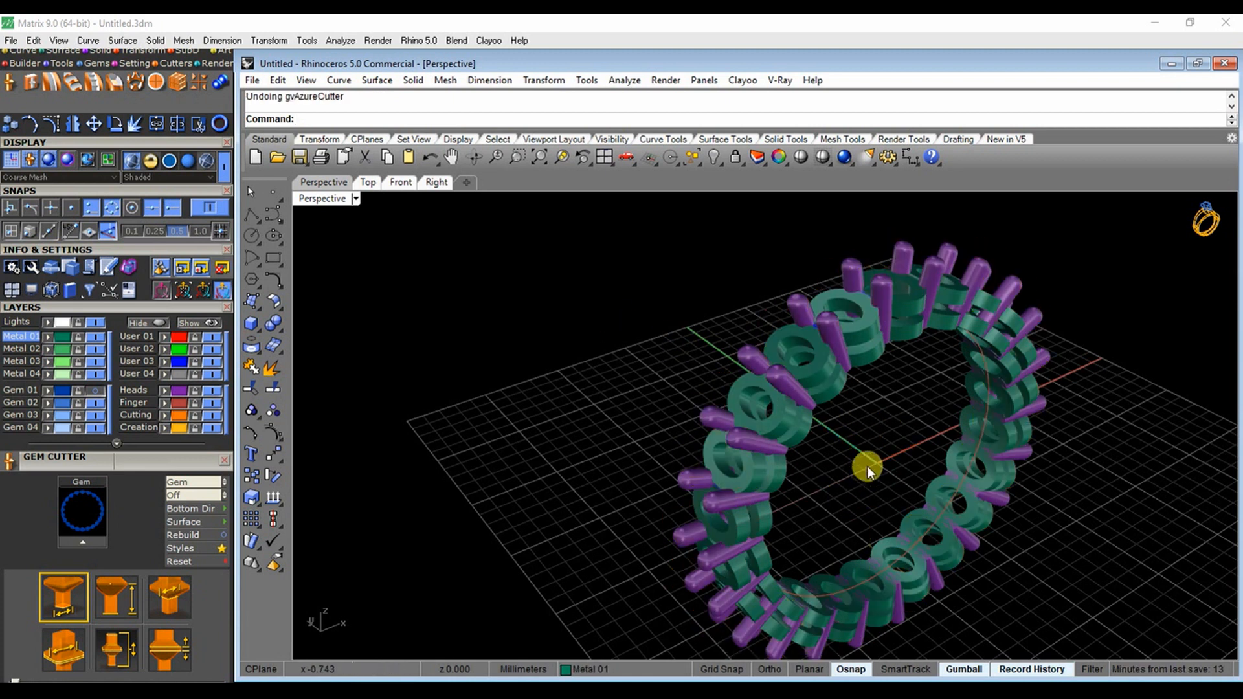
click(96, 392)
right_drag(417, 472, 744, 430)
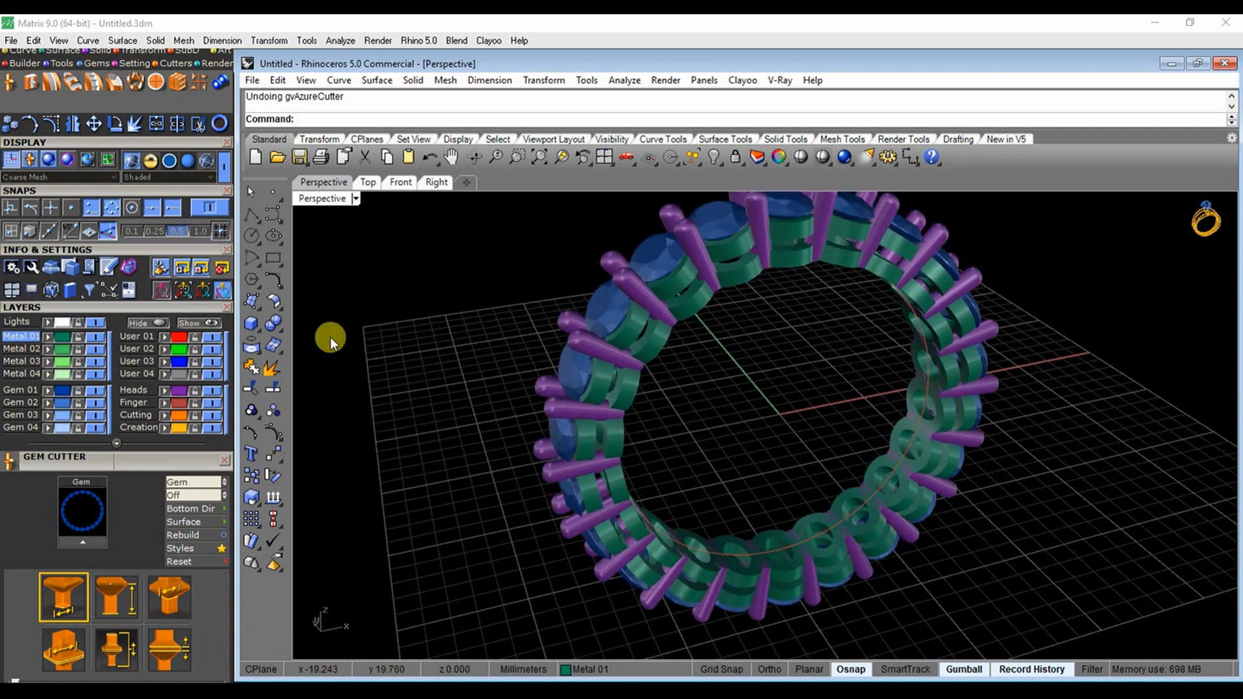
Load the gems on the Gem 01 layer into a new Gem Cutter and create cutters for all of them
click(19, 413)
click(88, 536)
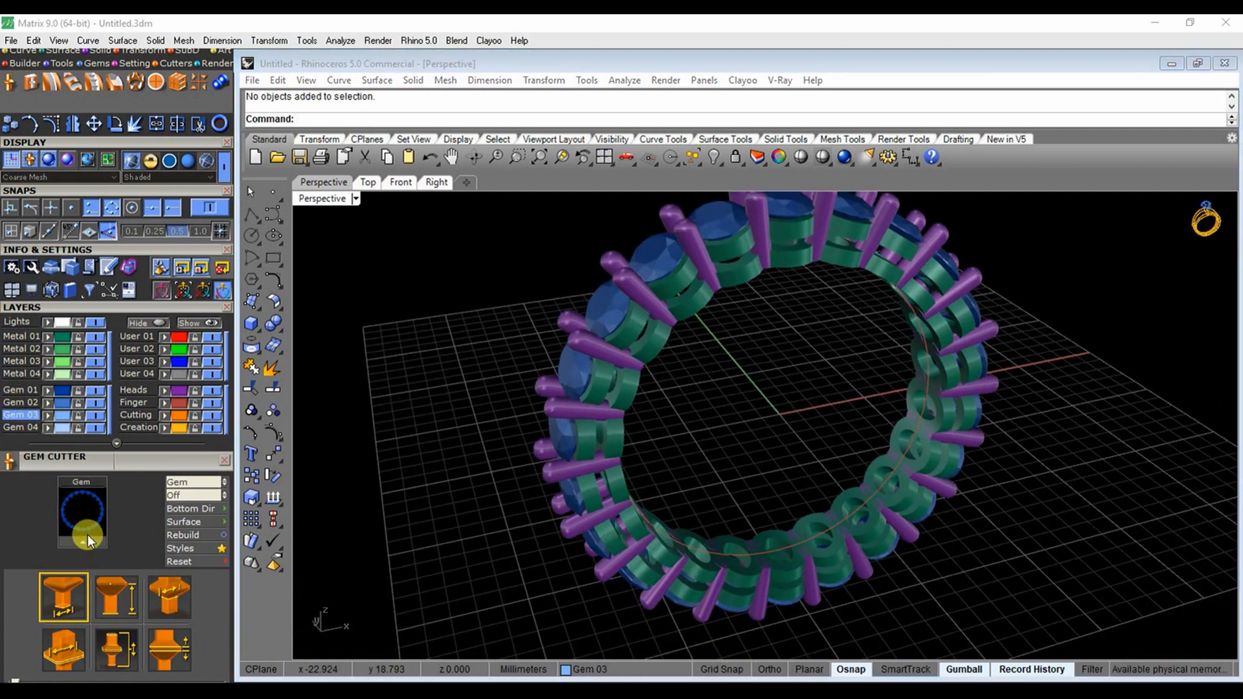
click(89, 539)
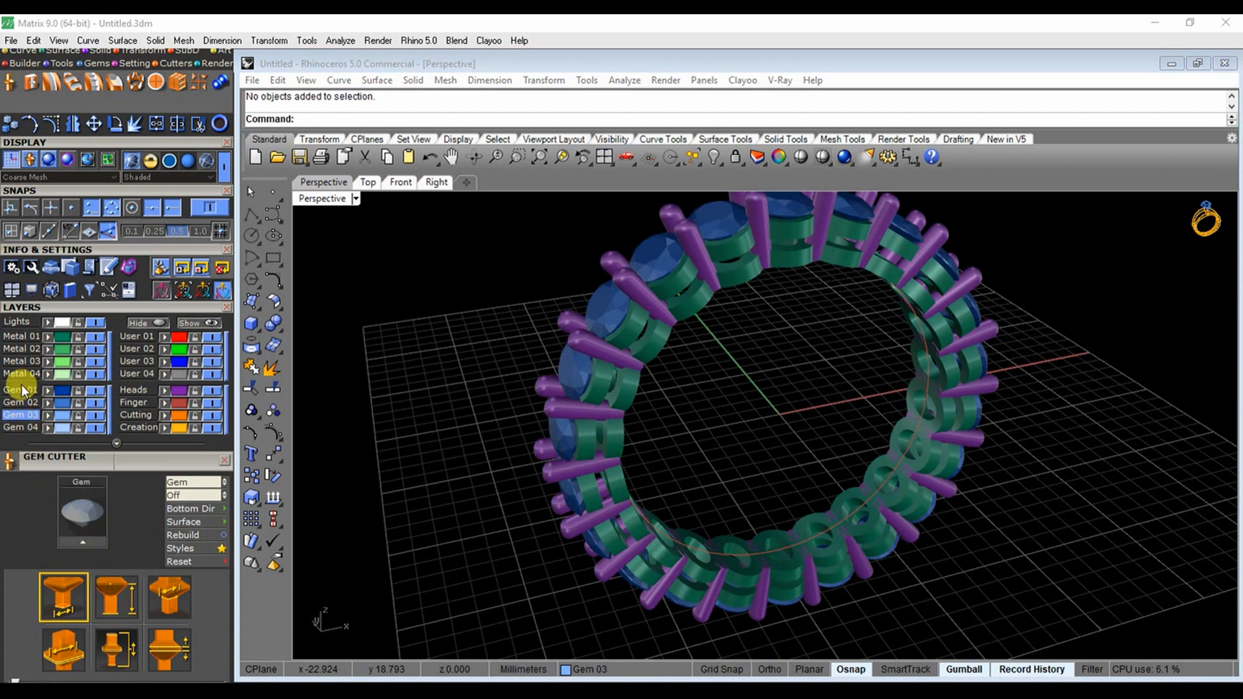
click(25, 389)
click(83, 546)
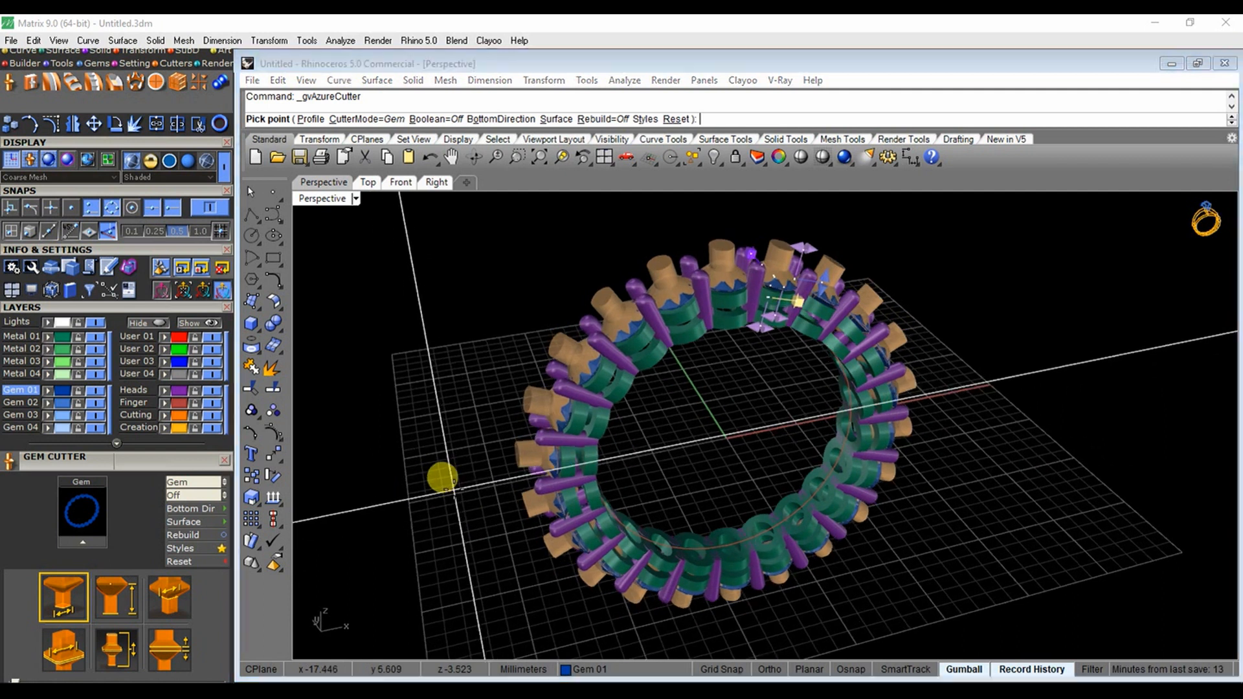
right_click(447, 486)
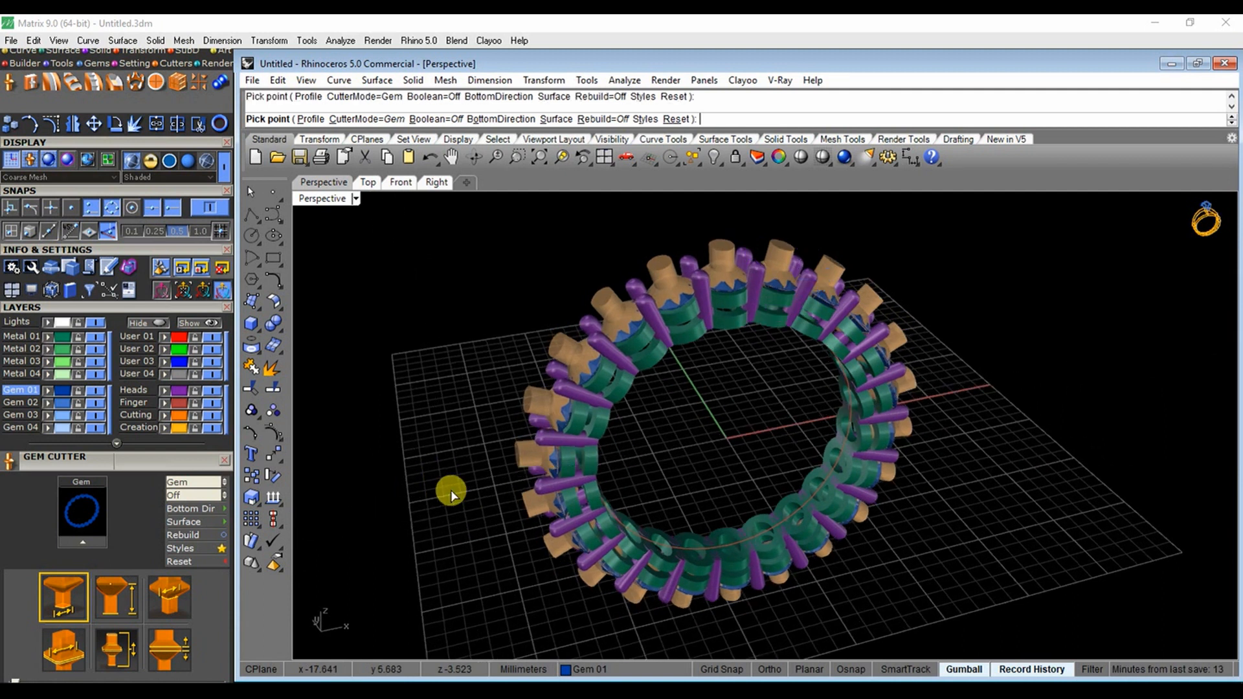
Boolean-subtract the newly created cutters from the bezel body to cut the gem seats around the ring
click(281, 331)
click(327, 332)
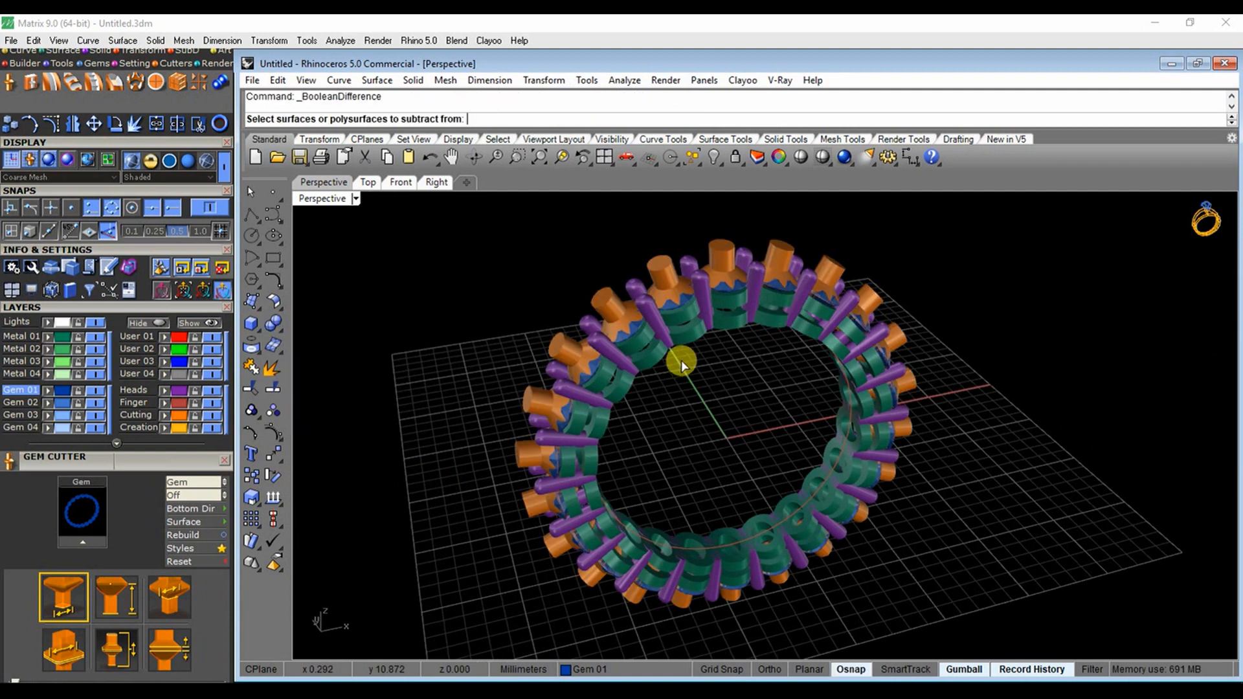
click(647, 340)
right_click(646, 340)
click(599, 298)
right_click(597, 297)
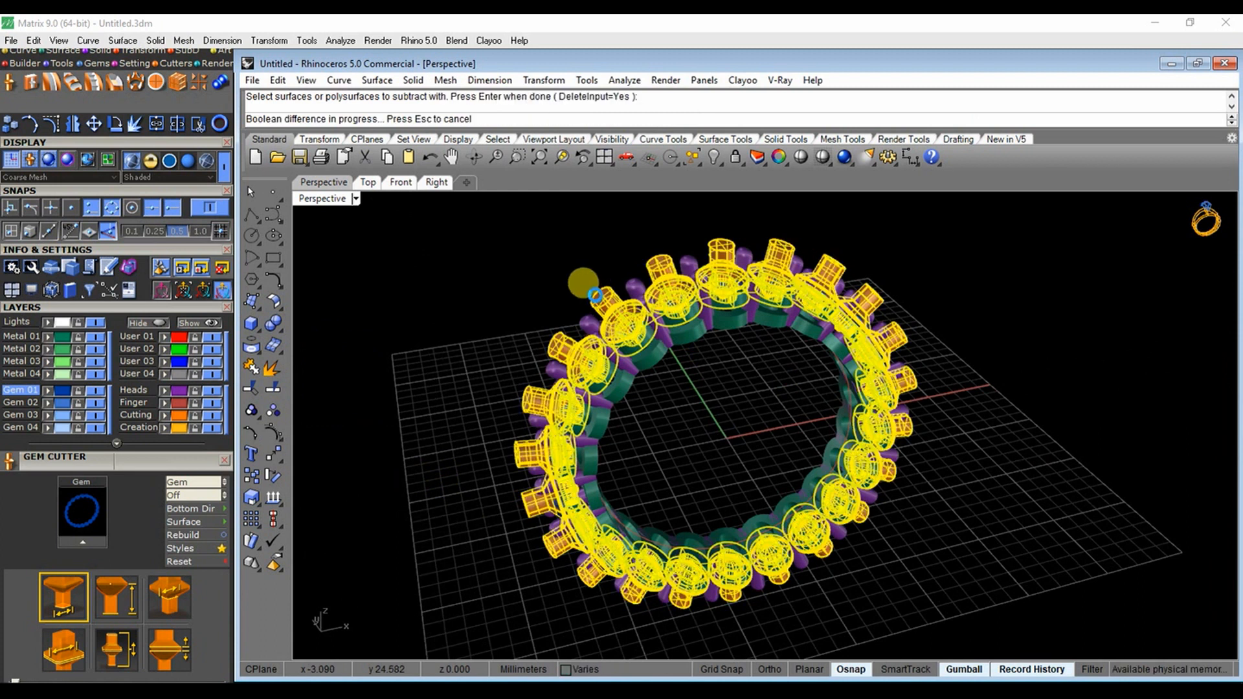
Boolean-union the bezel body with all prongs on the Heads layer and all parts on the User 03 layer
click(273, 322)
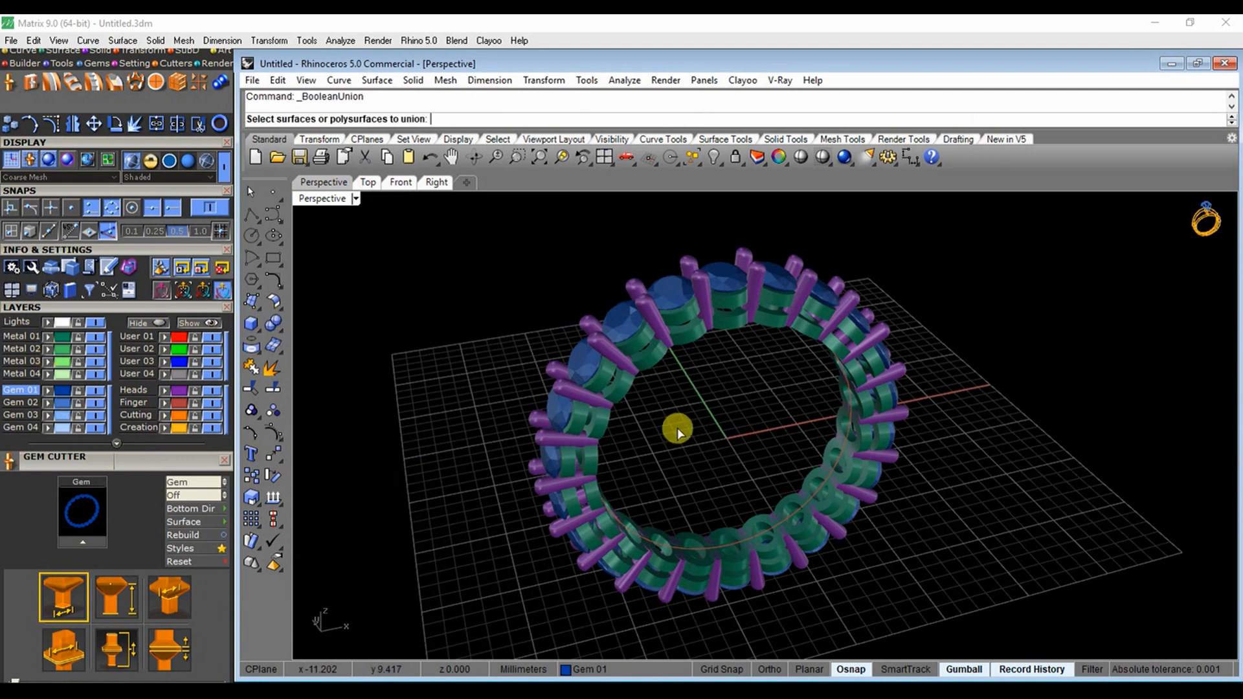
click(624, 398)
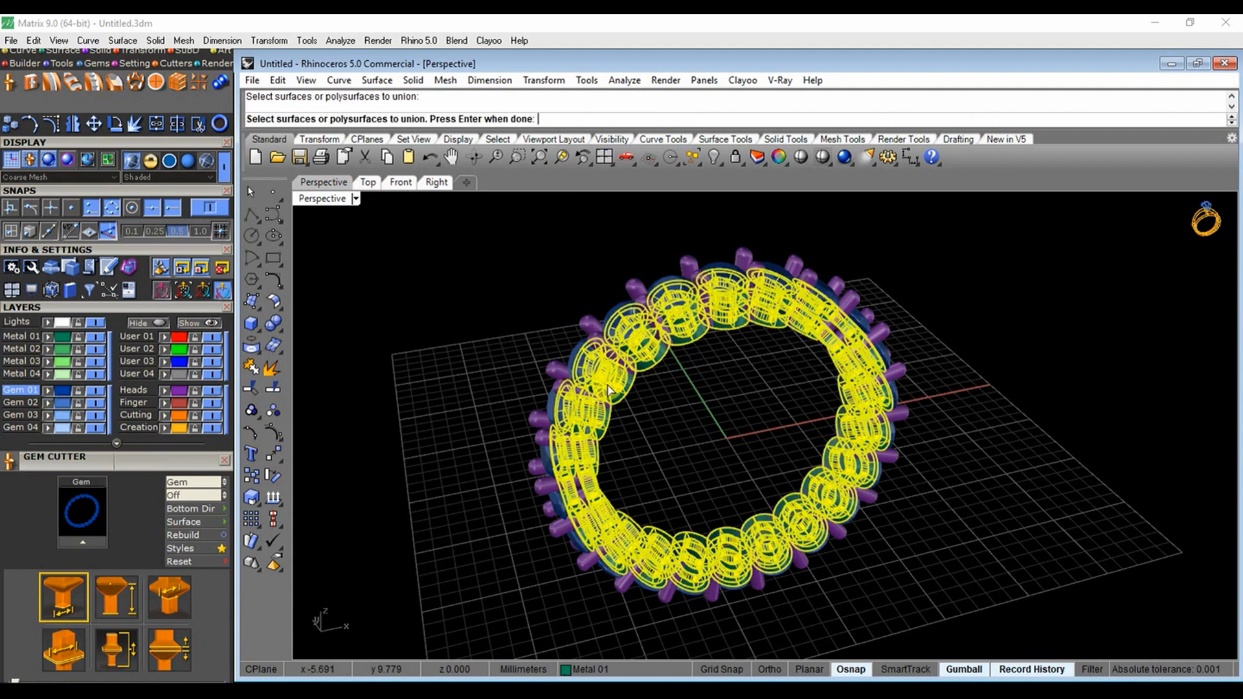
click(609, 388)
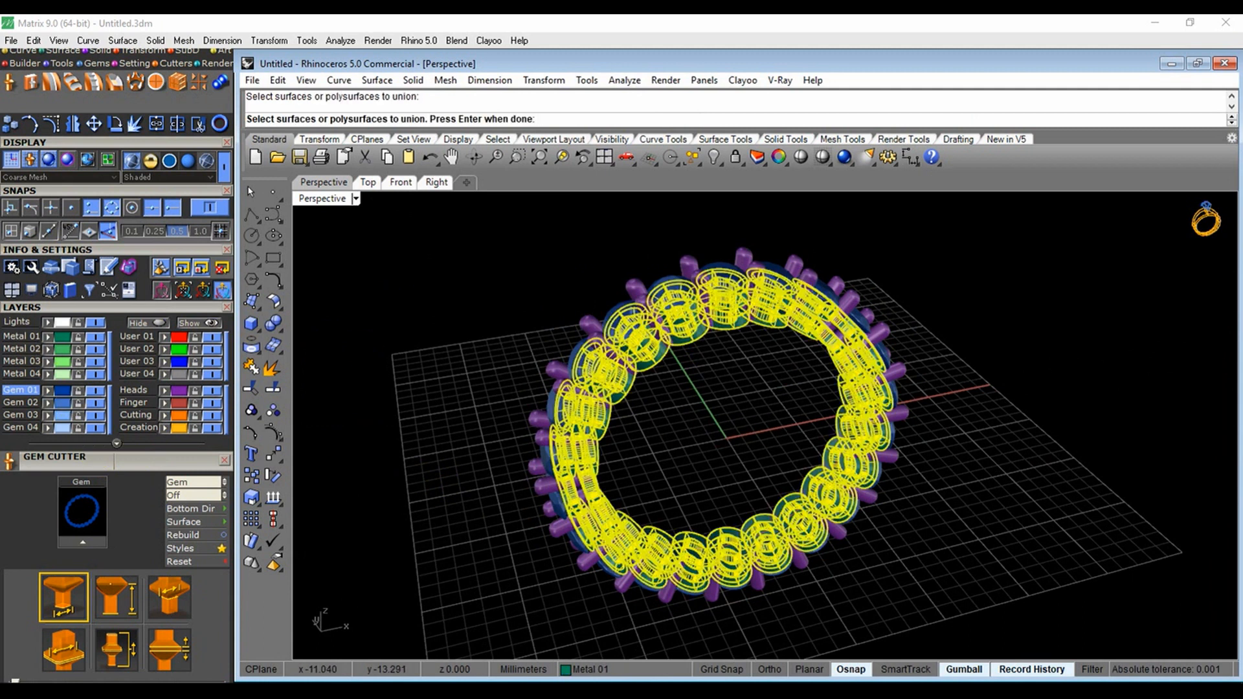
double_click(147, 395)
click(145, 363)
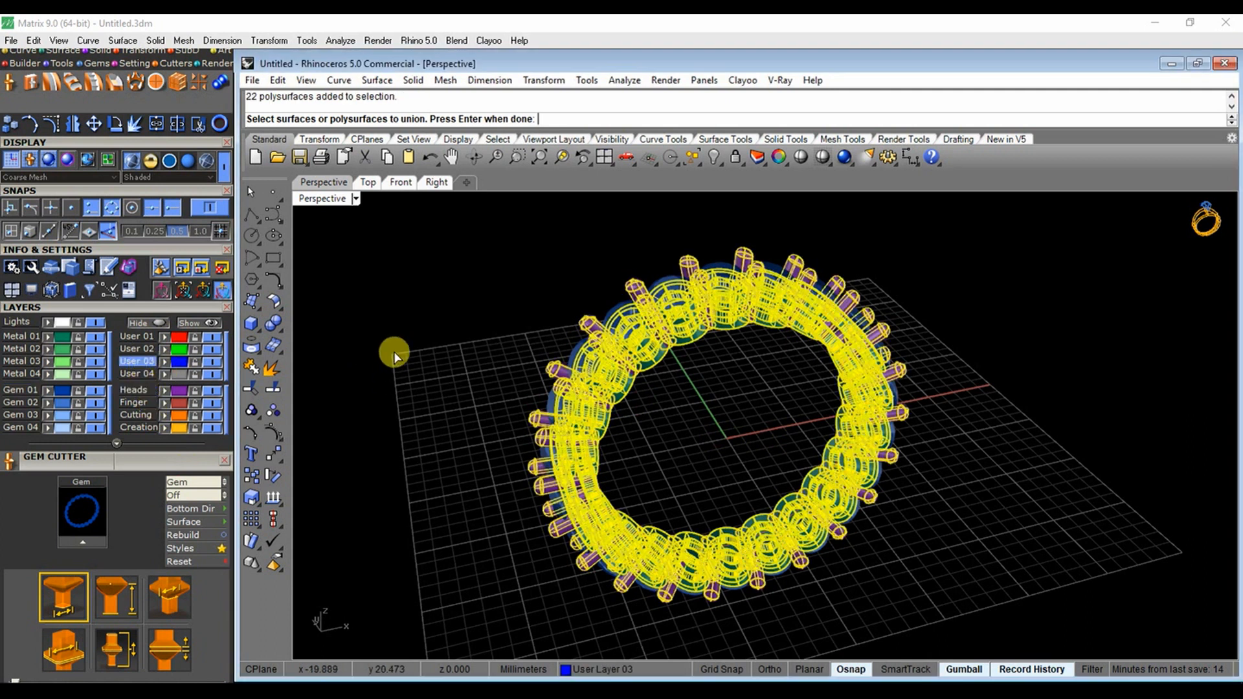
right_click(394, 356)
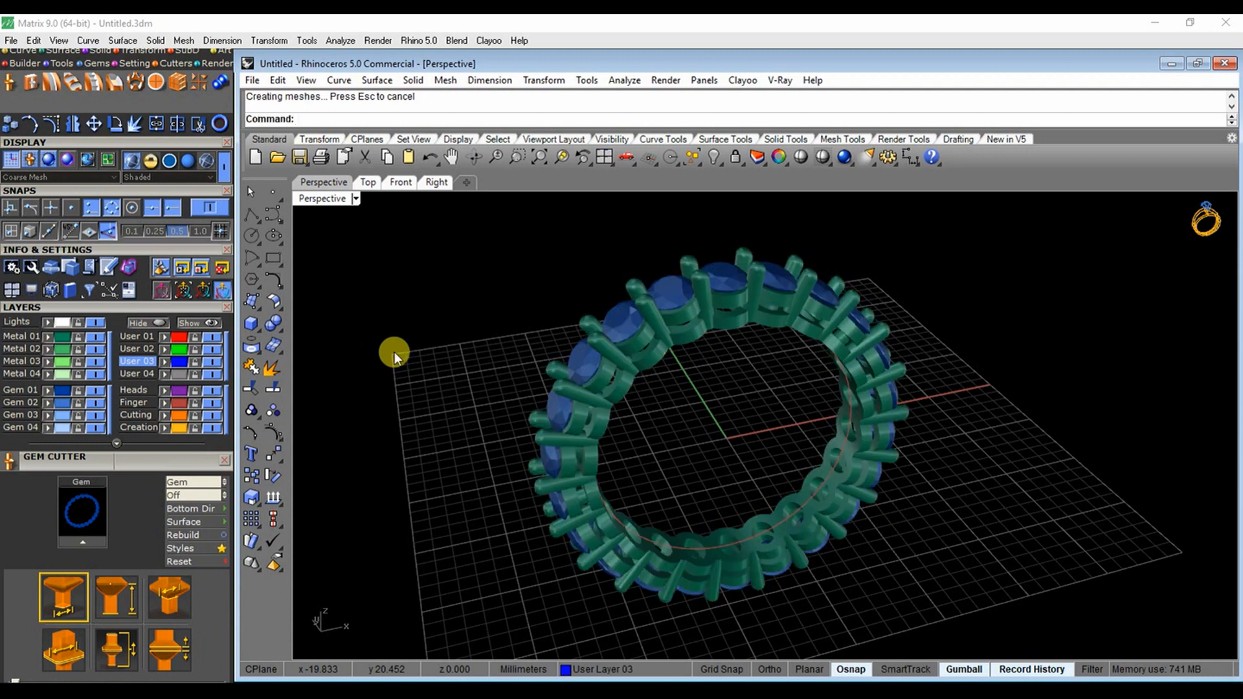
Examine the united ring from inside and outside, including the finger-size curve running along its inner surface
right_drag(663, 477, 608, 397)
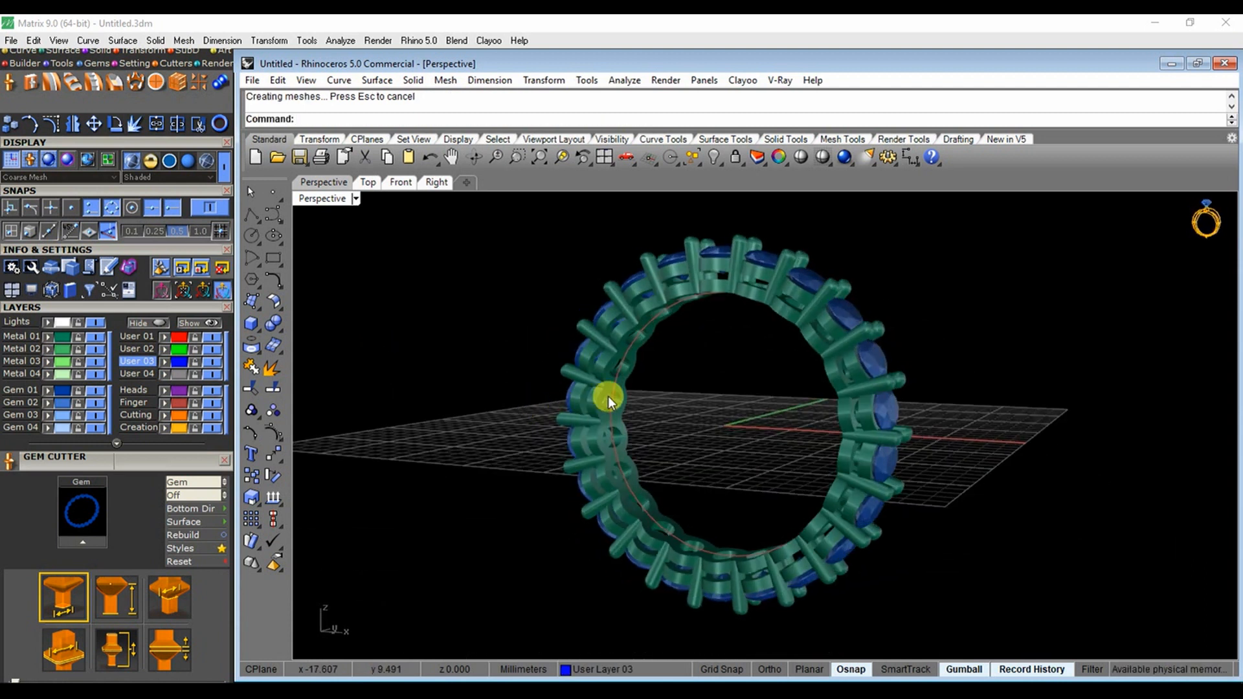
scroll(622, 356, up, 2)
scroll(638, 320, up, 3)
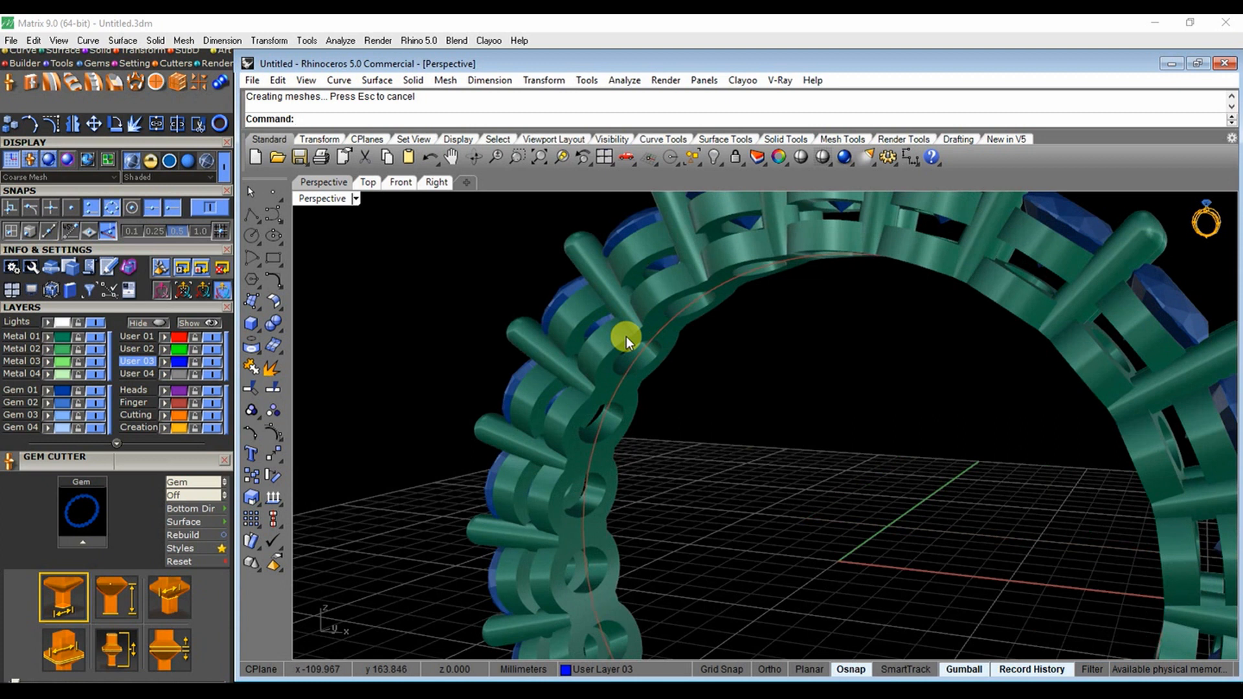
click(612, 406)
right_drag(612, 407, 791, 542)
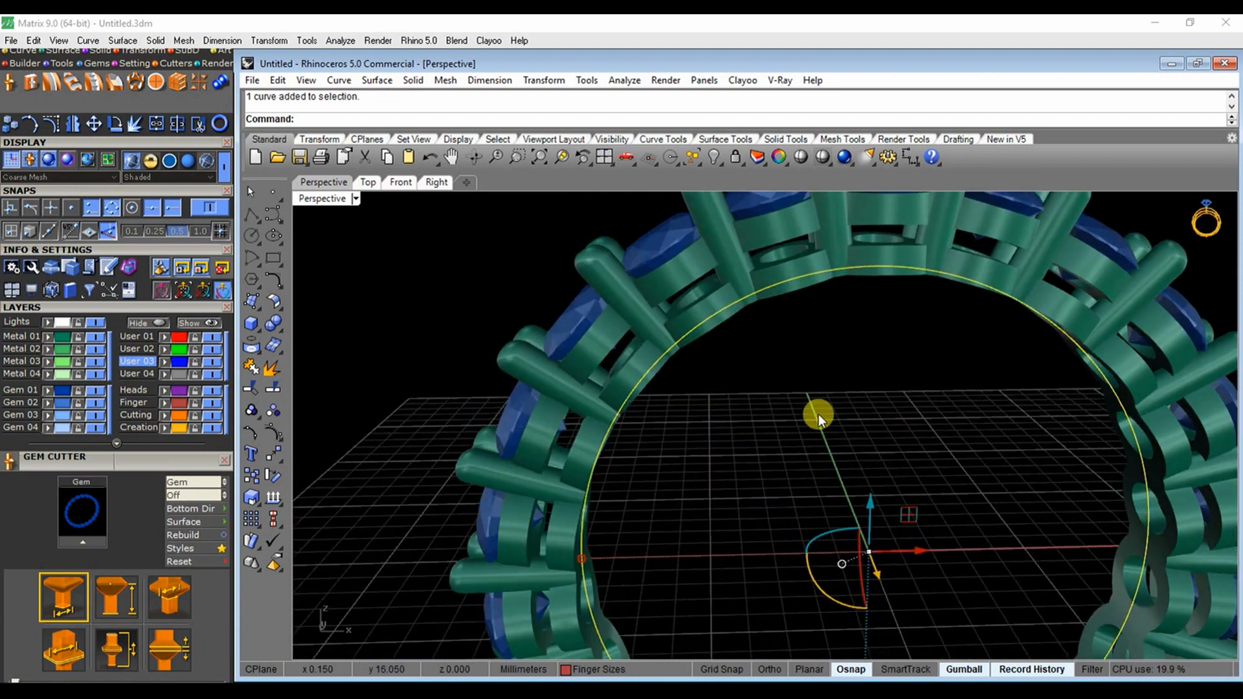
right_drag(819, 417, 713, 462)
scroll(713, 463, down, 4)
right_drag(777, 430, 810, 491)
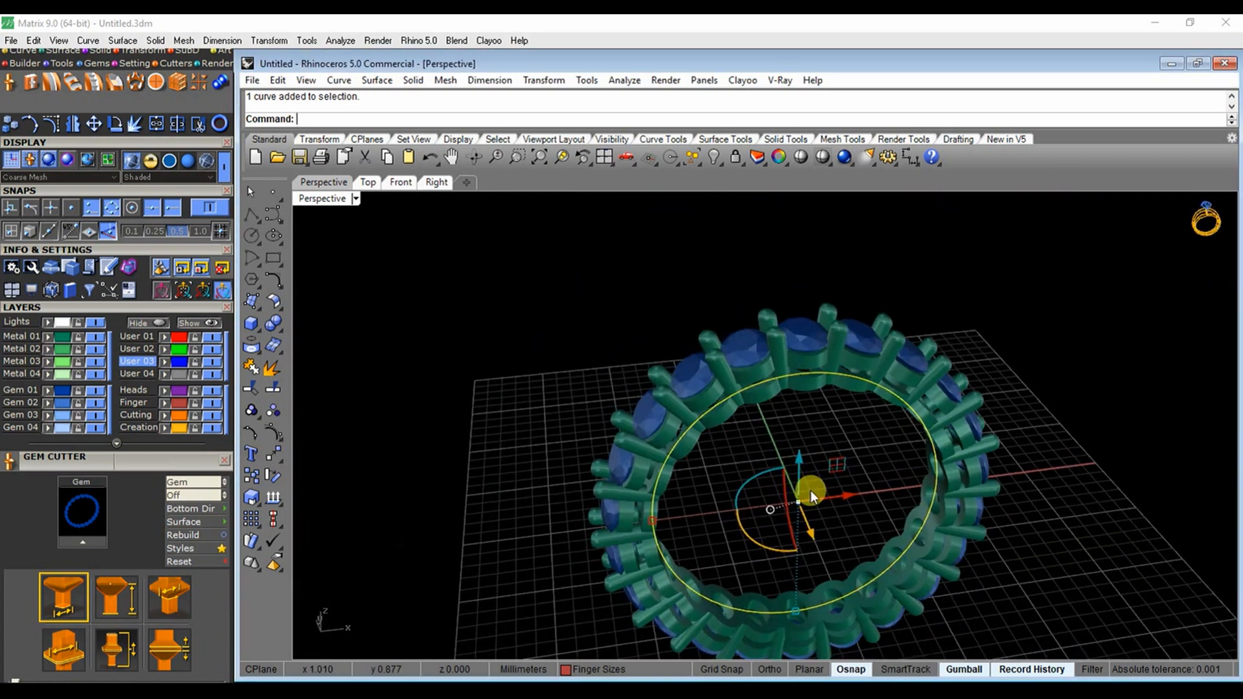
click(755, 447)
mouse_move(755, 447)
right_down()
mouse_move(810, 483)
mouse_move(711, 436)
mouse_move(690, 442)
mouse_move(764, 432)
mouse_move(641, 322)
mouse_move(713, 383)
mouse_move(647, 436)
mouse_move(652, 380)
mouse_move(752, 417)
mouse_move(716, 486)
mouse_move(696, 407)
mouse_move(717, 446)
mouse_move(751, 461)
right_up()
scroll(641, 322, up, 5)
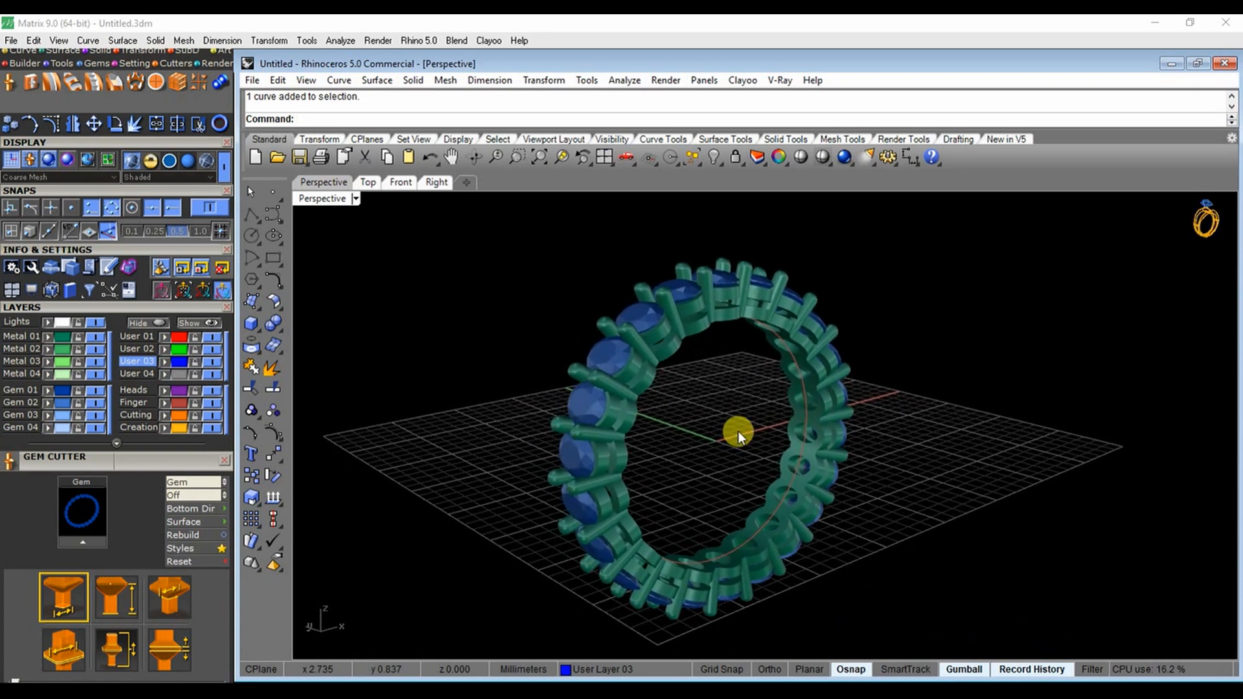
Select all curves, hide them and return to the four-viewport layout
click(720, 165)
click(700, 166)
click(777, 252)
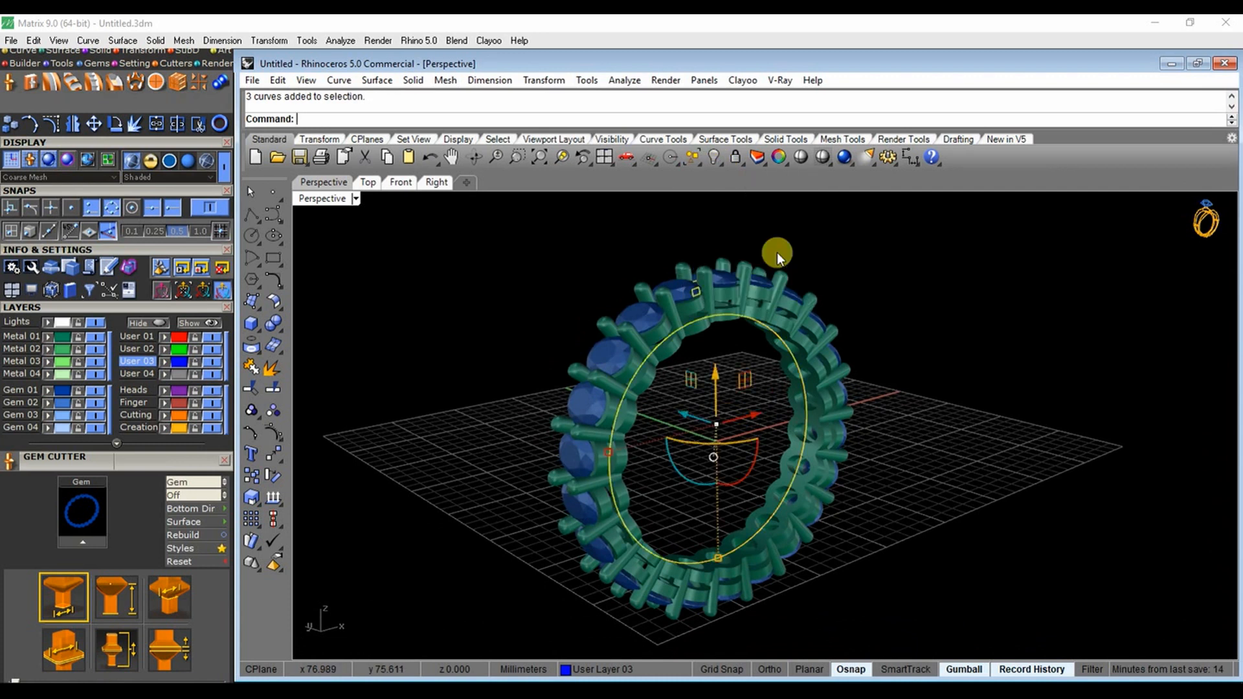
key(ctrl+h)
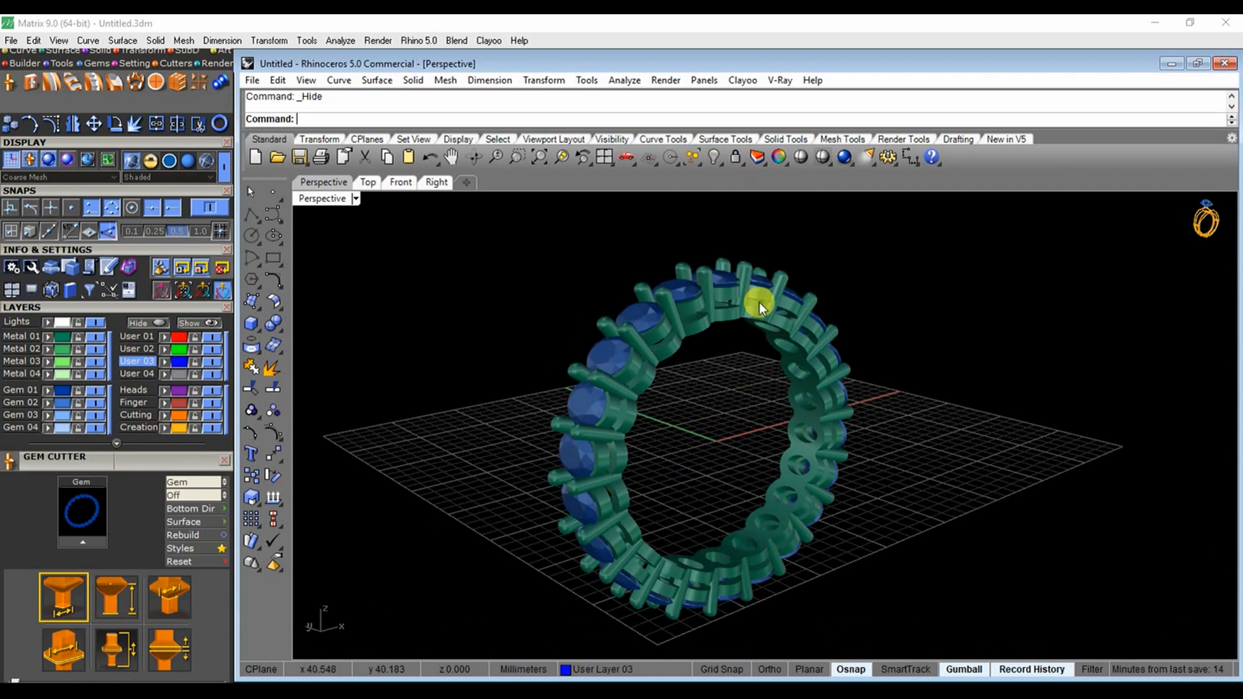
right_drag(759, 302, 742, 358)
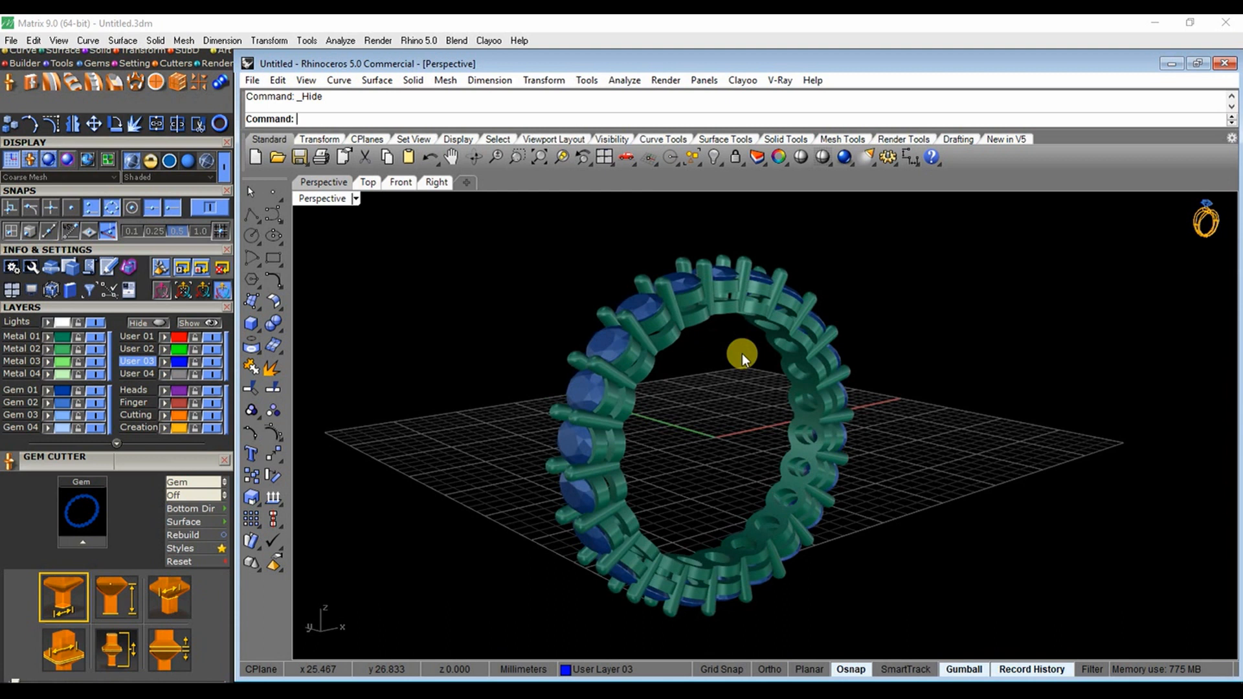
double_click(324, 198)
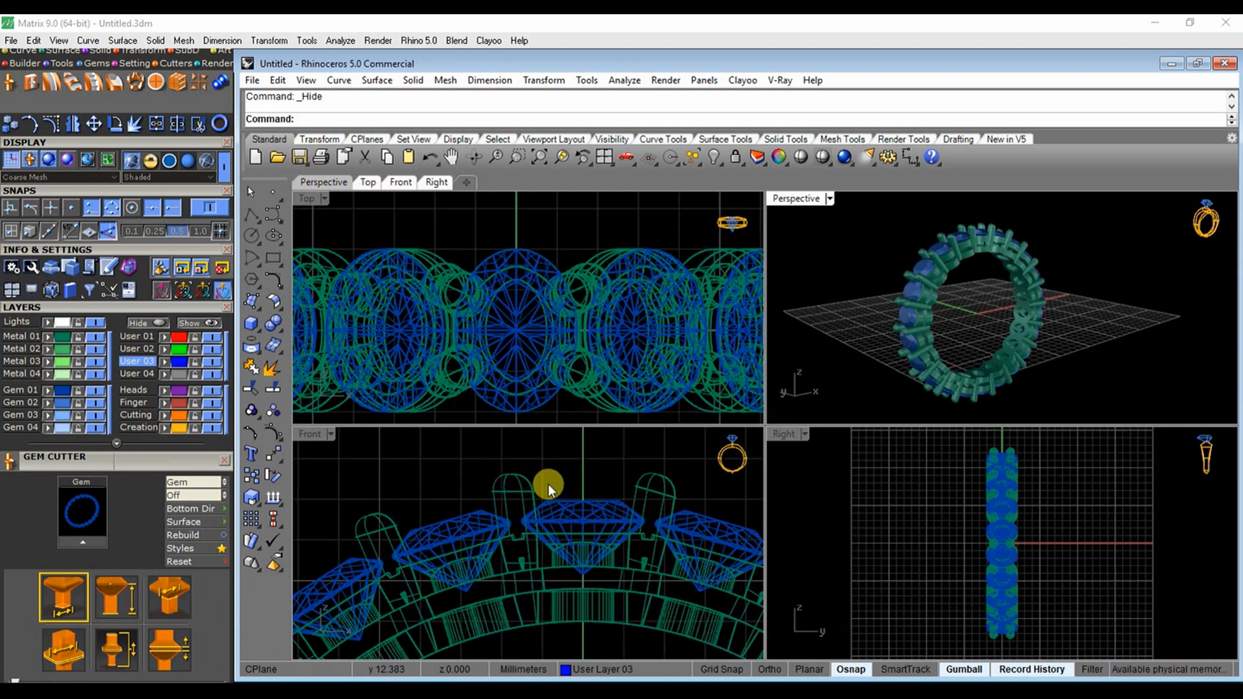
Undo the curve hiding and the Boolean union, separating the prongs, connectors and bezel body again
double_click(784, 203)
right_drag(699, 328, 343, 170)
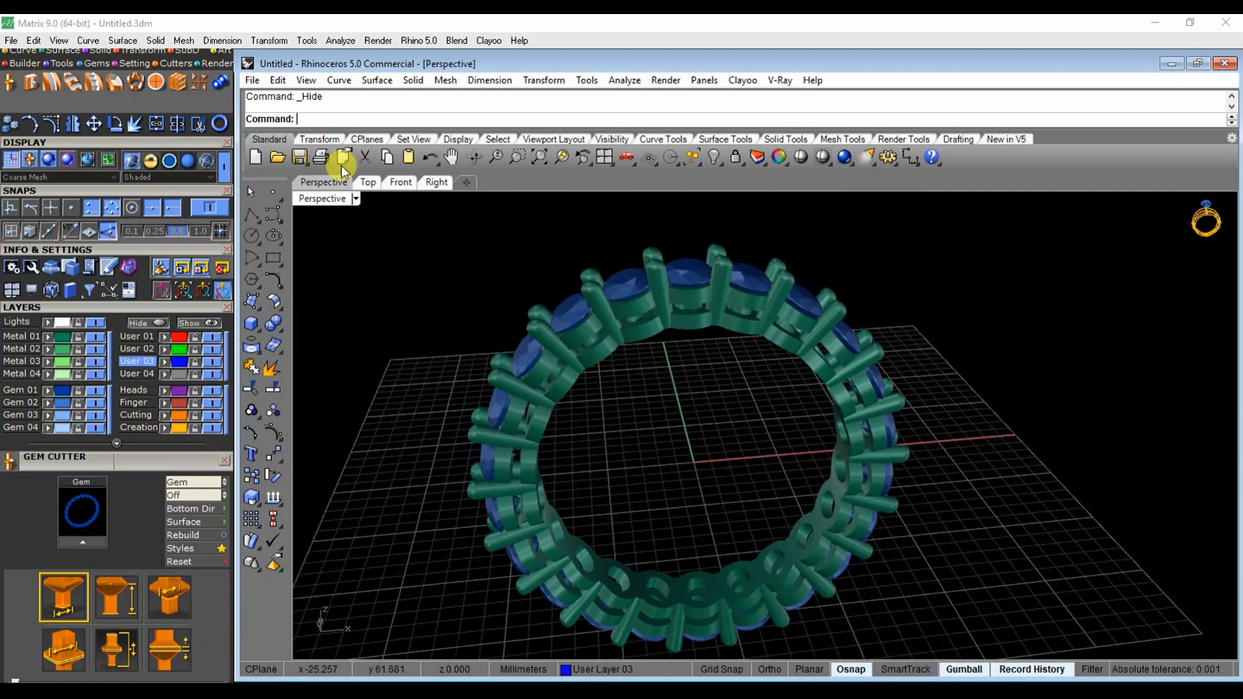
double_click(350, 200)
double_click(323, 437)
key(ctrl+z)
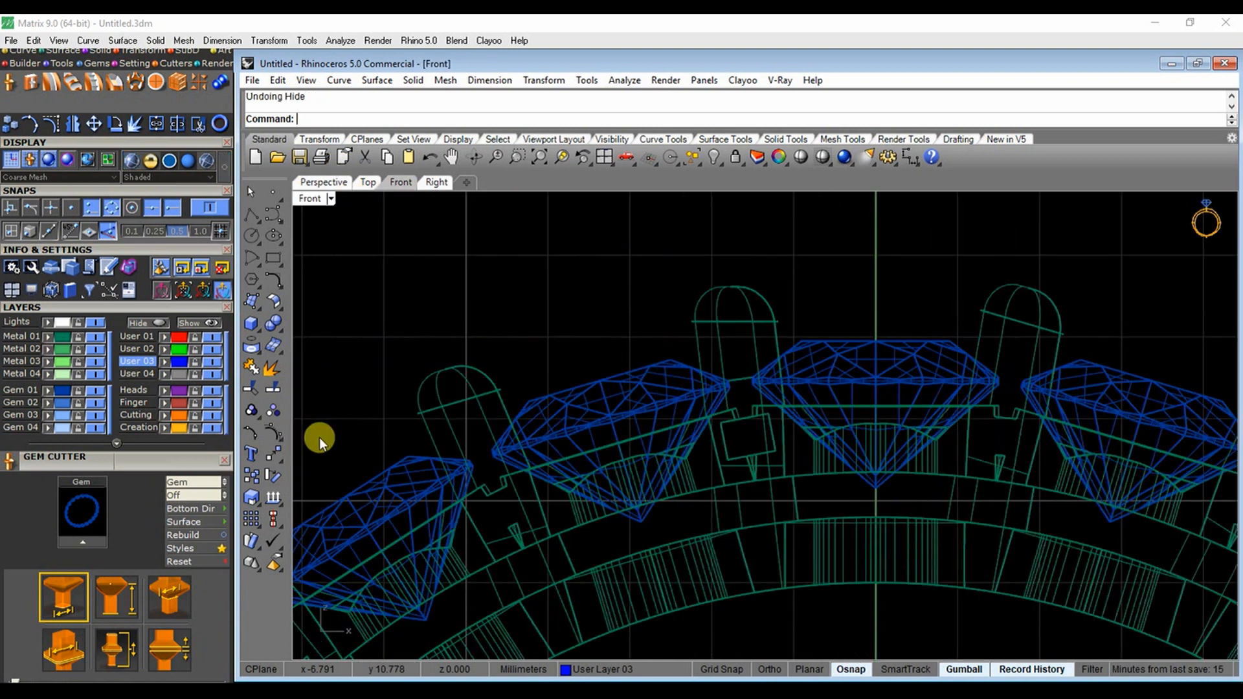
click(728, 318)
key(ctrl+z)
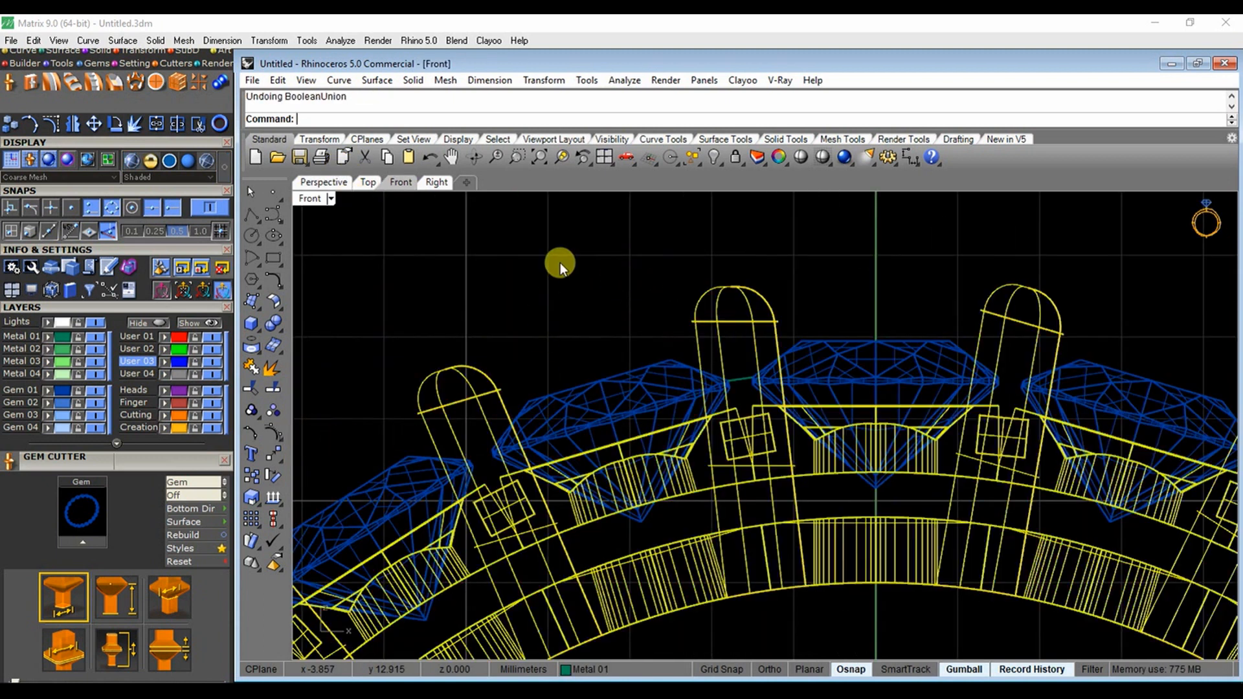
click(730, 317)
click(579, 266)
Sketch a slanted cutting line about 1.53 mm long across the domed tip of the prong beside the center gem
right_drag(457, 208, 346, 234)
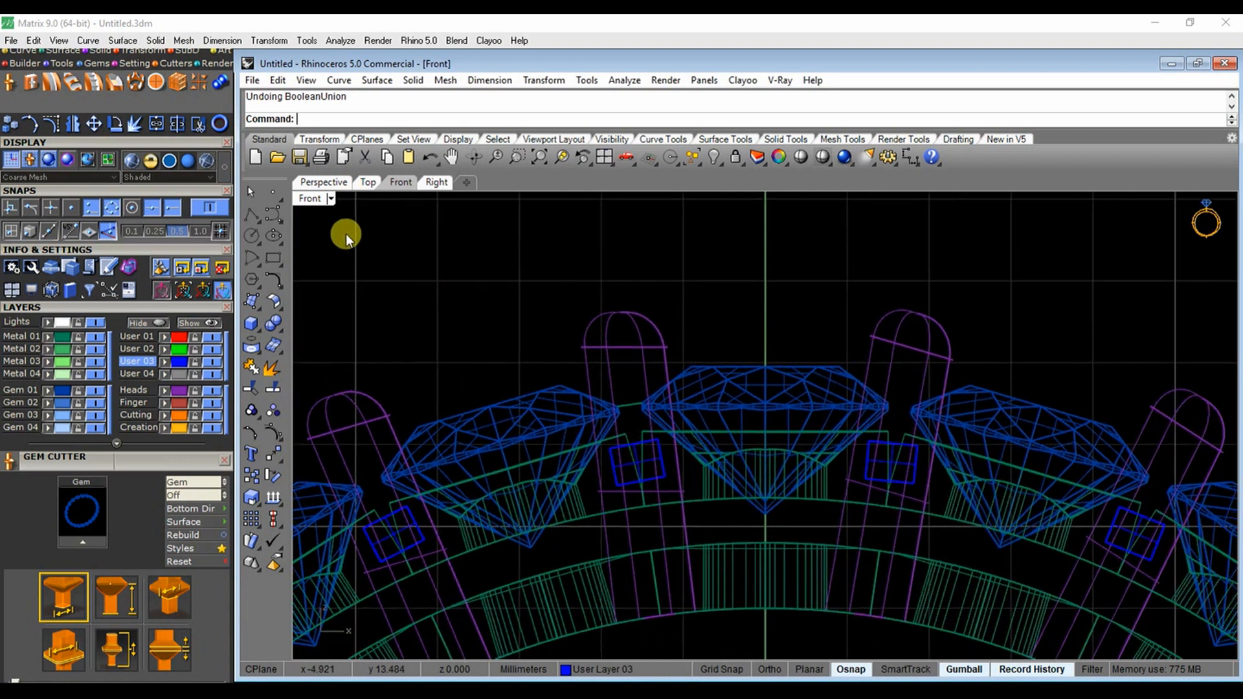
click(251, 216)
scroll(550, 356, up, 3)
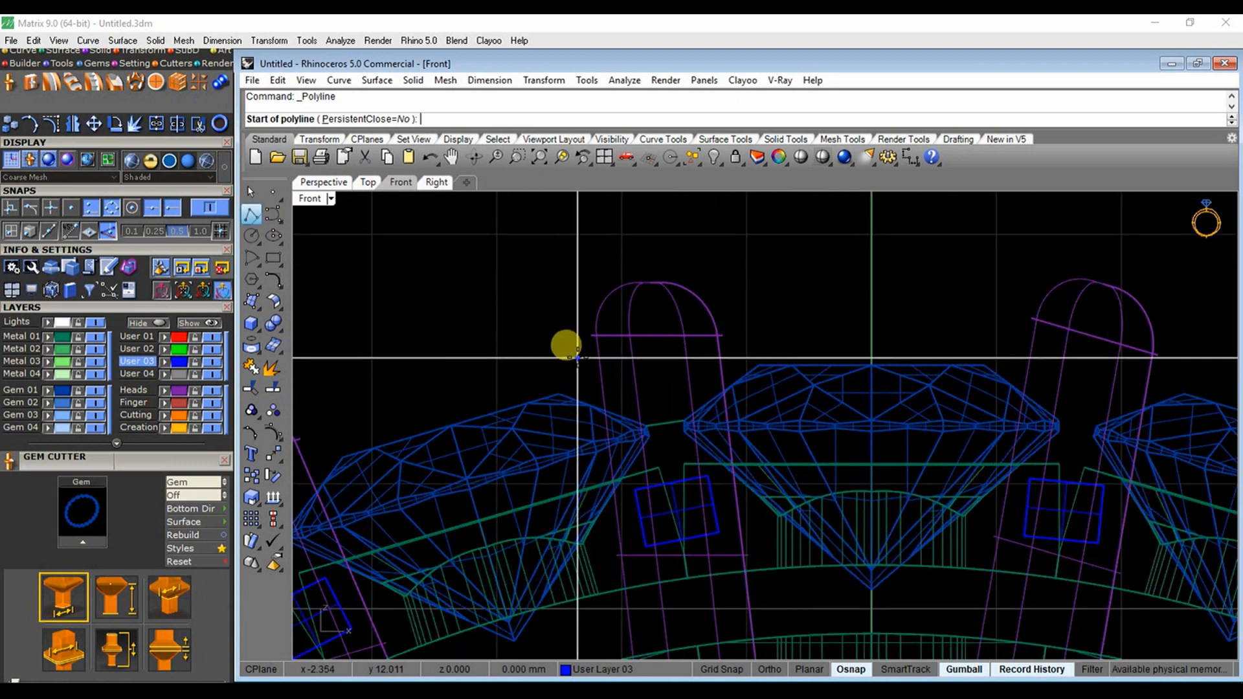
click(581, 358)
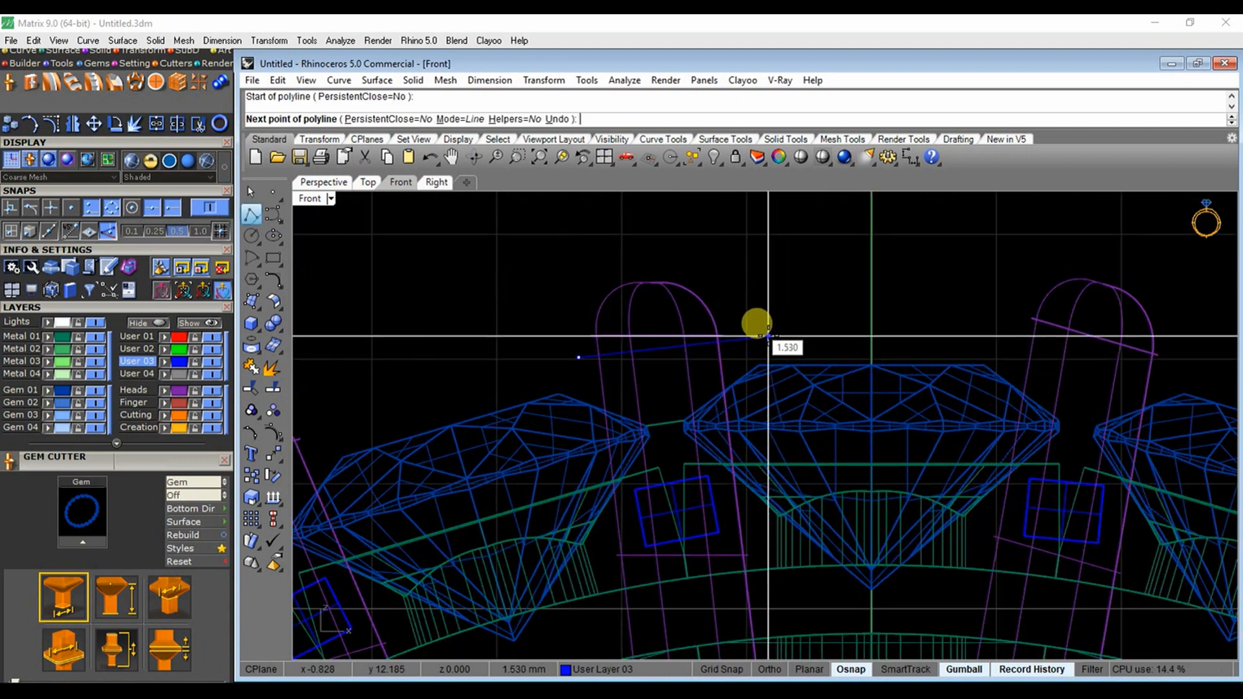
click(765, 336)
right_click(758, 340)
Trim the domed tip off the prong above the cutting line and delete the line
text(trim)
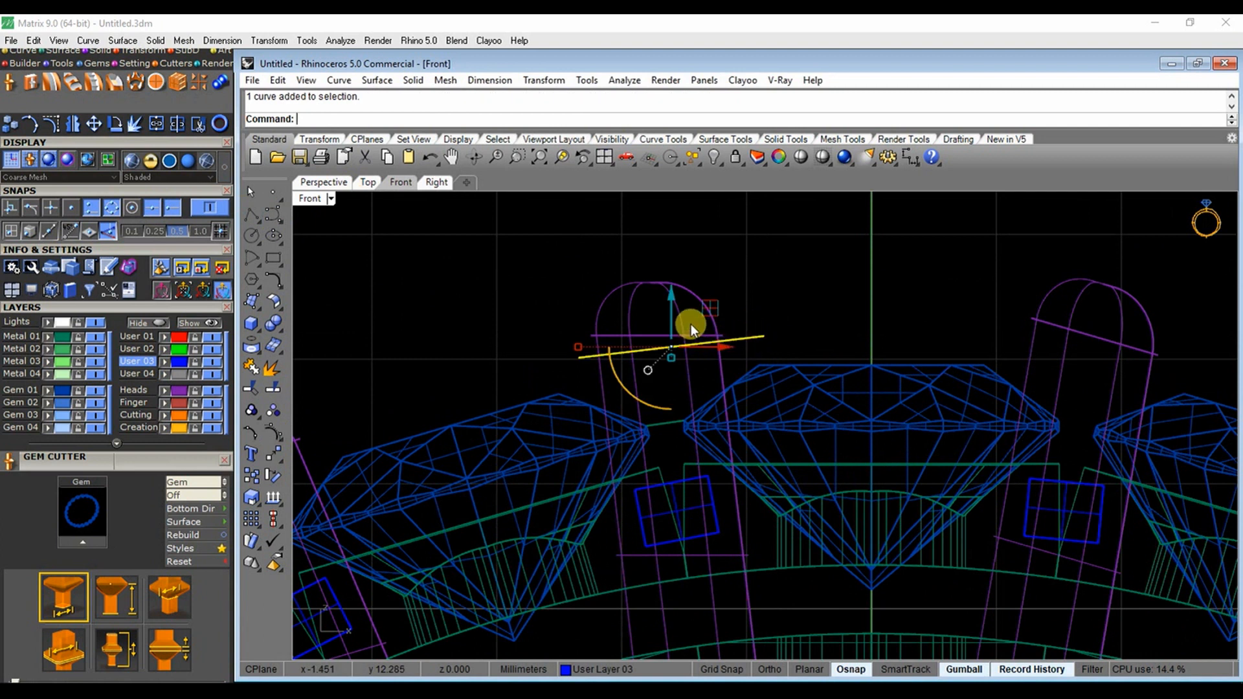
key(Return)
click(615, 290)
right_click(615, 290)
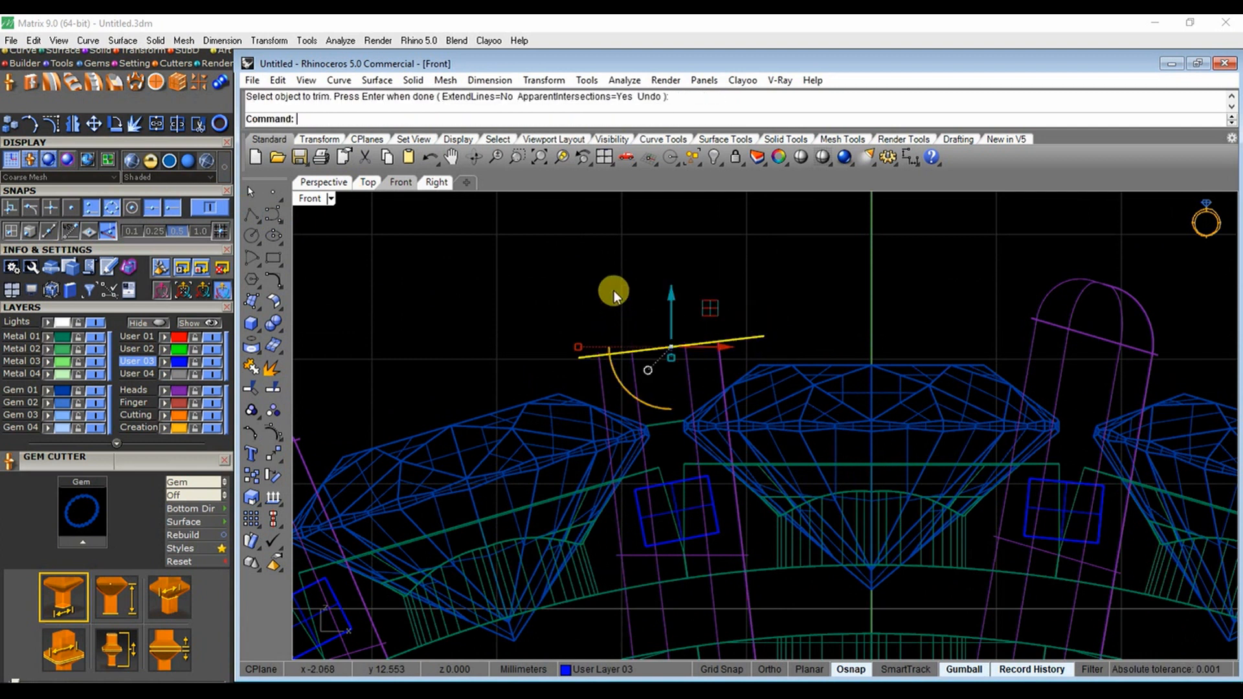
scroll(621, 293, down, 3)
key(Delete)
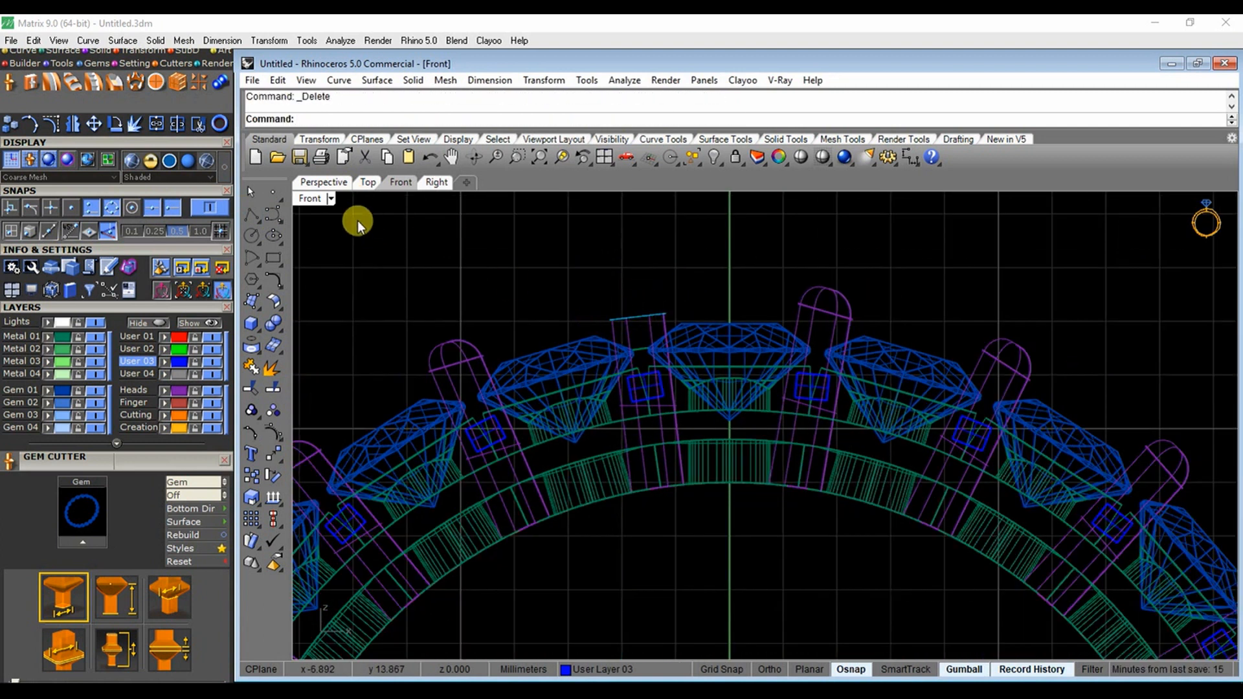
Assign the rear one of the two trimmed prongs to the User 01 layer
double_click(314, 198)
double_click(792, 203)
scroll(660, 272, up, 2)
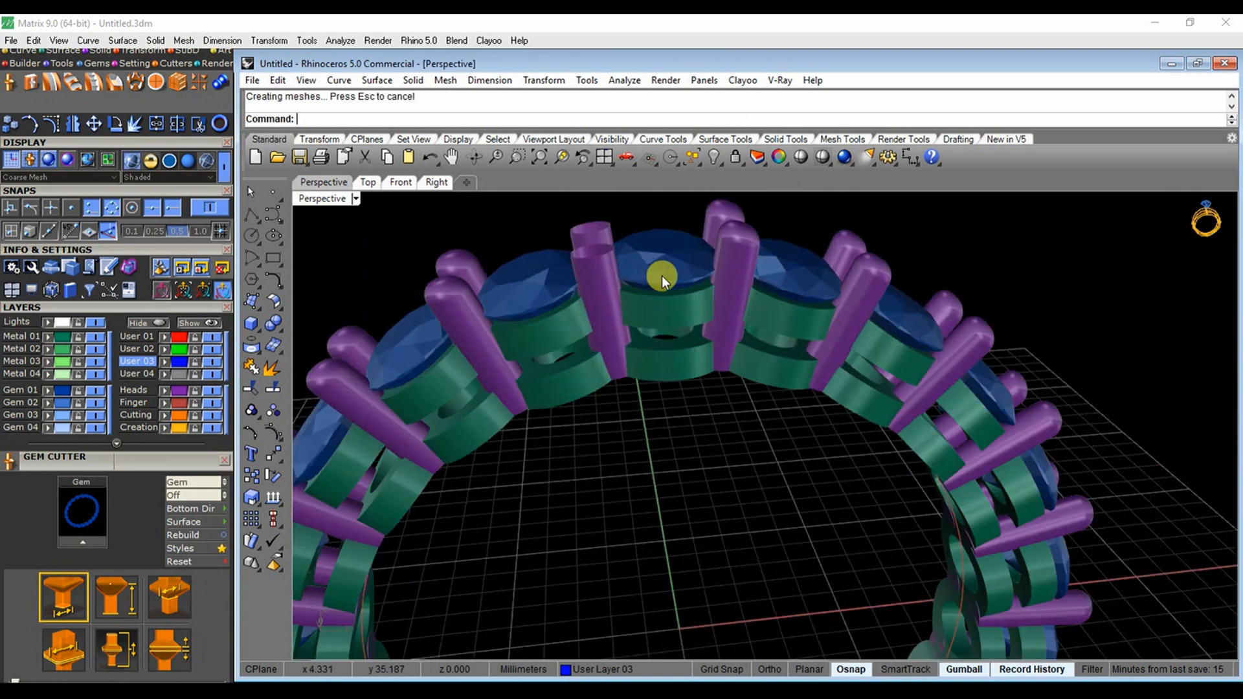
scroll(582, 278, up, 2)
scroll(644, 311, up, 2)
click(686, 355)
scroll(686, 356, down, 2)
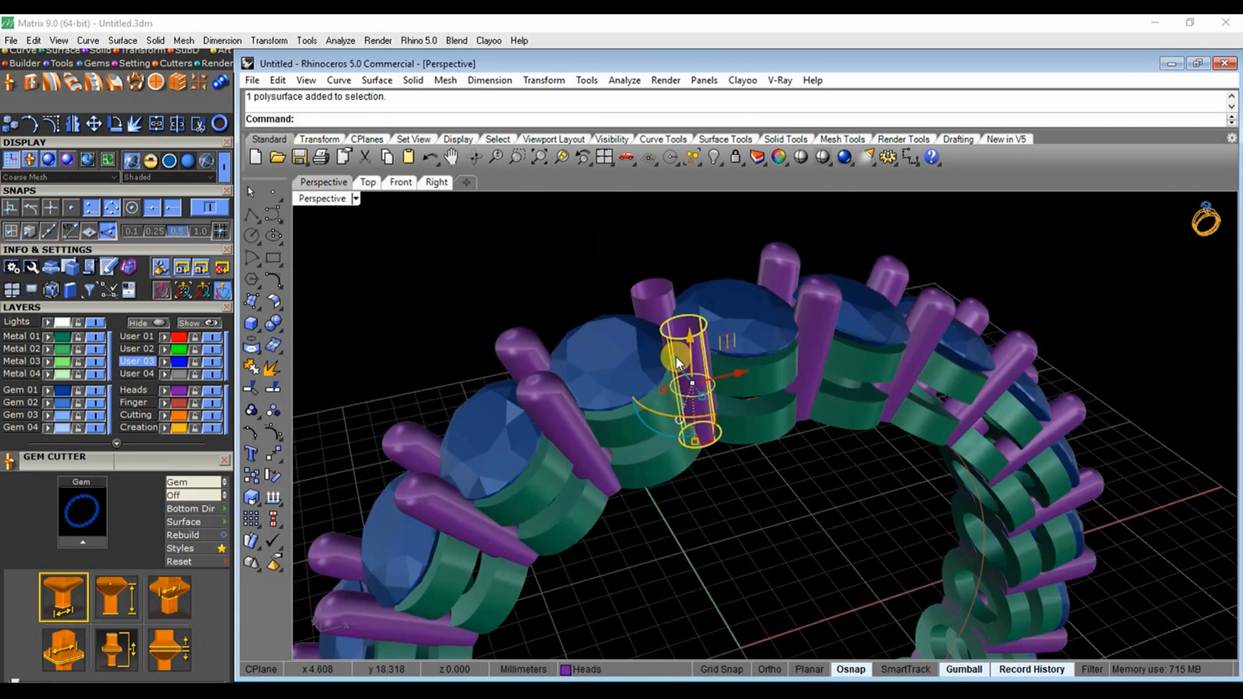
key(Escape)
click(644, 310)
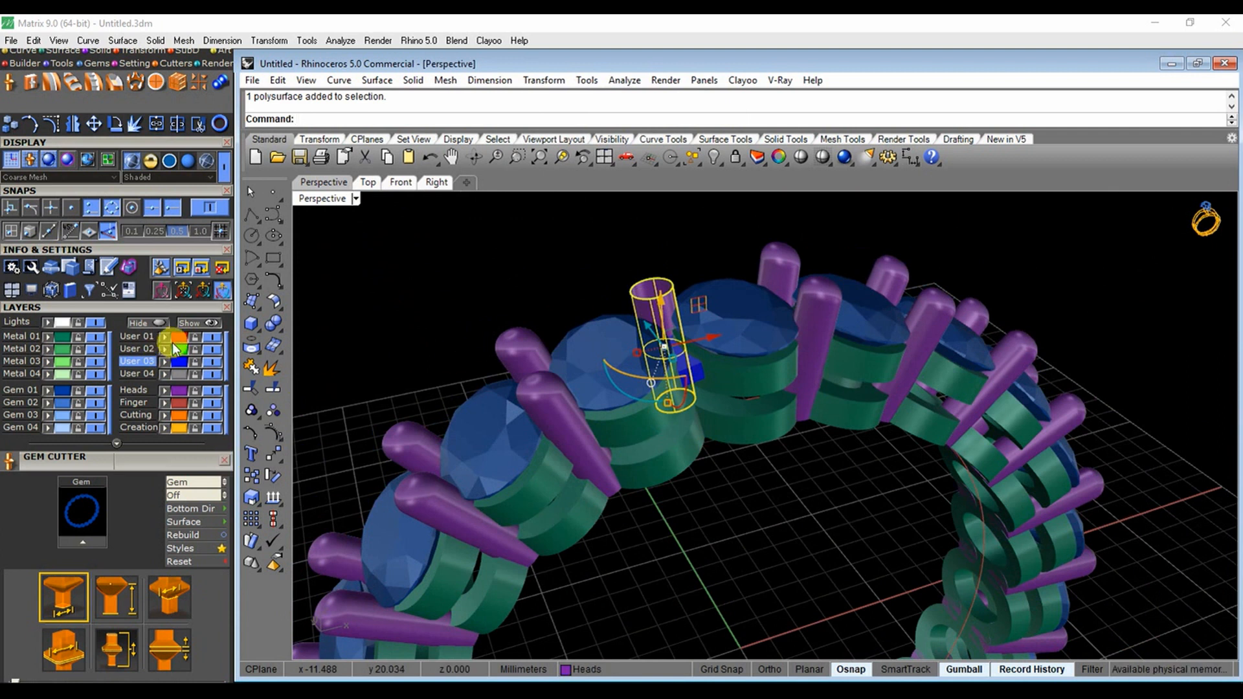
click(149, 336)
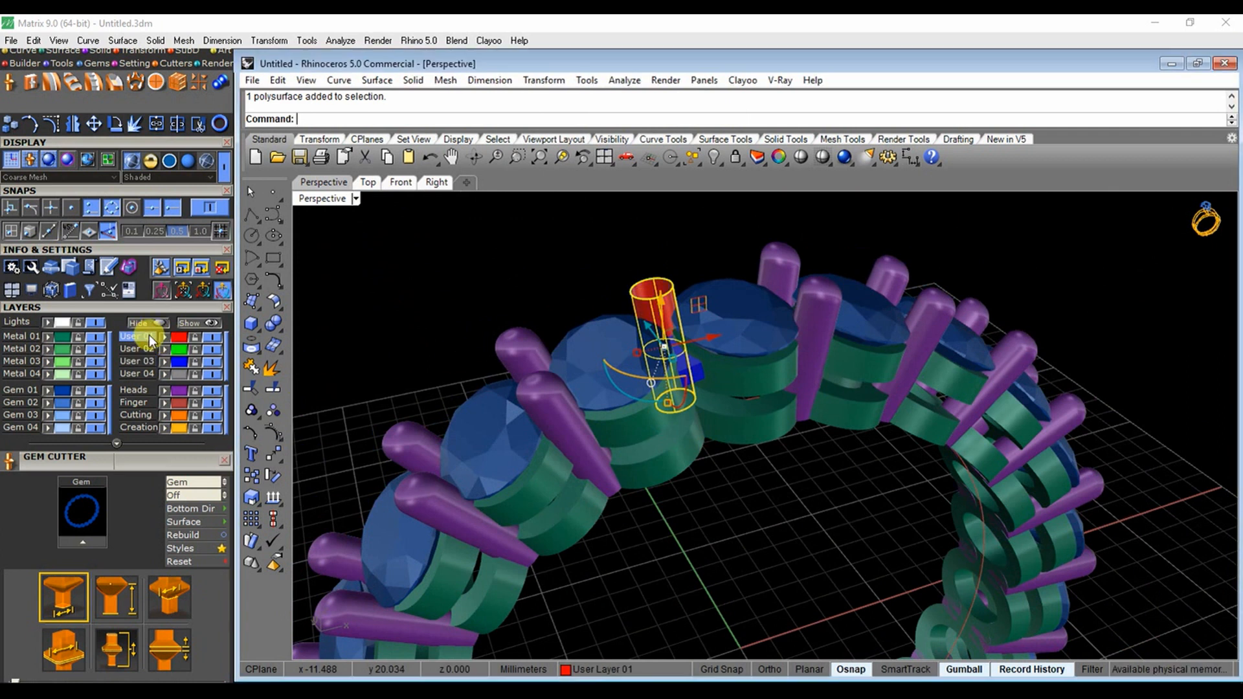
Delete all prongs on the Heads layer and cap the open top of the red trimmed prong
click(133, 389)
key(Delete)
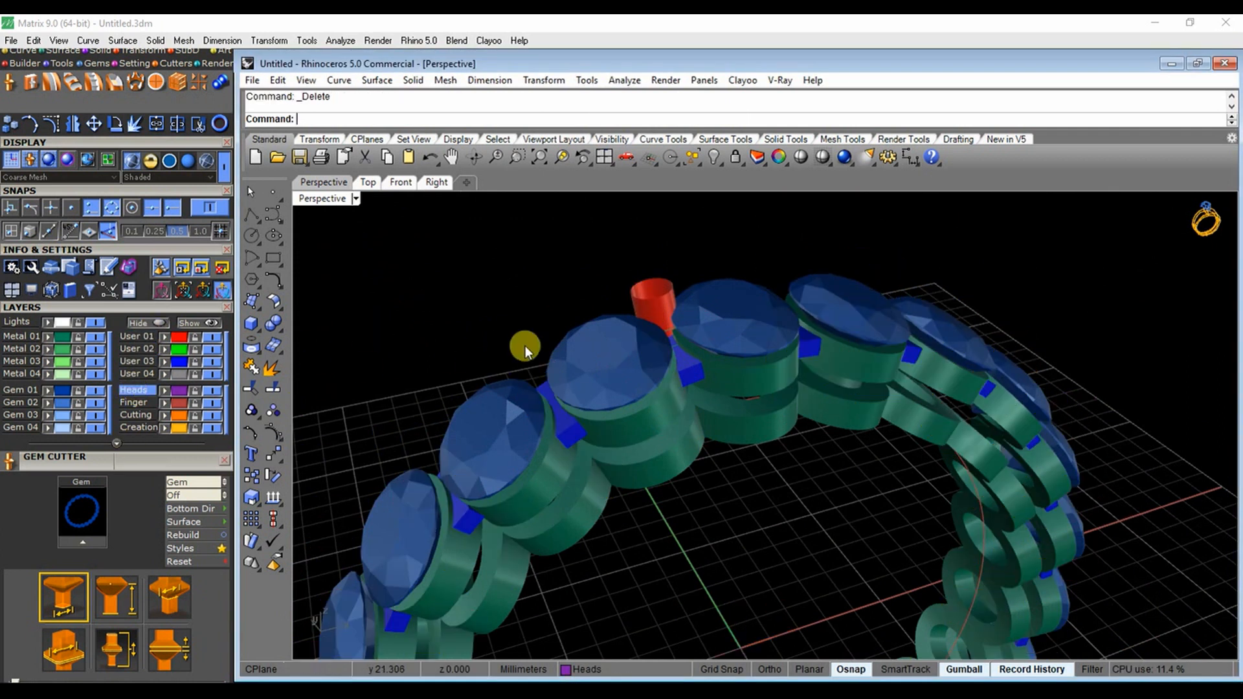
click(659, 318)
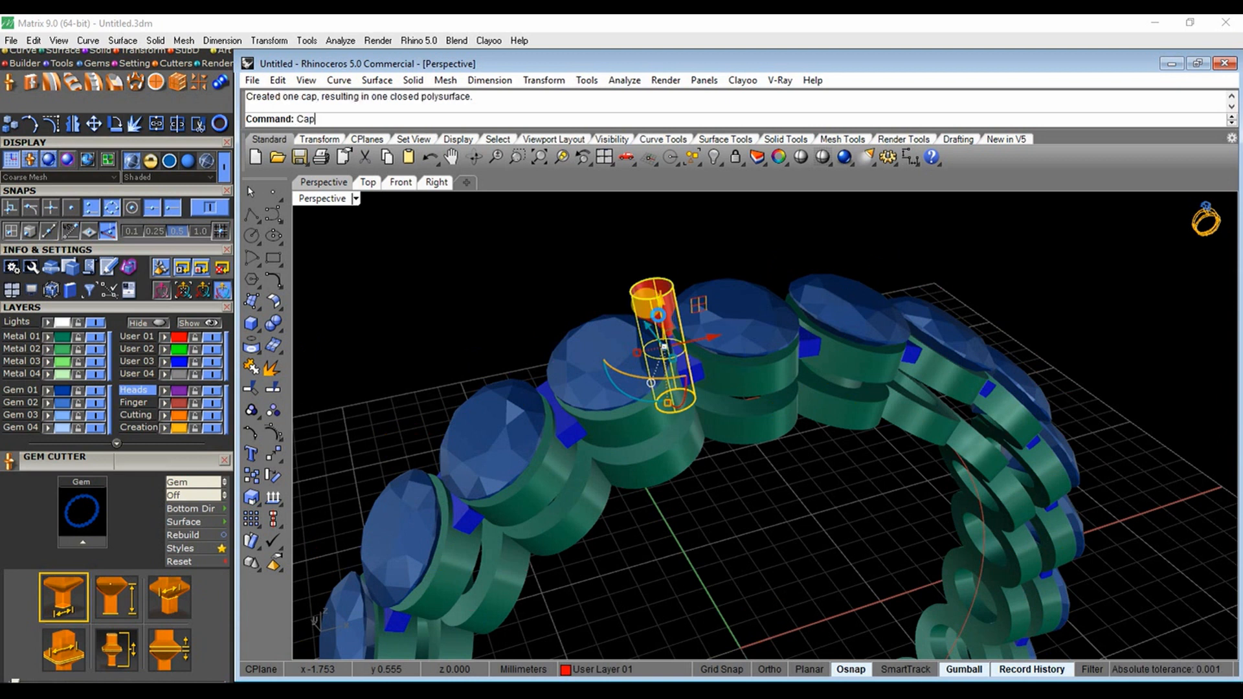
Try to fillet the capped prong's top edge with a 0.4 mm radius
right_drag(522, 255, 525, 383)
click(277, 326)
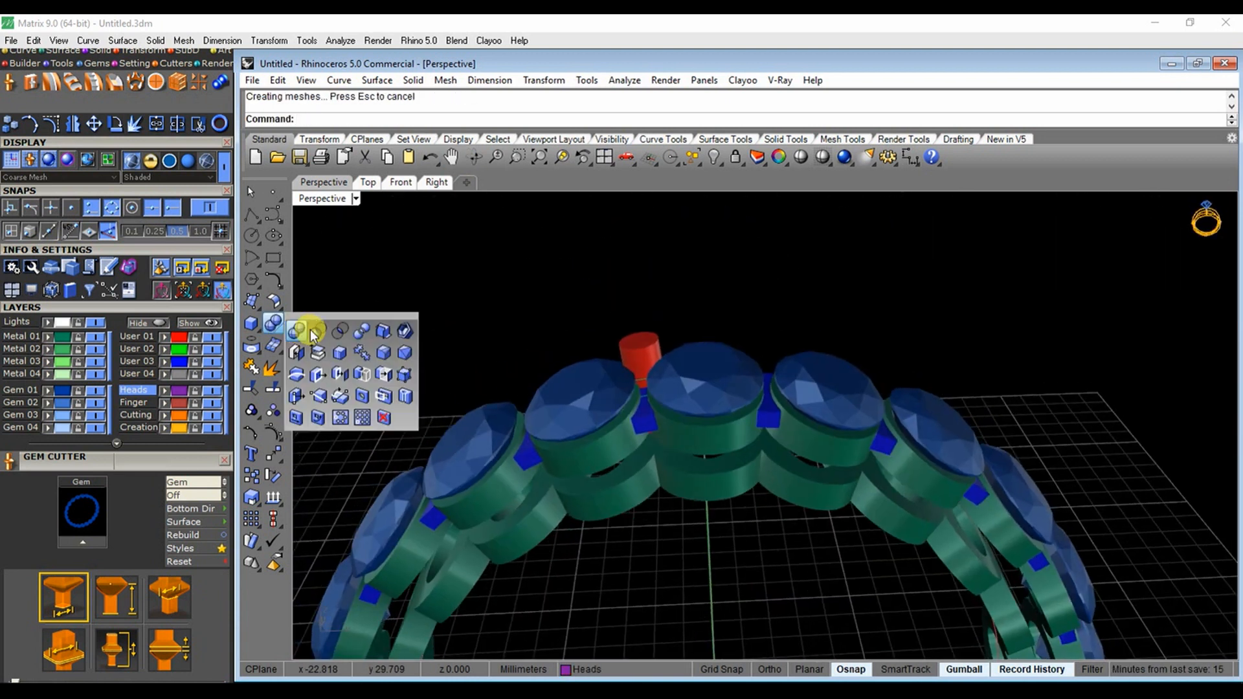
click(383, 353)
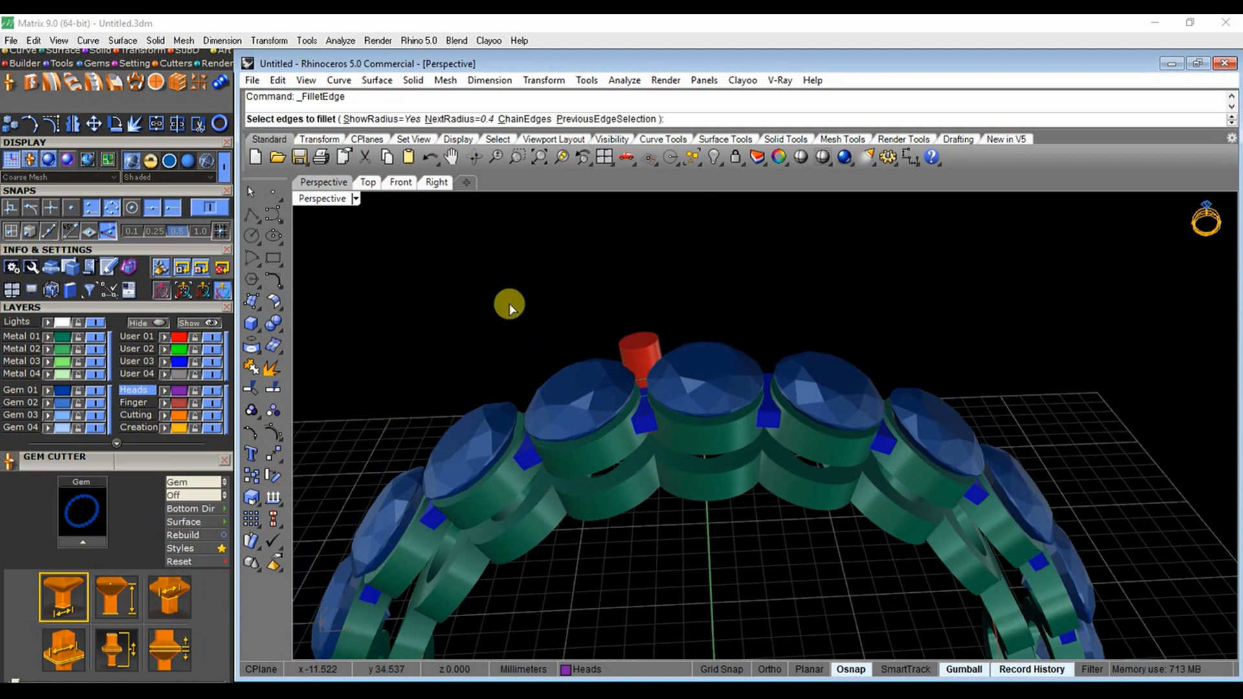
click(636, 351)
right_click(636, 350)
right_click(635, 350)
scroll(660, 334, up, 3)
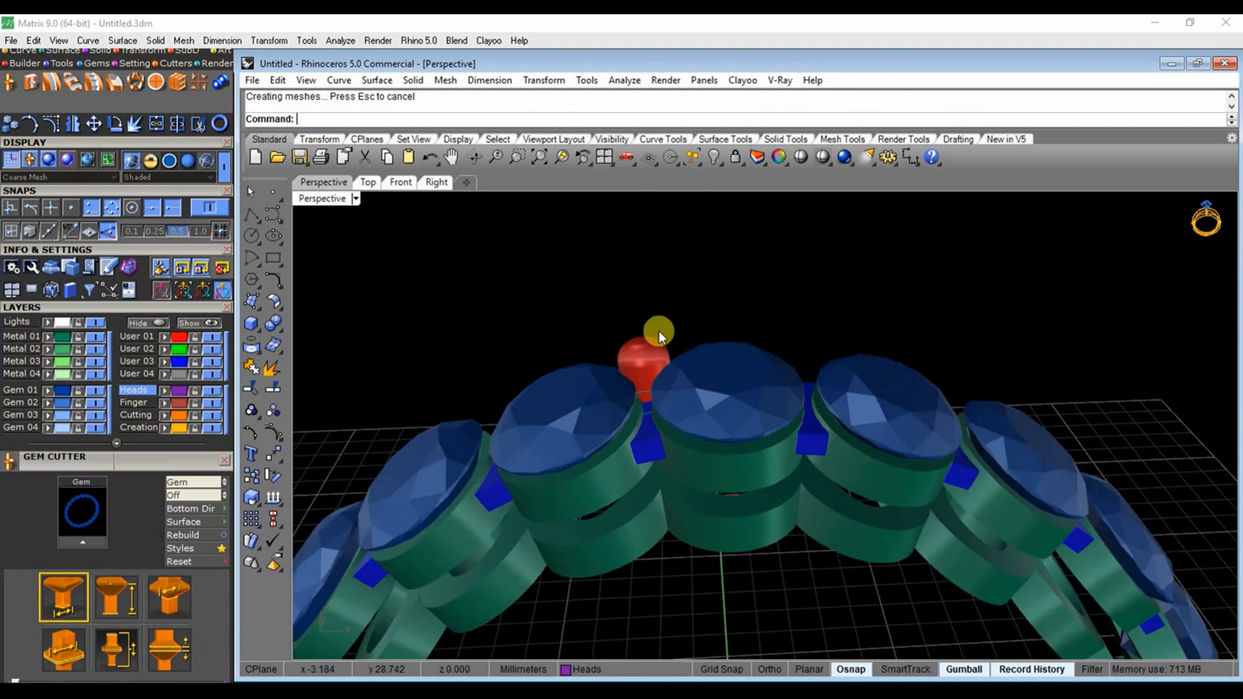
right_drag(660, 335, 658, 301)
key(ctrl+z)
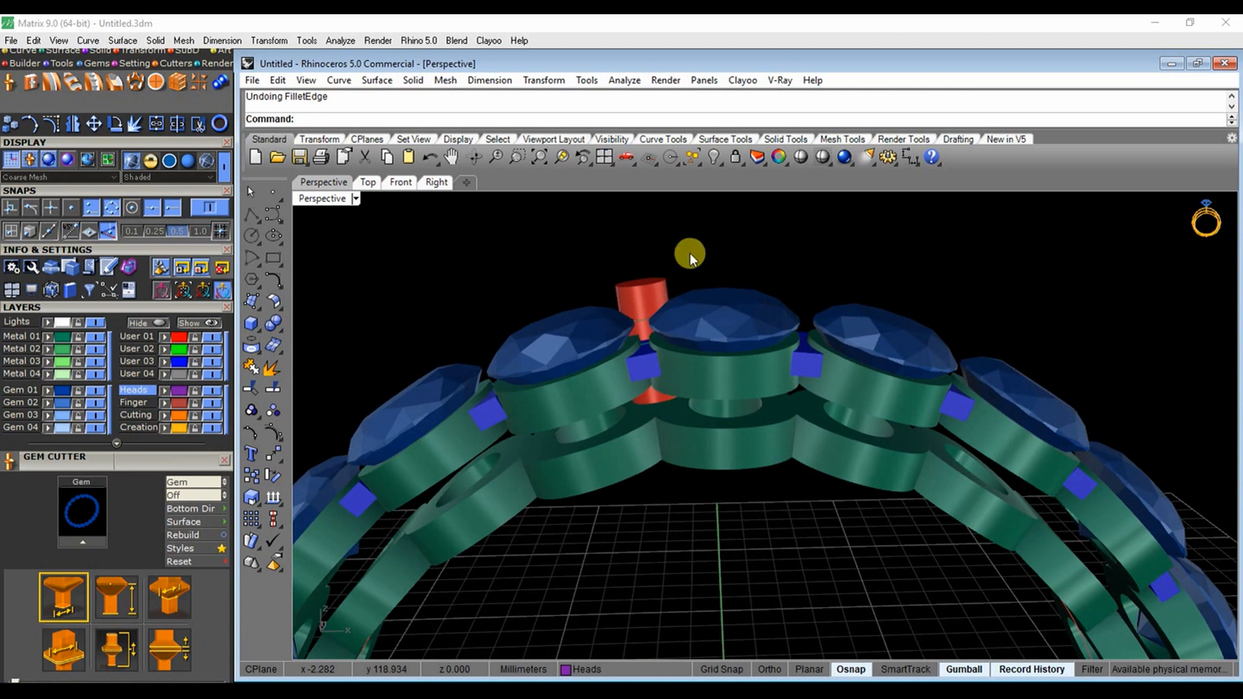
Stretch the prong along its axis from the center of its base to about 3.4 mm with Scale 1D
double_click(327, 198)
double_click(308, 430)
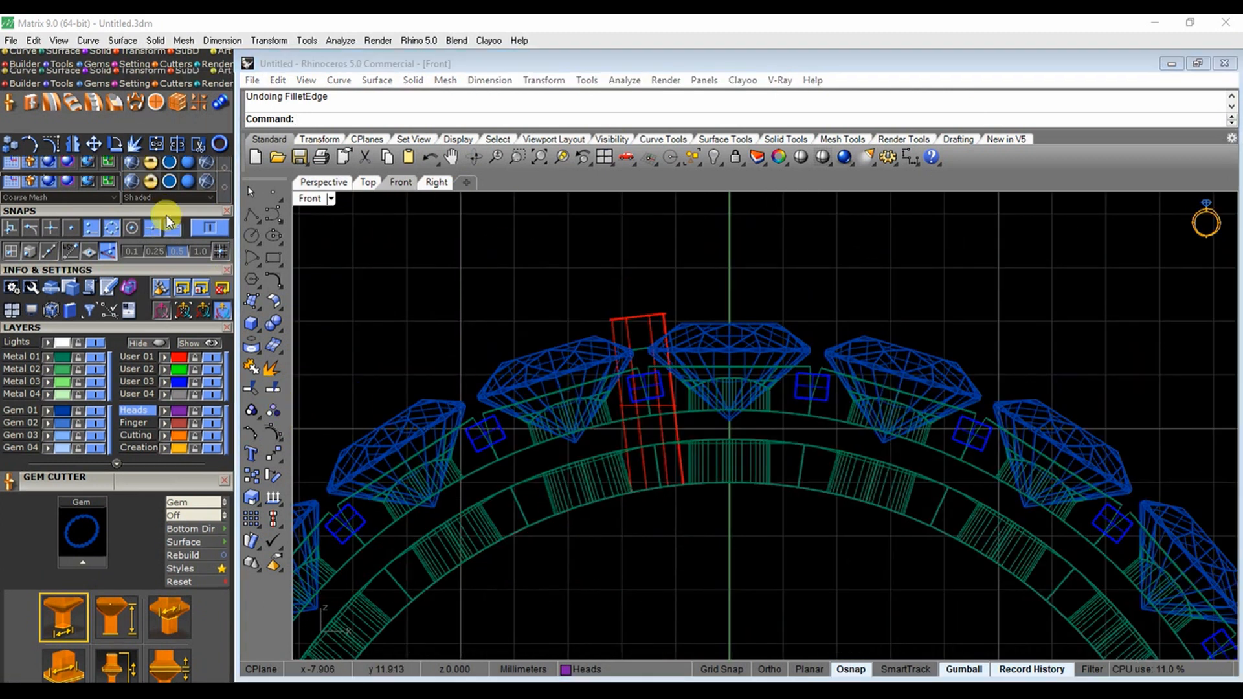
scroll(166, 215, up, 2)
click(134, 99)
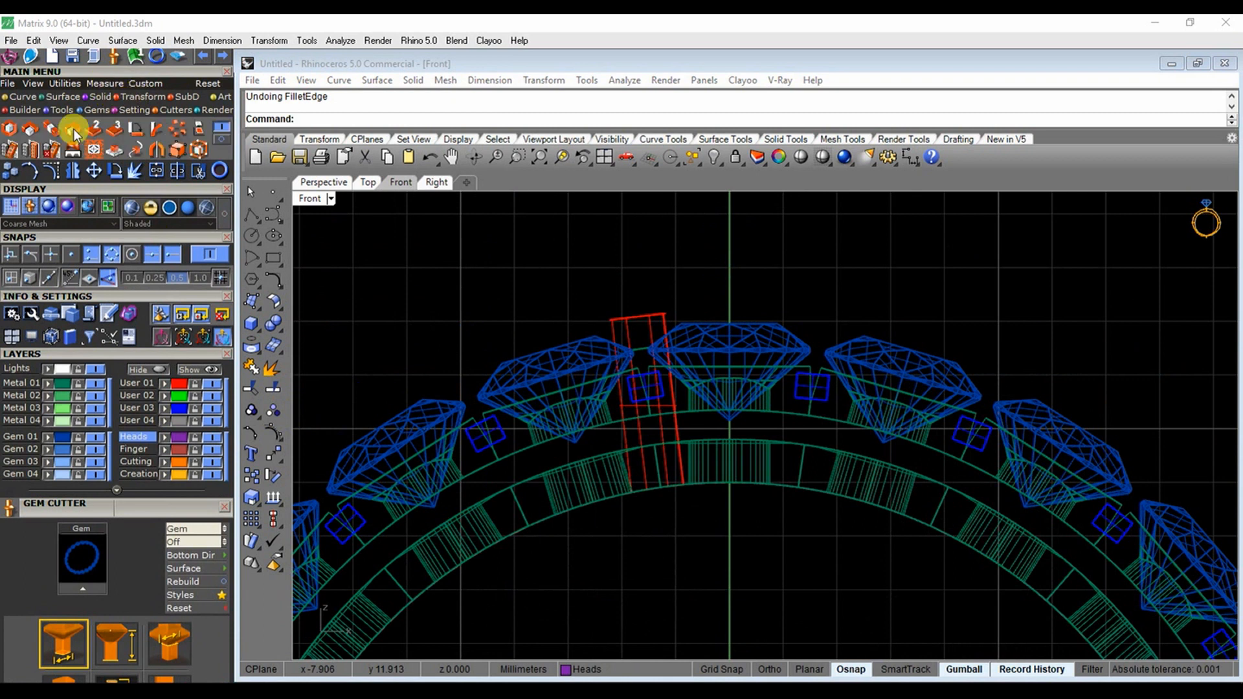
click(49, 130)
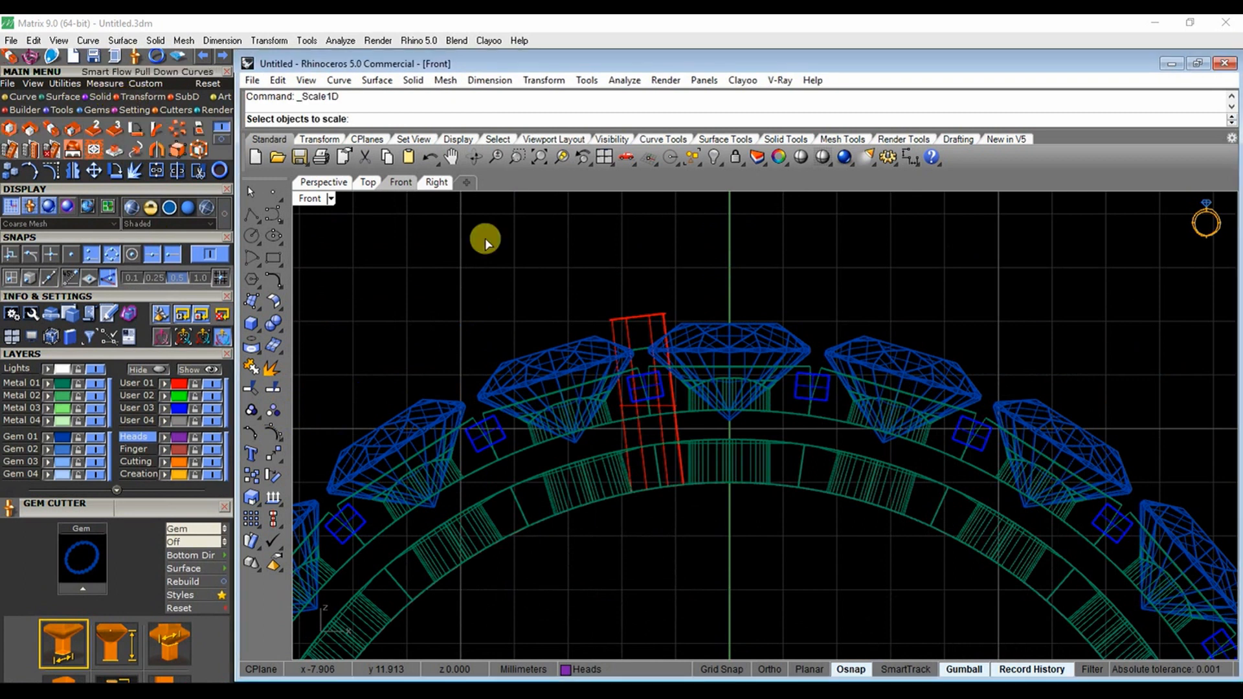
click(644, 324)
key(Return)
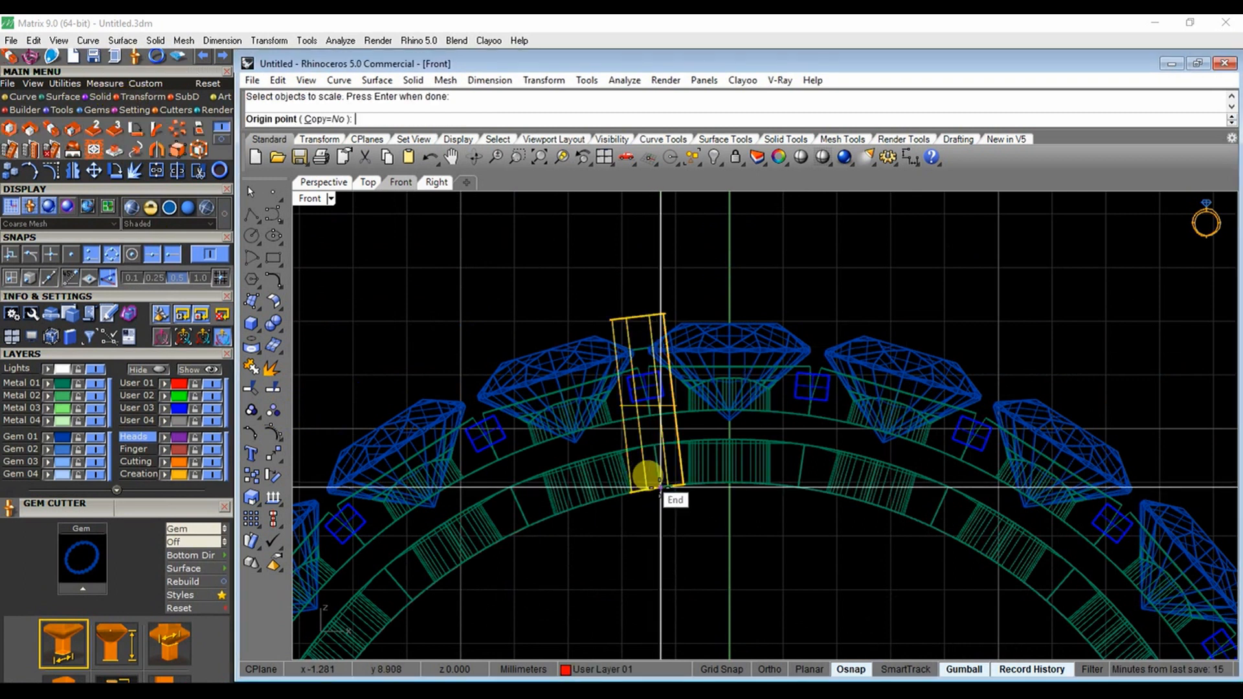
click(661, 487)
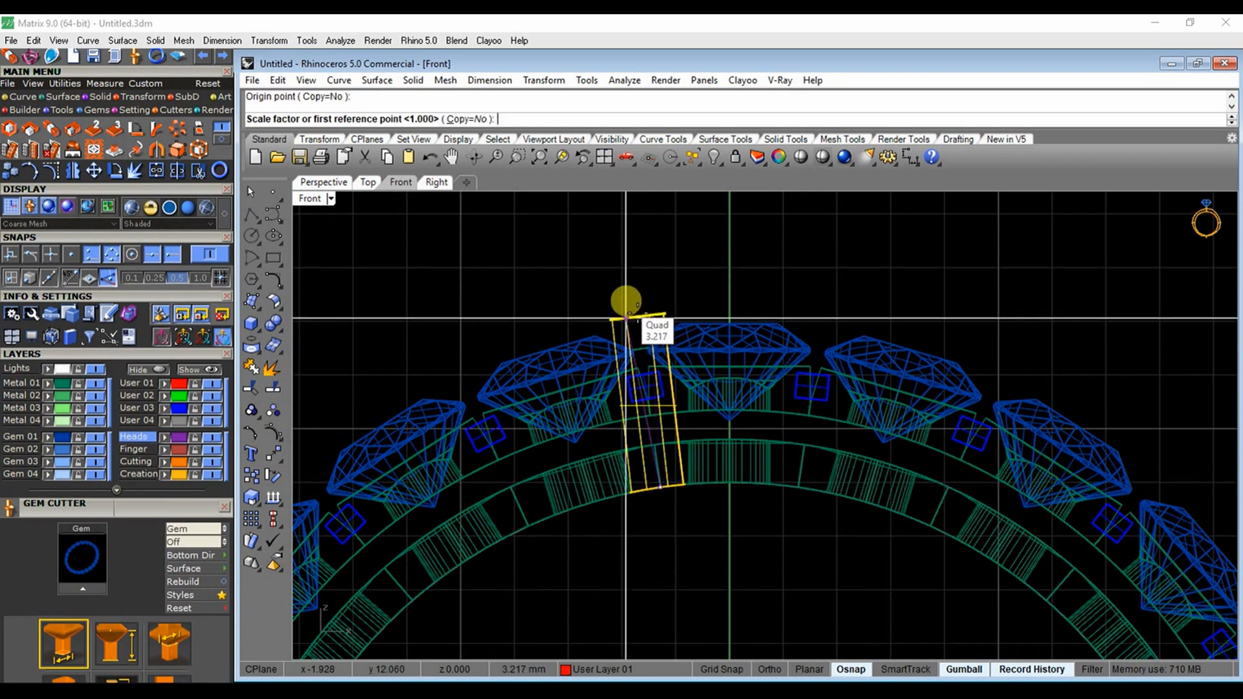
scroll(626, 300, up, 4)
click(618, 286)
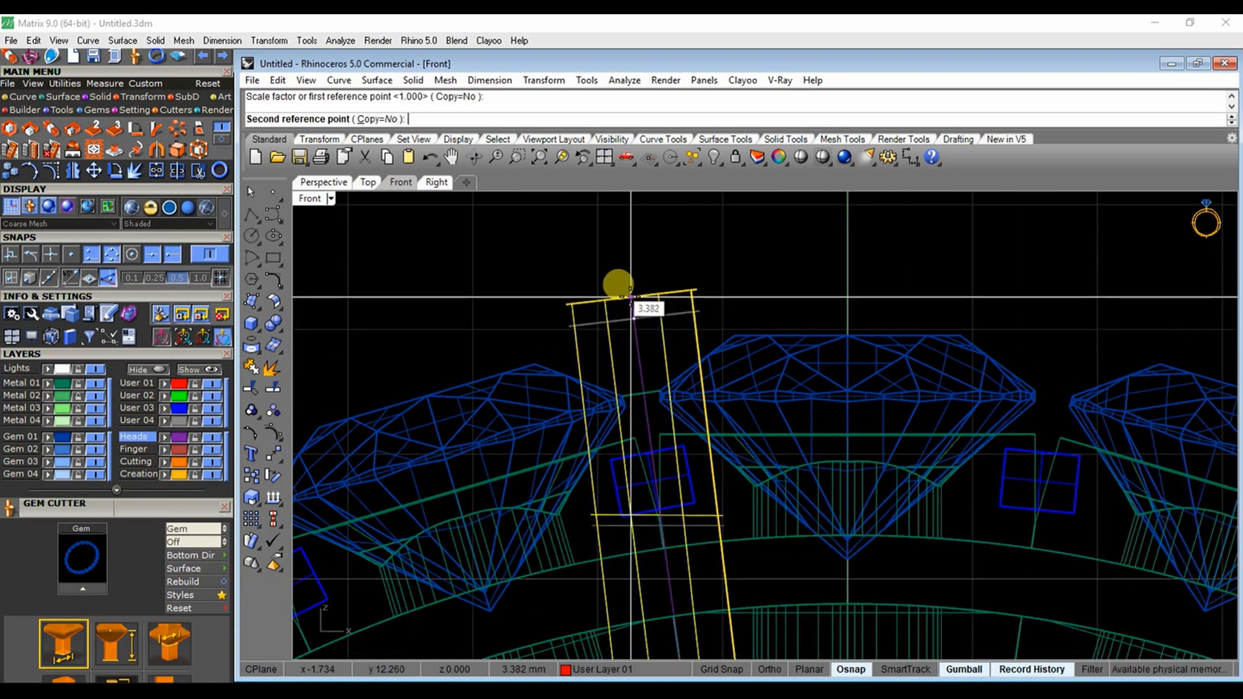
click(617, 279)
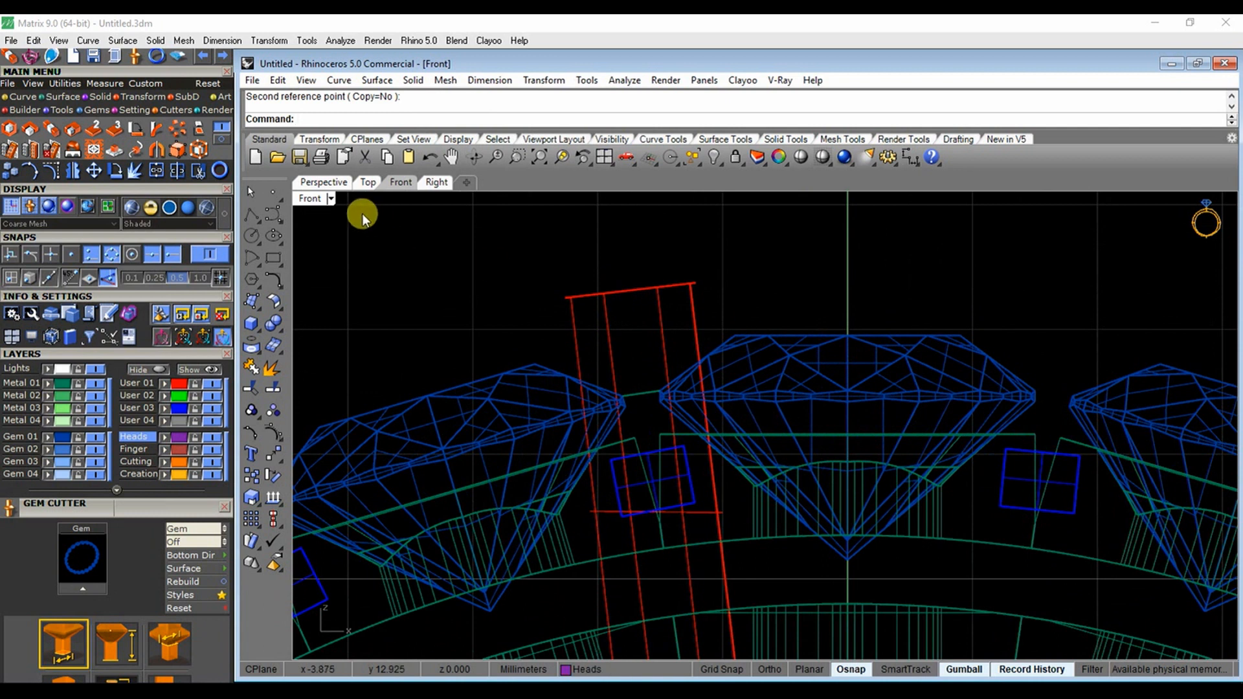
Fillet the top edge of the lengthened prong with a 0.35 mm radius
click(330, 201)
double_click(324, 201)
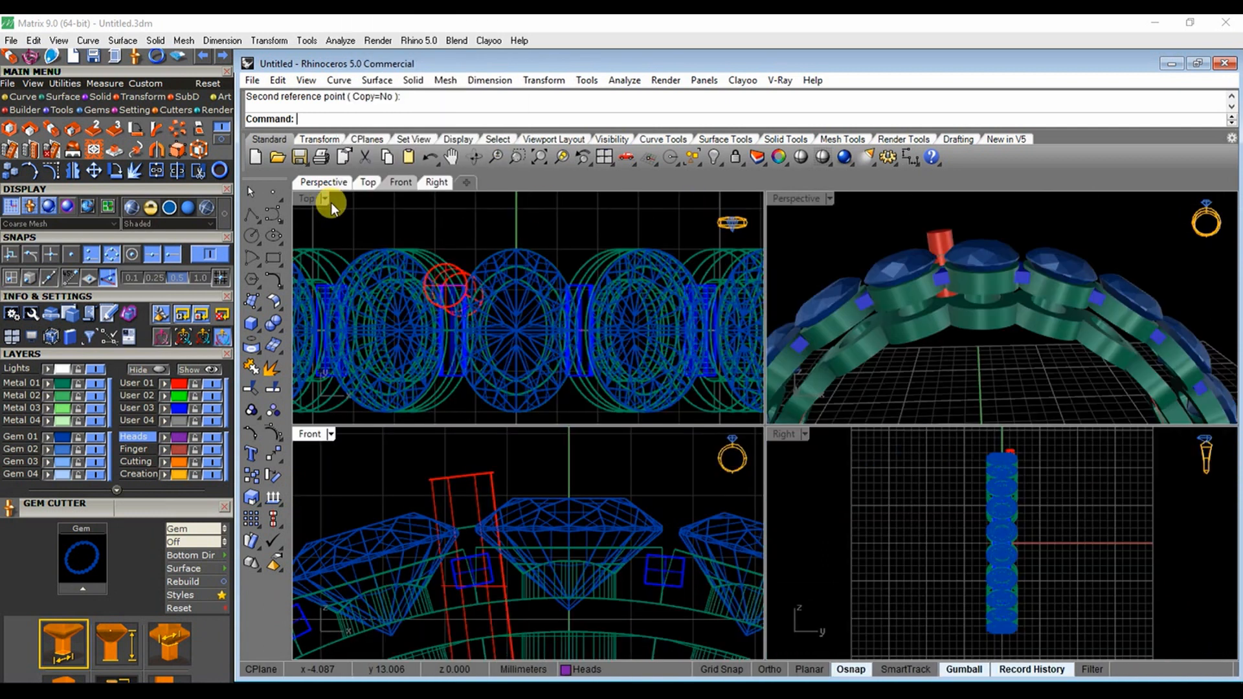
double_click(764, 205)
scroll(707, 387, up, 3)
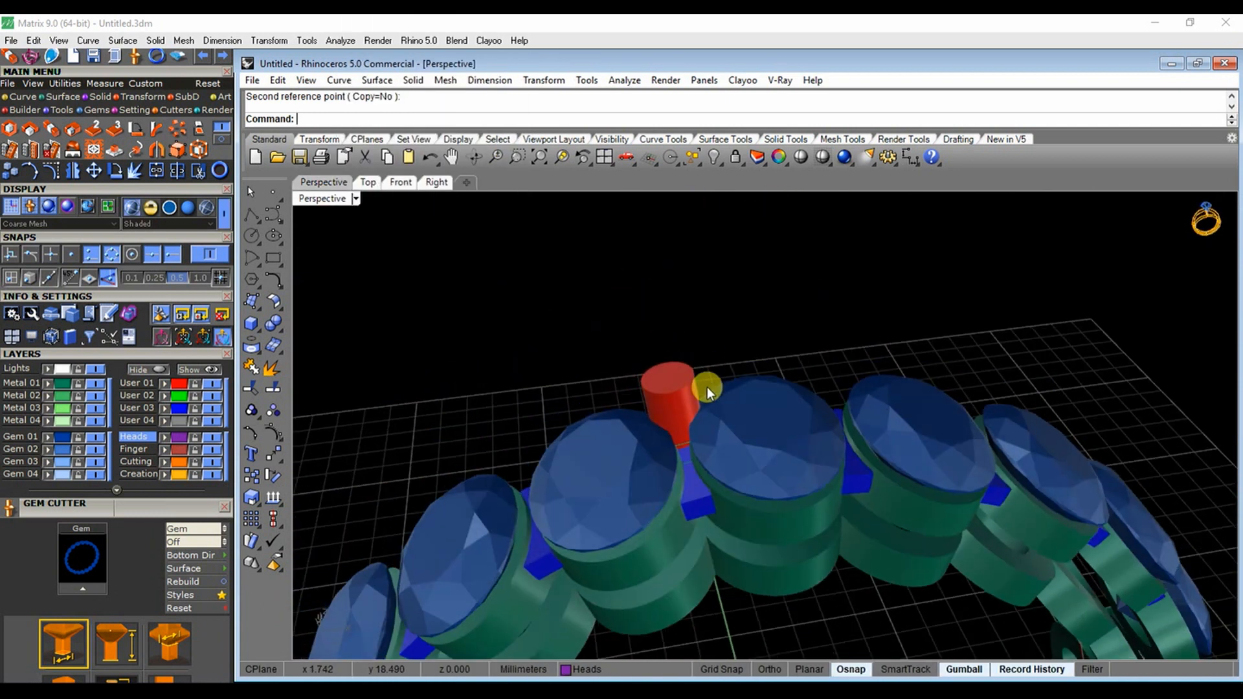
click(281, 327)
click(363, 338)
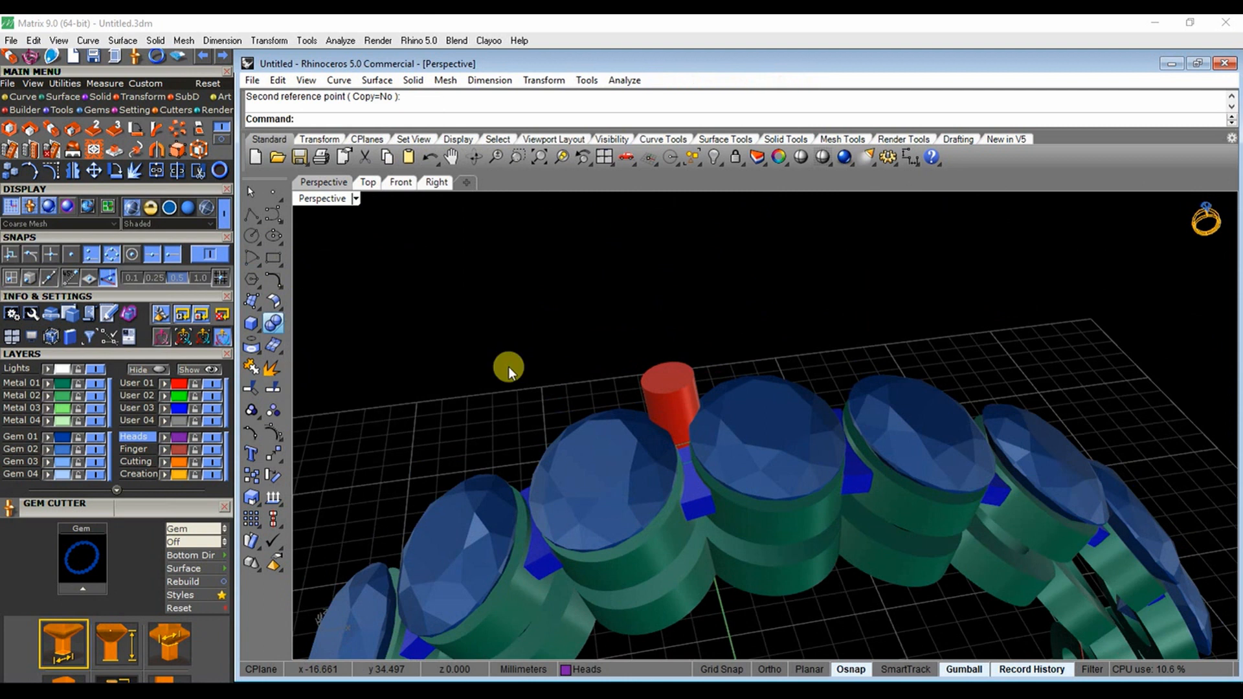
text(0.35)
key(Return)
click(682, 387)
right_click(683, 384)
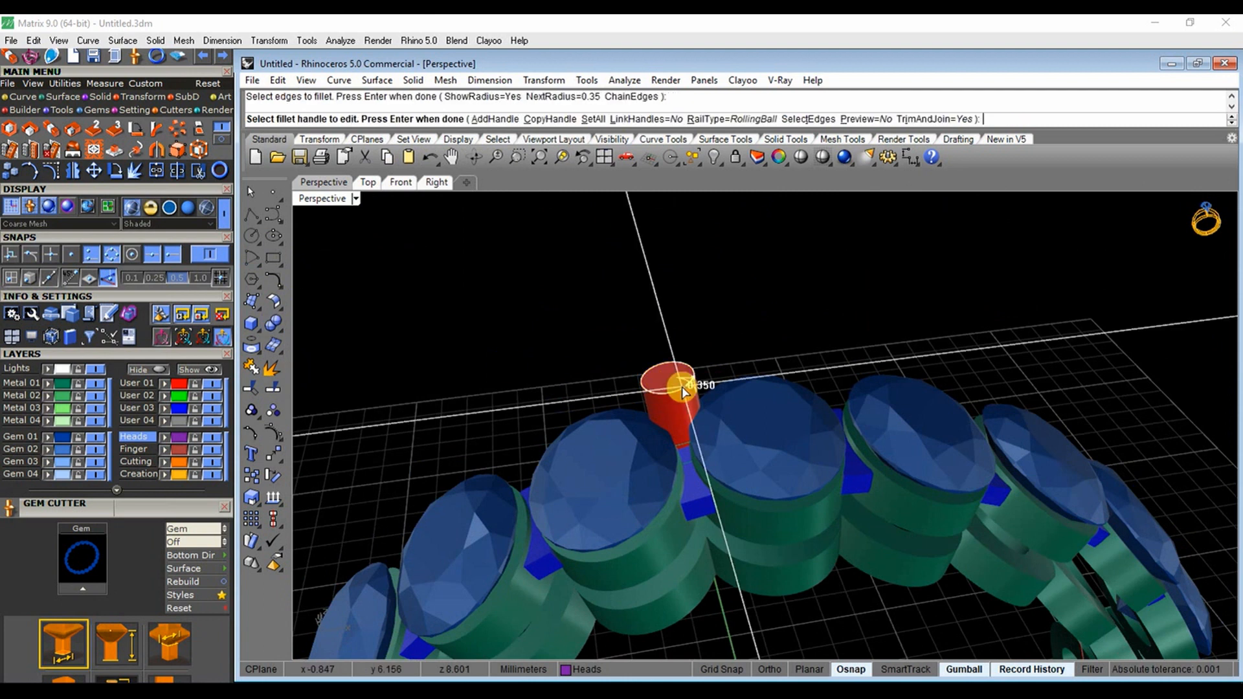
right_click(680, 375)
right_drag(674, 367, 748, 506)
click(808, 491)
key(Escape)
Polar-array the rounded prong around the ring in the Front view: center 0, 22 items, 360 degree fill
right_drag(854, 542, 758, 505)
double_click(335, 199)
double_click(314, 200)
double_click(322, 203)
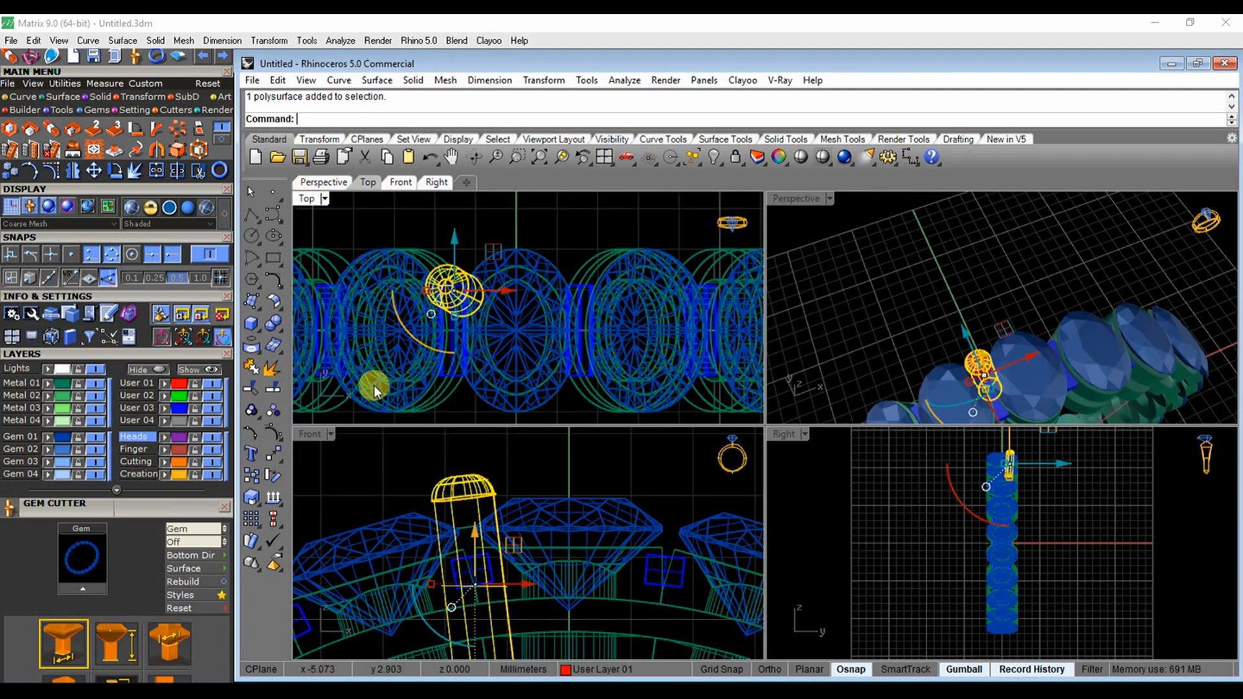
double_click(304, 433)
click(279, 461)
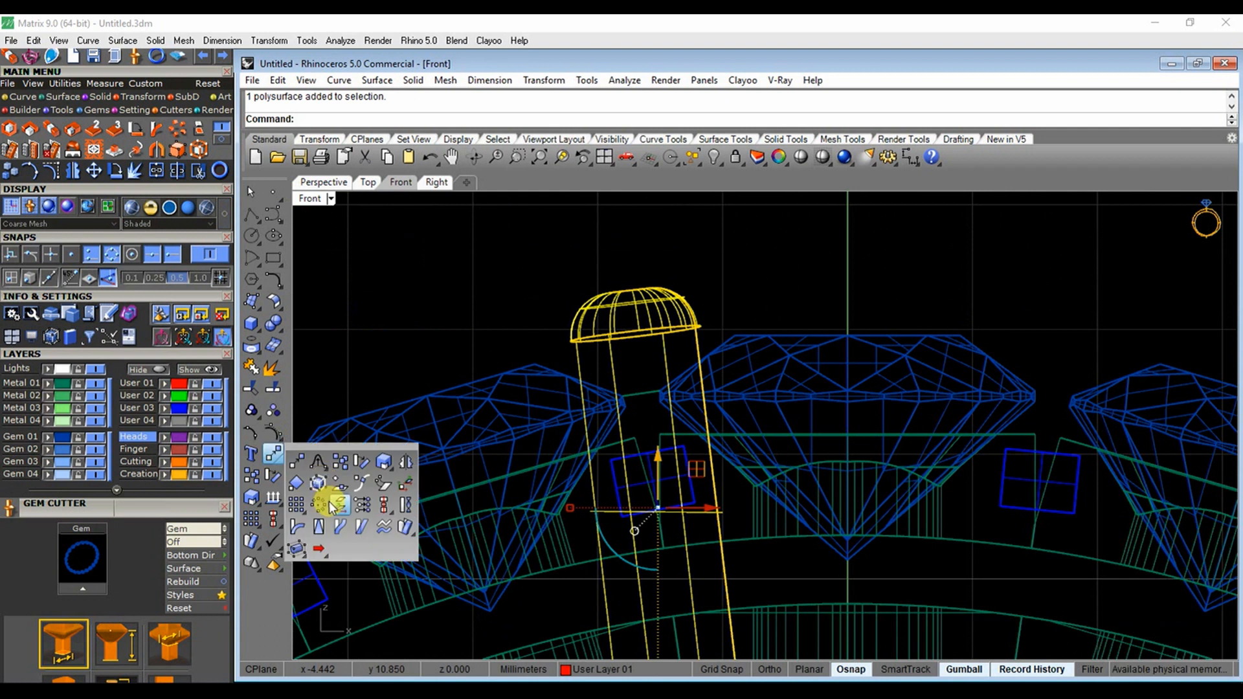
click(318, 496)
text(0)
key(Return)
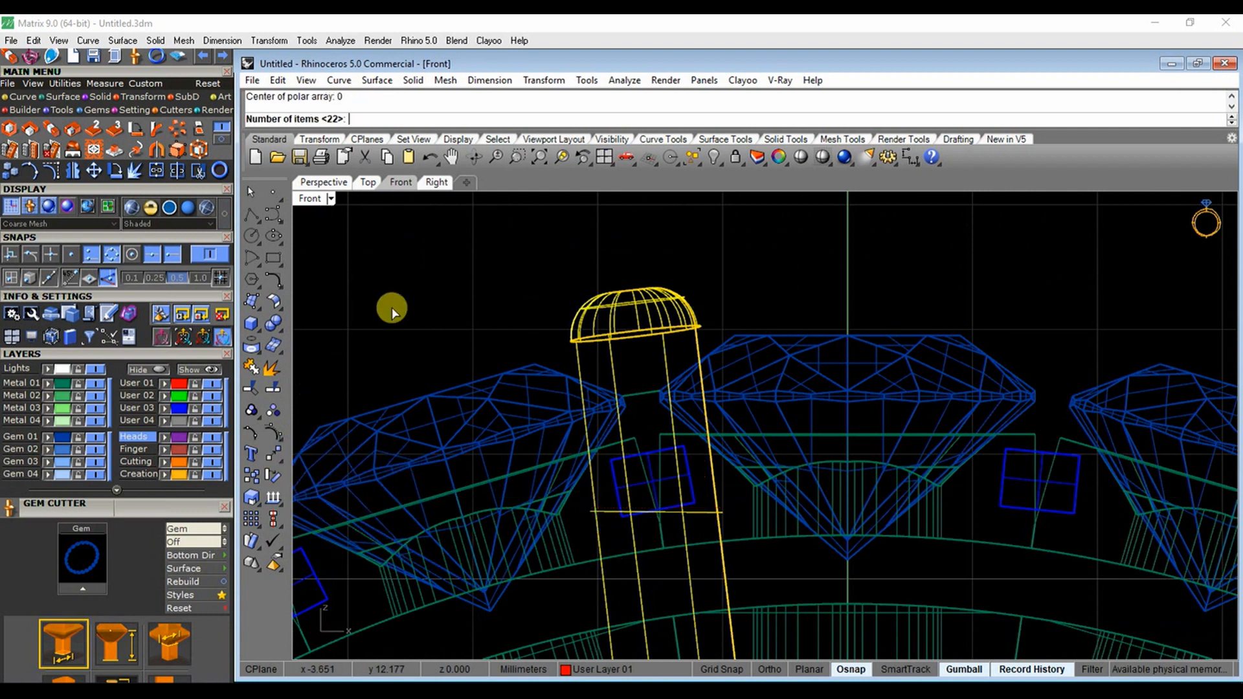
key(Return)
key(Return)
key(Return)
click(330, 198)
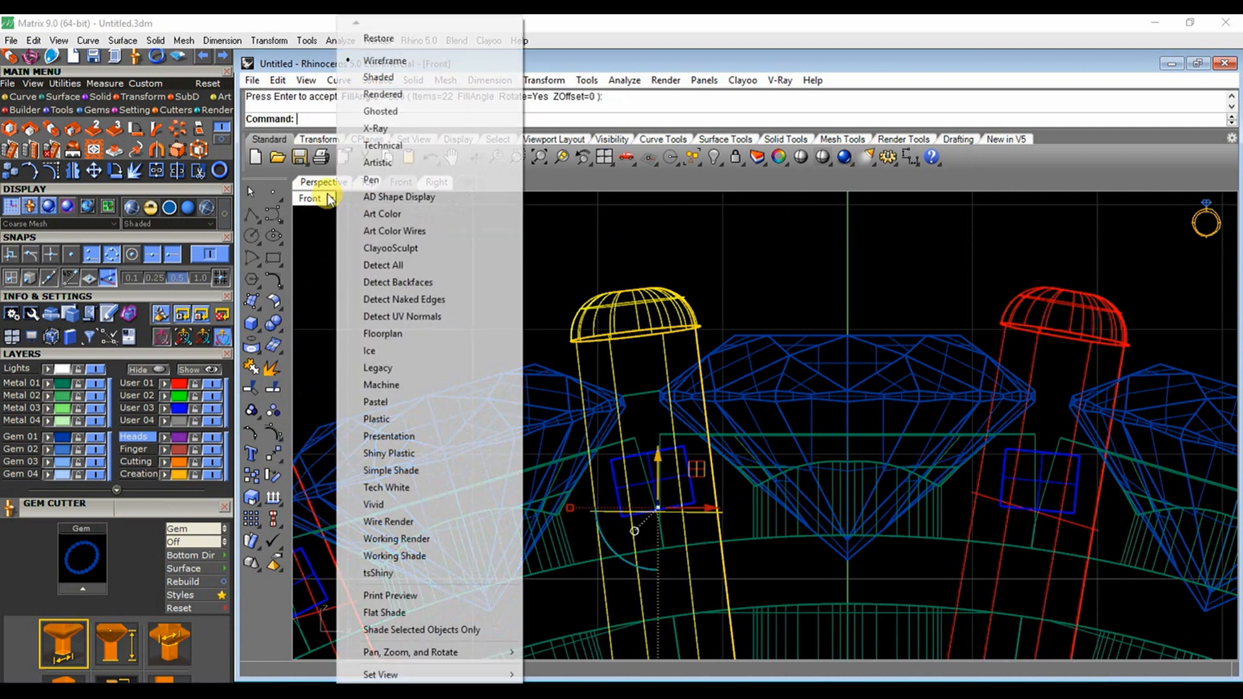
double_click(310, 198)
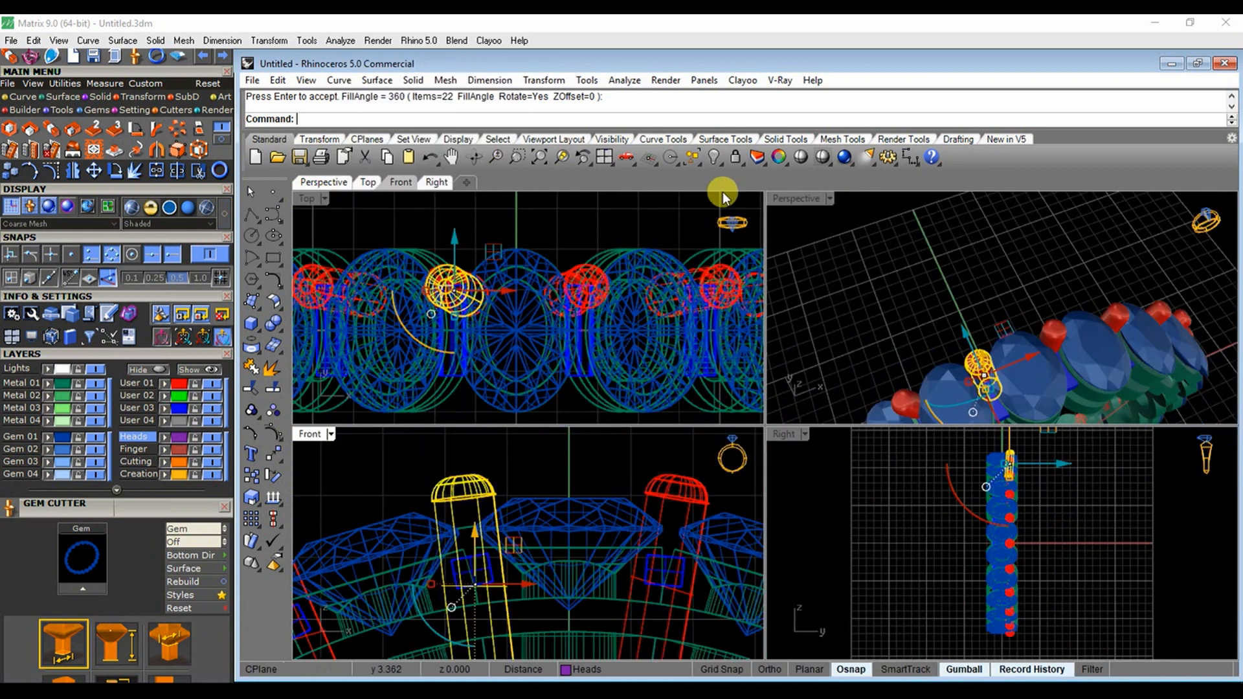
Mirror all prongs on the User 01 layer across the ring's mid-plane, starting the mirror line at 0
double_click(797, 198)
right_drag(777, 398, 730, 391)
scroll(719, 492, up, 4)
click(662, 437)
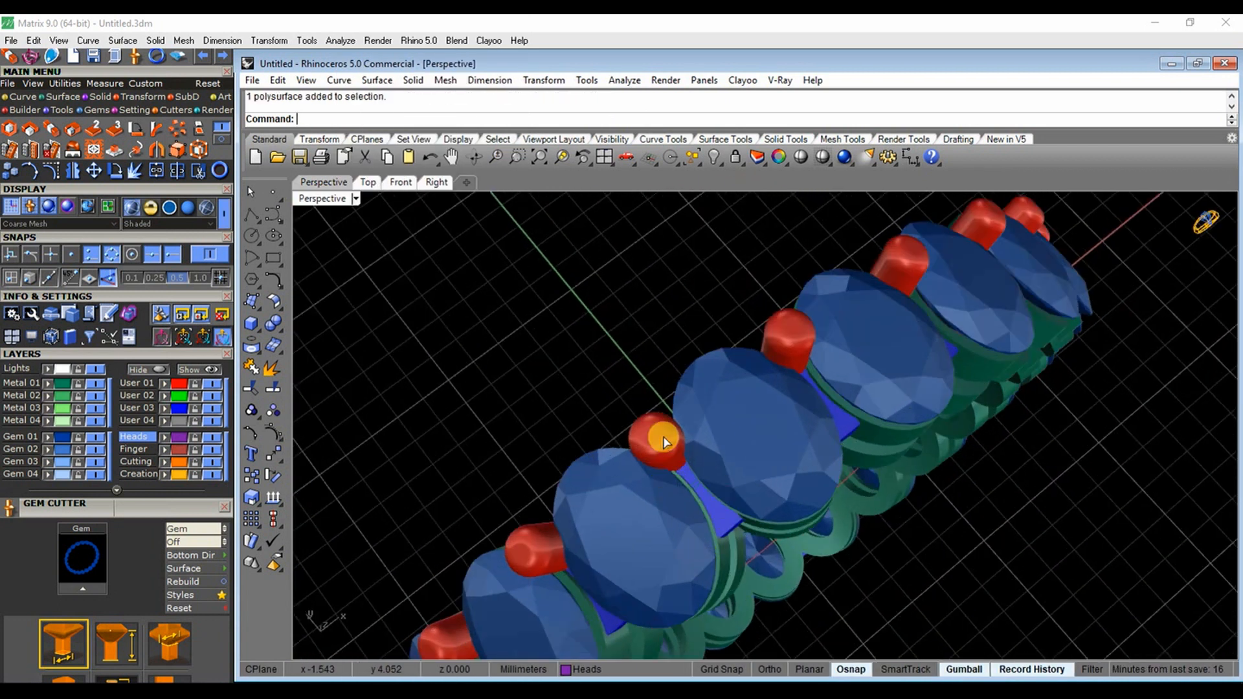
scroll(663, 443, down, 6)
click(602, 385)
click(138, 383)
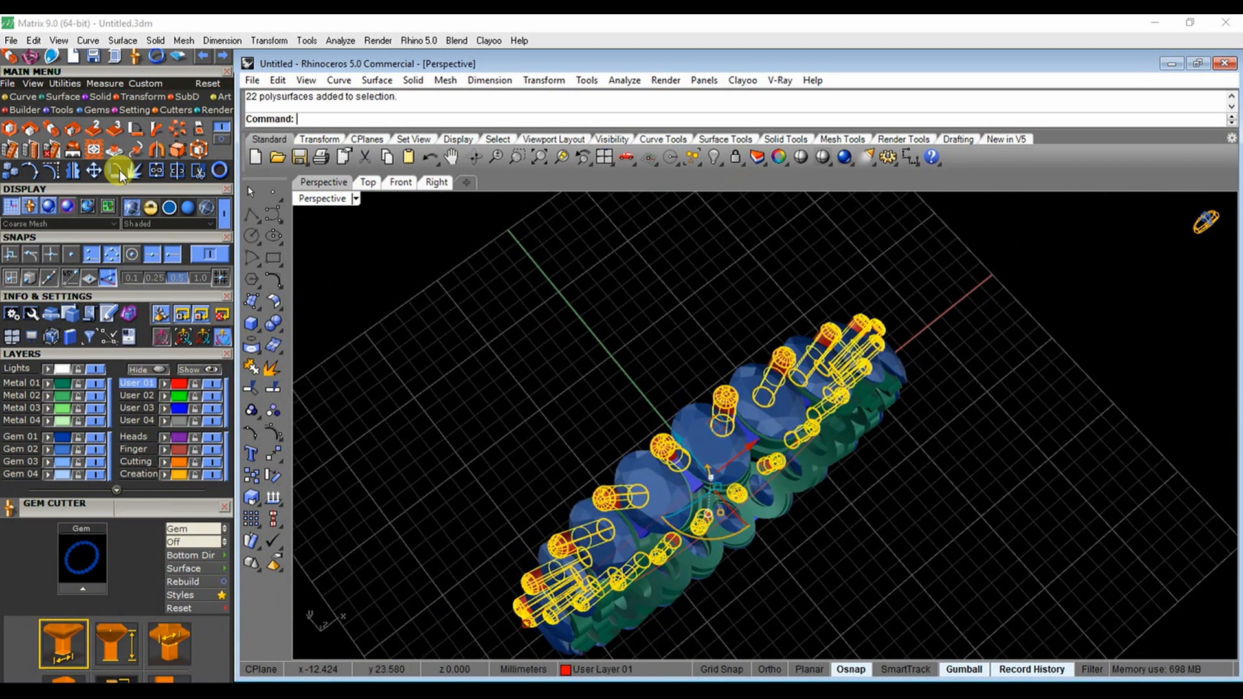
click(71, 173)
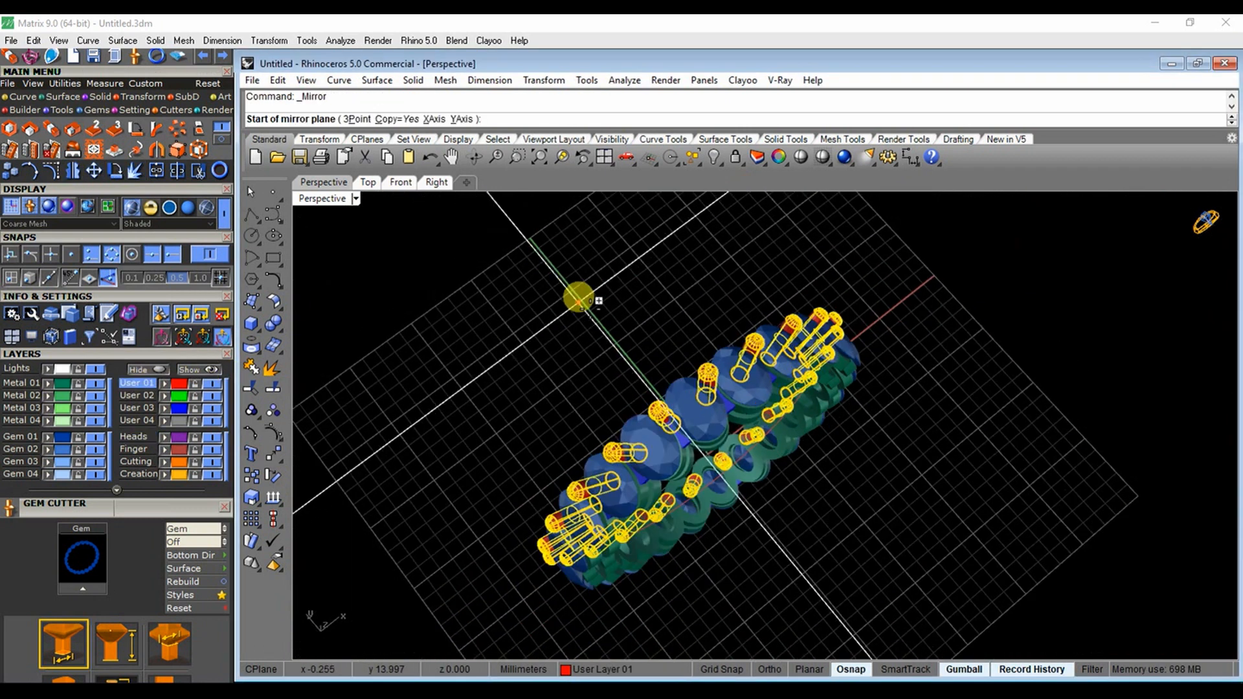
right_drag(577, 306, 822, 319)
click(835, 322)
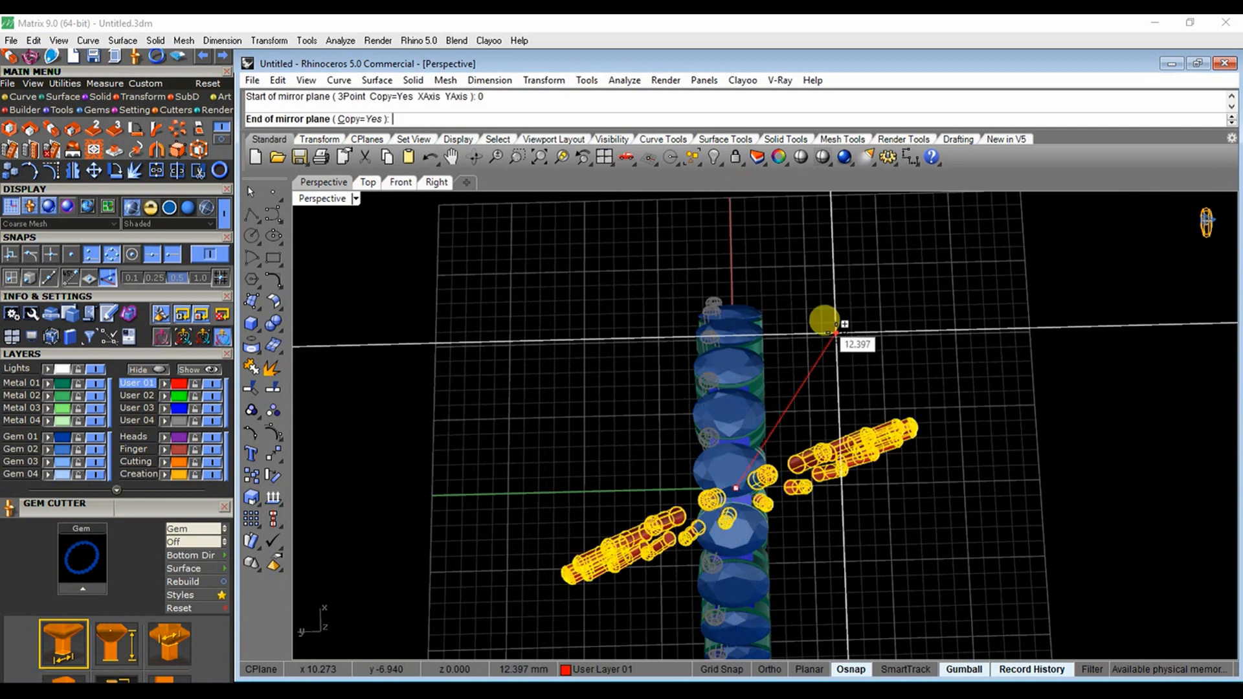
click(840, 261)
key(Escape)
right_drag(869, 325, 630, 214)
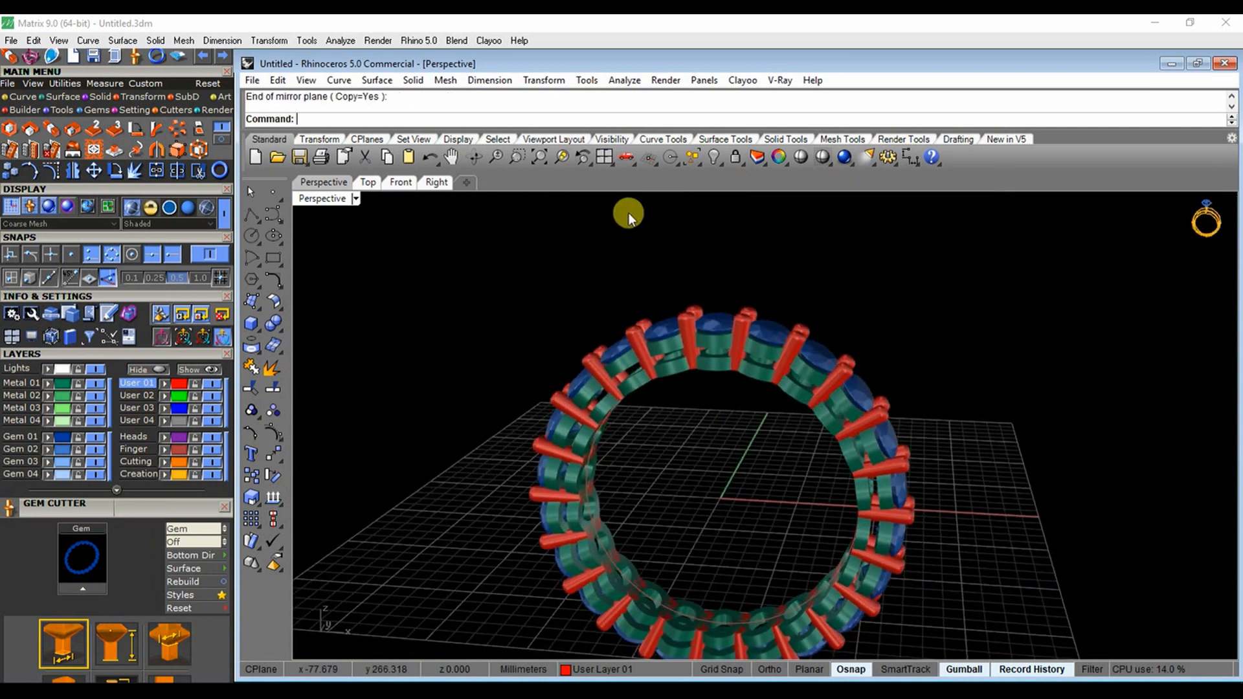
Try to Boolean-union the upper and lower bezel rings with all User 01 prongs and the User 03 connectors
click(273, 323)
scroll(665, 347, up, 2)
click(666, 382)
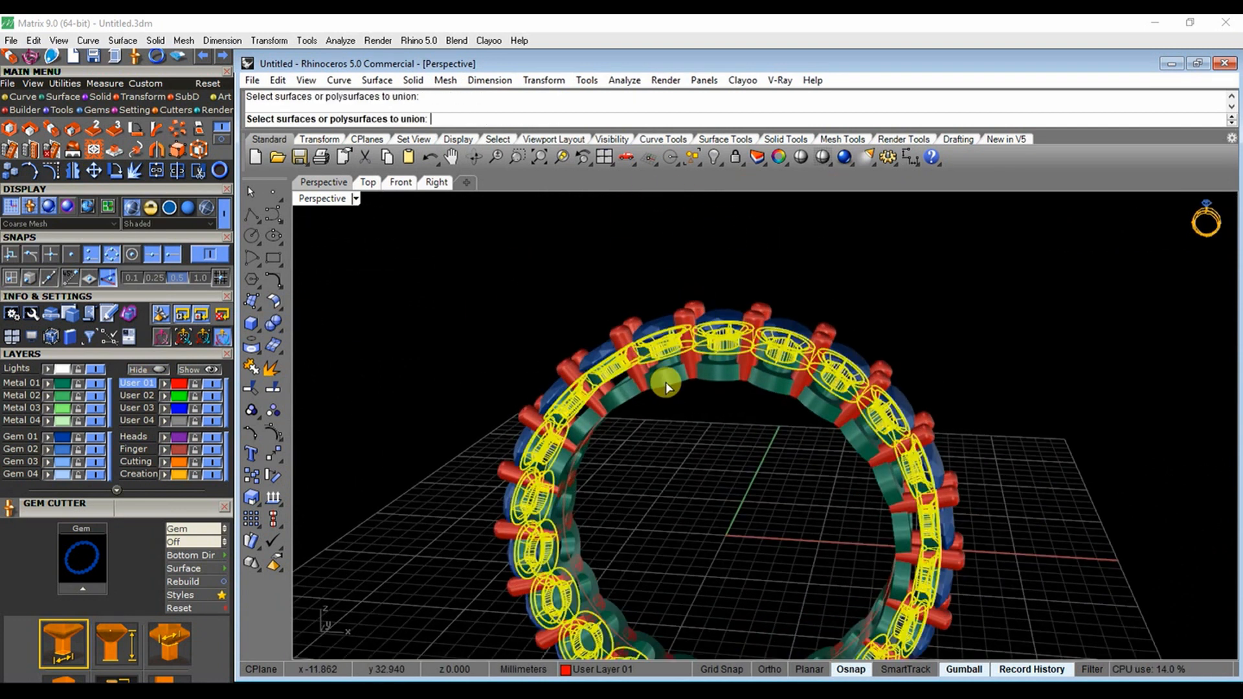
click(665, 382)
click(134, 384)
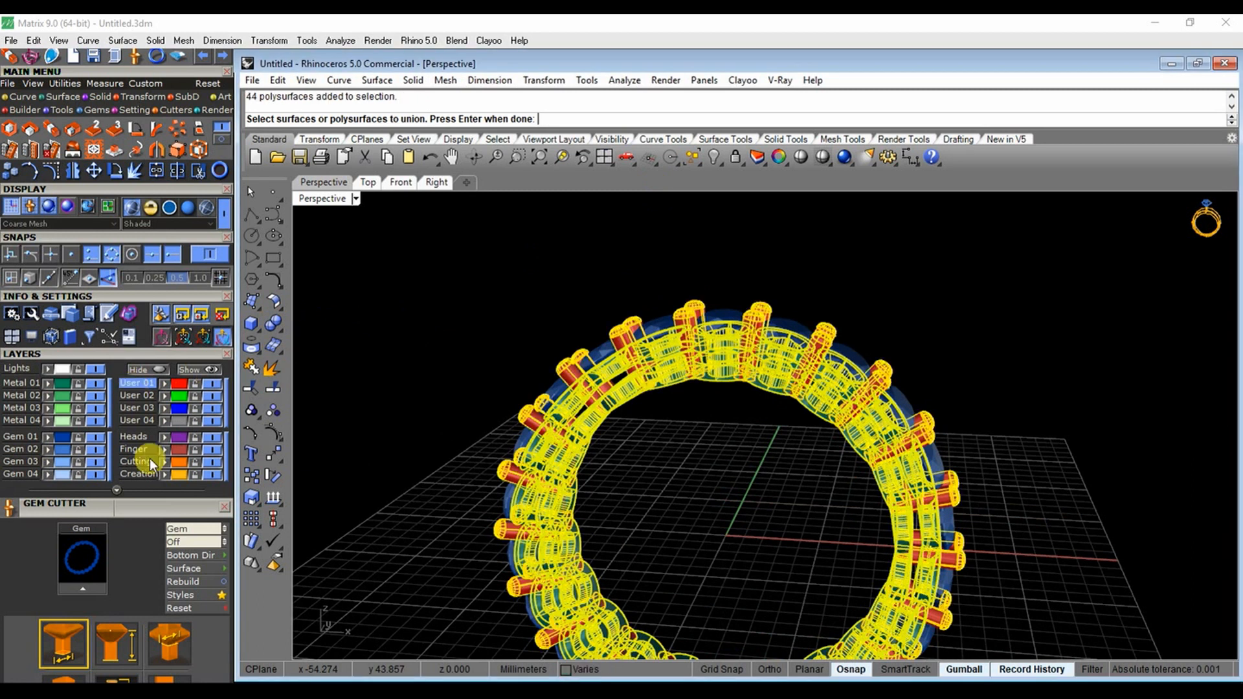
click(136, 405)
right_click(501, 304)
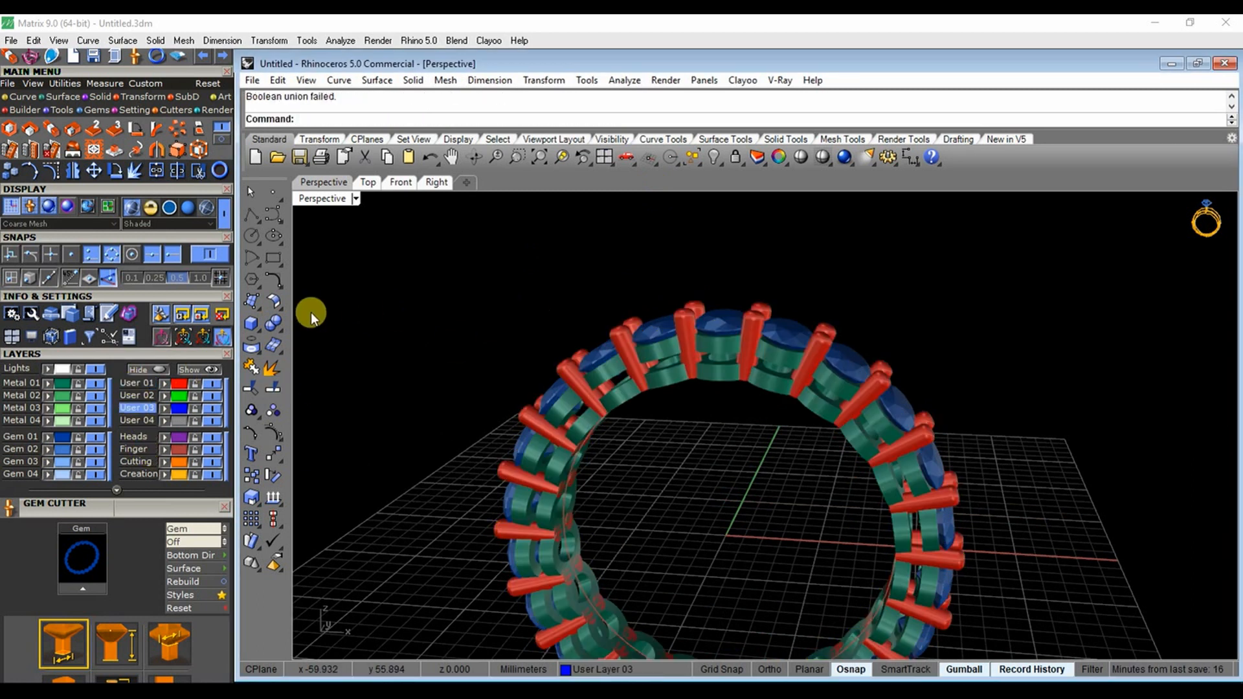
Try to Boolean-union the upper and lower bezel rings with only the User 01 prongs
click(273, 322)
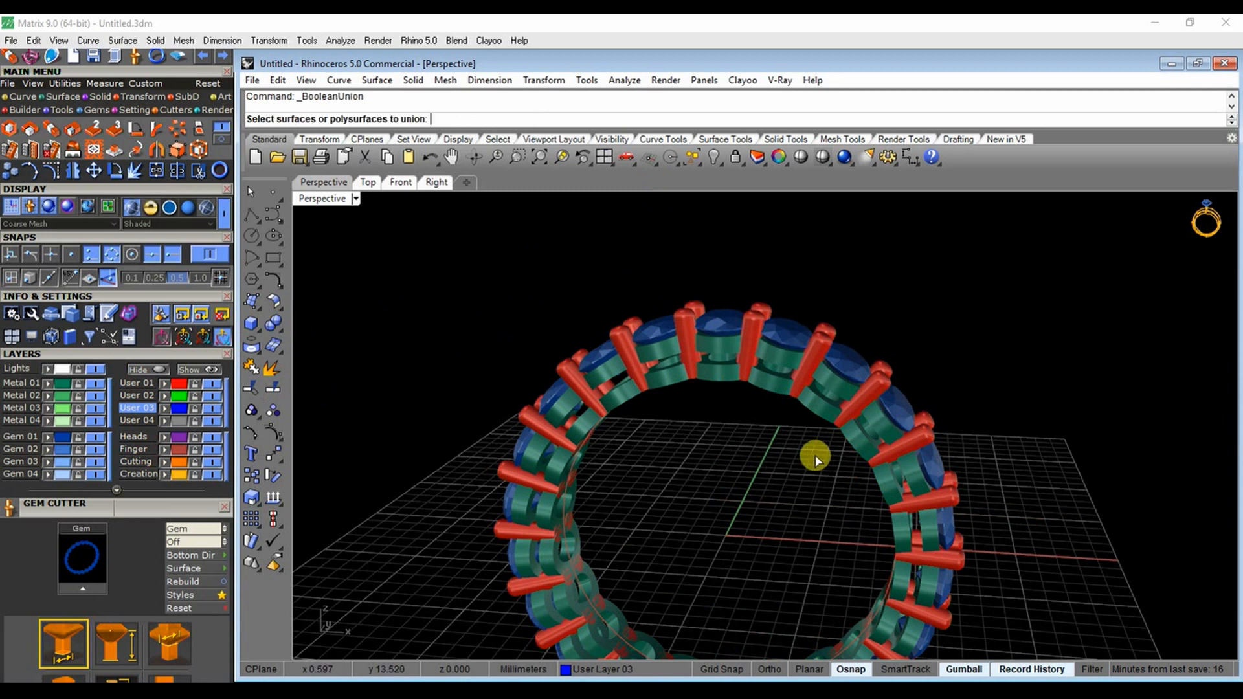
click(601, 382)
click(616, 398)
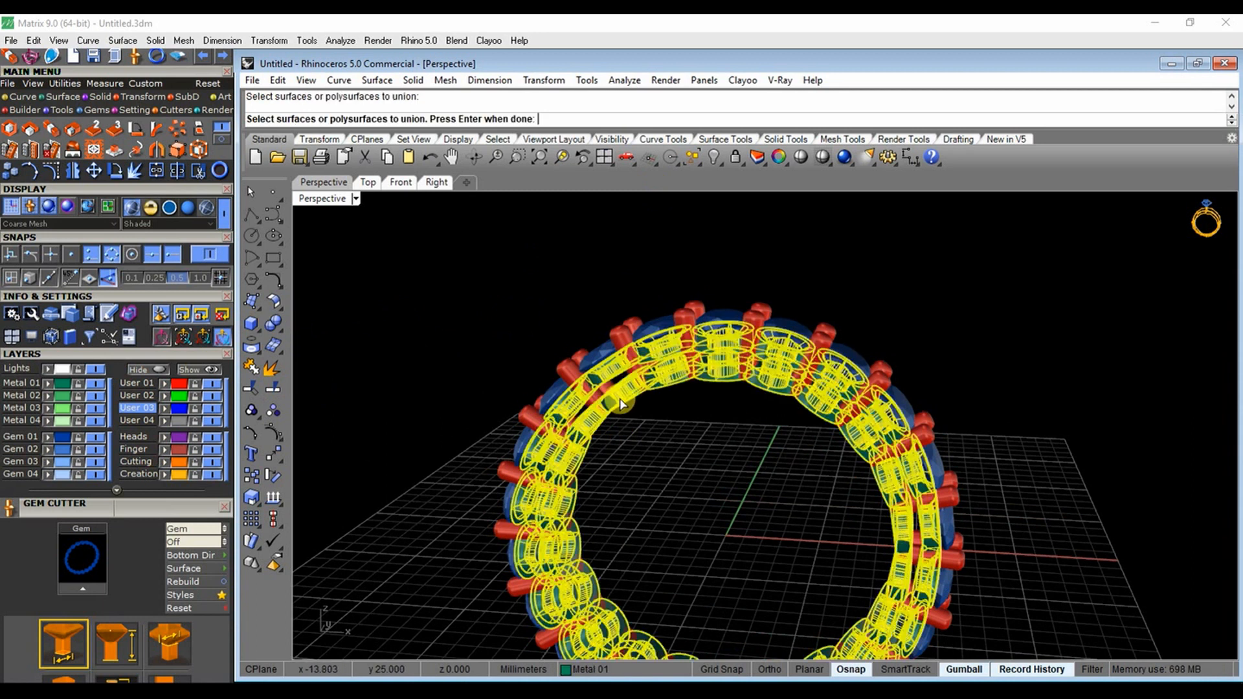
click(118, 384)
right_click(404, 339)
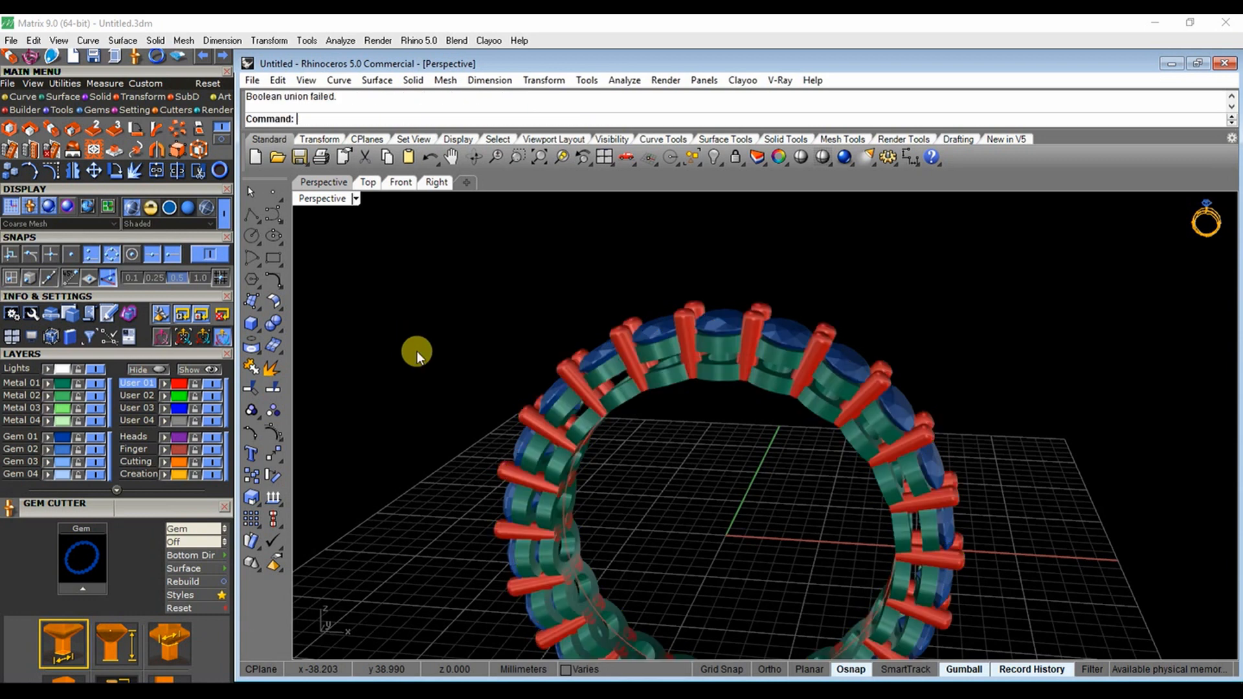
Examine where the prongs meet the bezels and check one prong for naked edges with Show Edges
right_drag(634, 327, 678, 396)
scroll(670, 302, up, 5)
right_drag(697, 325, 1197, 608)
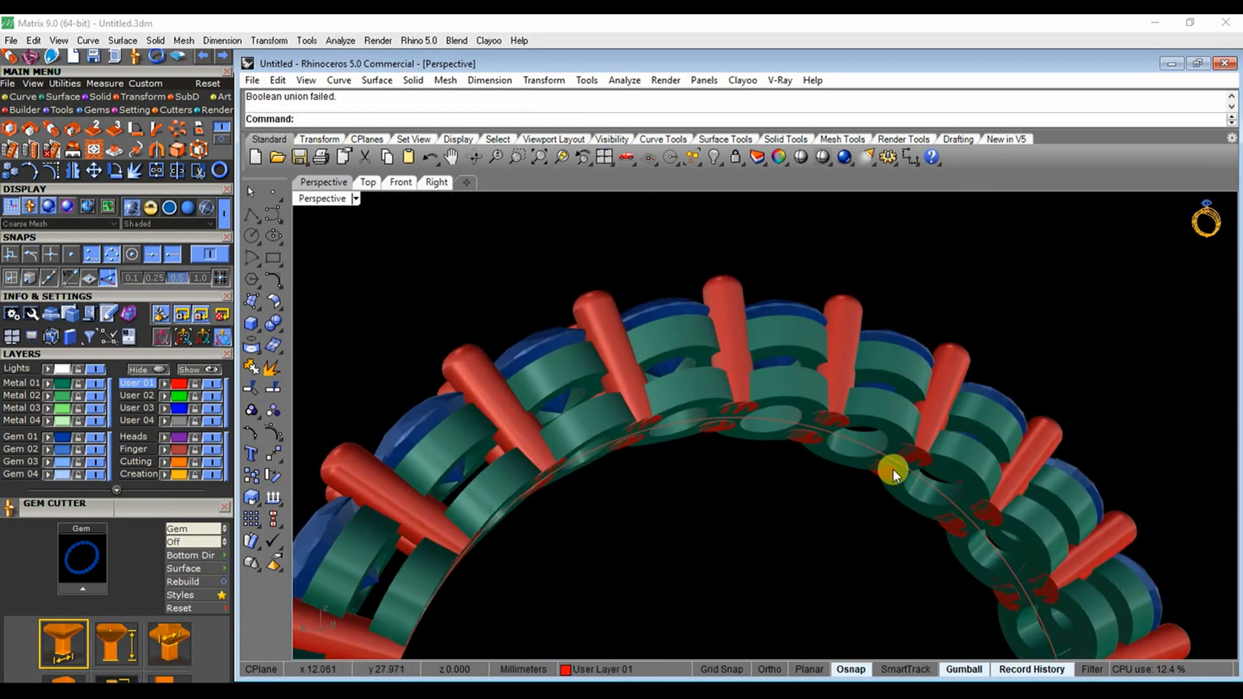
click(833, 369)
right_drag(841, 436, 285, 493)
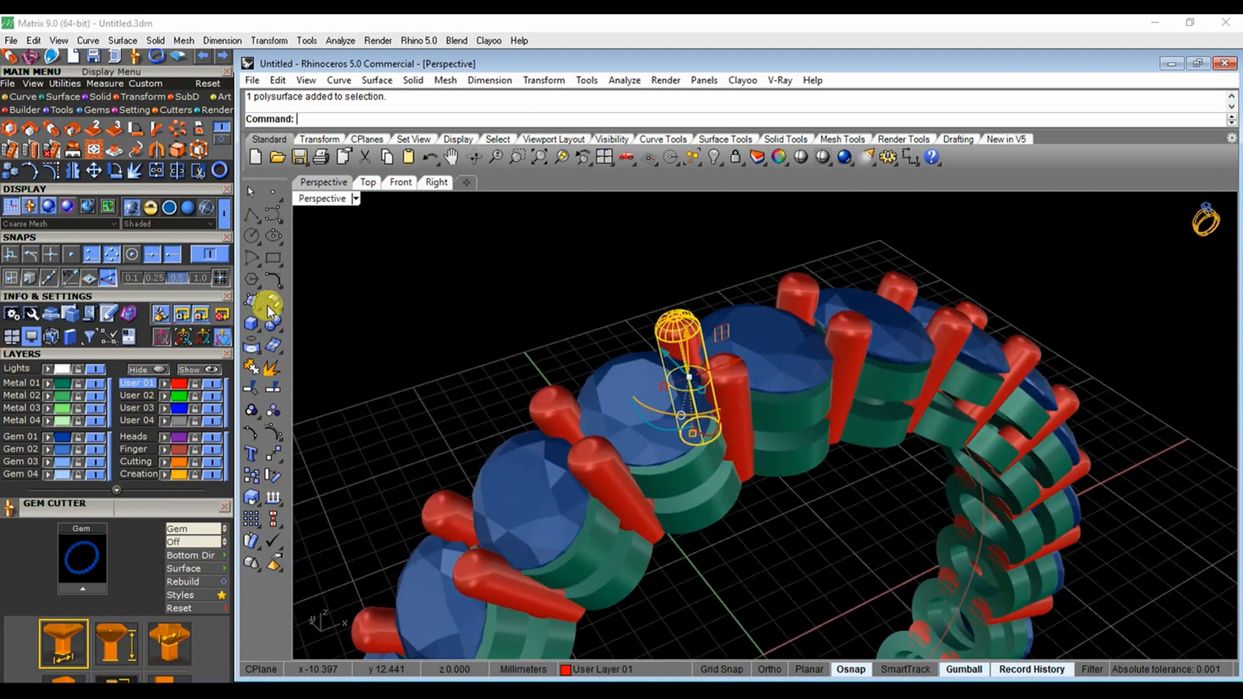
click(67, 85)
click(70, 127)
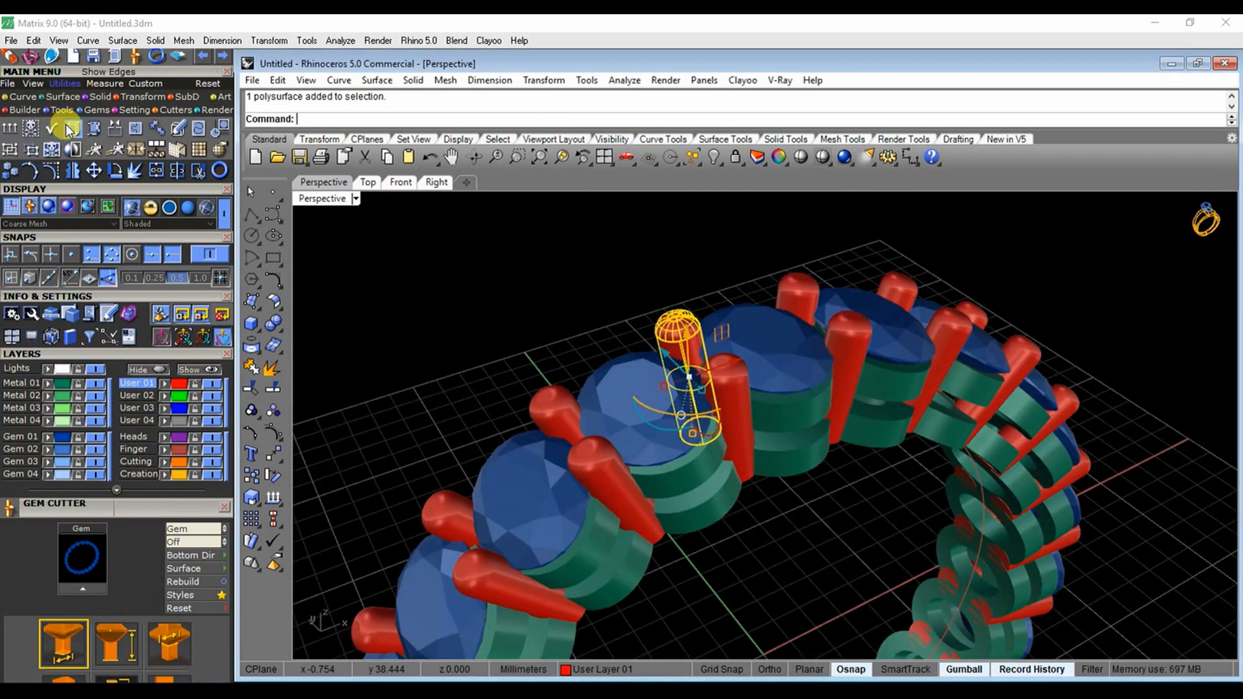
click(81, 29)
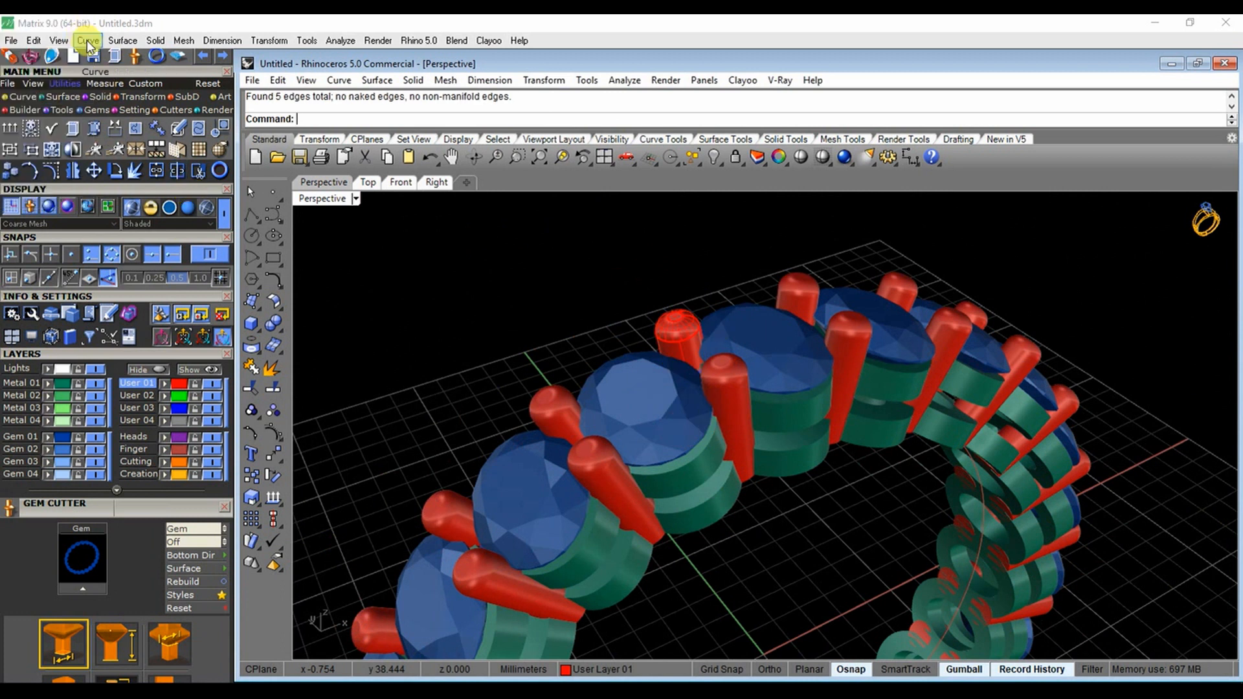
right_drag(476, 334, 453, 340)
Boolean-union the front prong at the ring's crown, followed by the opposite rear prong, with the upper bezel ring
click(275, 322)
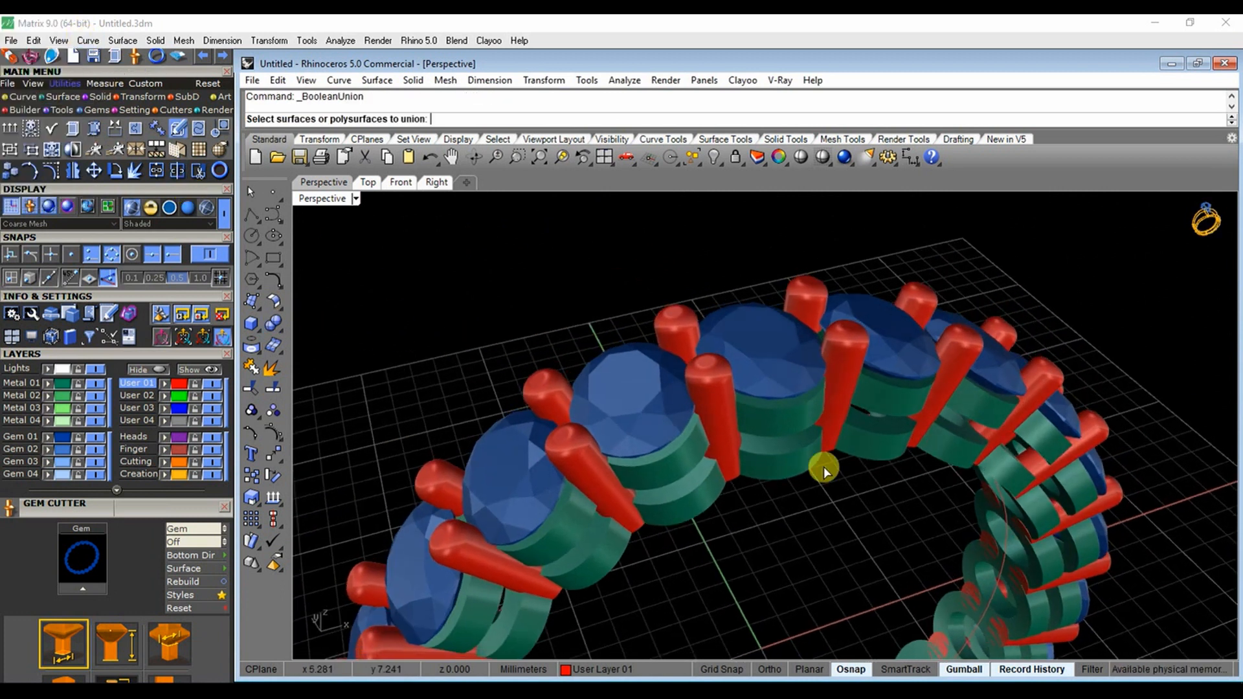
click(785, 436)
click(739, 434)
key(Return)
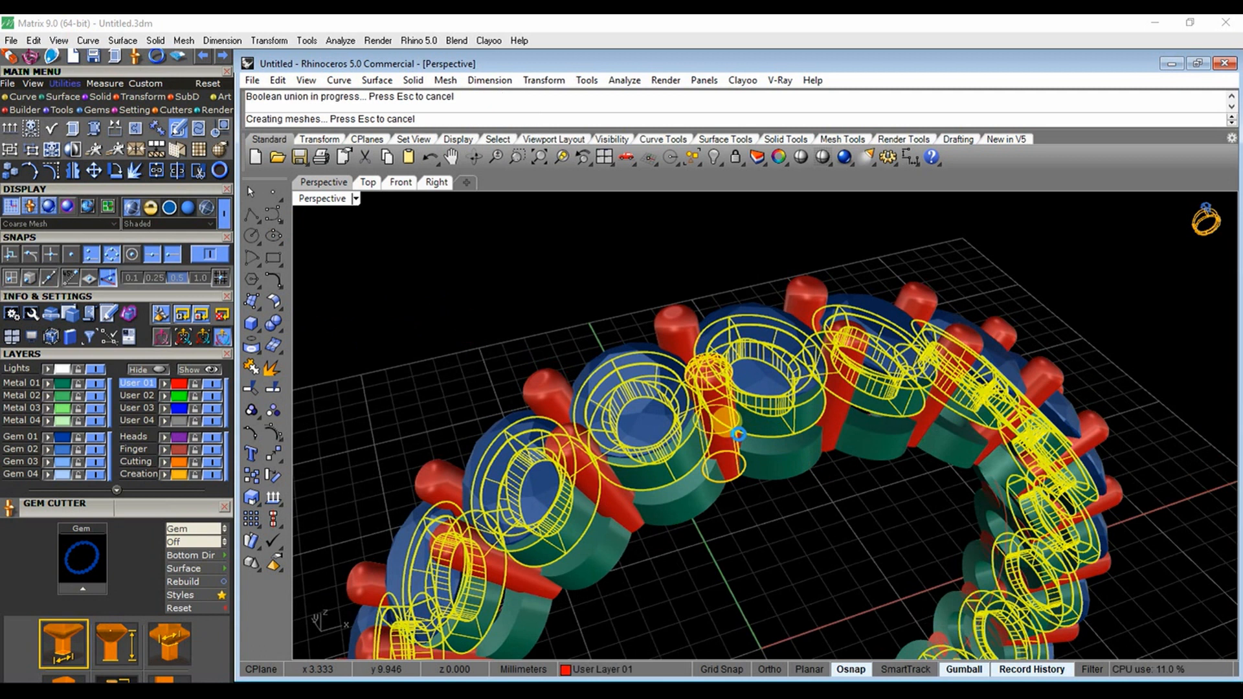
click(732, 435)
key(Escape)
key(Return)
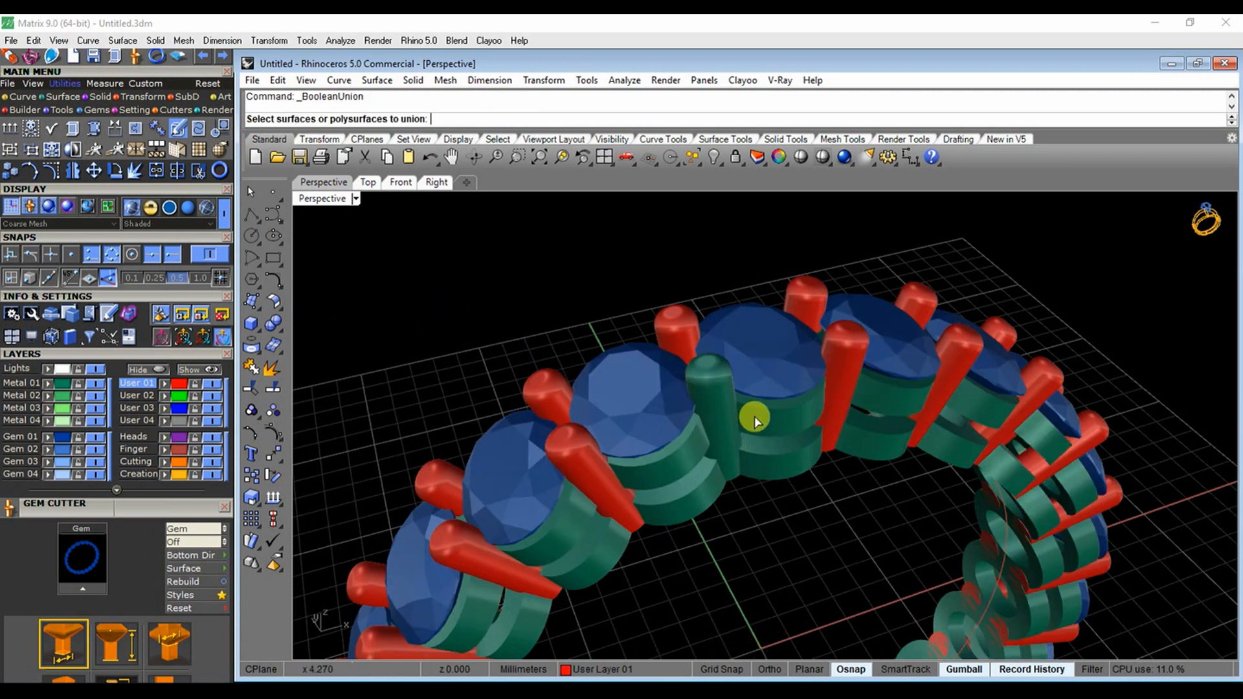
click(758, 431)
click(677, 317)
key(Return)
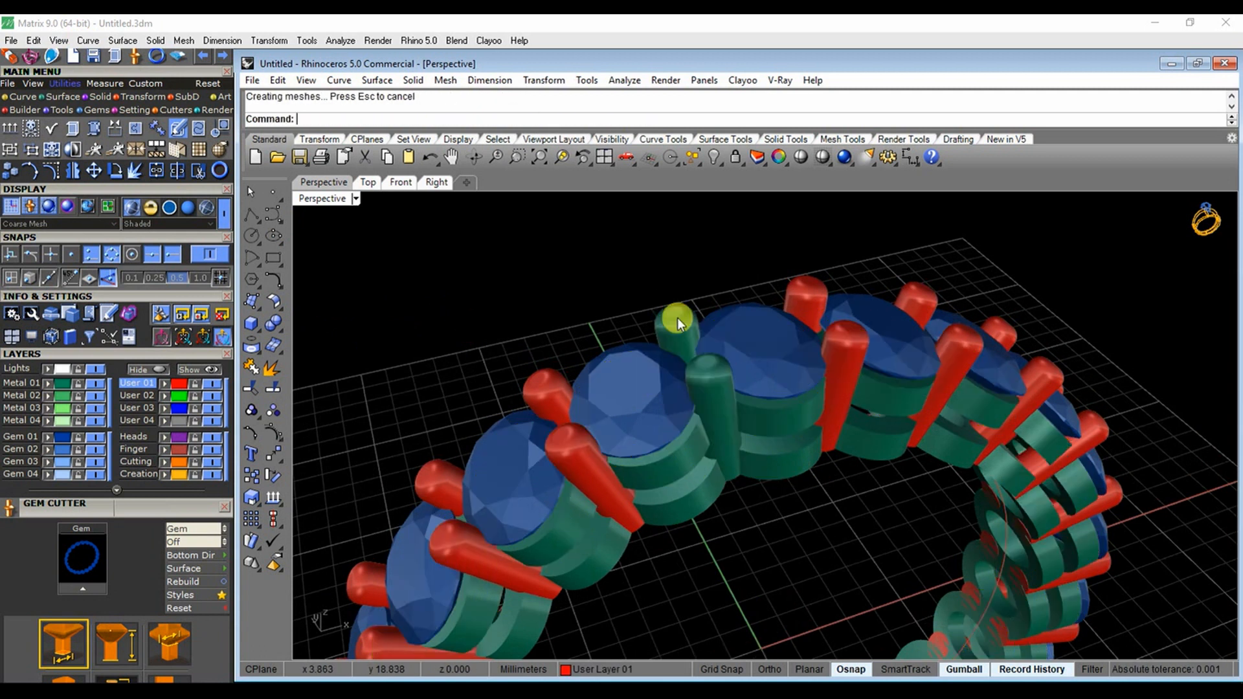
Try to Boolean-union the joined bezel body, the lower bezel ring and the neighbouring pair of prongs
key(Return)
click(753, 435)
click(867, 403)
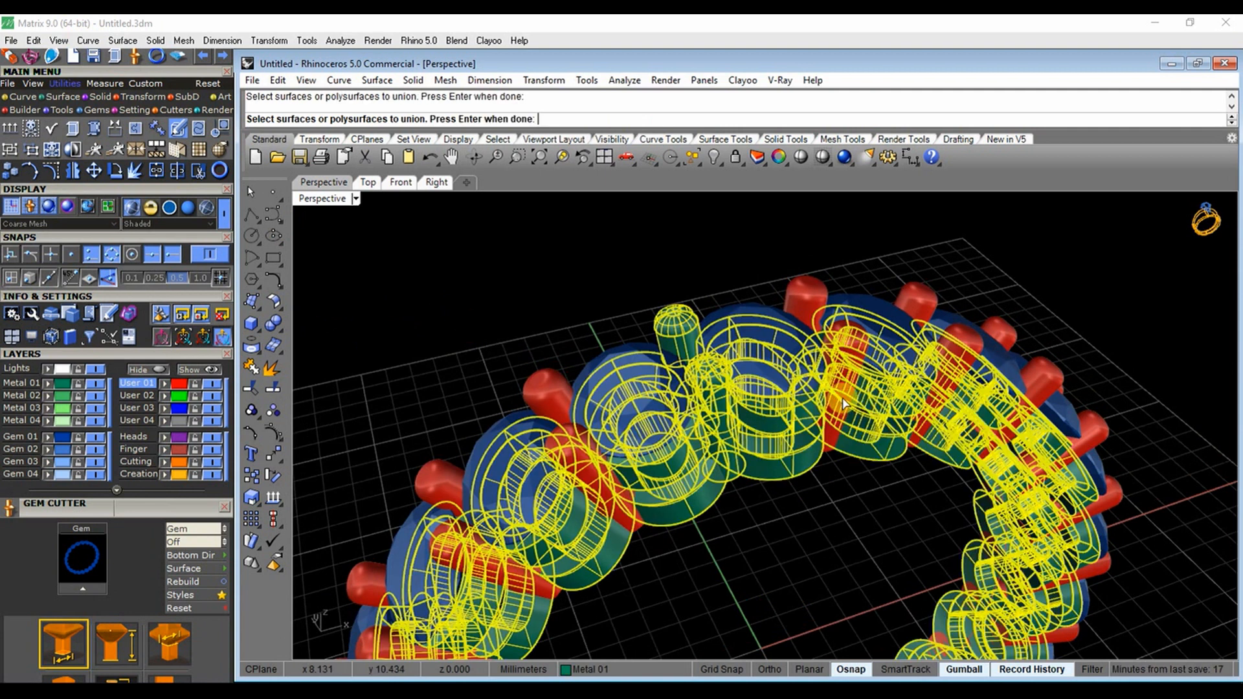
click(803, 286)
key(Return)
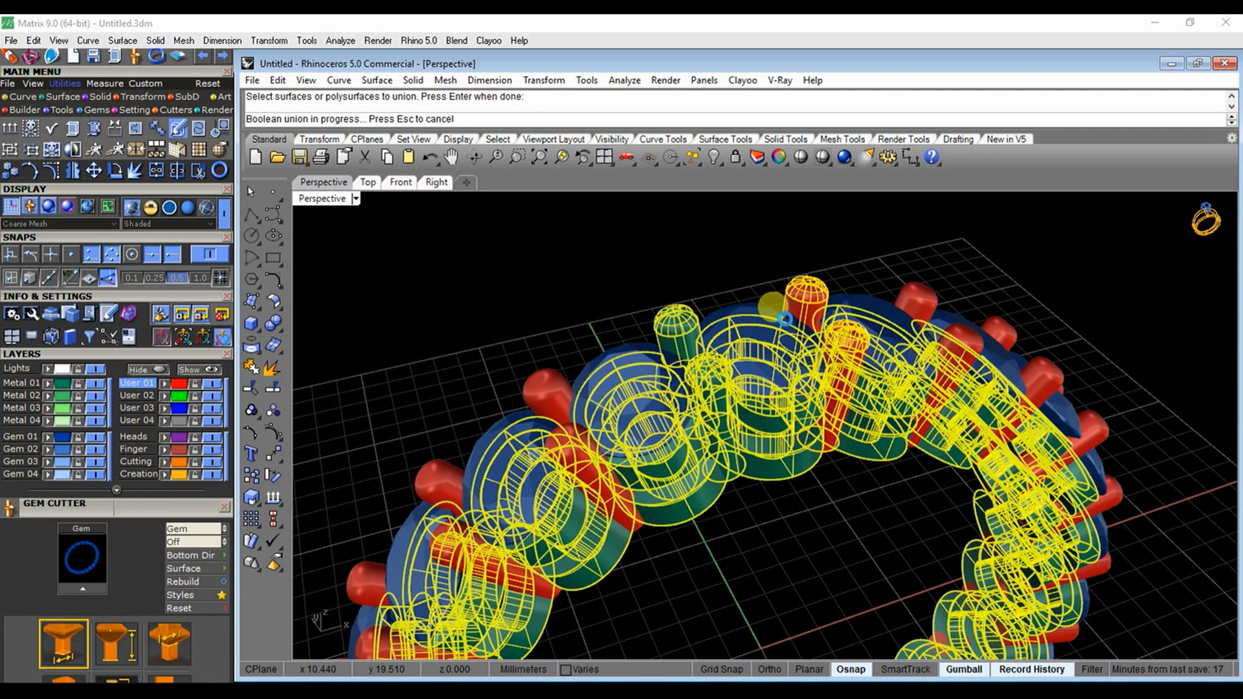
Boolean-union the upper bezel body carrying two prongs with the lower bezel ring
right_drag(826, 414, 766, 408)
key(Return)
click(766, 408)
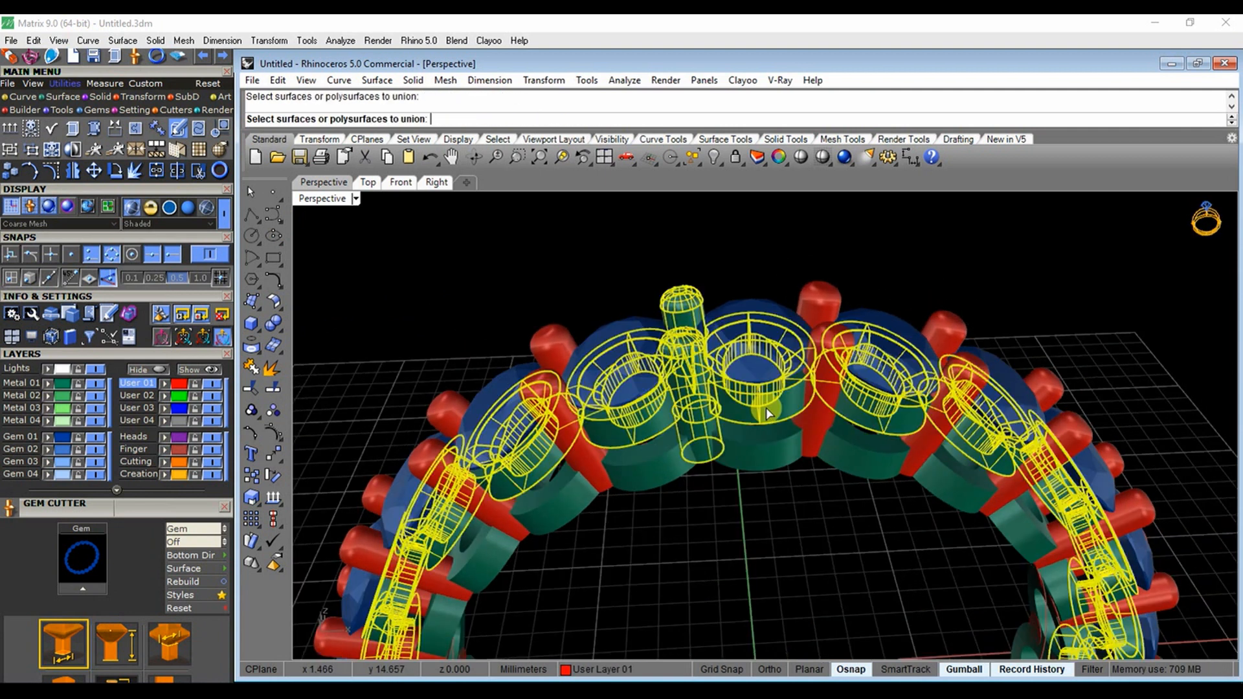
click(788, 437)
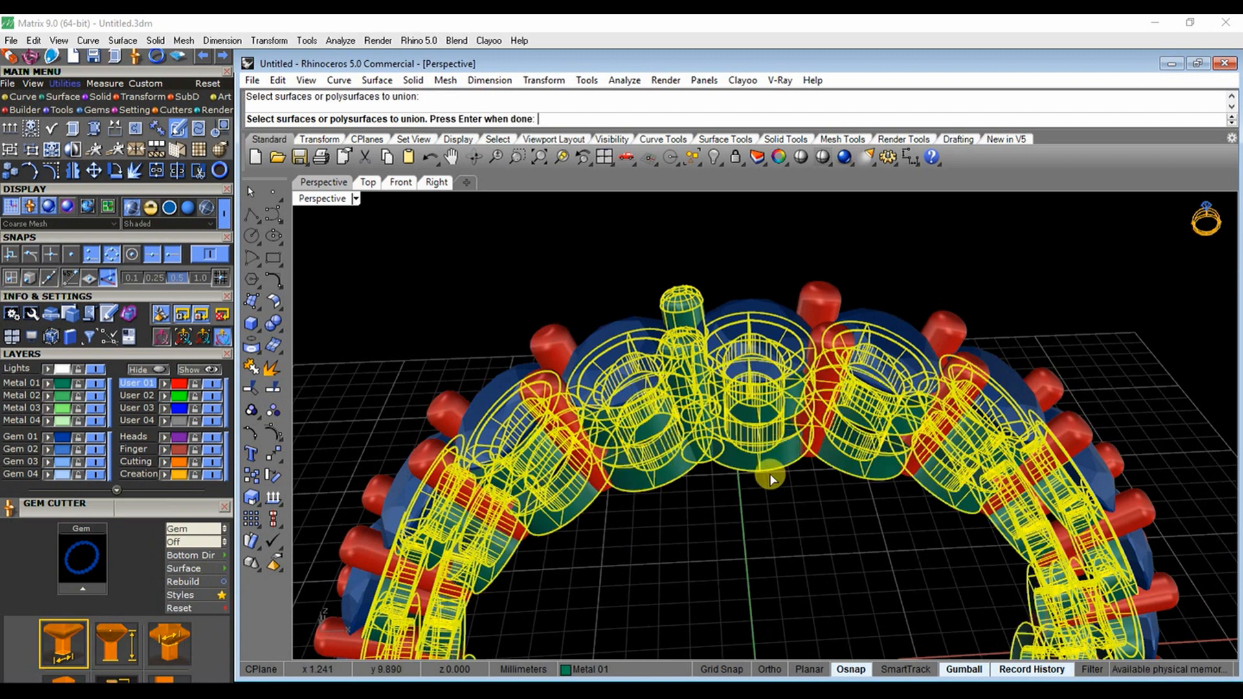
key(Return)
Undo the trial unions of prongs and bezels, and undo the accidental move of the original prong
right_drag(727, 438, 688, 294)
key(ctrl+z)
click(768, 456)
key(ctrl+z)
click(725, 446)
drag(687, 294, 685, 264)
key(ctrl+z)
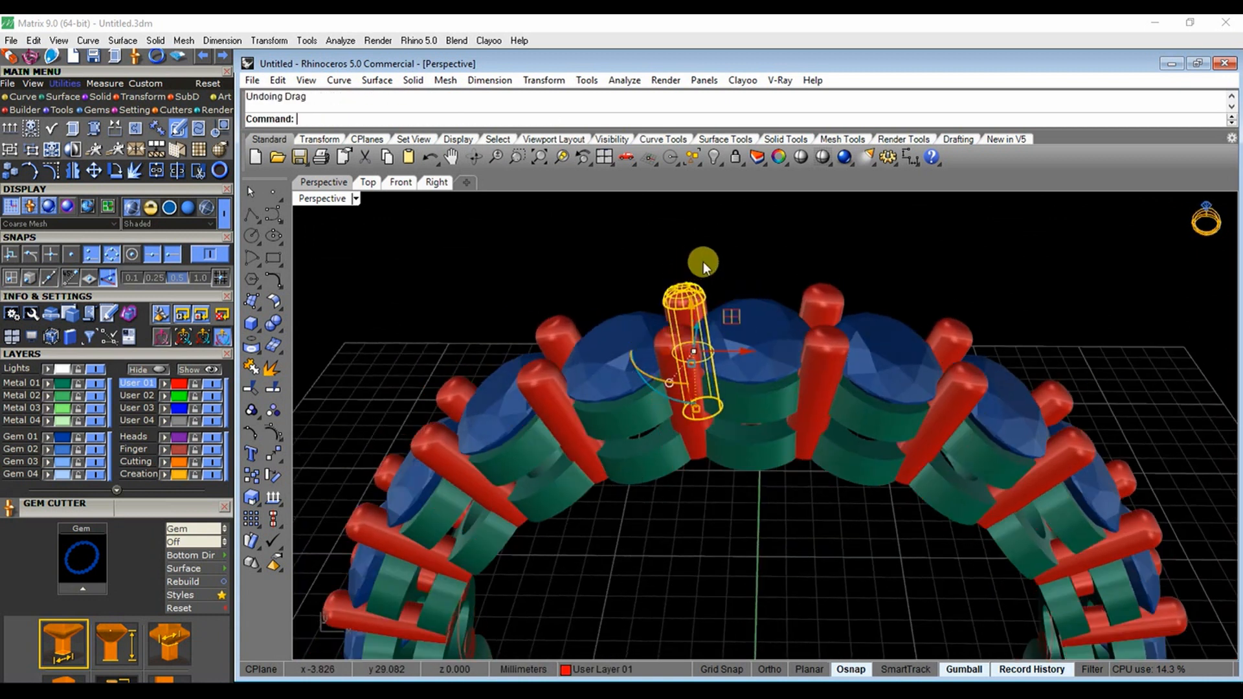
Lengthen the original prong with Scale 1D in the Front view, from its top center to slightly past the lower bezel's inner edge
double_click(333, 199)
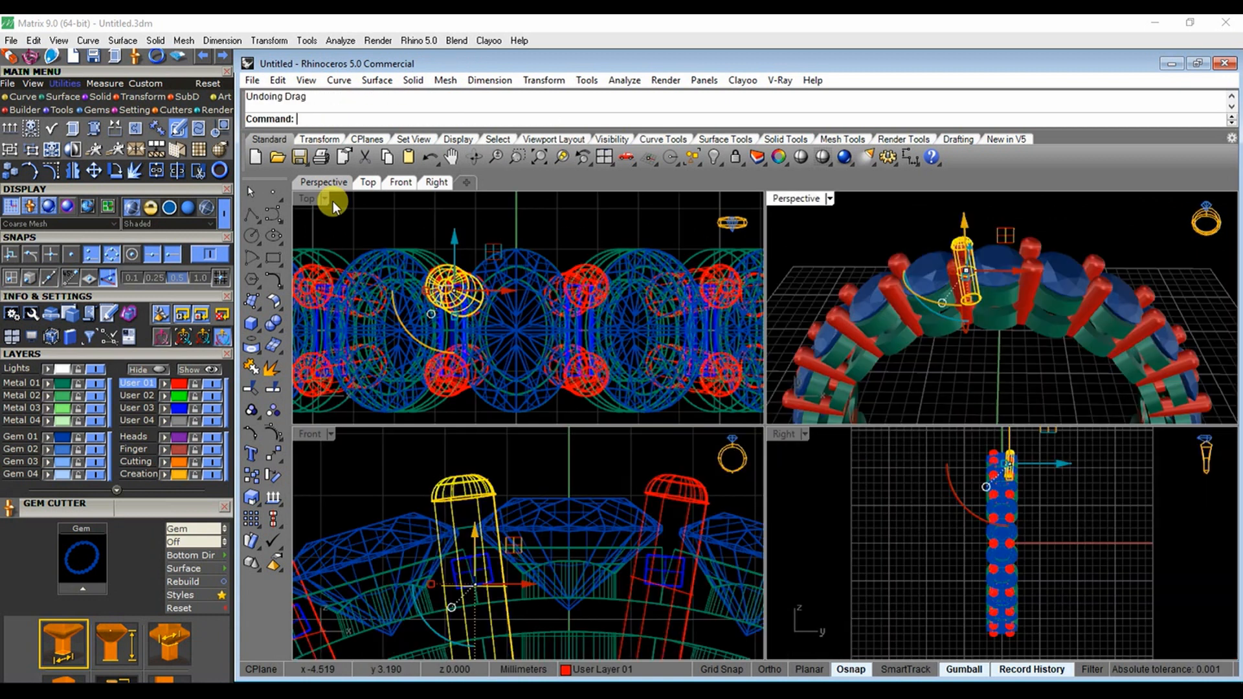
double_click(316, 440)
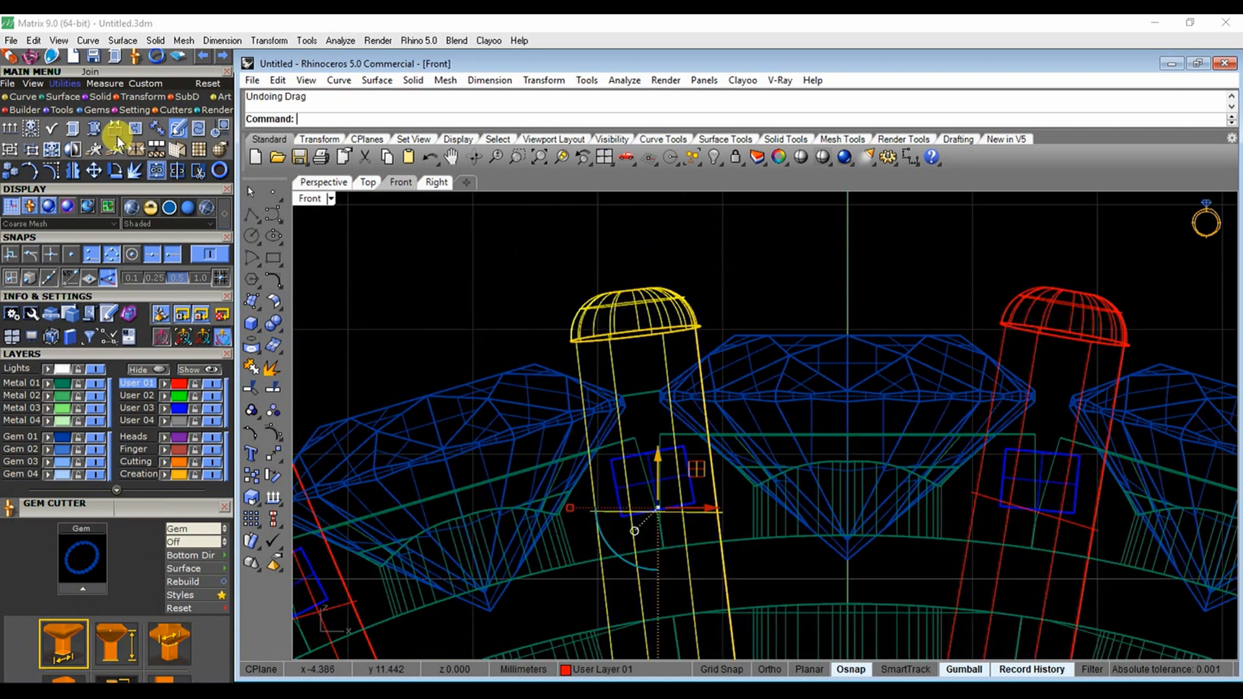
click(10, 59)
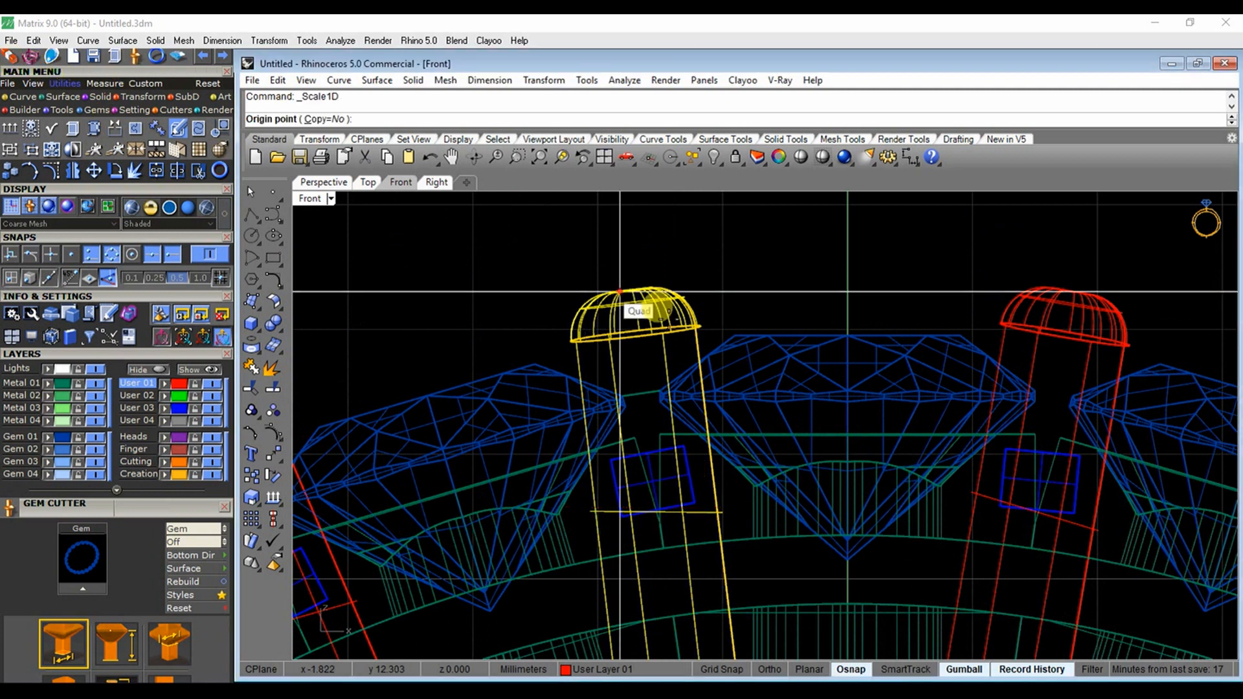
click(620, 291)
scroll(617, 278, down, 4)
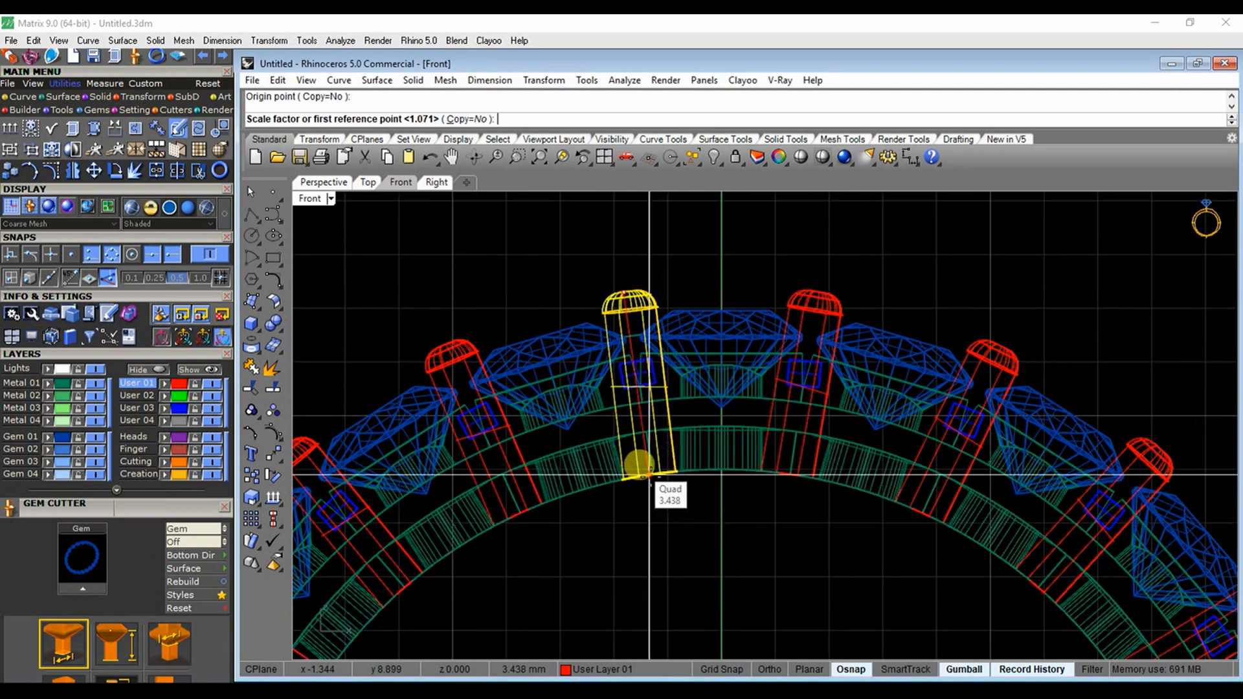
click(650, 475)
scroll(648, 473, up, 3)
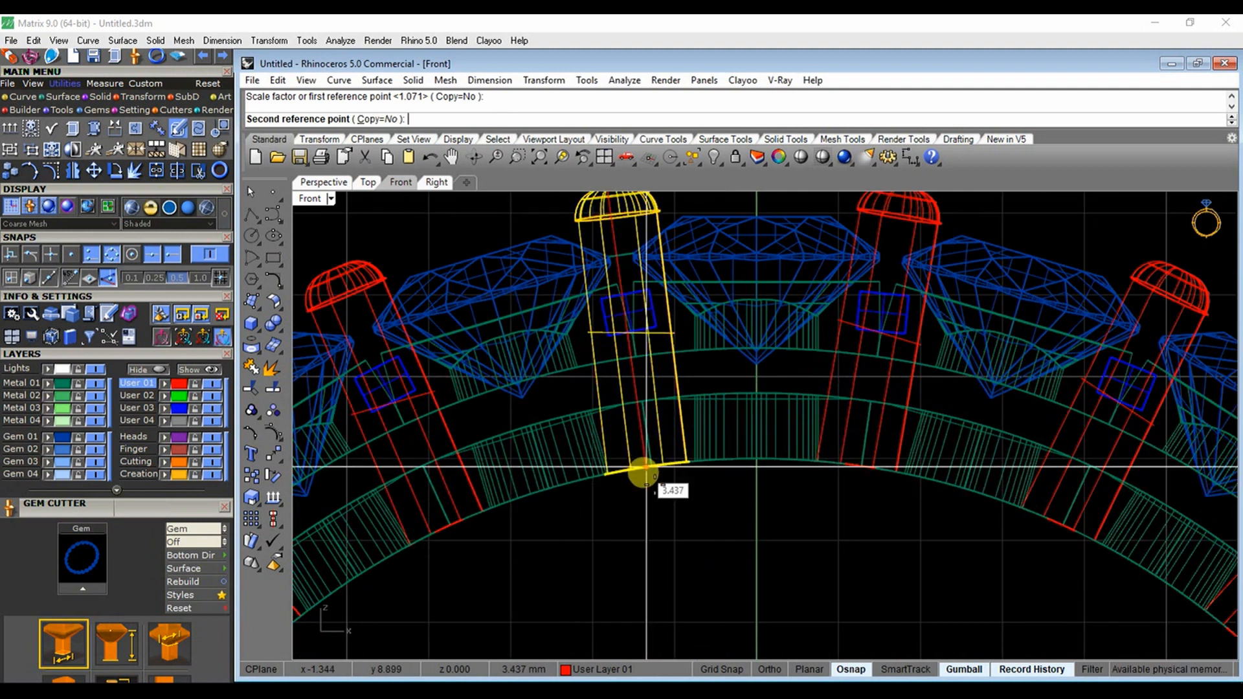
click(654, 490)
key(Escape)
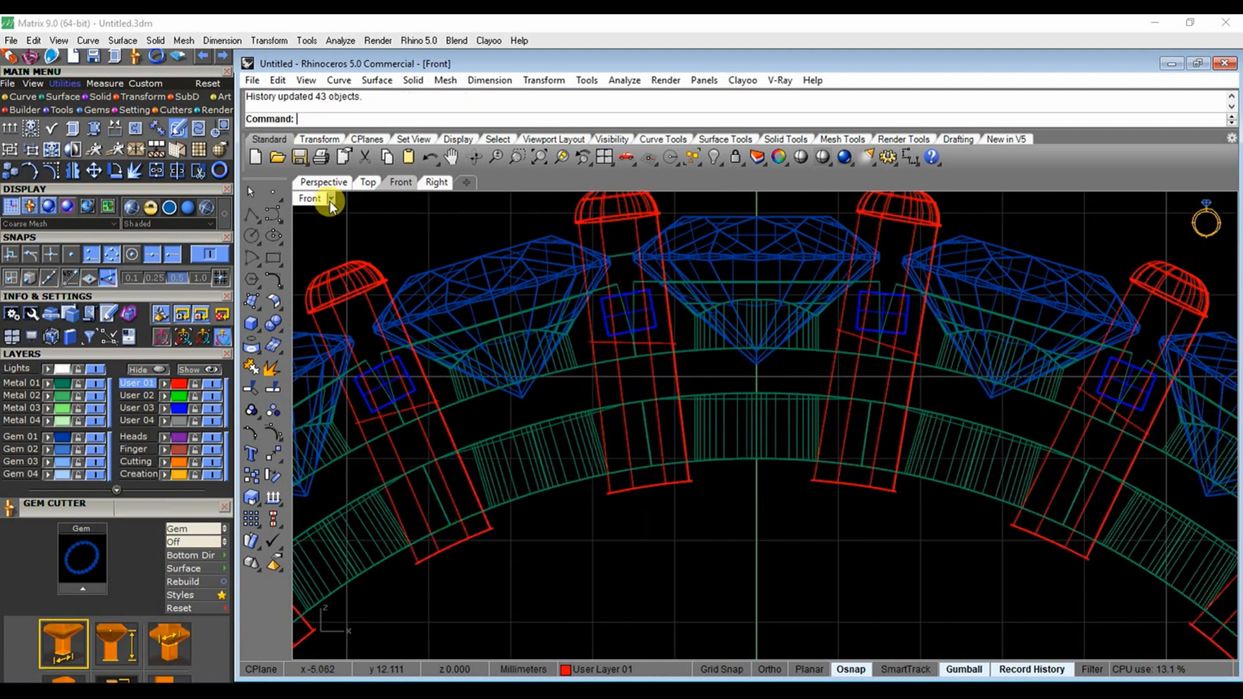
Boolean-union the upper and lower bezel rings with one lengthened front prong at the ring's crown and select the united body
double_click(317, 197)
double_click(811, 206)
right_drag(846, 305, 721, 361)
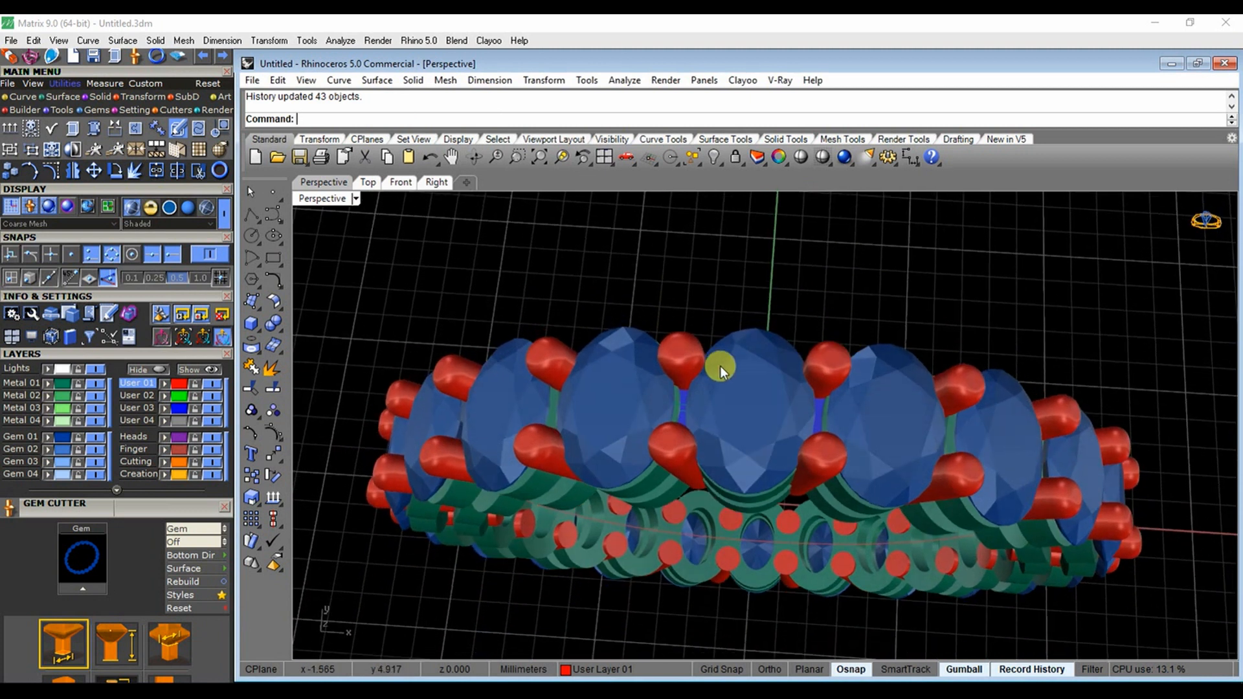
click(677, 356)
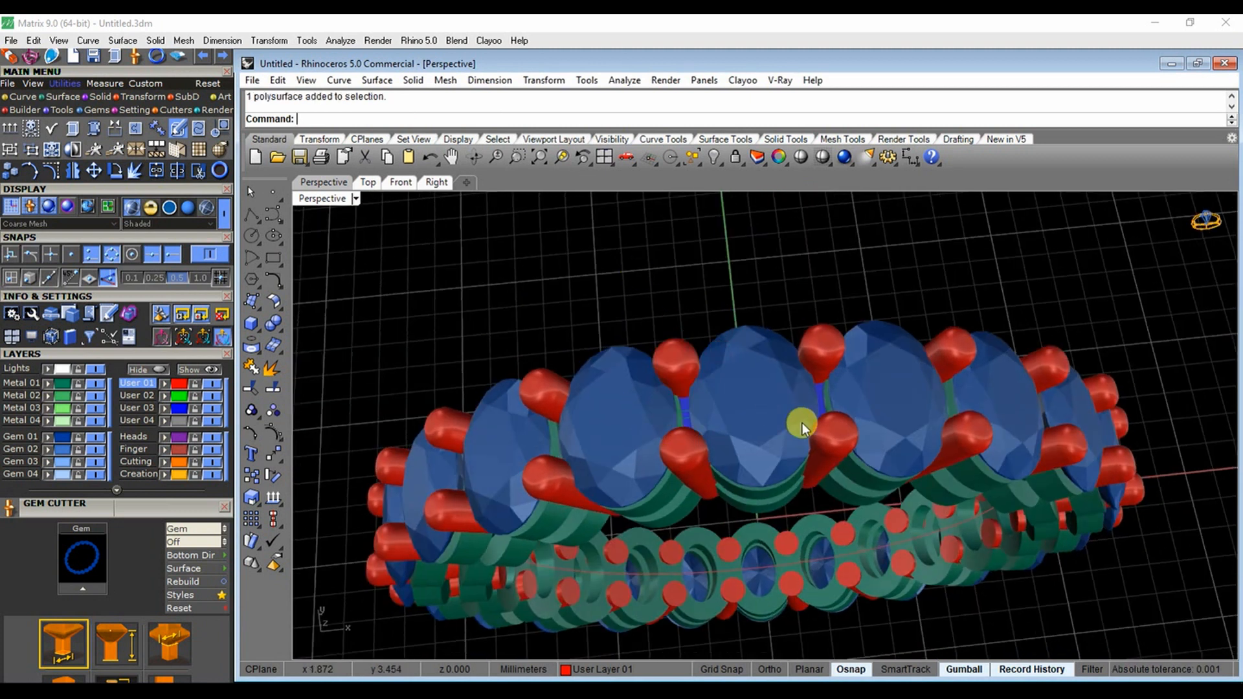
right_drag(802, 421, 762, 271)
click(258, 308)
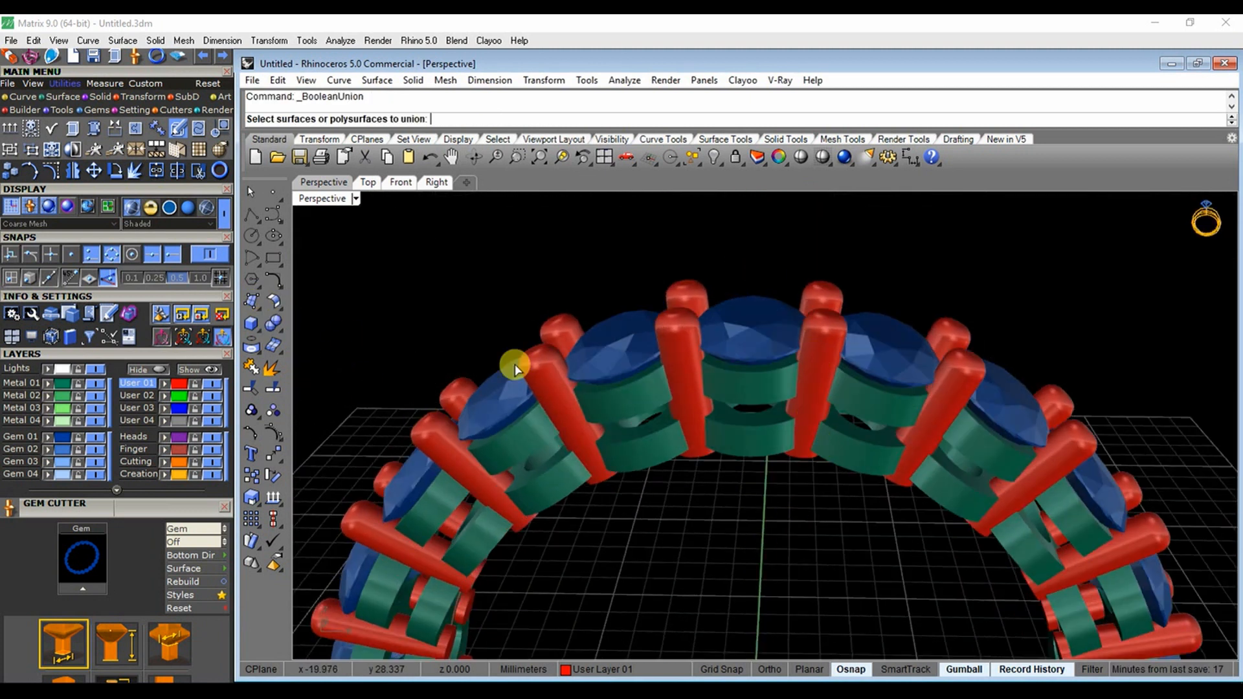
click(755, 429)
click(686, 418)
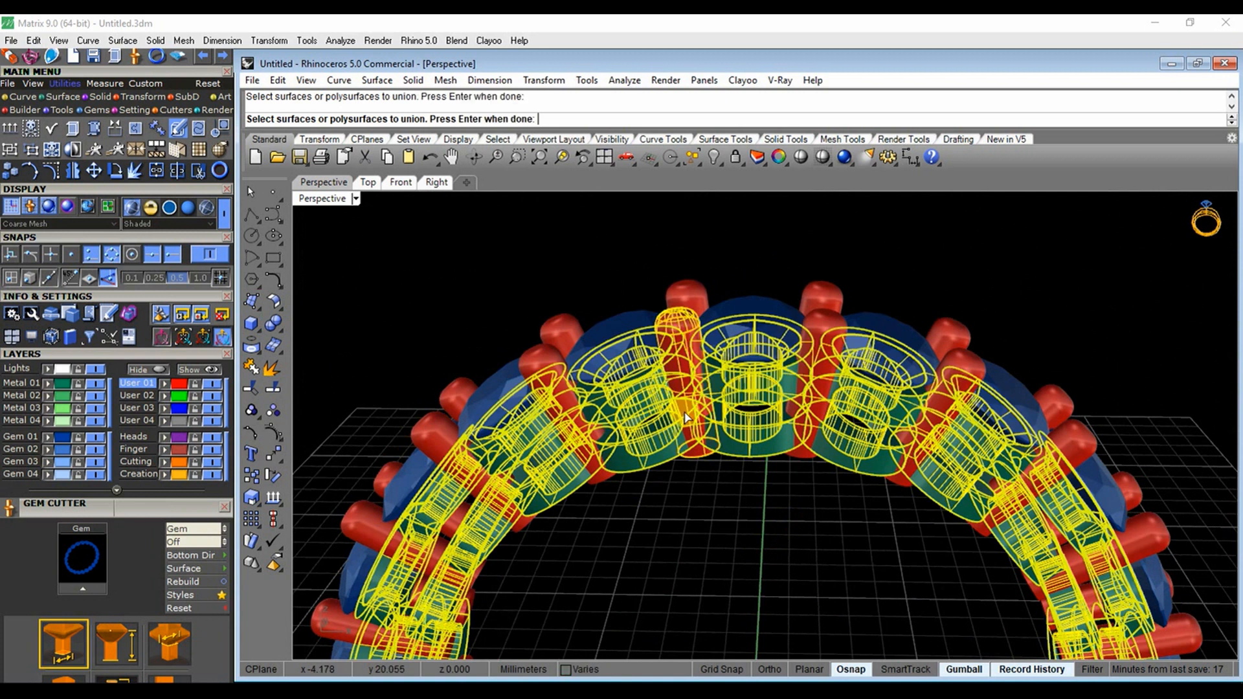
key(Return)
click(728, 435)
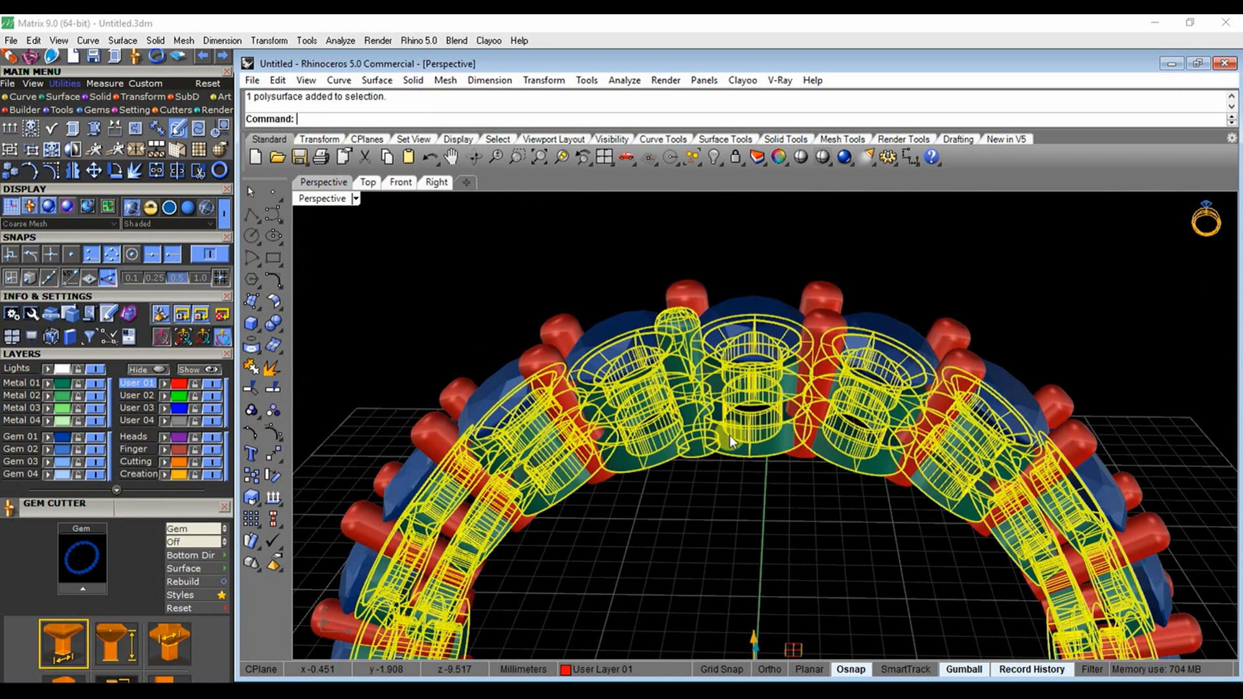
Undo the single-prong union and Boolean-union the bezel rings with all the prongs on the User 01 layer
click(724, 483)
key(ctrl+z)
right_click(722, 485)
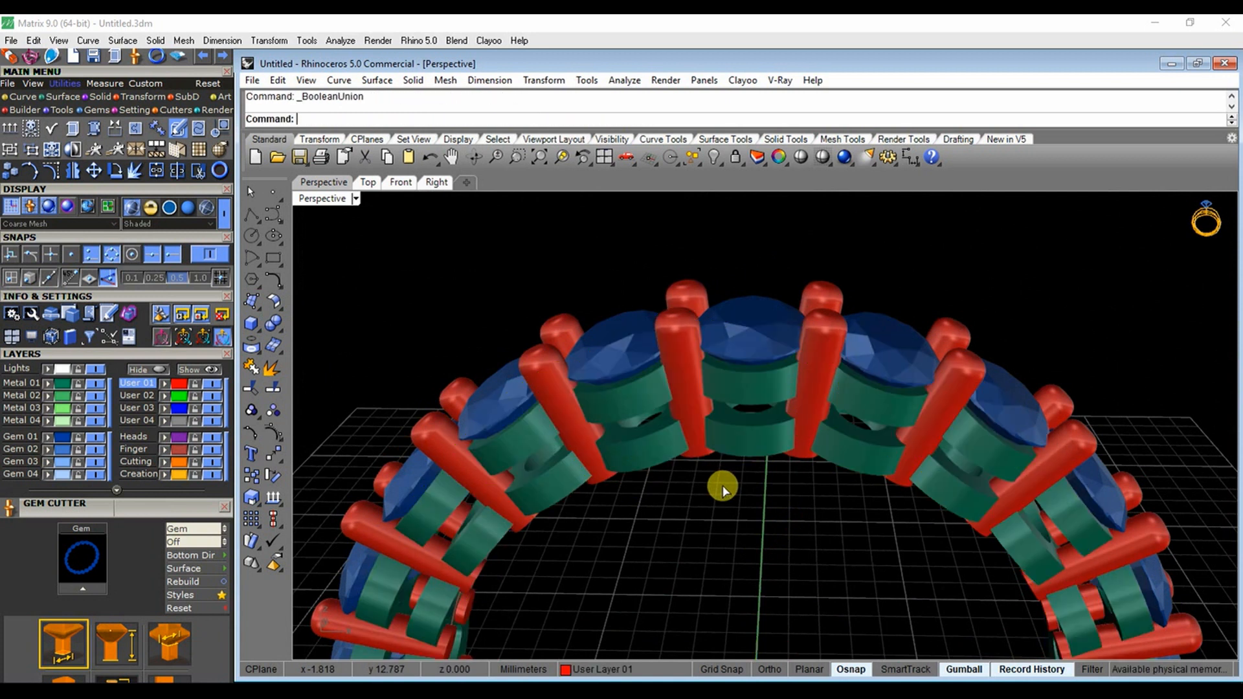
click(715, 432)
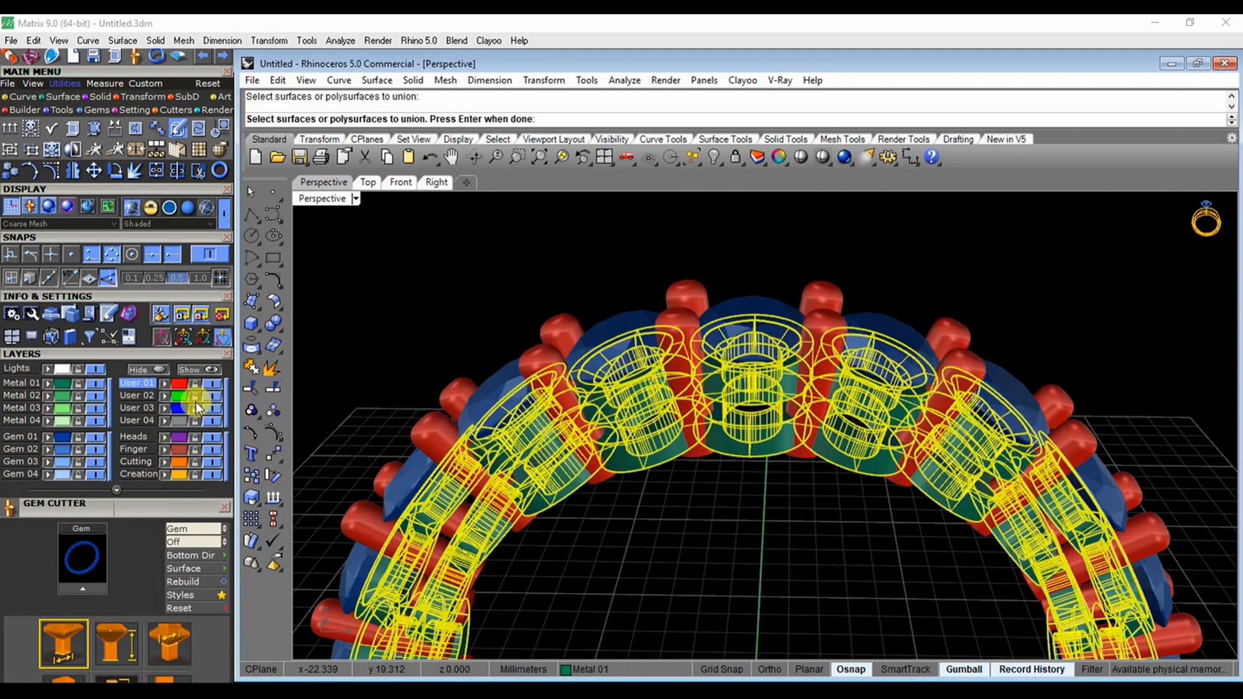
click(146, 382)
key(Return)
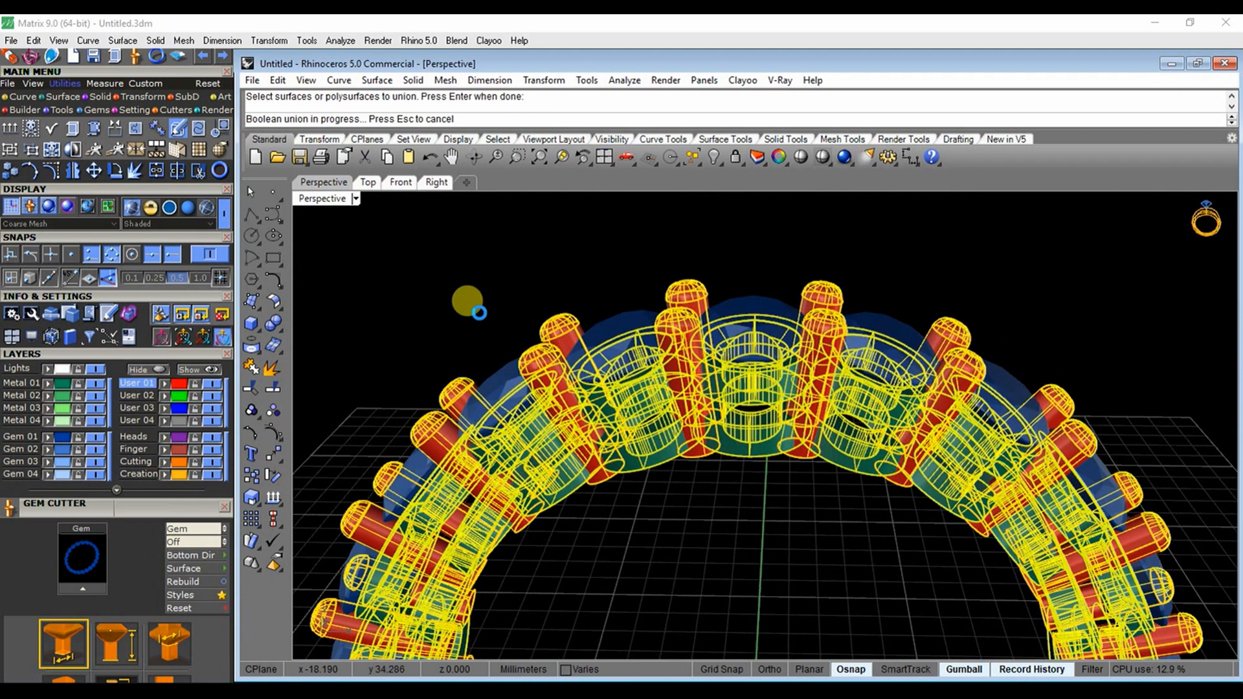
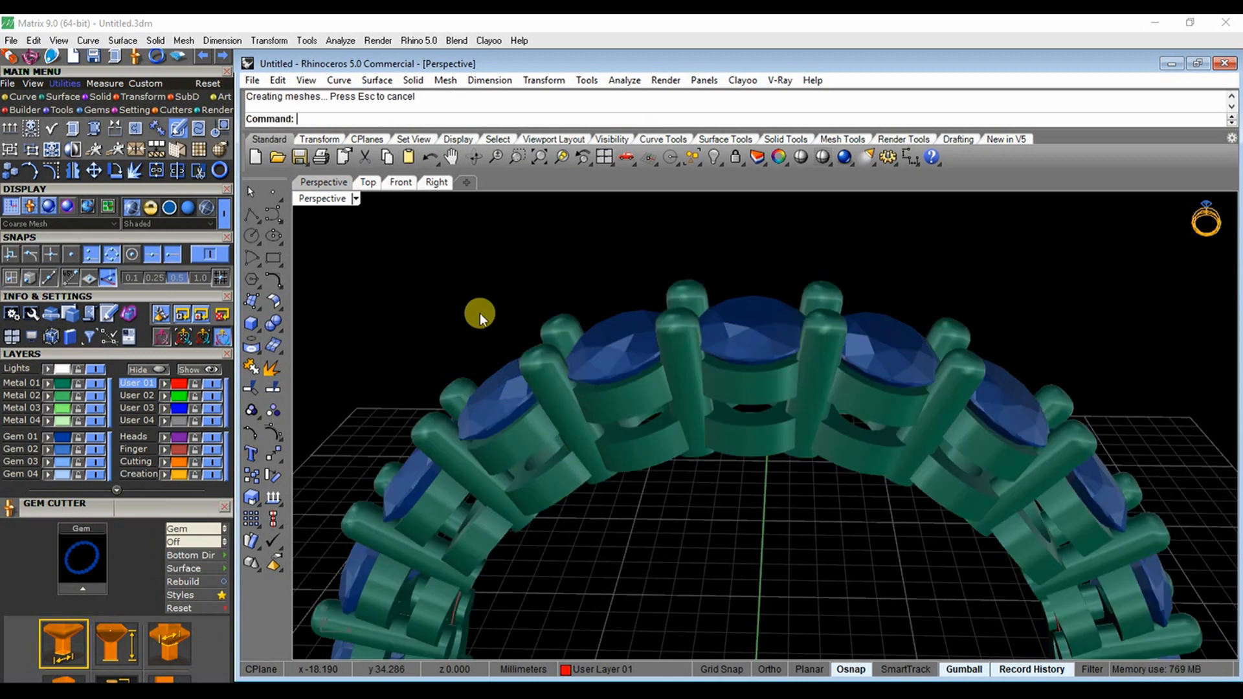
Boolean-union the combined bezel and prong body with all the connectors on the User 03 layer
mouse_move(668, 356)
right_down()
mouse_move(724, 514)
mouse_move(705, 255)
mouse_move(764, 480)
right_up()
right_click(764, 481)
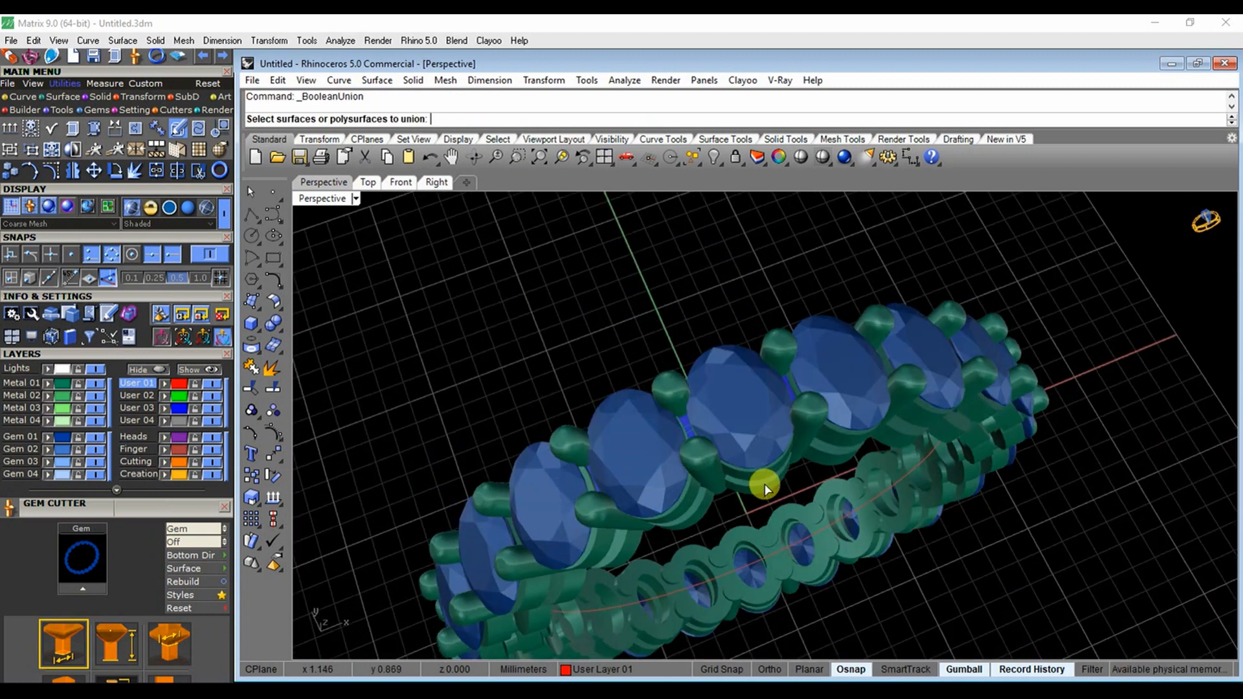
click(763, 485)
click(126, 408)
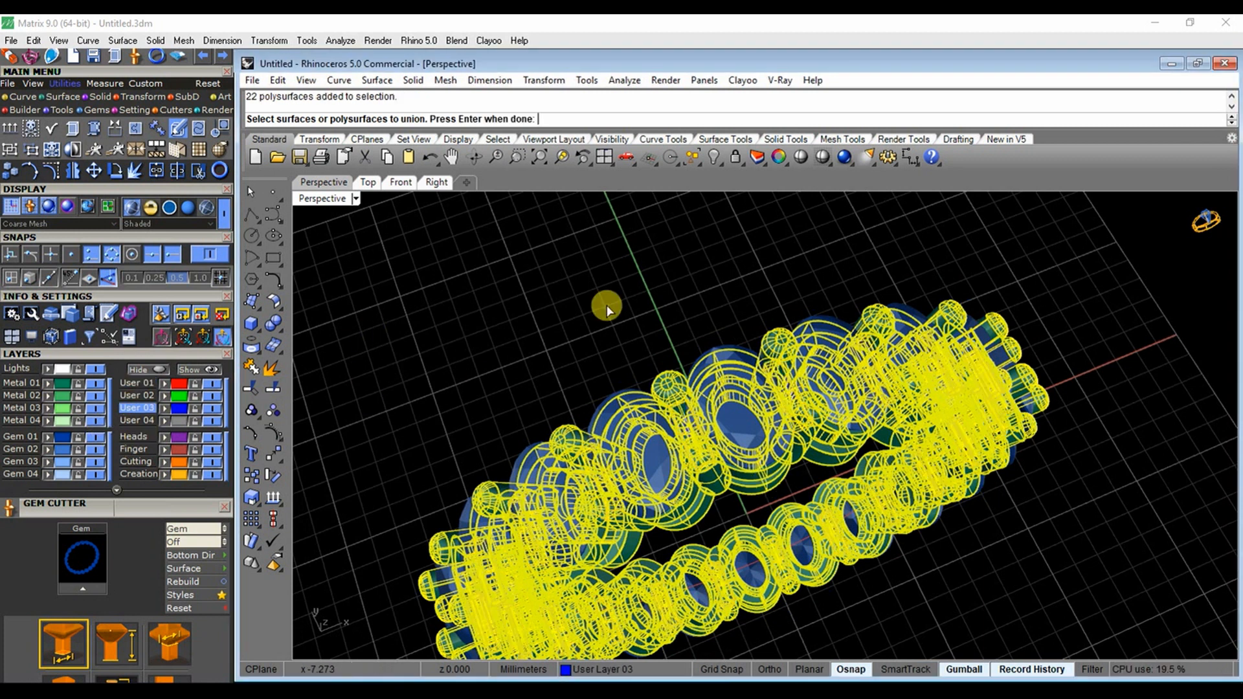
right_click(678, 258)
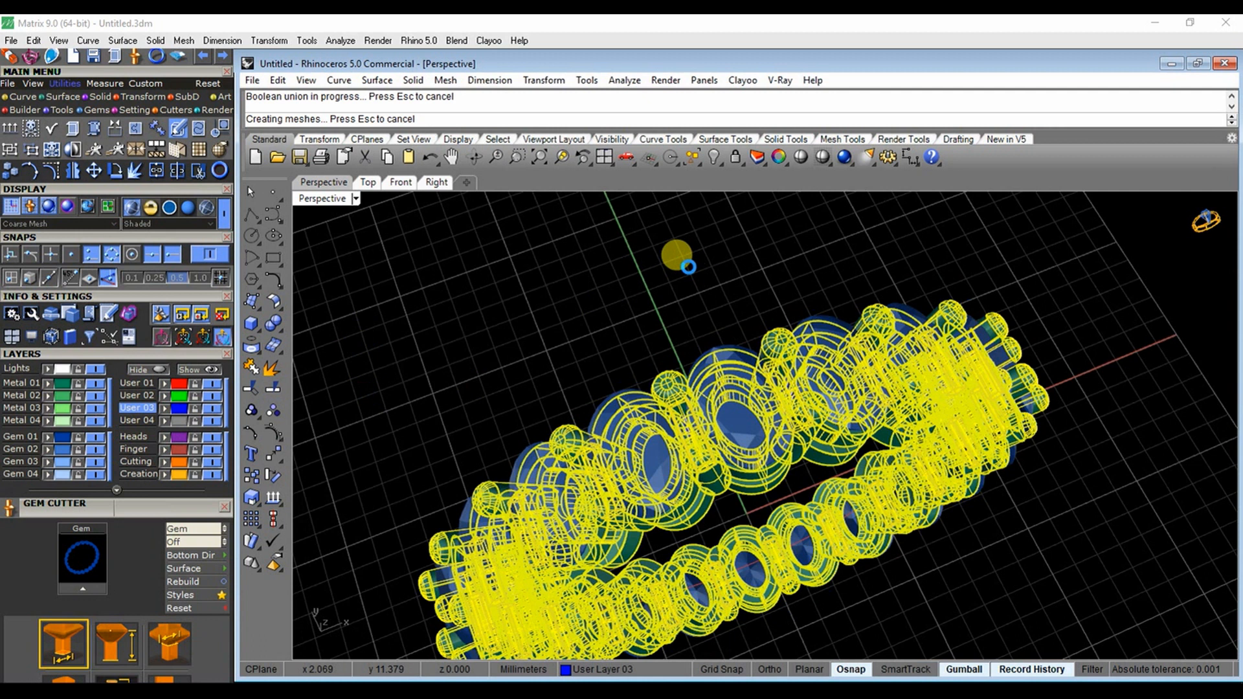
right_drag(688, 266, 603, 300)
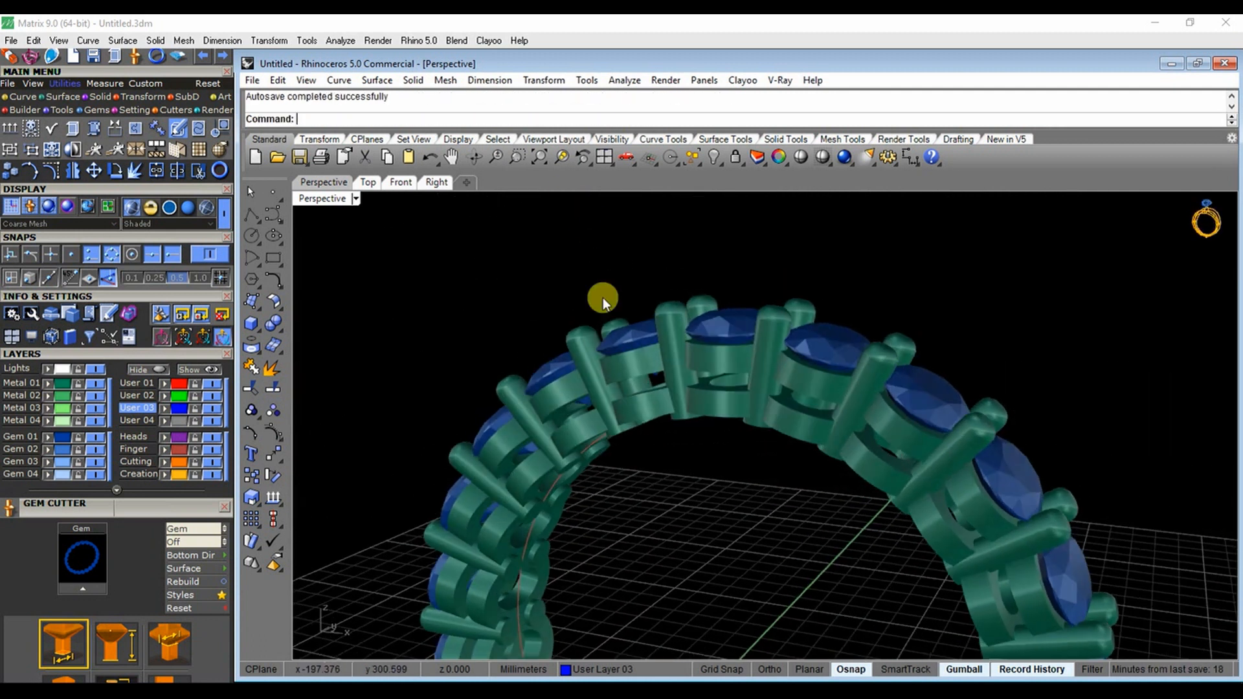
Cut the finger opening through the united ring with MakeHole, using the finger-size circle on both sides to a depth of about 35 mm
mouse_move(632, 506)
right_down()
mouse_move(591, 472)
mouse_move(609, 460)
mouse_move(644, 497)
mouse_move(609, 500)
right_up()
click(609, 460)
scroll(643, 498, down, 5)
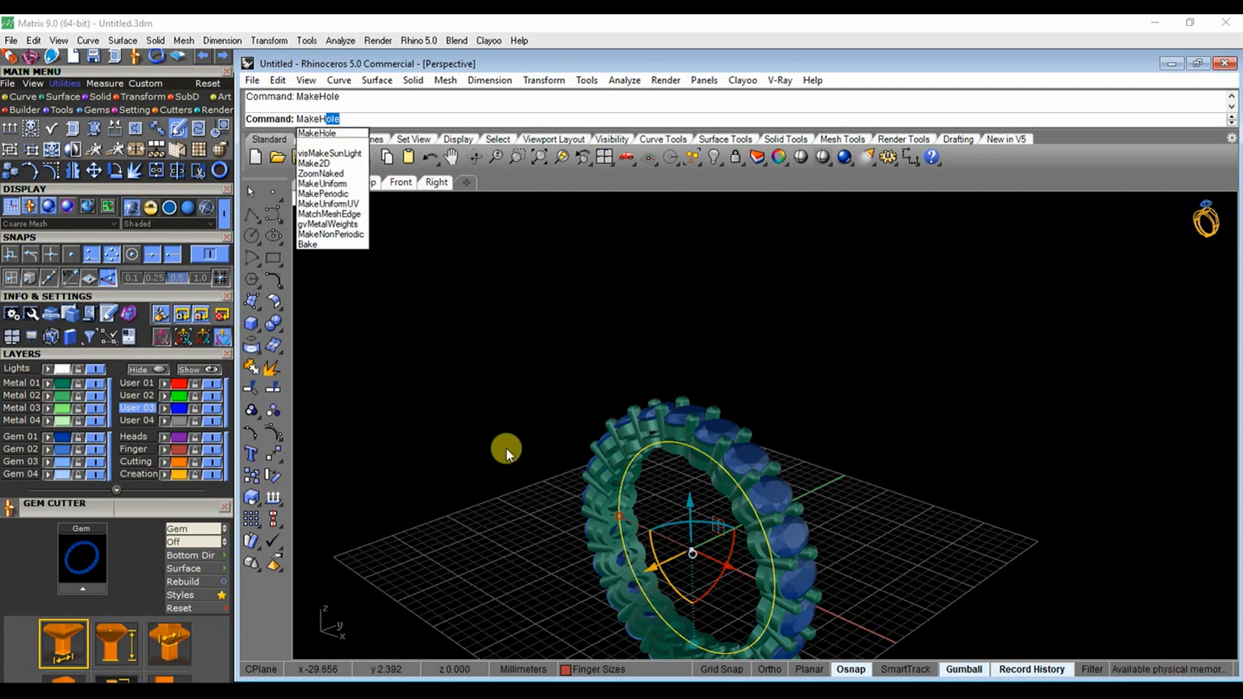
key(Return)
click(645, 437)
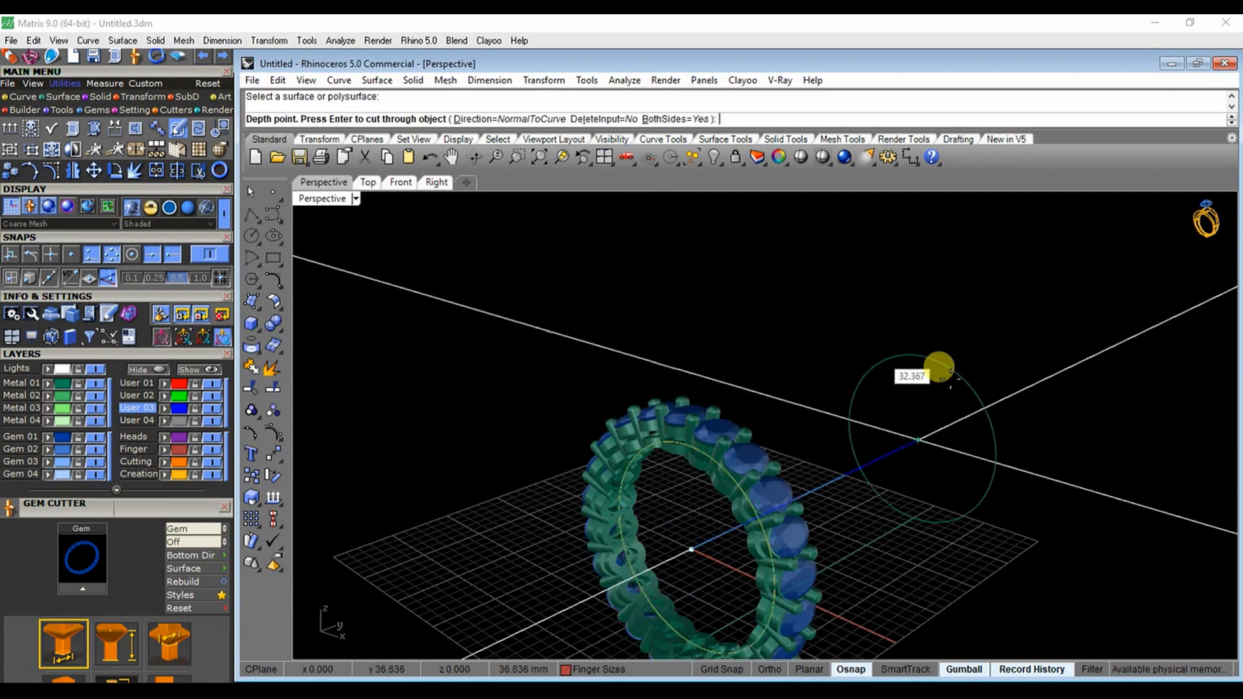
click(918, 398)
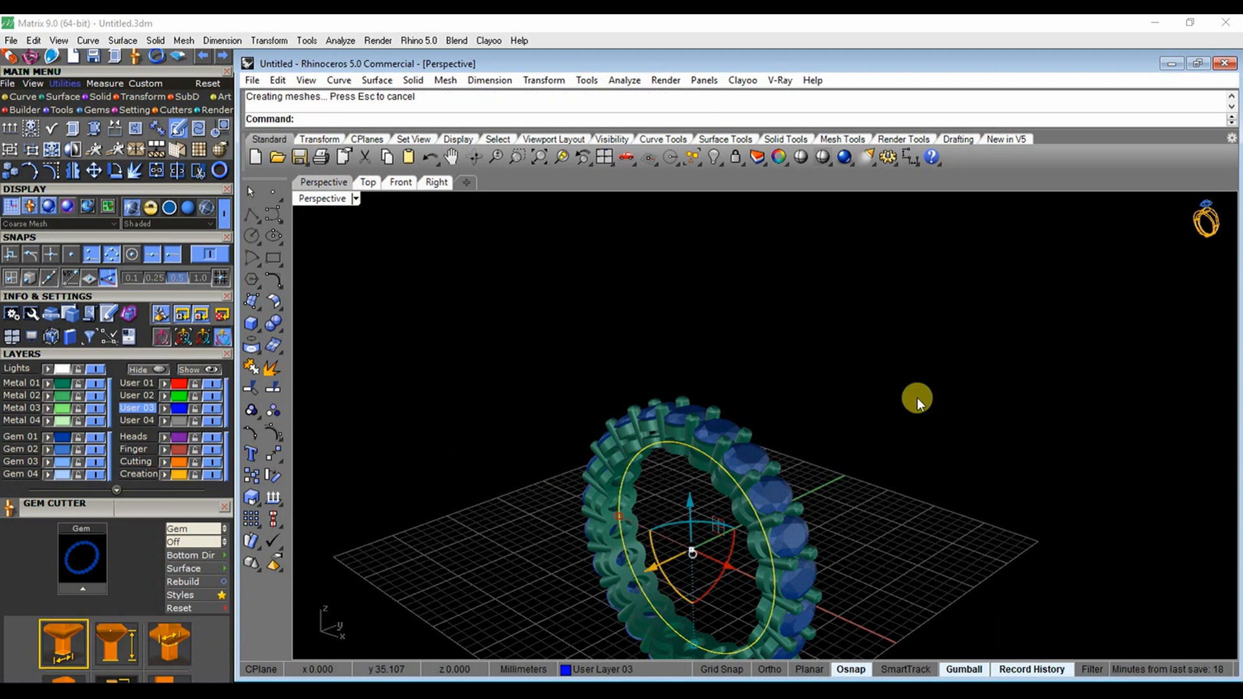
Inspect the trimmed inner face of the ring and check the united metal body for naked edges with edge analysis
click(588, 404)
right_drag(588, 404, 701, 513)
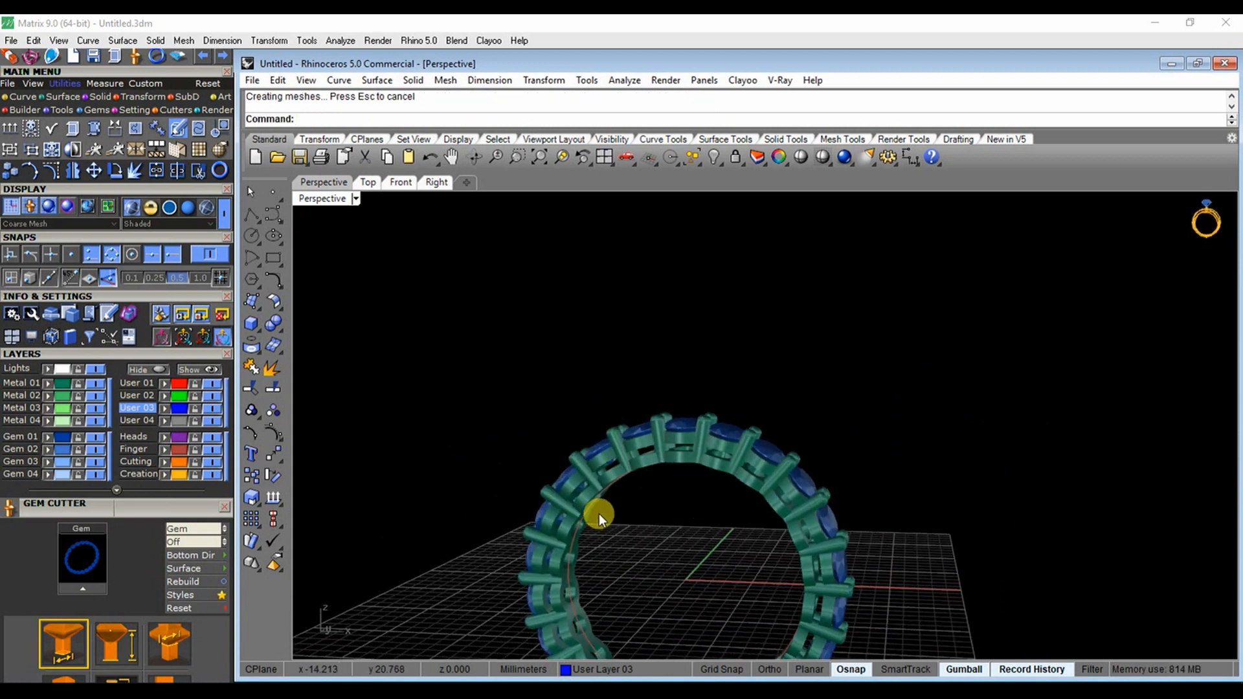
click(688, 468)
click(677, 479)
scroll(666, 480, up, 5)
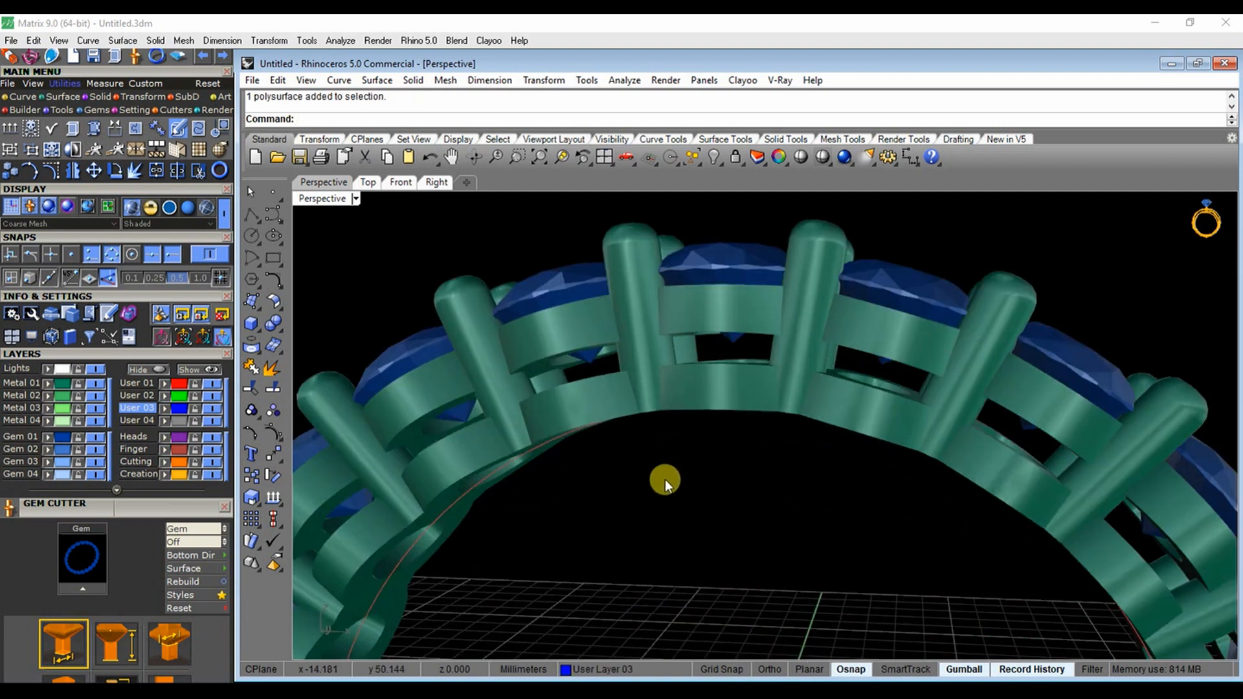
right_drag(666, 480, 693, 535)
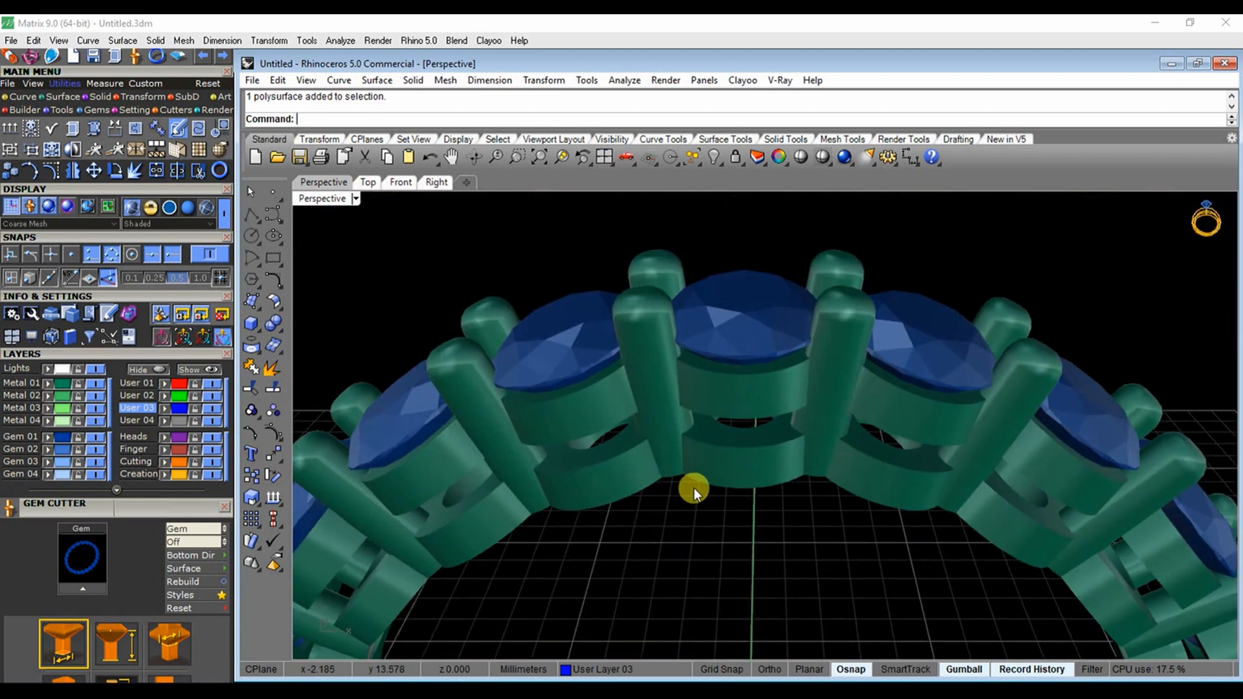
right_drag(694, 493, 656, 514)
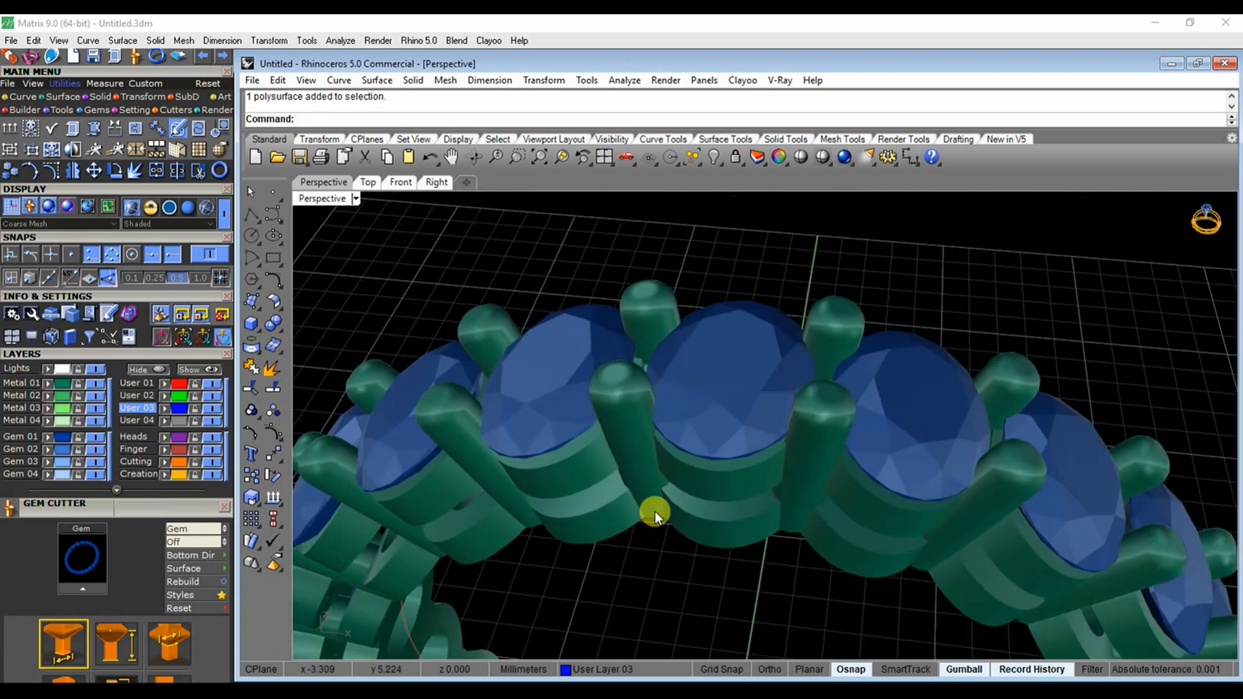
click(680, 539)
right_drag(678, 592, 525, 518)
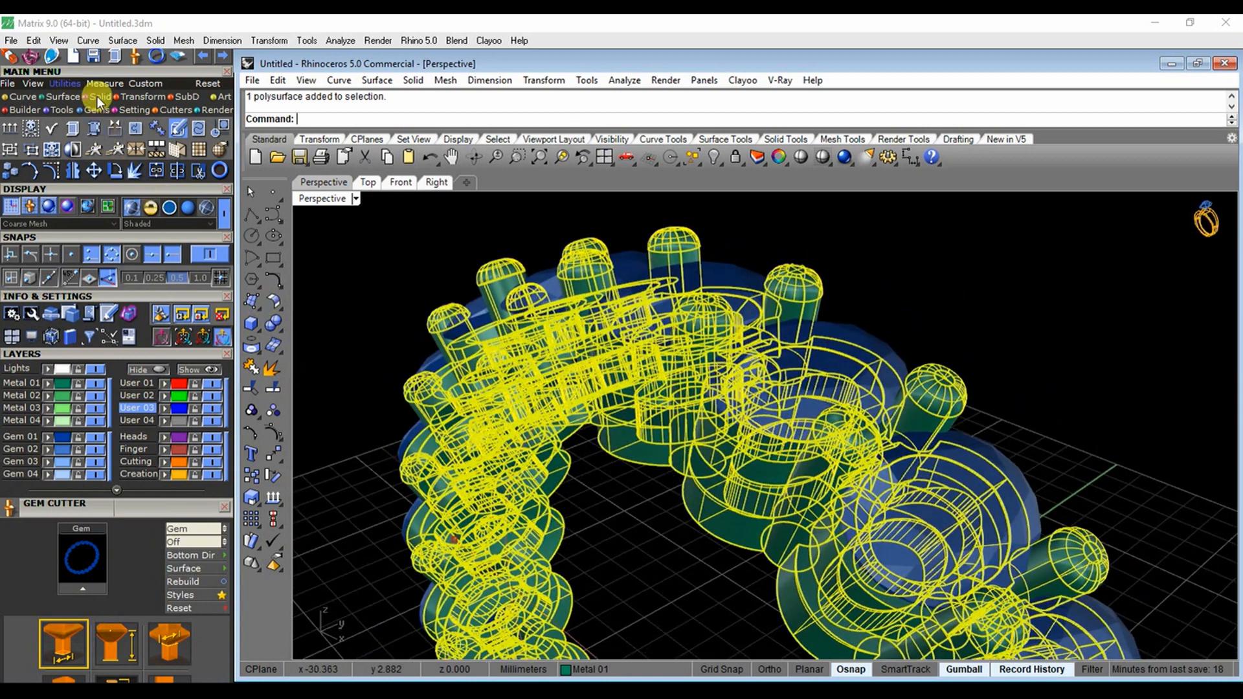
click(115, 60)
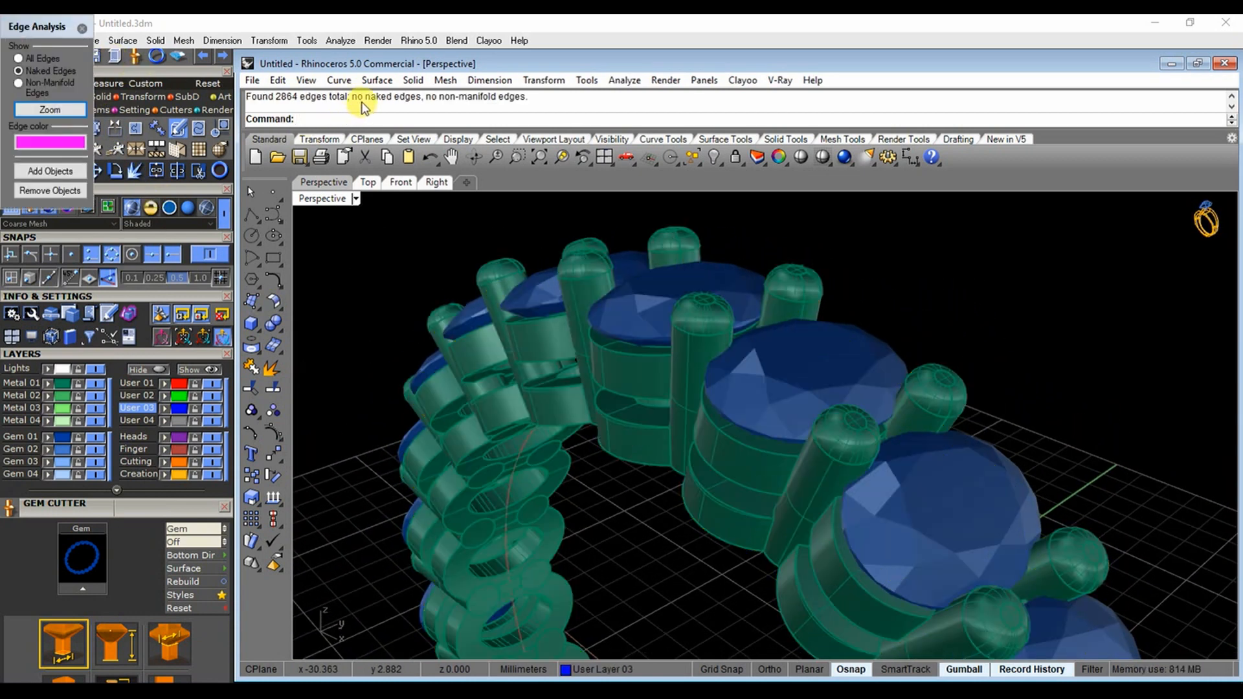
click(81, 28)
Hide the finger-size circle and frame the complete ring at an angle in the Perspective view
scroll(498, 415, down, 5)
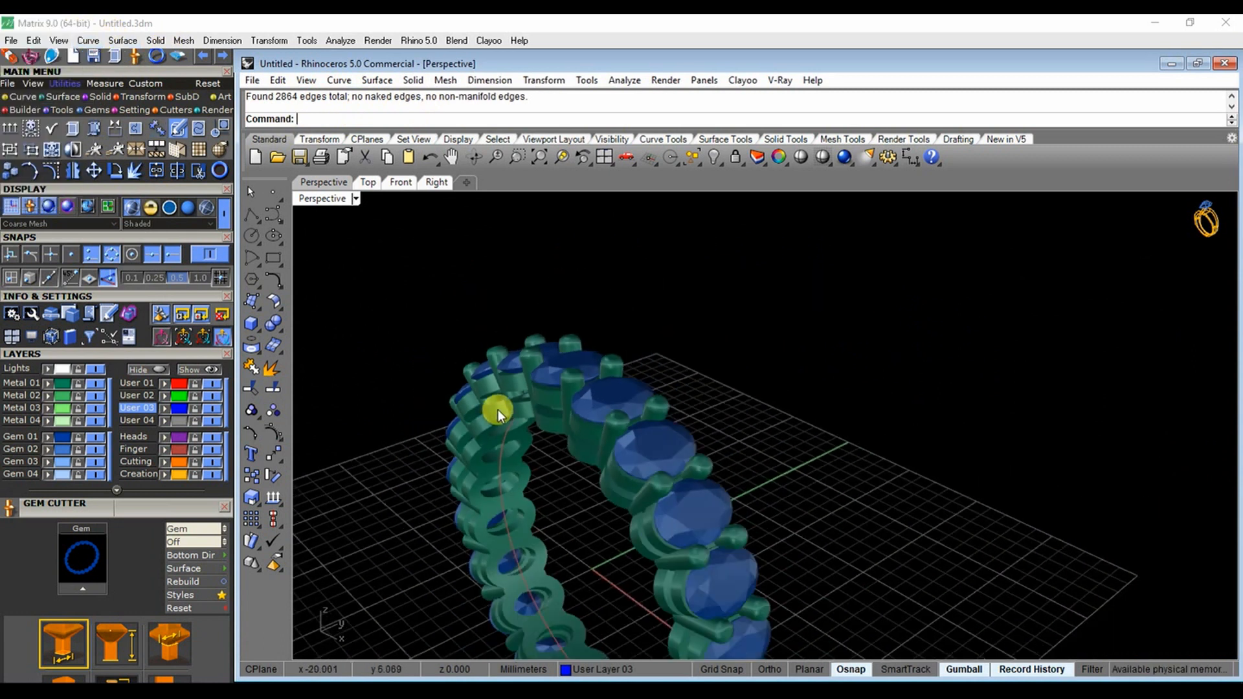
right_drag(499, 415, 752, 427)
click(692, 157)
click(781, 253)
click(714, 157)
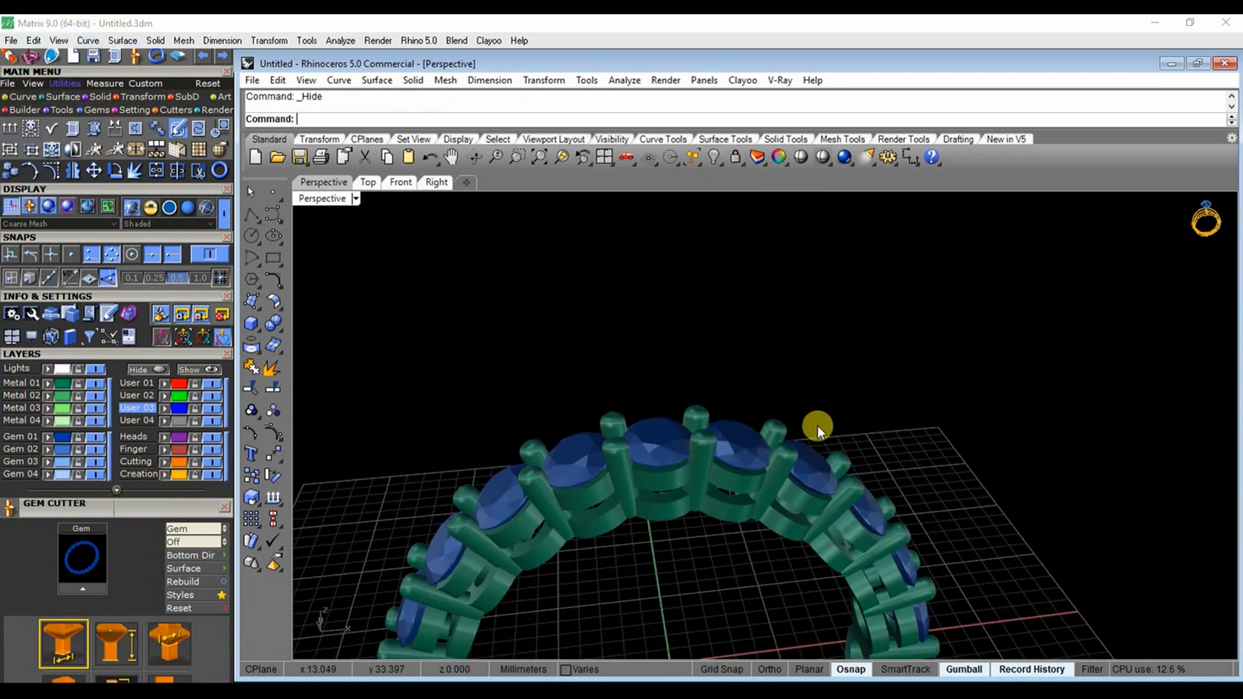
shift+right_drag(809, 509, 841, 337)
scroll(832, 342, down, 6)
right_drag(722, 406, 693, 400)
scroll(790, 417, up, 3)
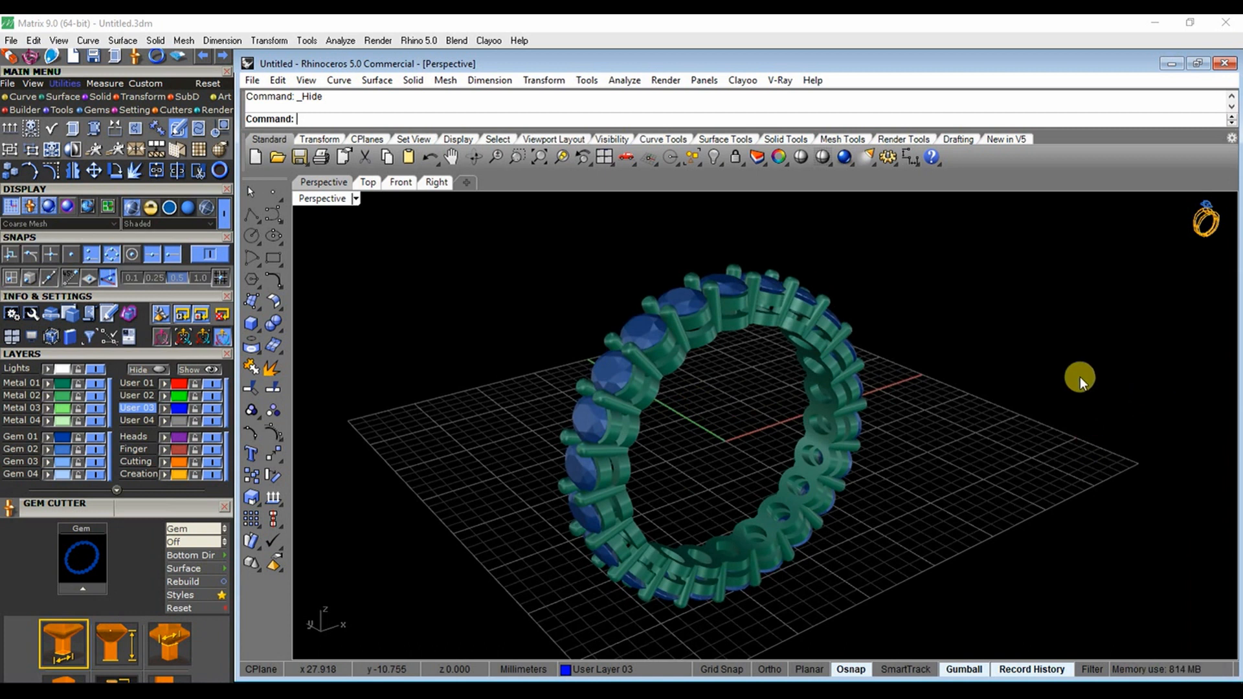
click(913, 138)
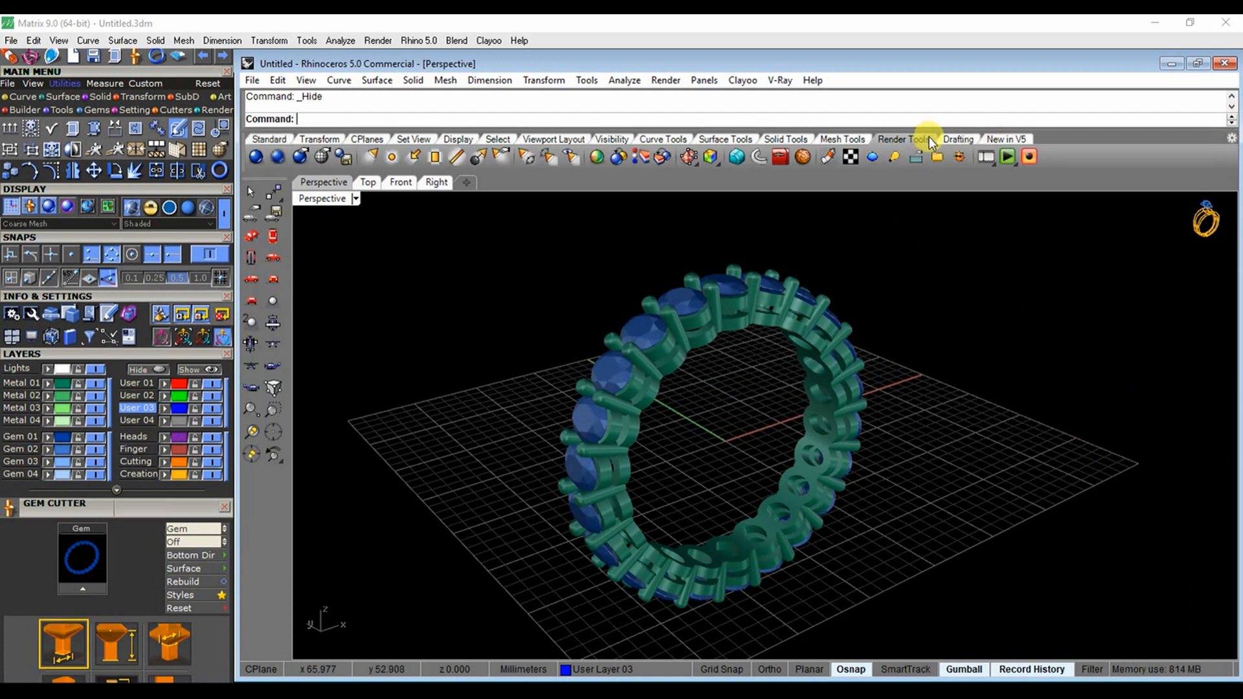
click(1003, 159)
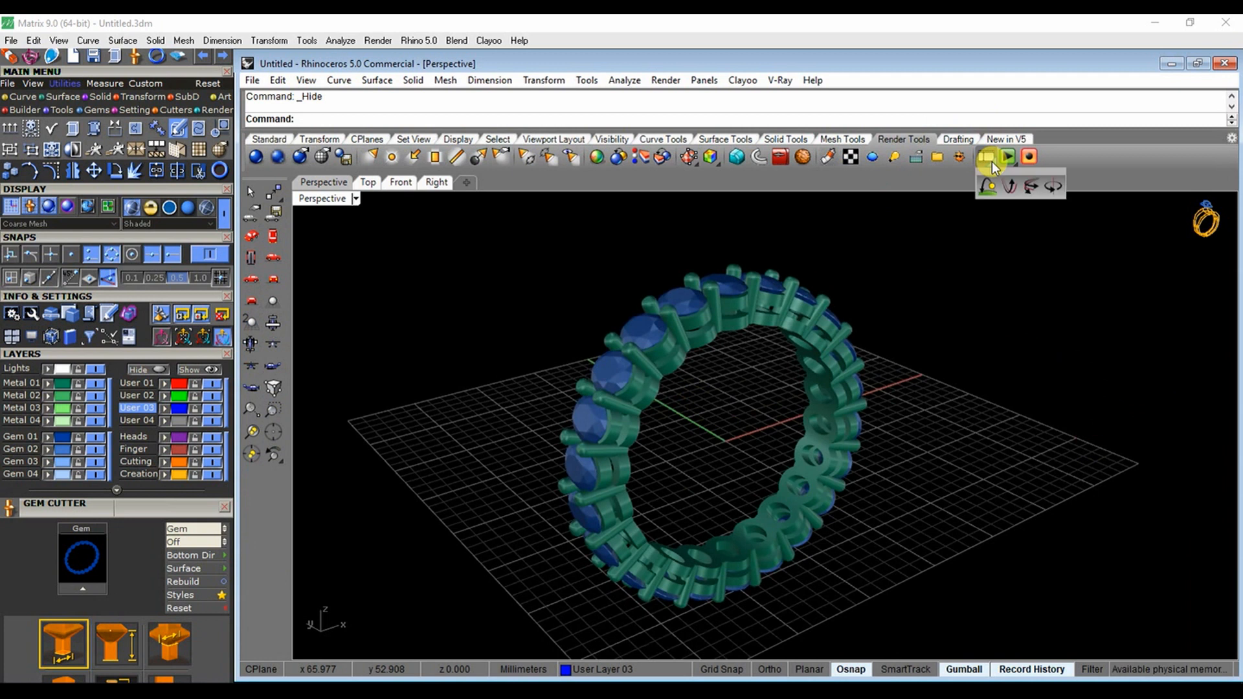
click(1034, 184)
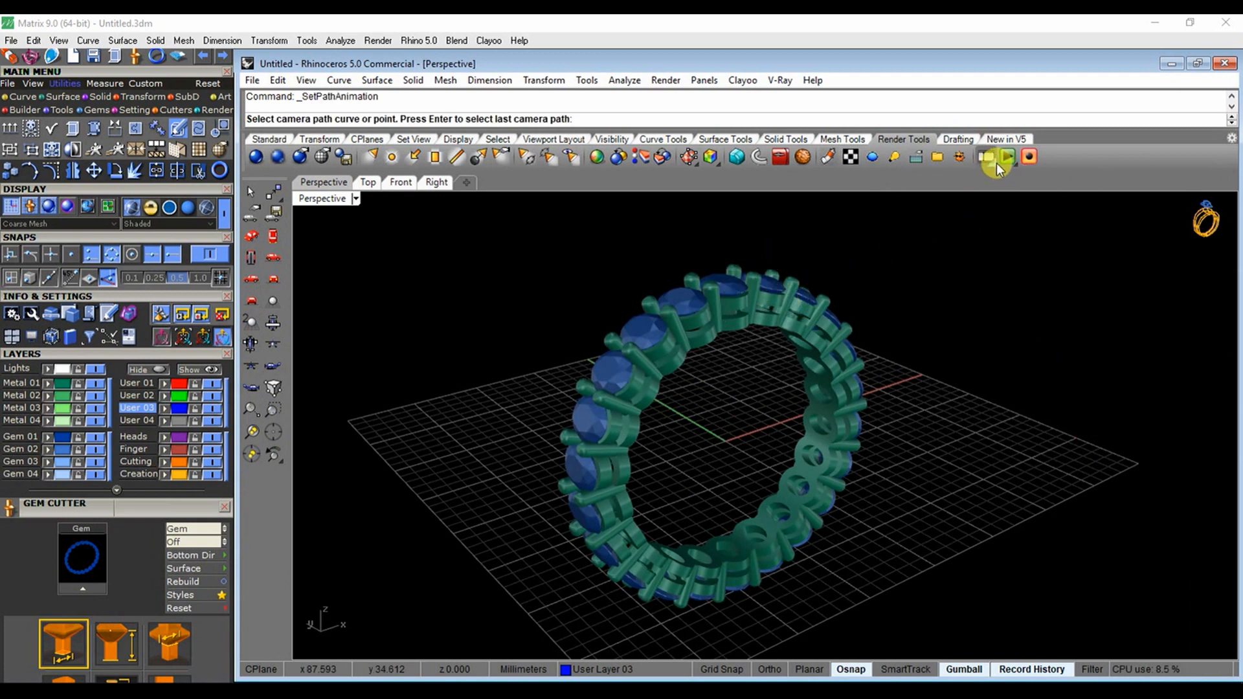
drag(464, 245, 1181, 639)
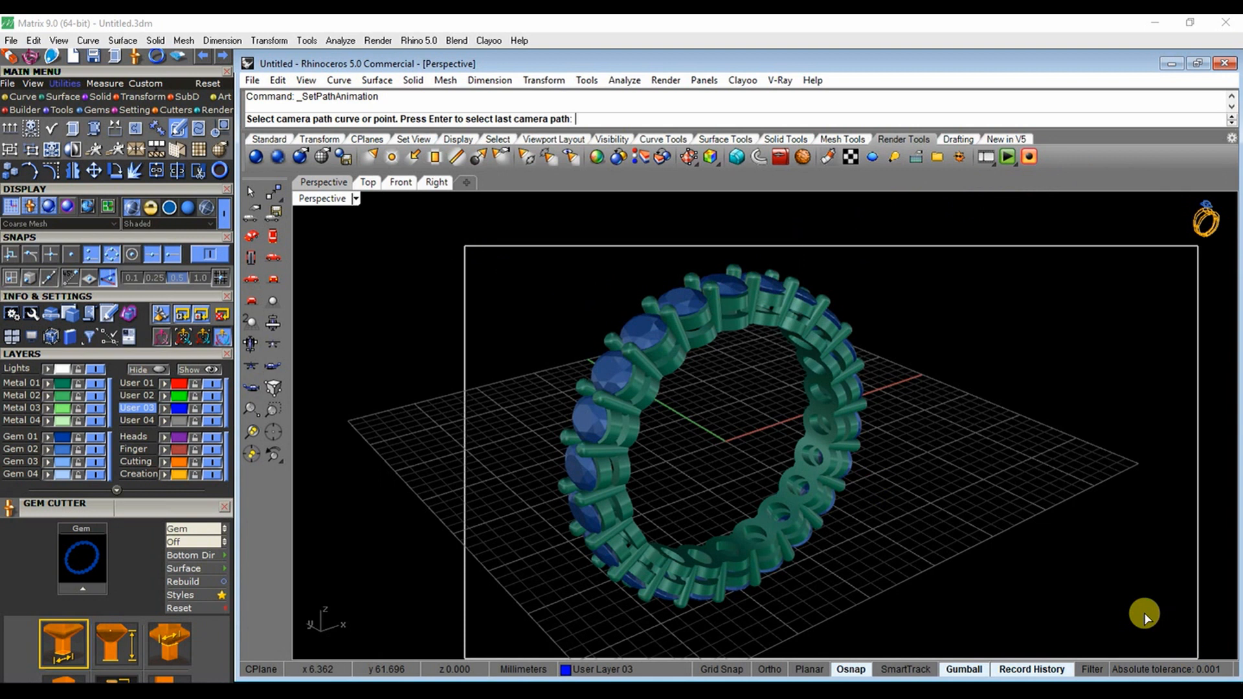
drag(1144, 613, 1144, 612)
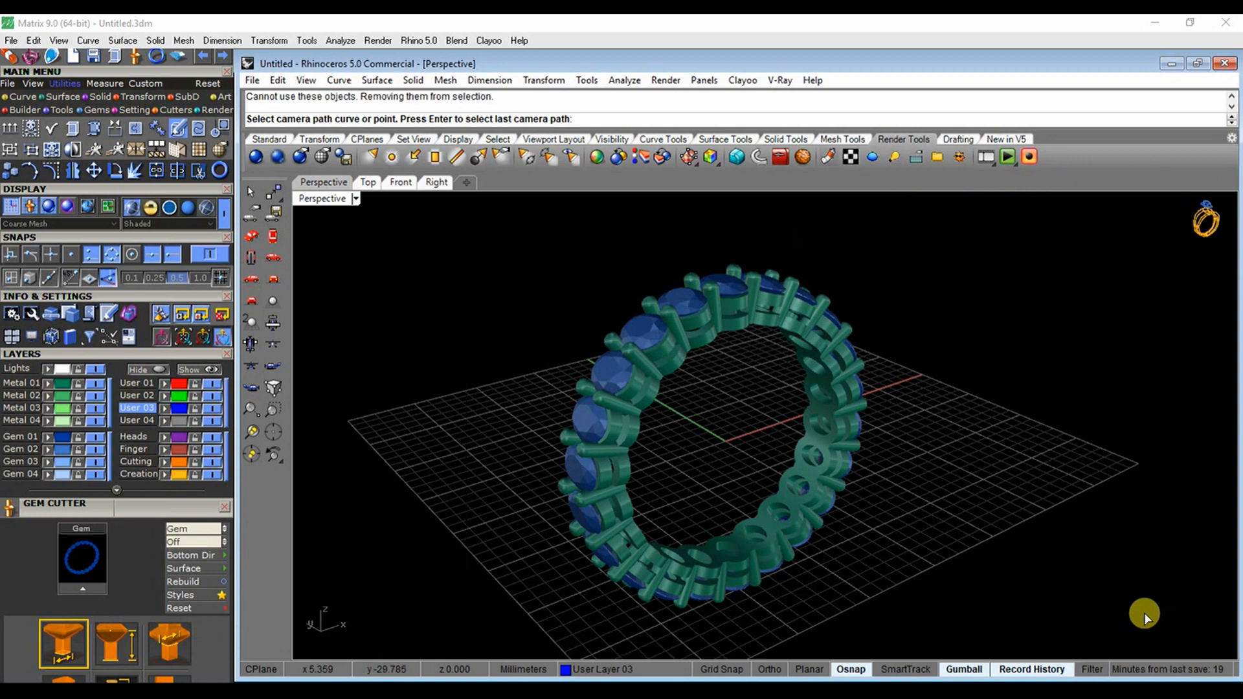
key(Return)
drag(452, 235, 973, 635)
click(990, 161)
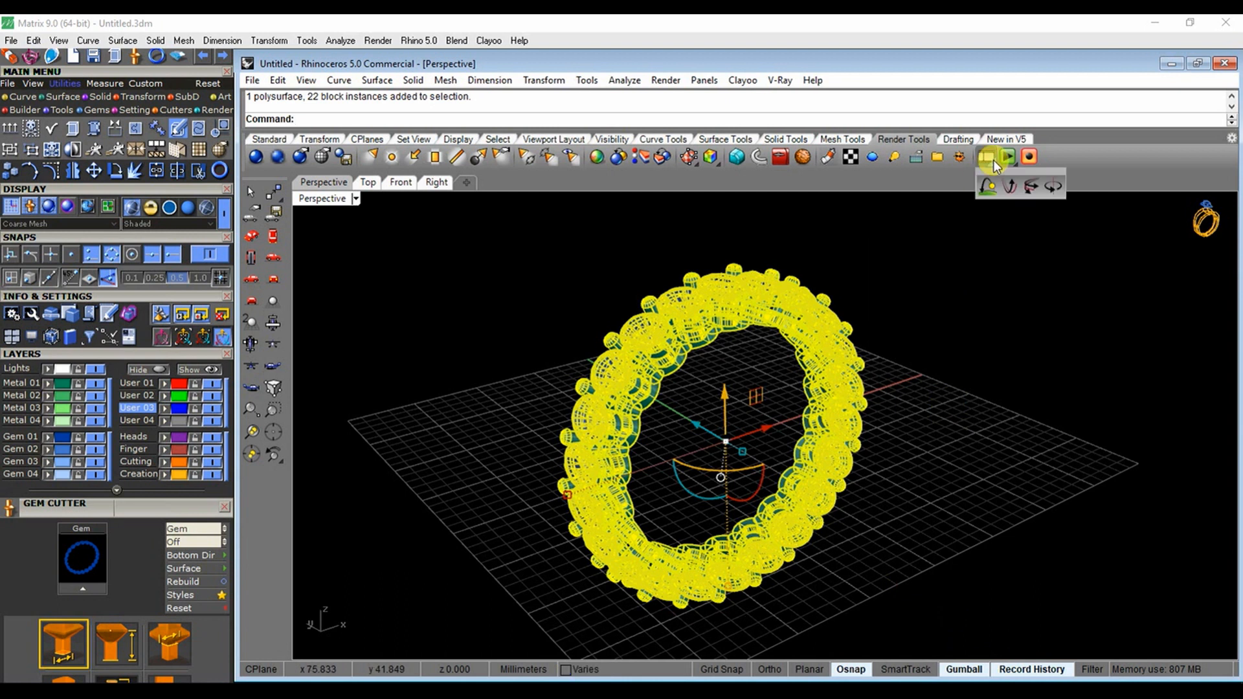
click(1045, 188)
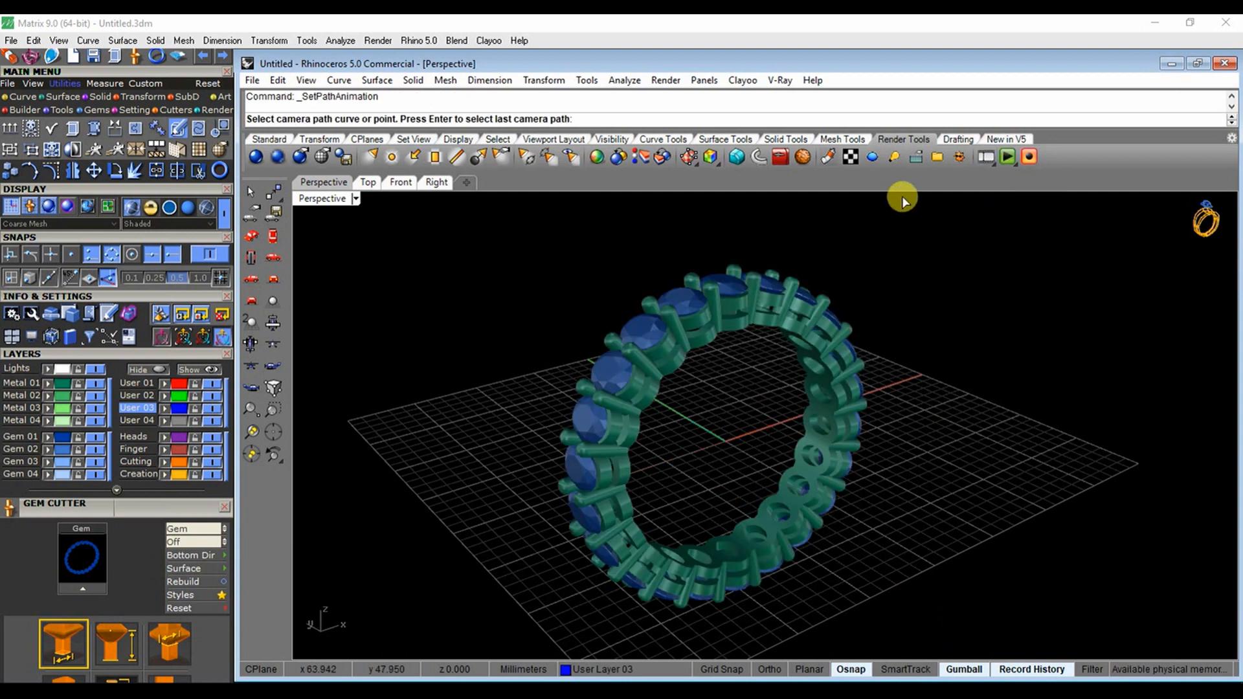
key(Return)
drag(409, 239, 1122, 601)
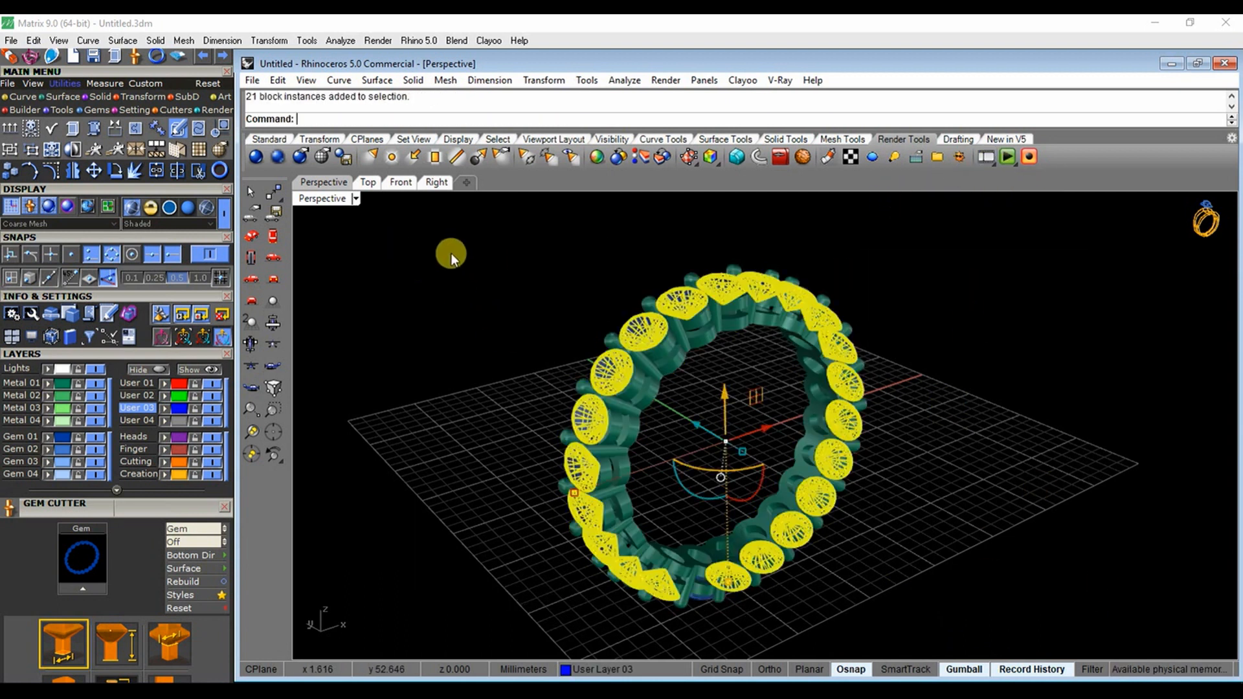
Set up a clockwise turntable animation of the whole ring with 500 jpg frames in the Perspective viewport and preview it
drag(454, 268, 1122, 659)
shift+click(696, 342)
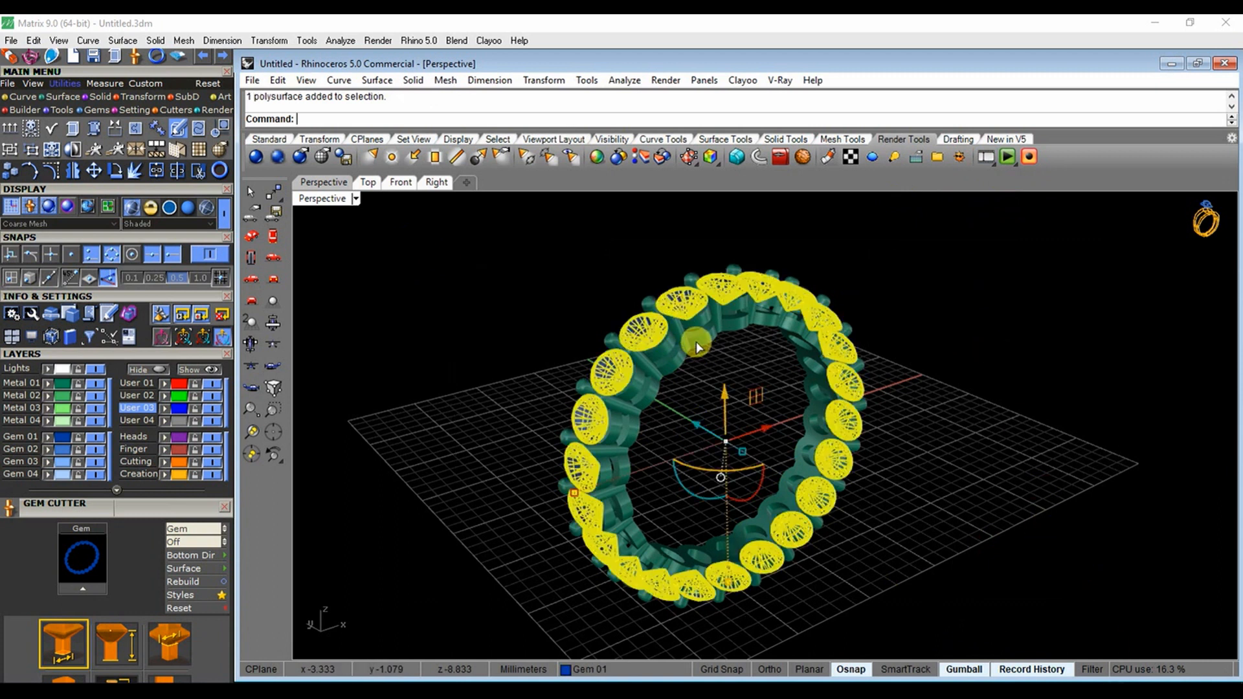
click(985, 158)
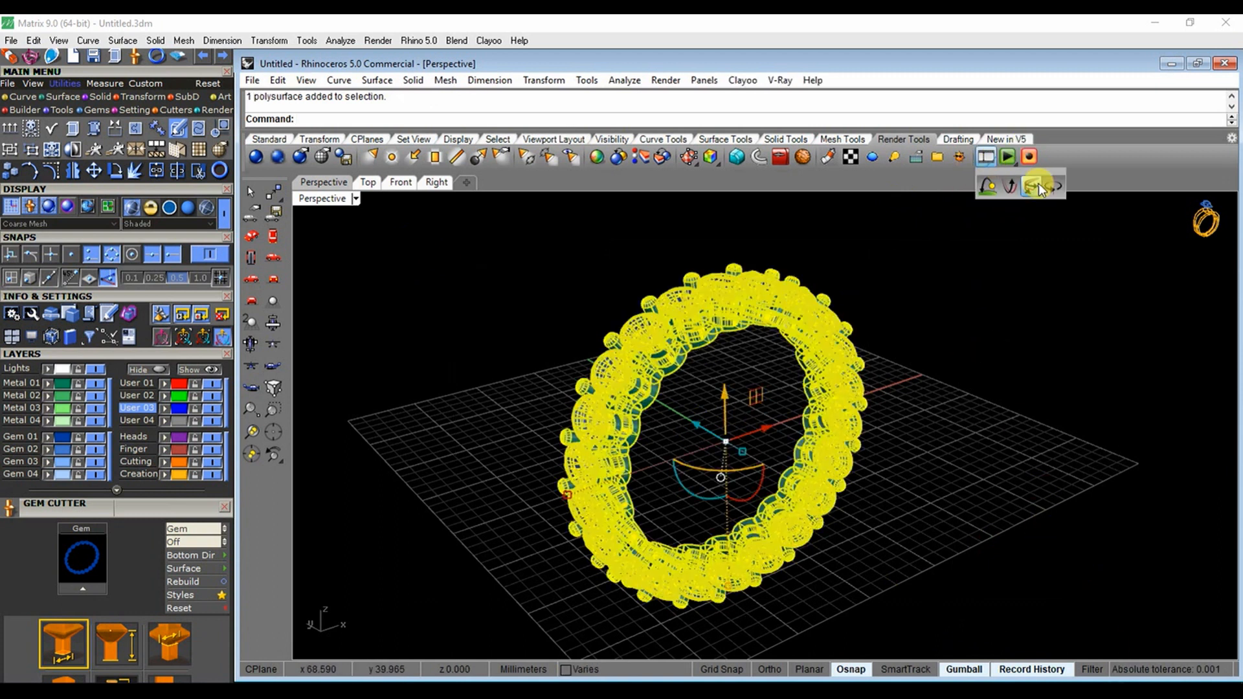
click(1036, 185)
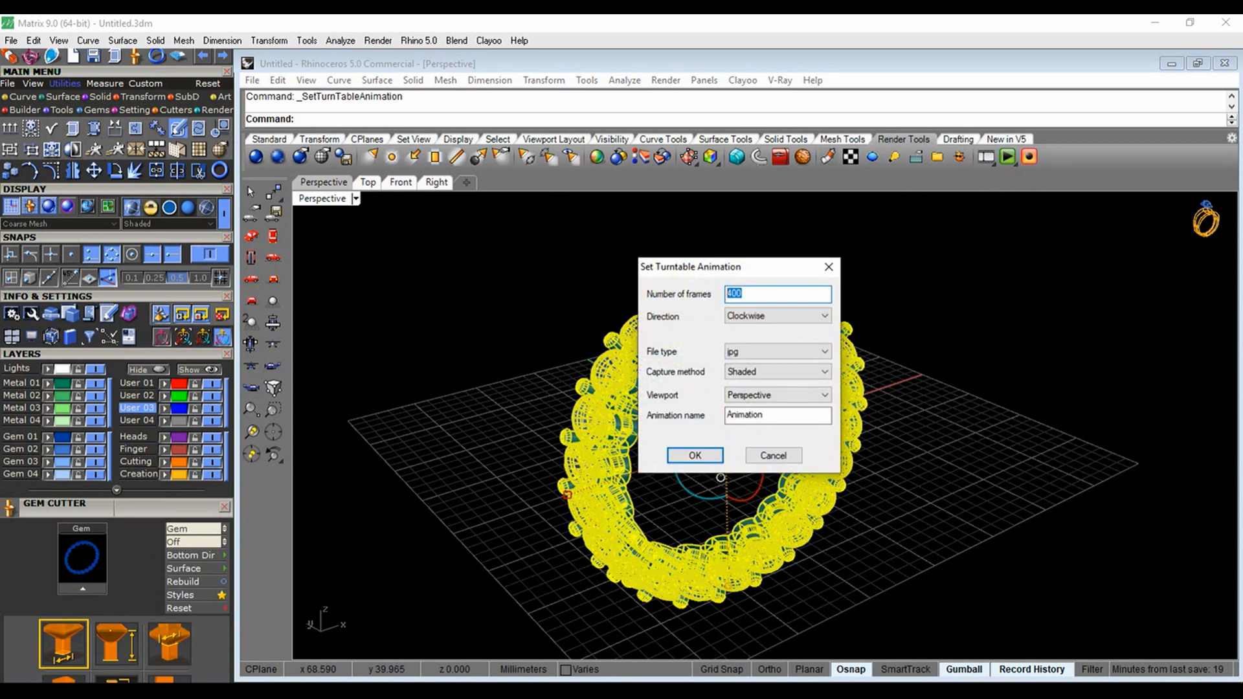
text(500)
click(768, 395)
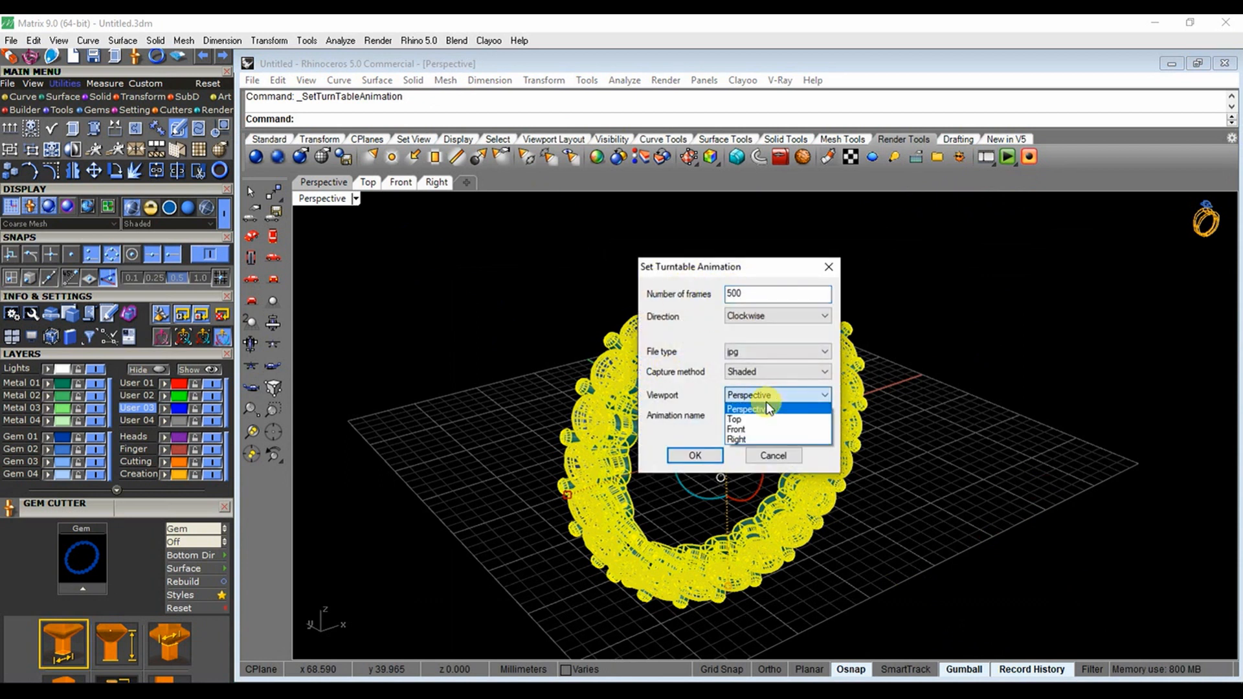
click(745, 409)
click(747, 371)
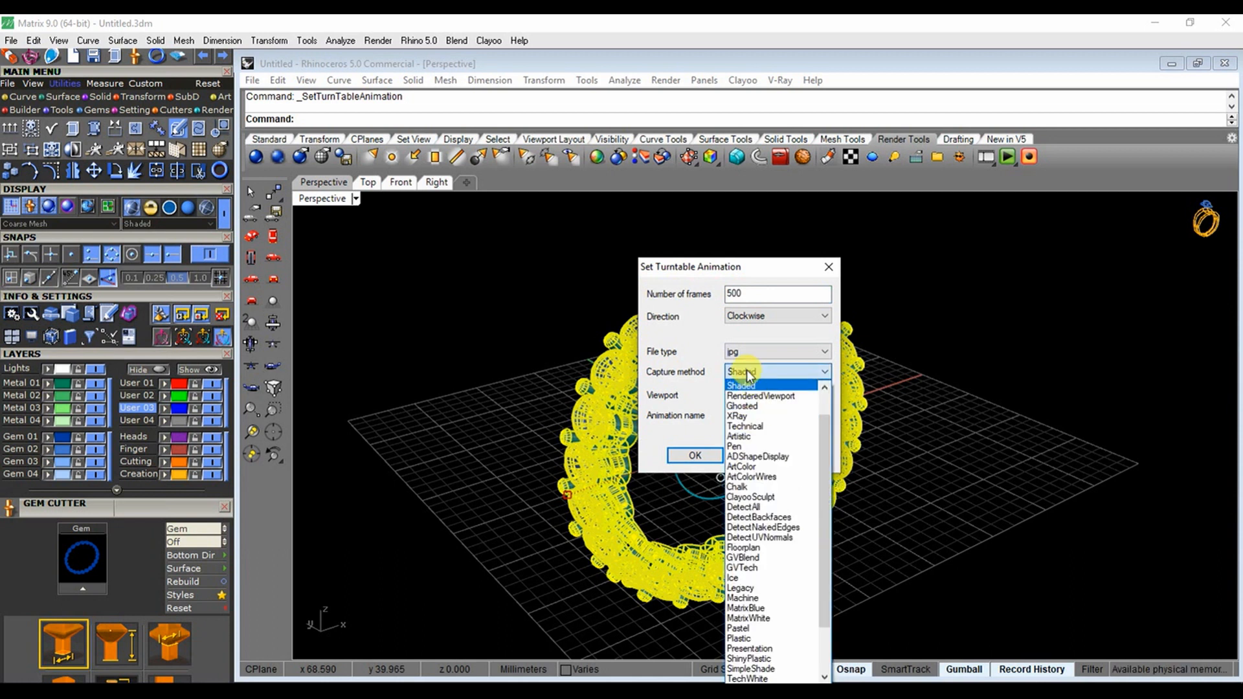
click(751, 400)
click(763, 417)
click(699, 457)
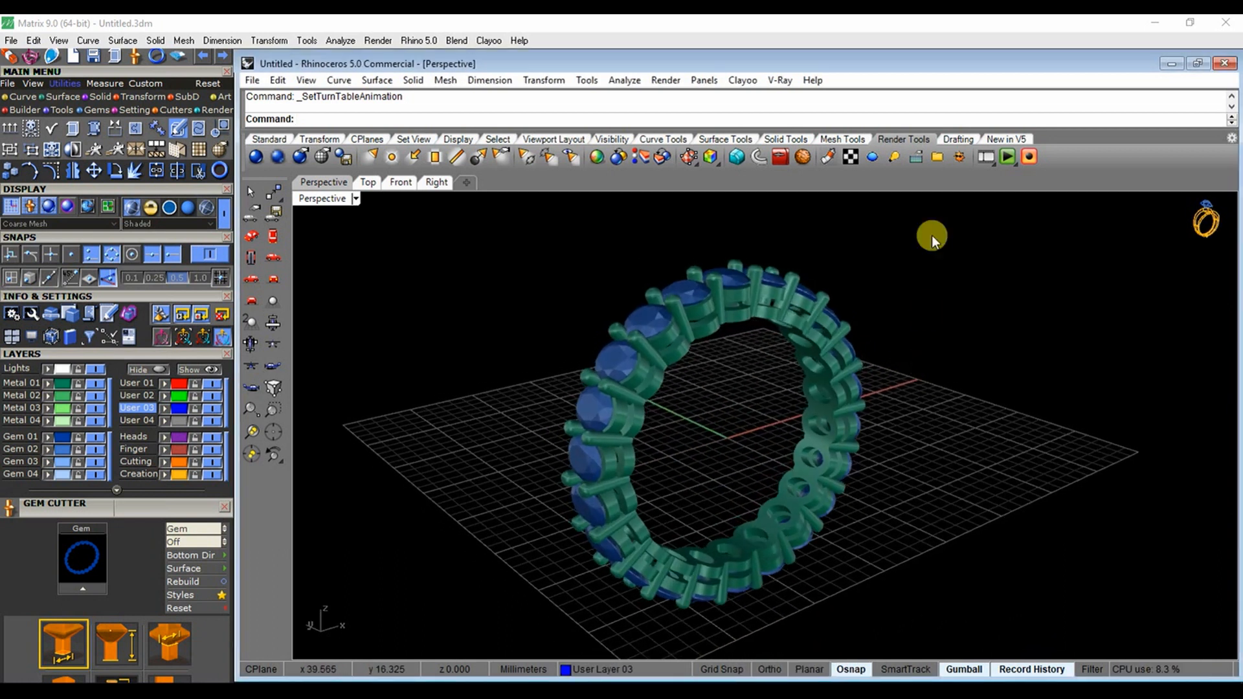
click(1008, 158)
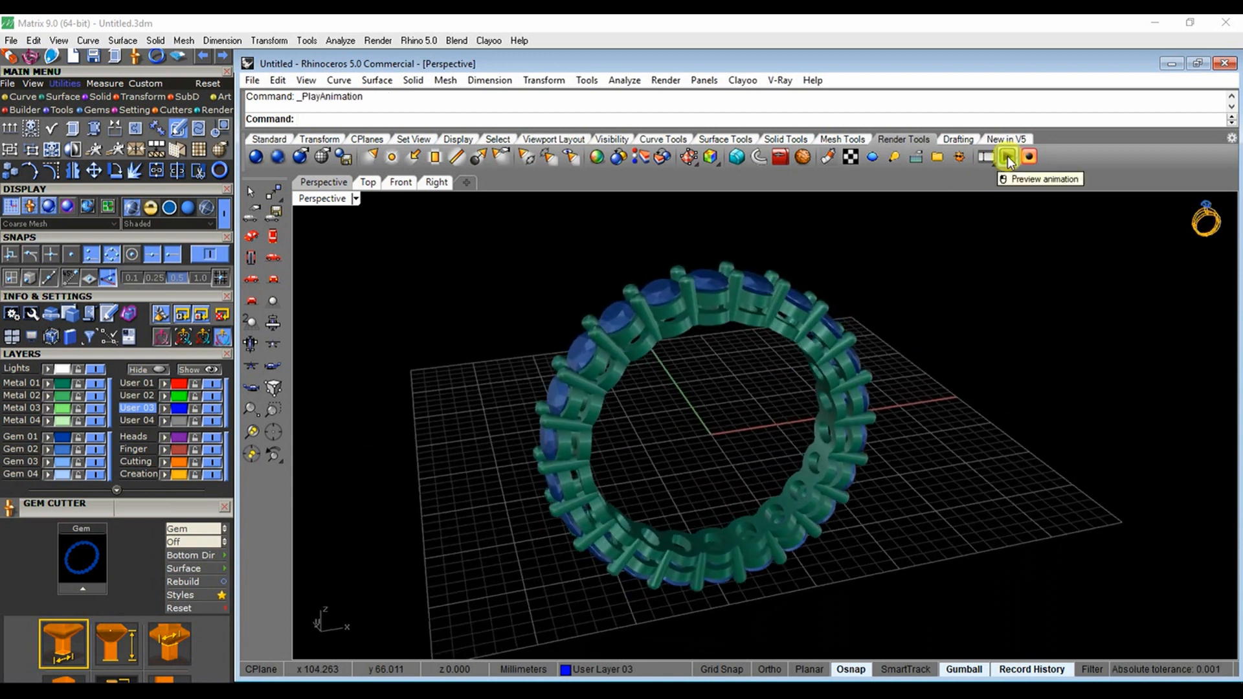